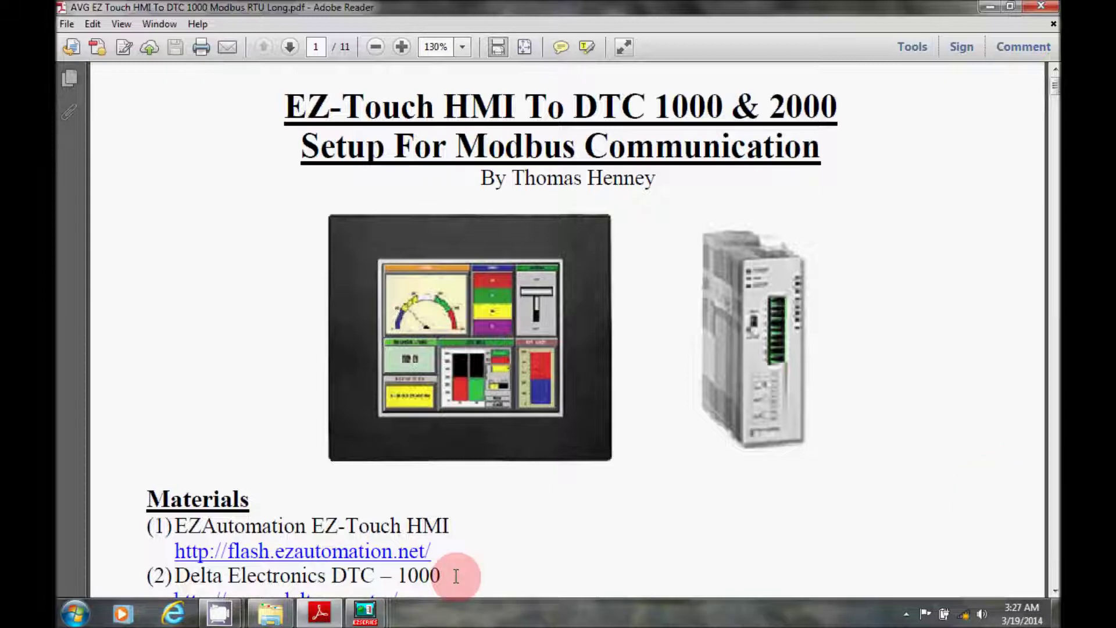
Switch to the EZSeries Touch Panel Editor and open project screen 51, Temperature Screen 1
left_click(365, 610)
left_click(249, 540)
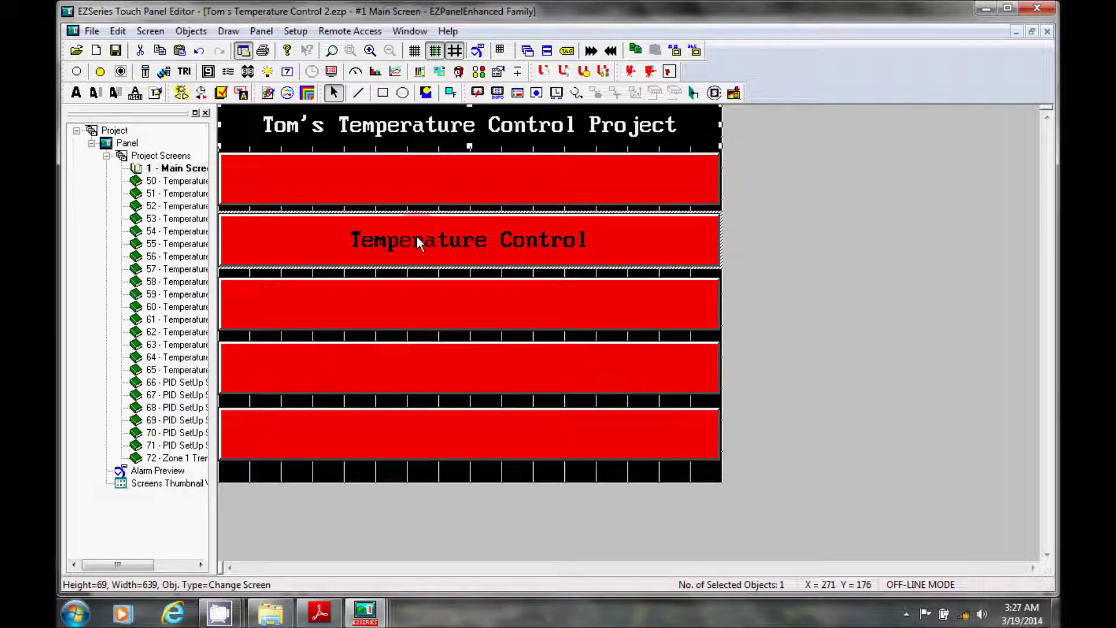
left_click(224, 193)
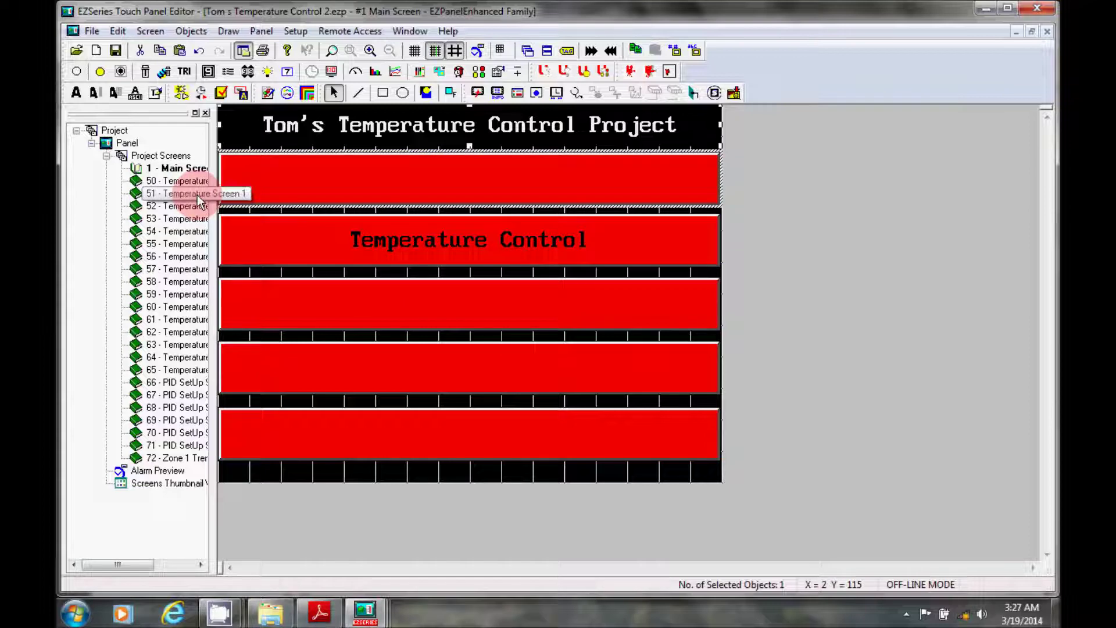
double_click(197, 194)
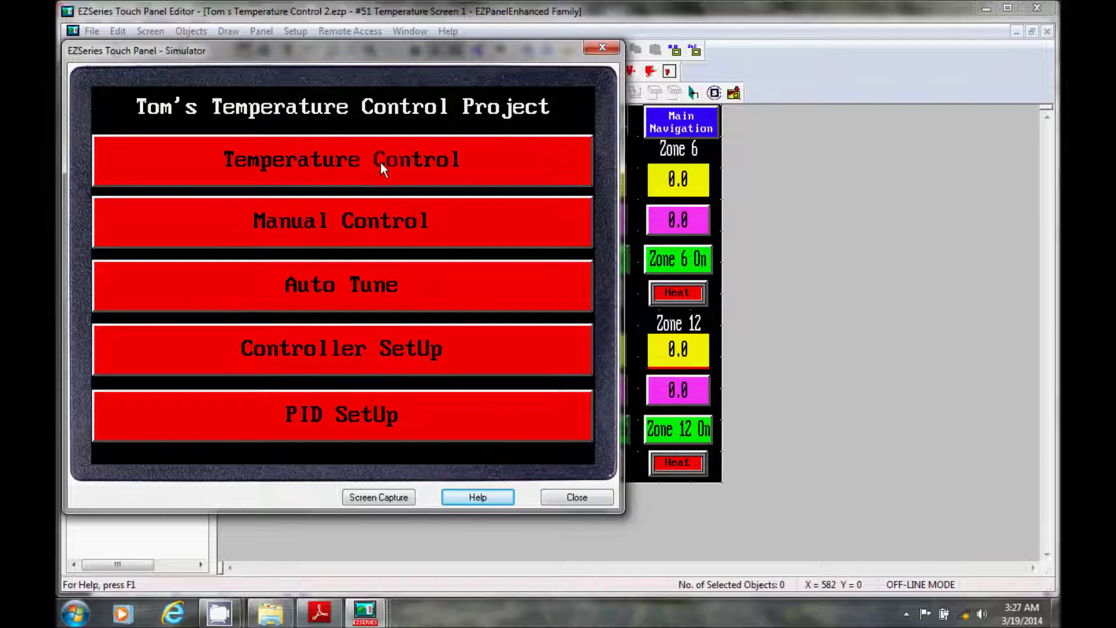
Open the Temperature Control screen in the simulator and skip past Zone 1's sensor error and auto tune tags to its temperature tag
left_click(381, 169)
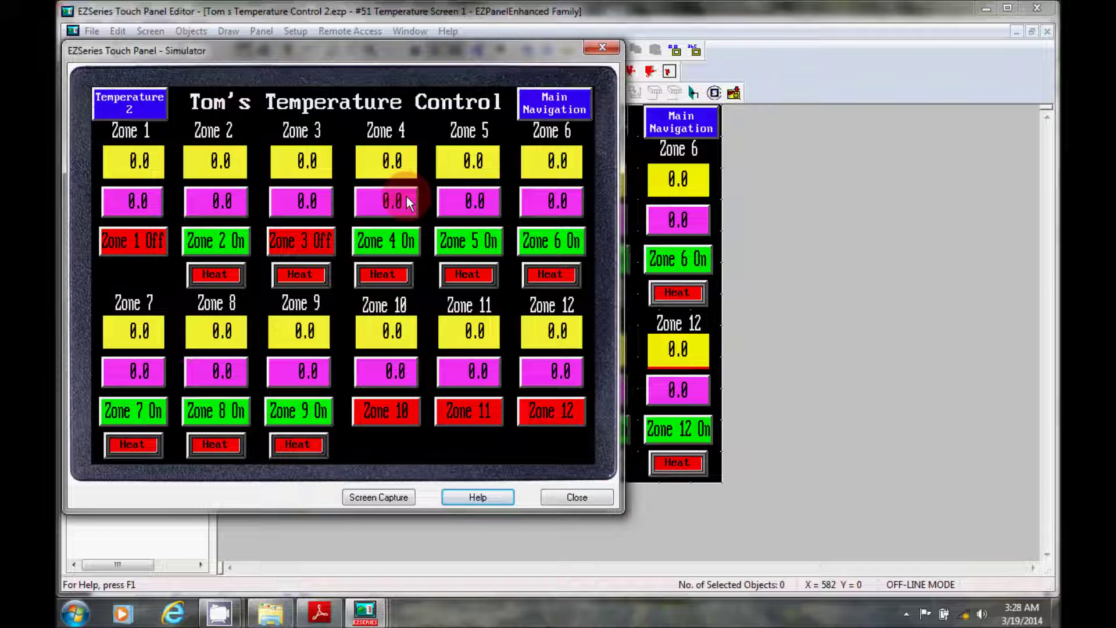
left_click(151, 167)
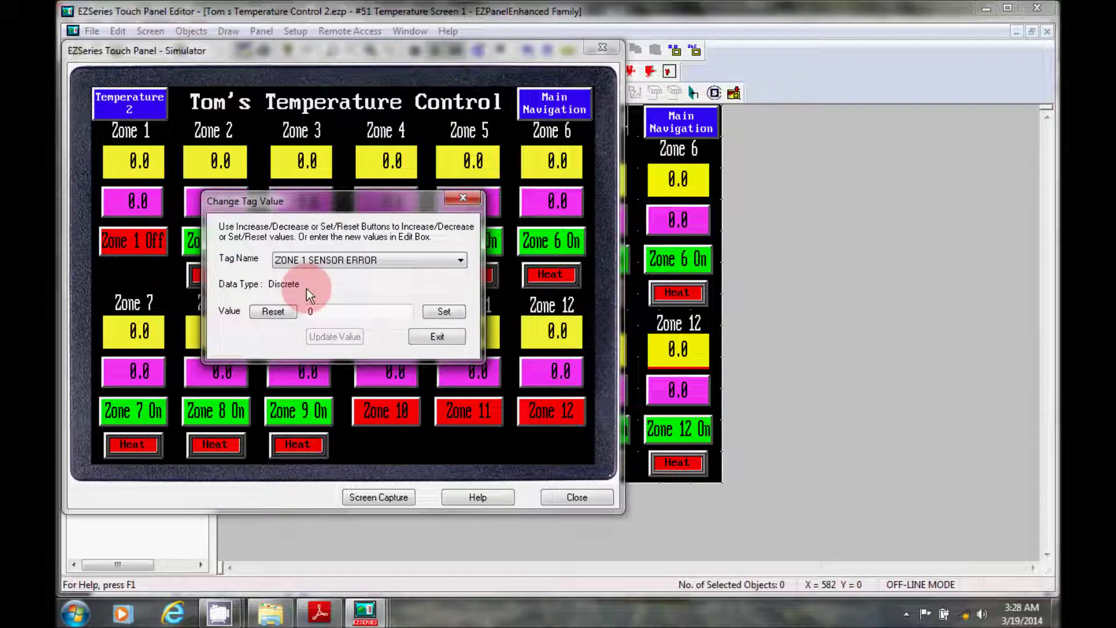
double_click(313, 313)
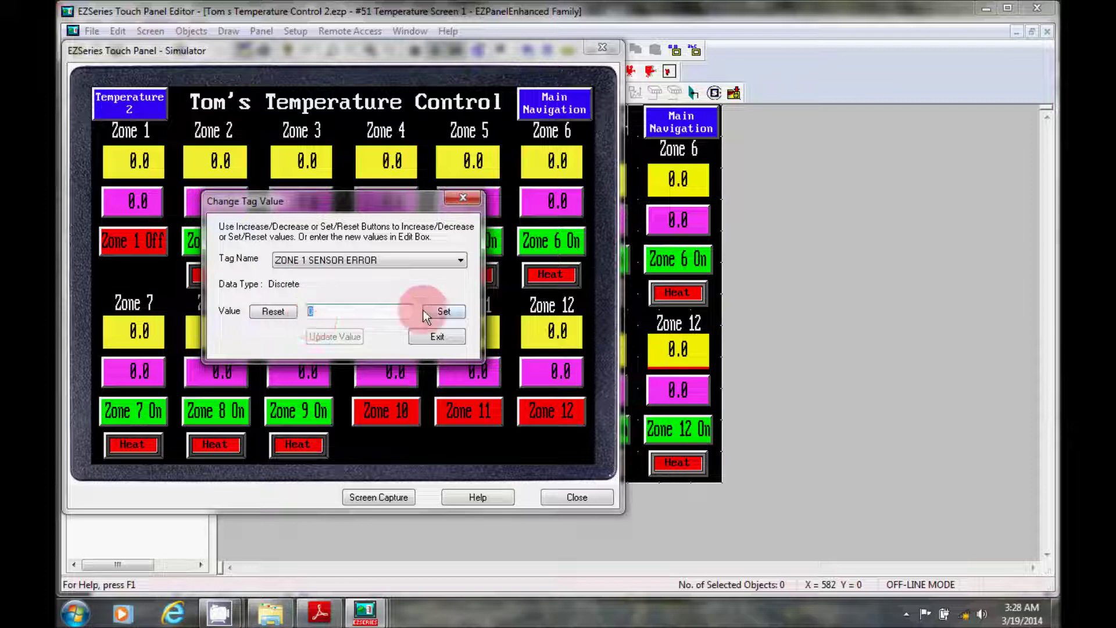
left_click(434, 338)
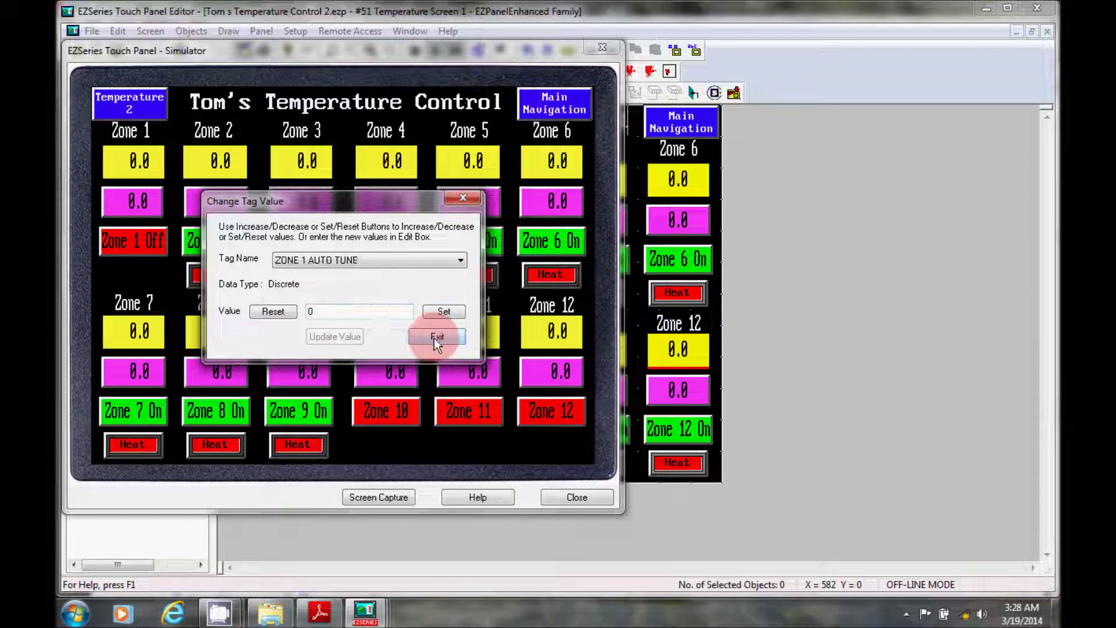
left_click(433, 337)
Raise the ZONE 1 TEMPERATURE tag value to 28 and lower it to 25
left_click(444, 312)
left_click(444, 312)
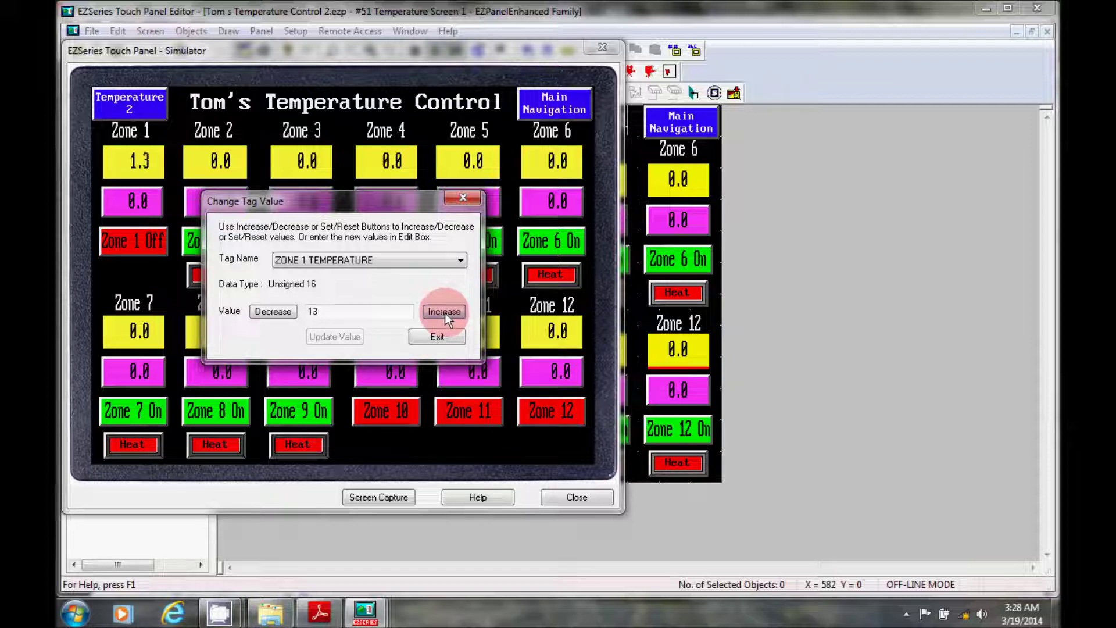
left_click(444, 313)
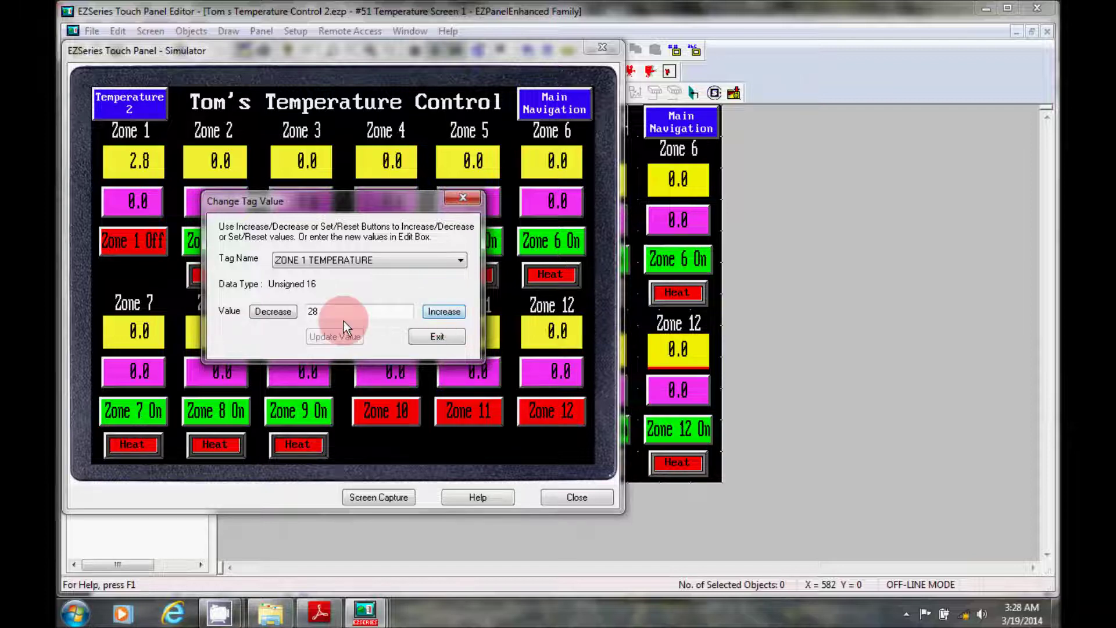
left_click(284, 319)
left_click(284, 319)
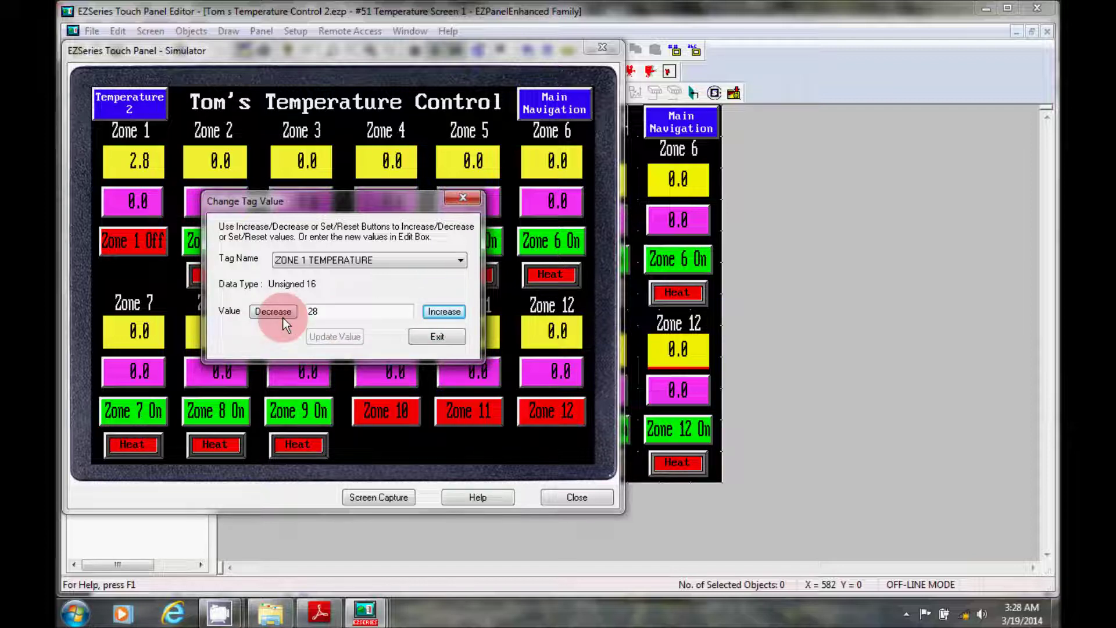
left_click(284, 318)
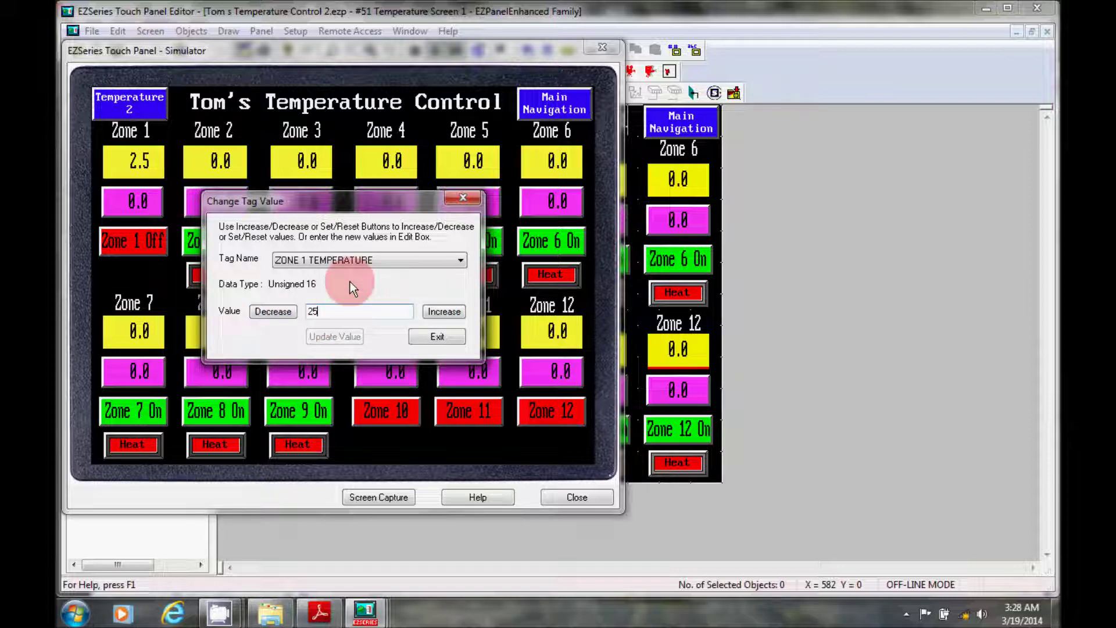
Set the ZONE 1 TEMPERATURE tag value to 2500 and leave the tag dialog
type("00")
key("Return")
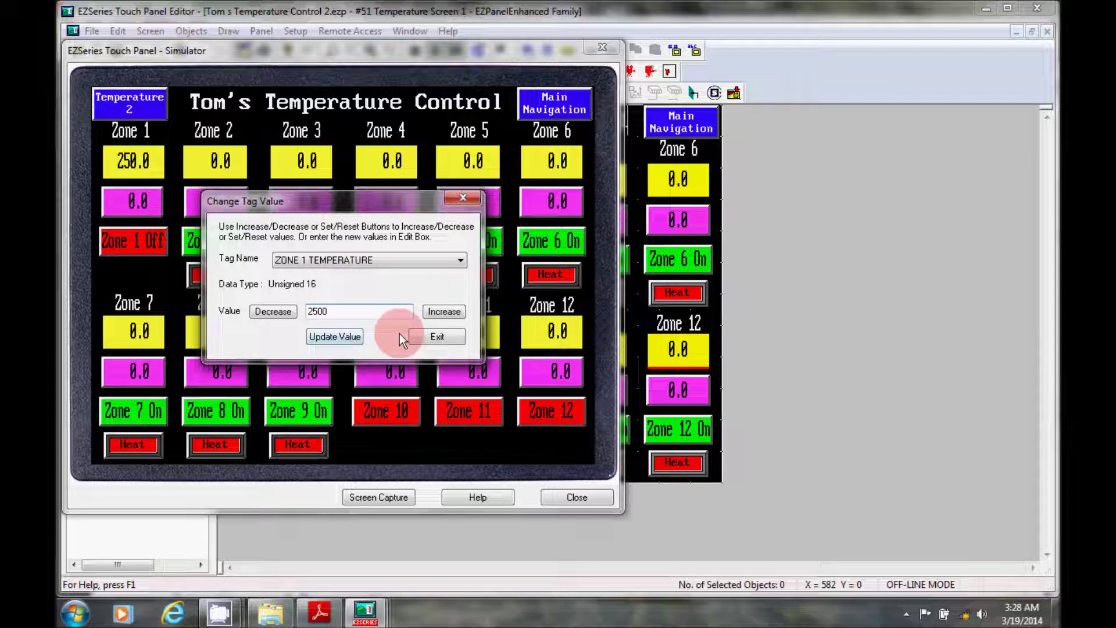
left_click(347, 336)
left_click(430, 337)
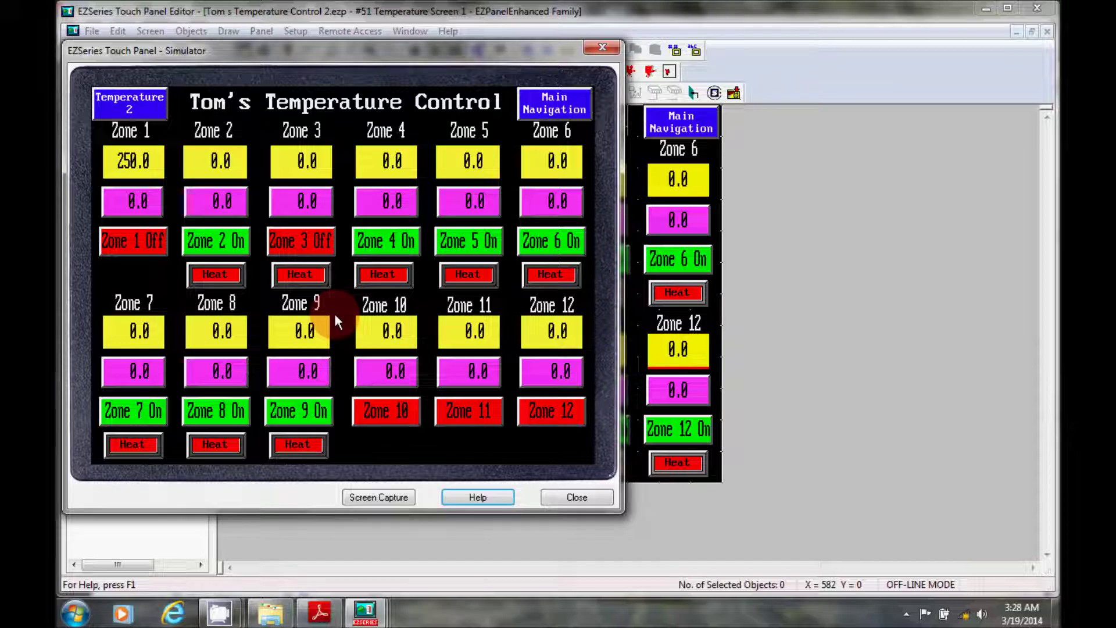
Set the Zone 1 setpoint to 255.0 and turn Zone 1 on
left_click(159, 195)
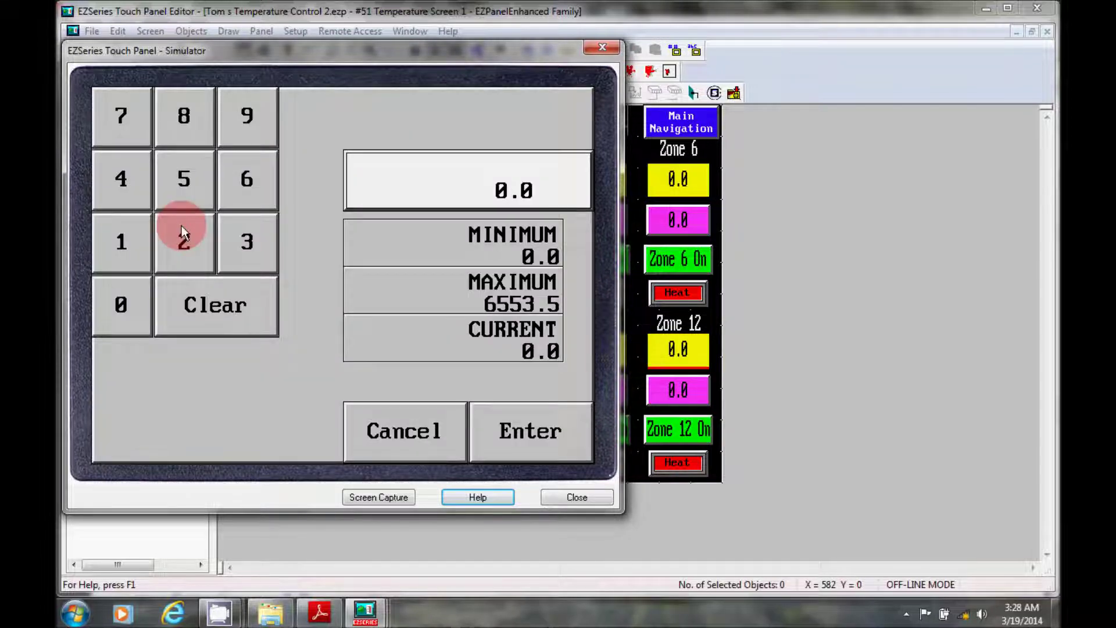
left_click(181, 225)
left_click(190, 193)
left_click(190, 194)
left_click(130, 288)
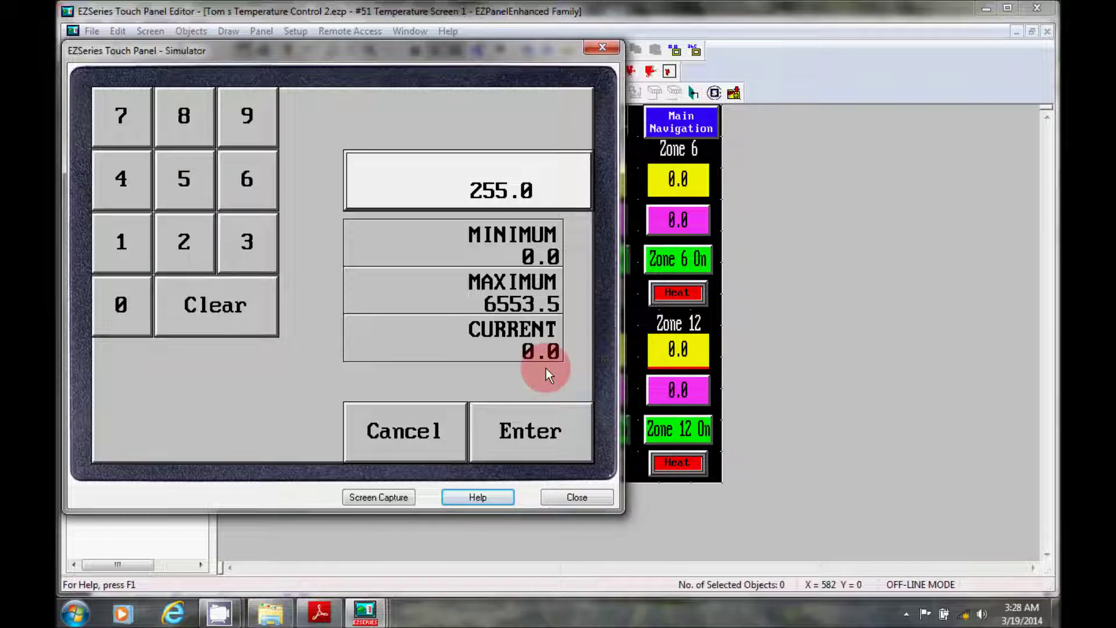
left_click(538, 421)
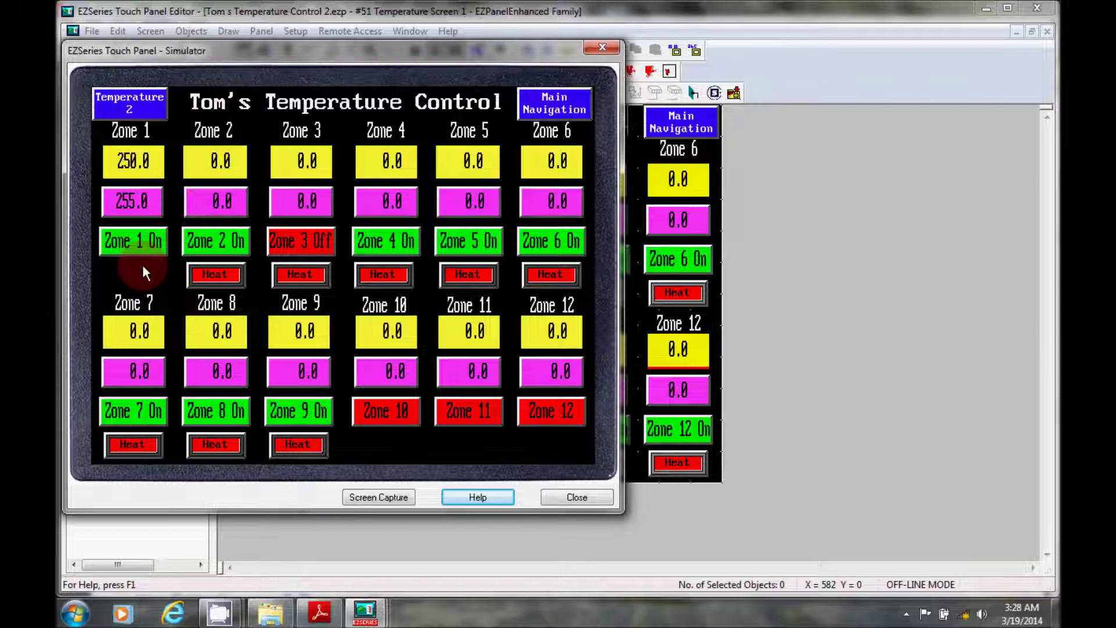
Set the ZONE 1 HEAT tag to 1, leaving the ZONE 1 COOL tag at 0
left_click(141, 264)
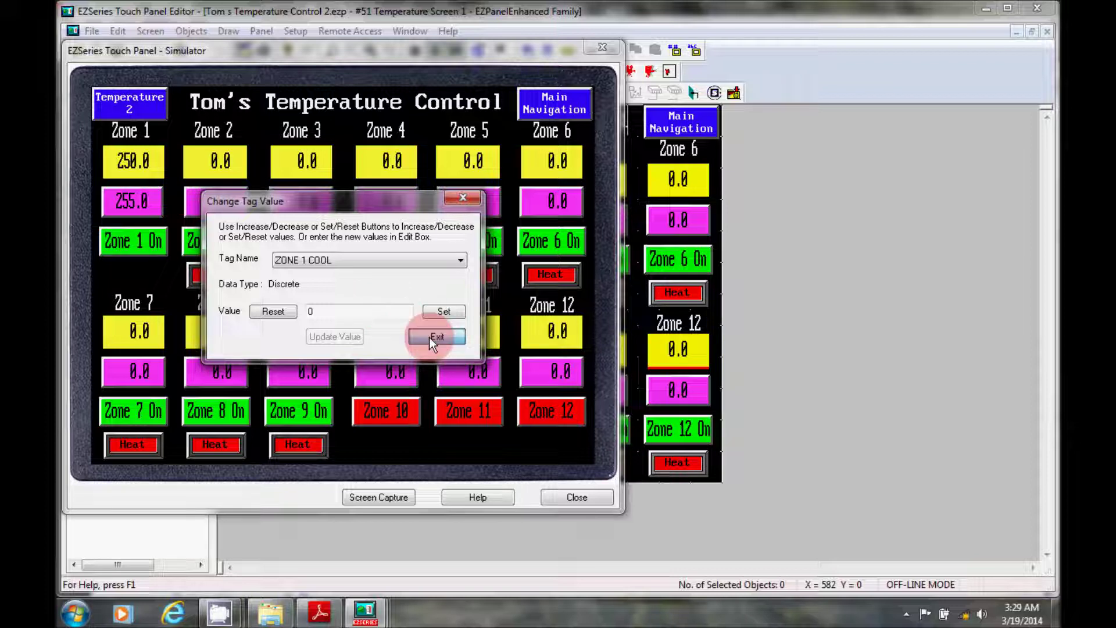
key("Down")
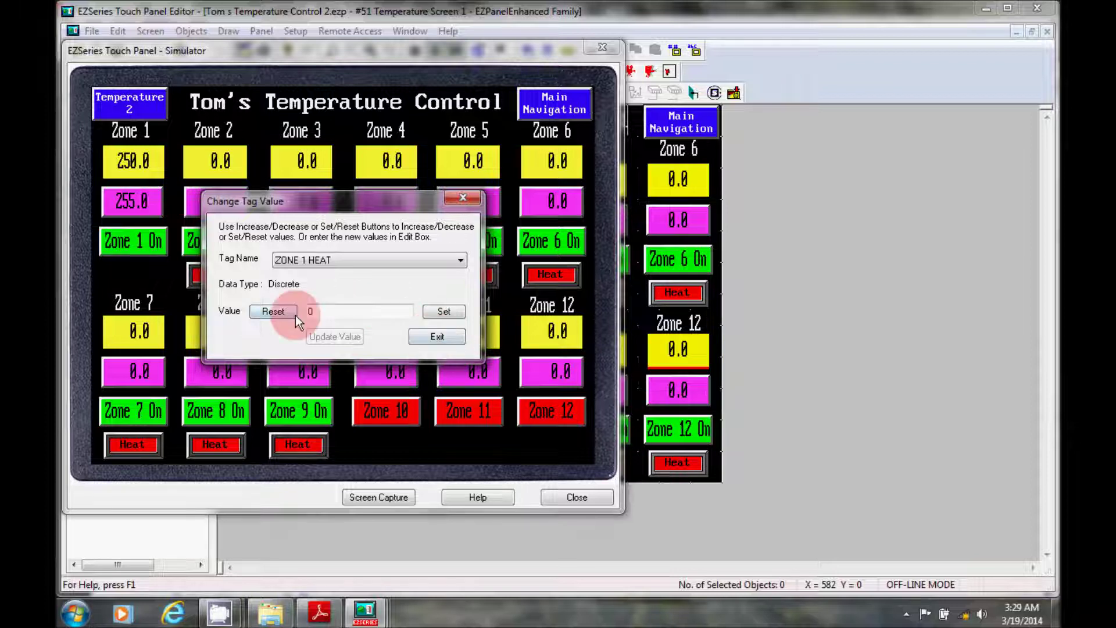
left_click(446, 310)
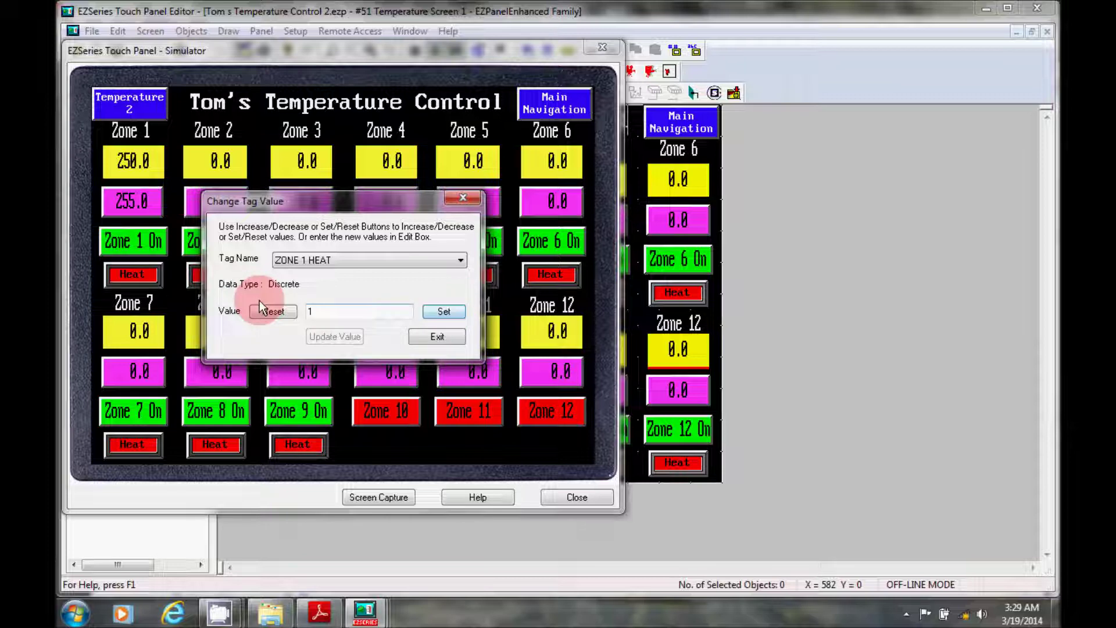
left_click(404, 308)
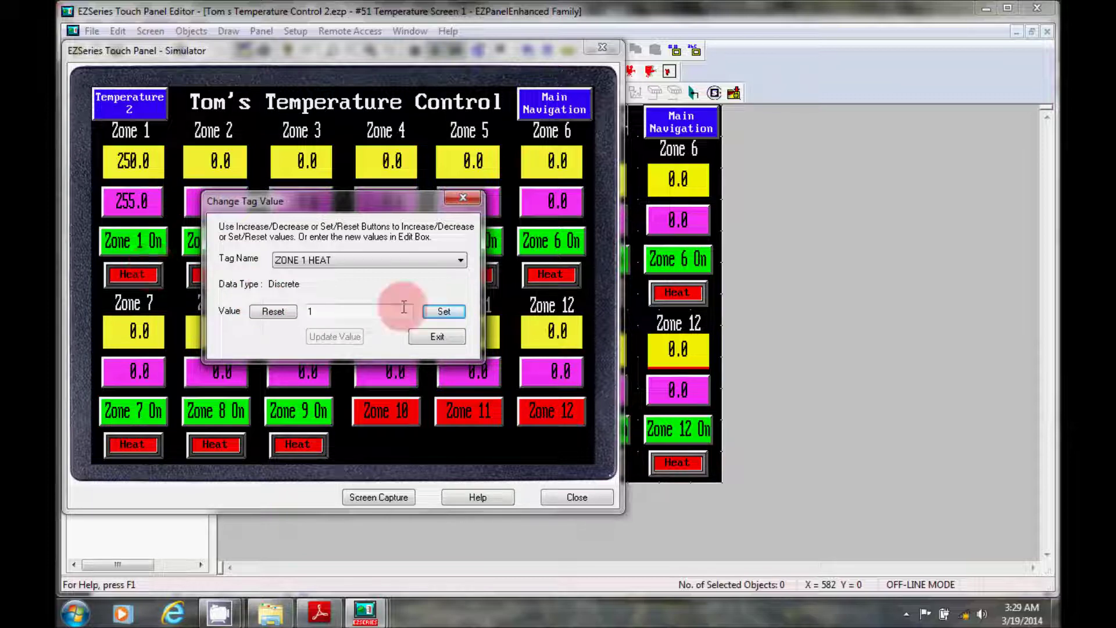
left_click(437, 337)
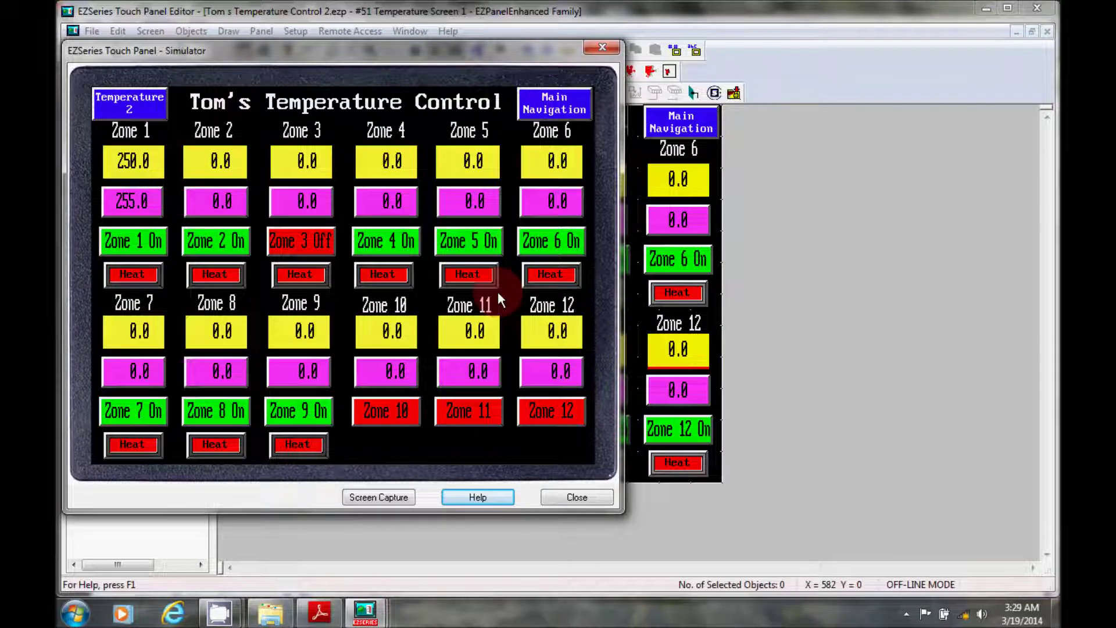
Look through the Manual Control and Auto Tune screens and return to the main navigation screen
left_click(549, 99)
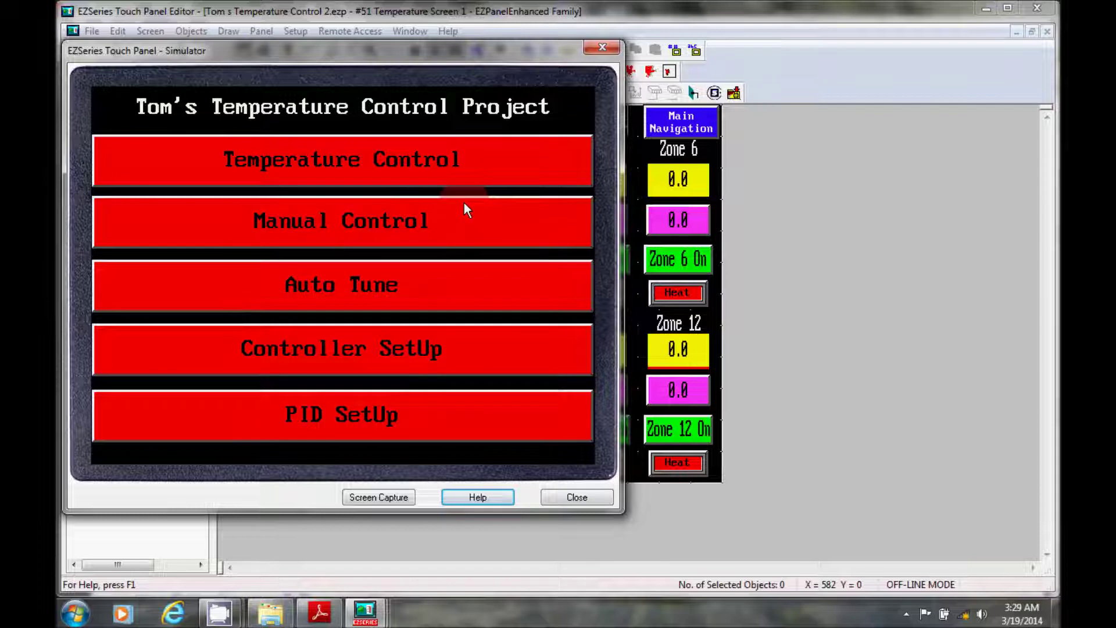
left_click(464, 204)
left_click(539, 110)
left_click(484, 227)
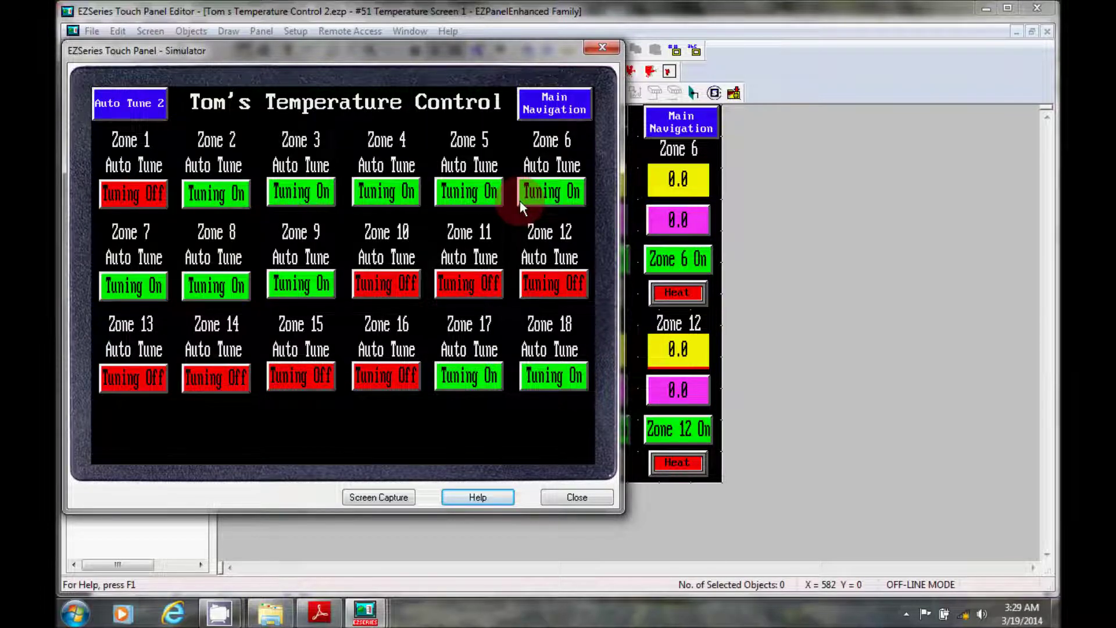
left_click(527, 192)
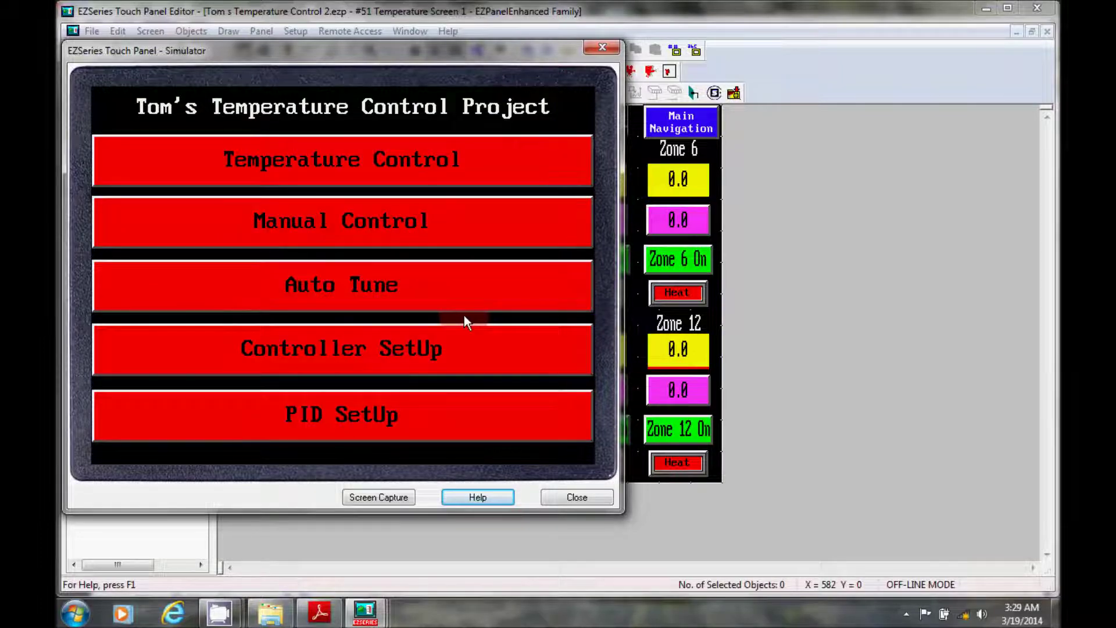
On the Controller SetUp screen, set Zone 1 to J-Type and toggle its temperature display to Celsius and back to Fahrenheit
left_click(465, 349)
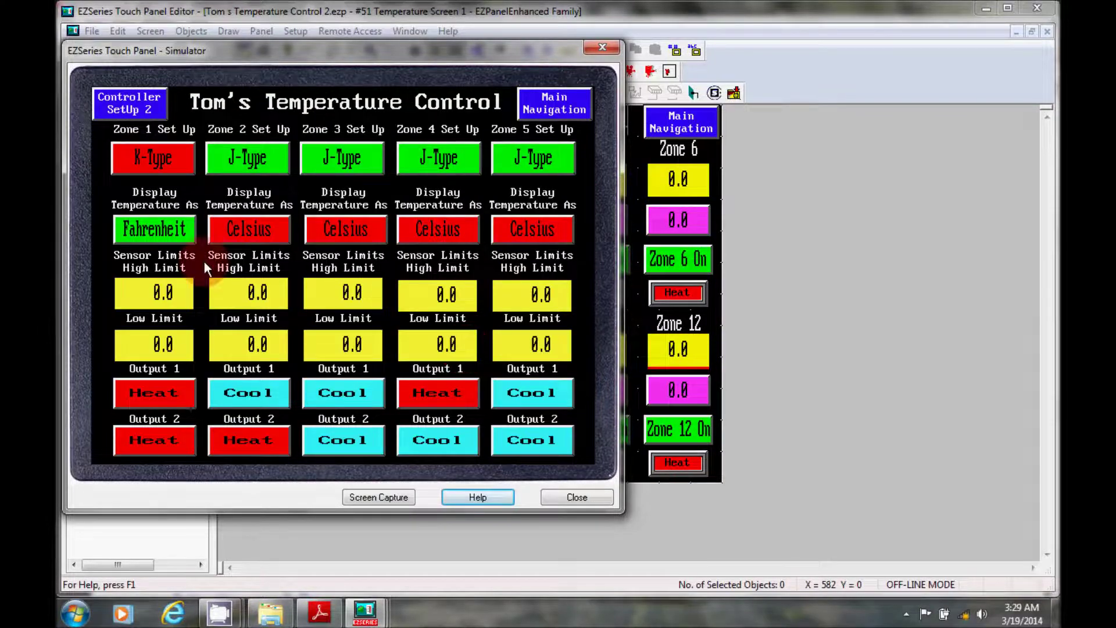
left_click(178, 169)
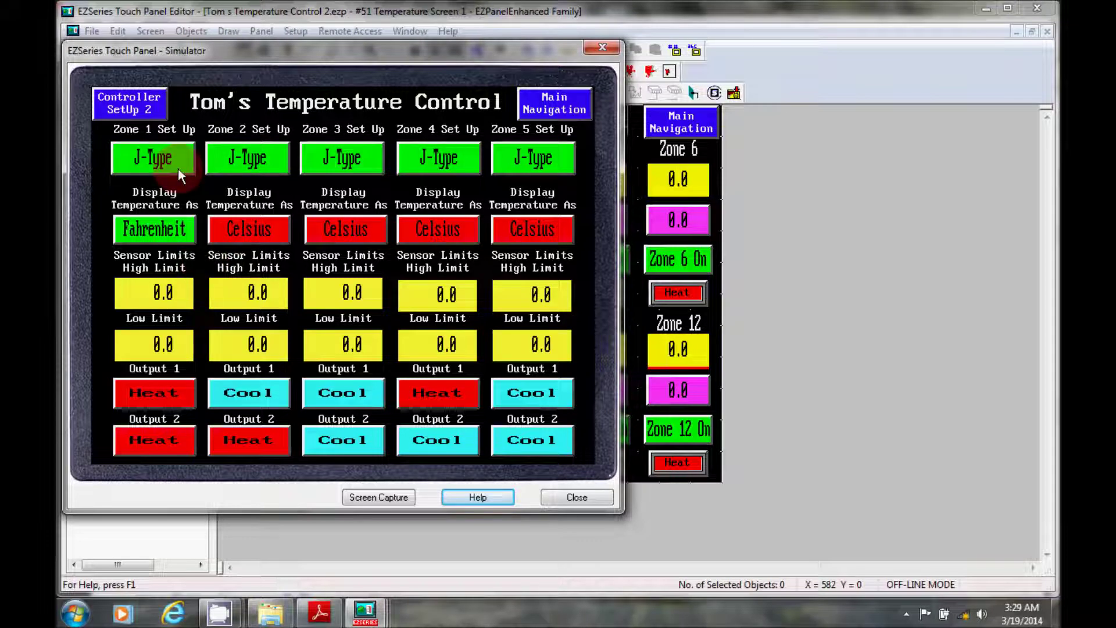
left_click(184, 232)
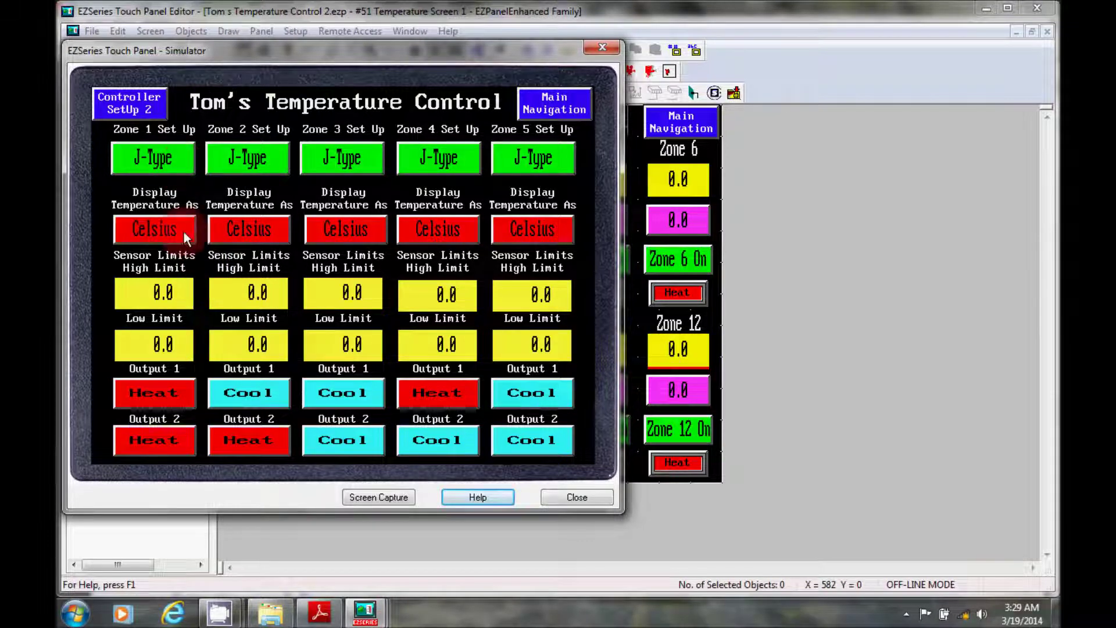
left_click(186, 229)
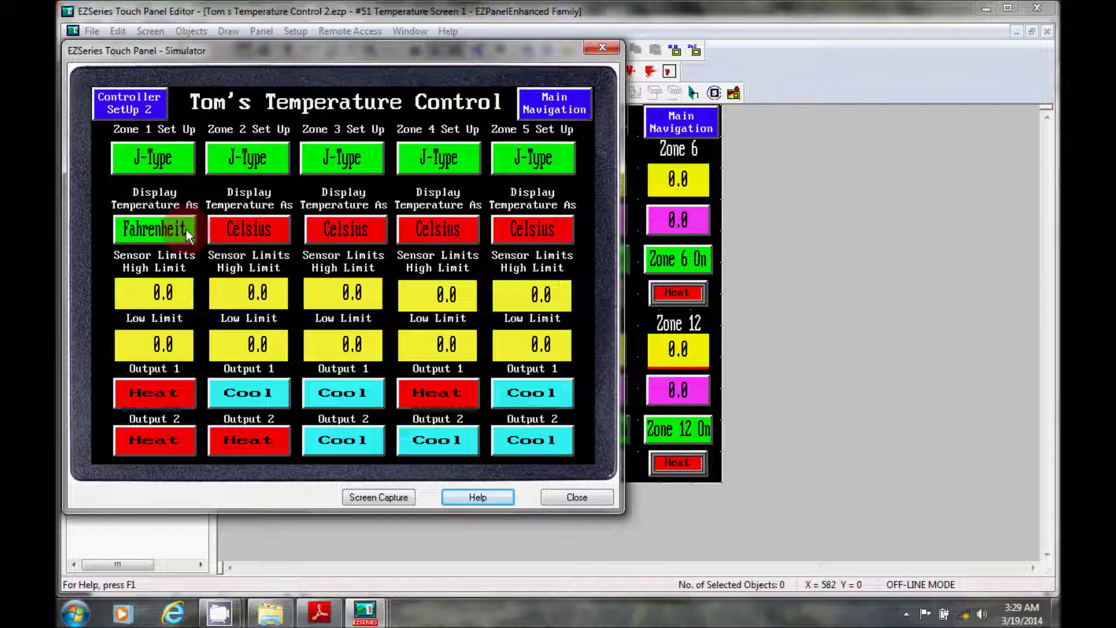
Set the temperature display to Fahrenheit for Zones 2 through 5
left_click(249, 230)
left_click(345, 232)
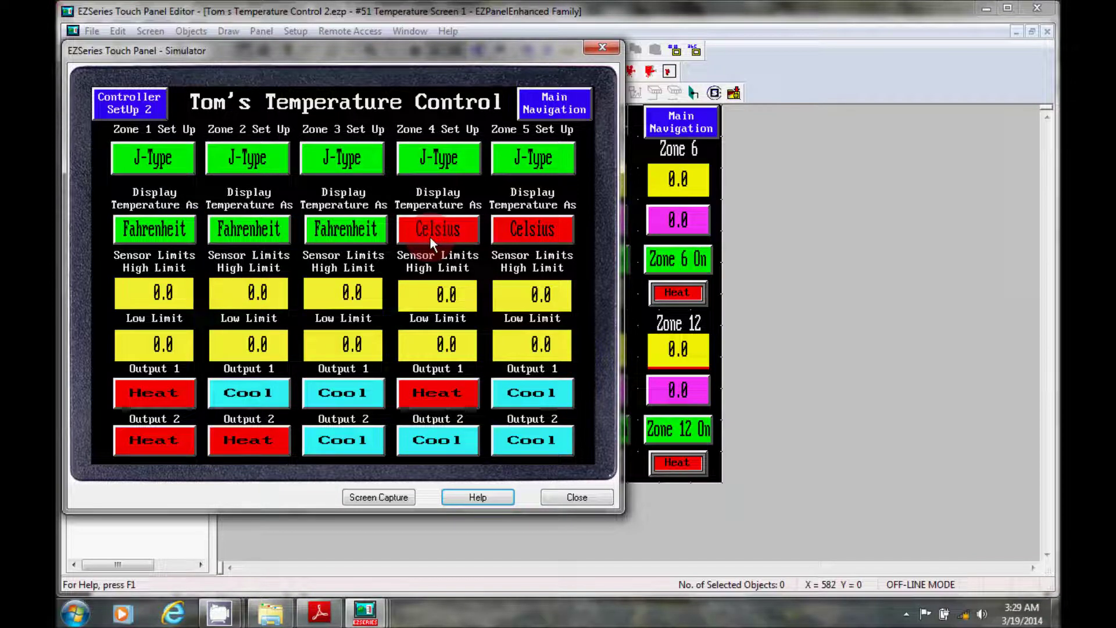
left_click(430, 236)
left_click(532, 230)
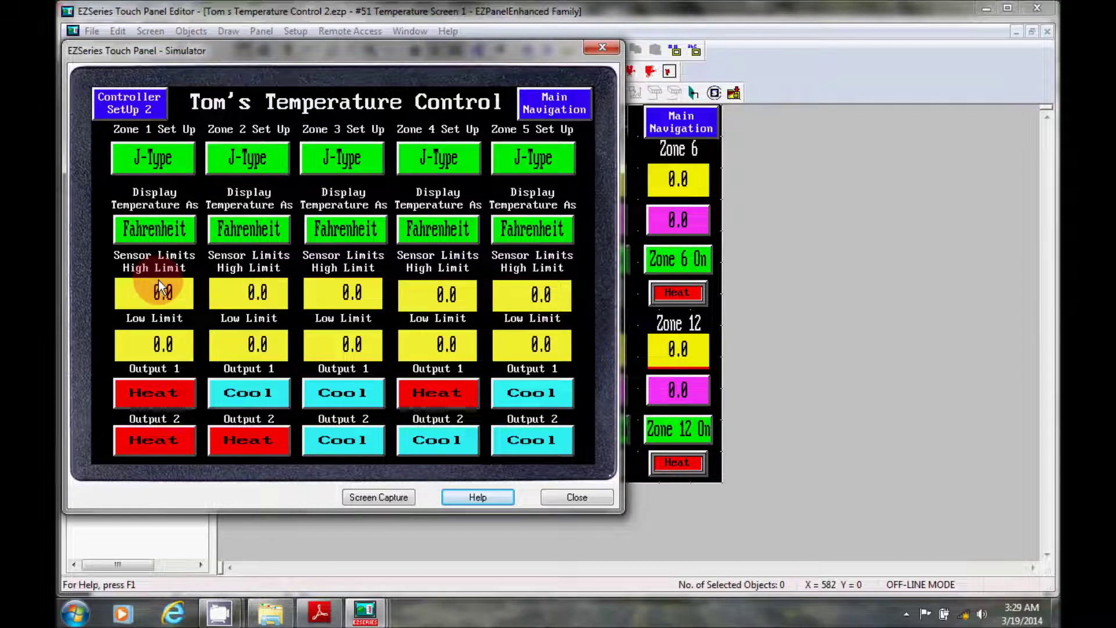
Toggle Zone 1's sensor to K-Type and back to J-Type, and its display unit to Celsius and back to Fahrenheit
left_click(160, 167)
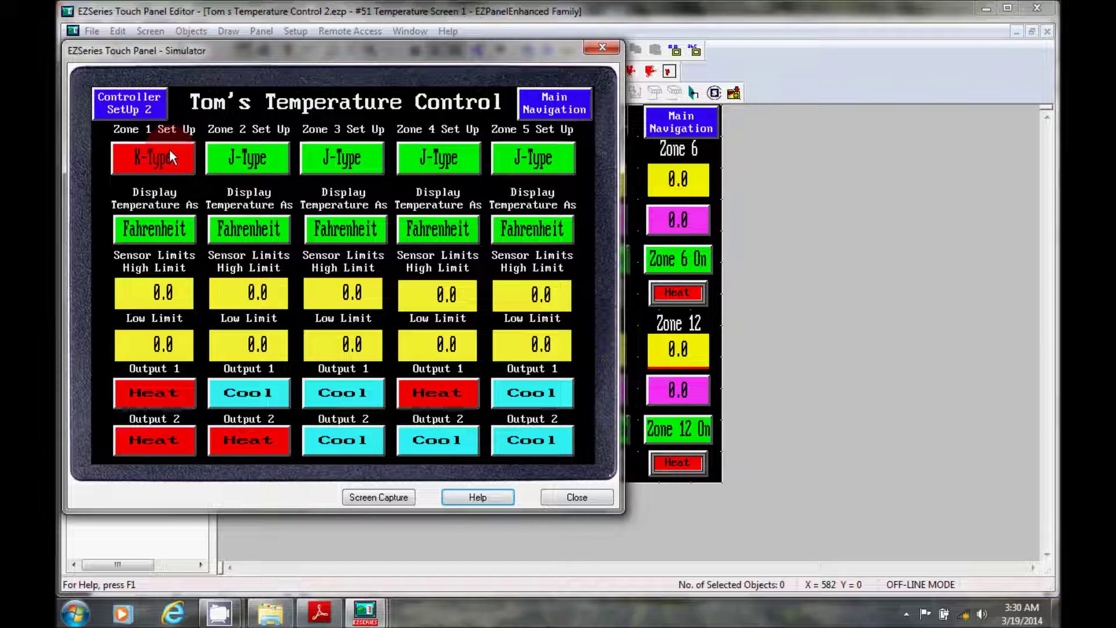
left_click(169, 150)
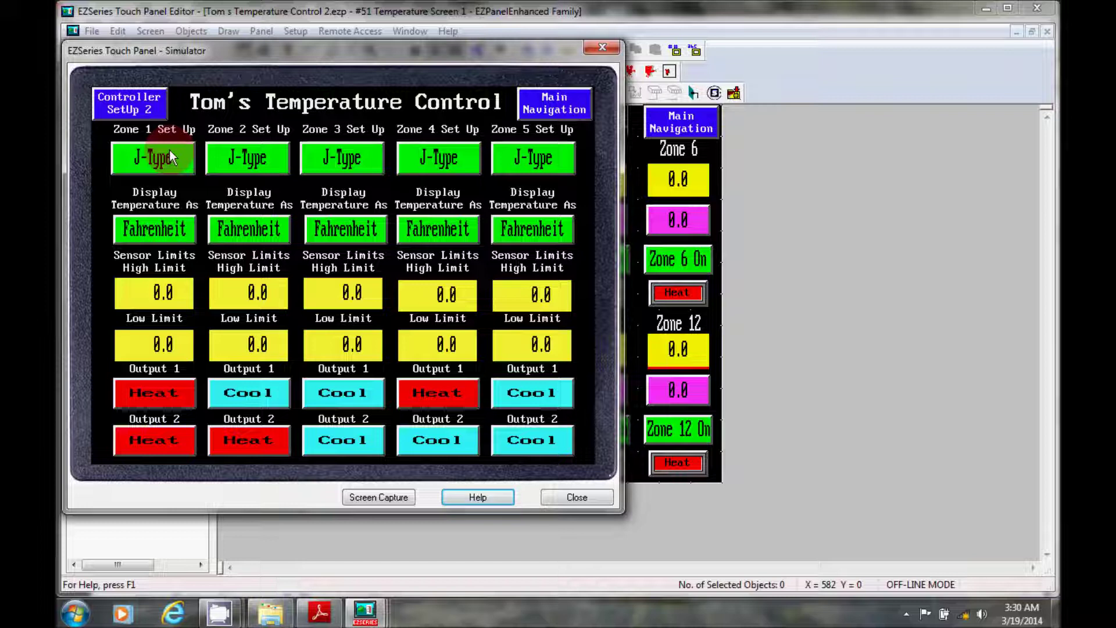
left_click(186, 229)
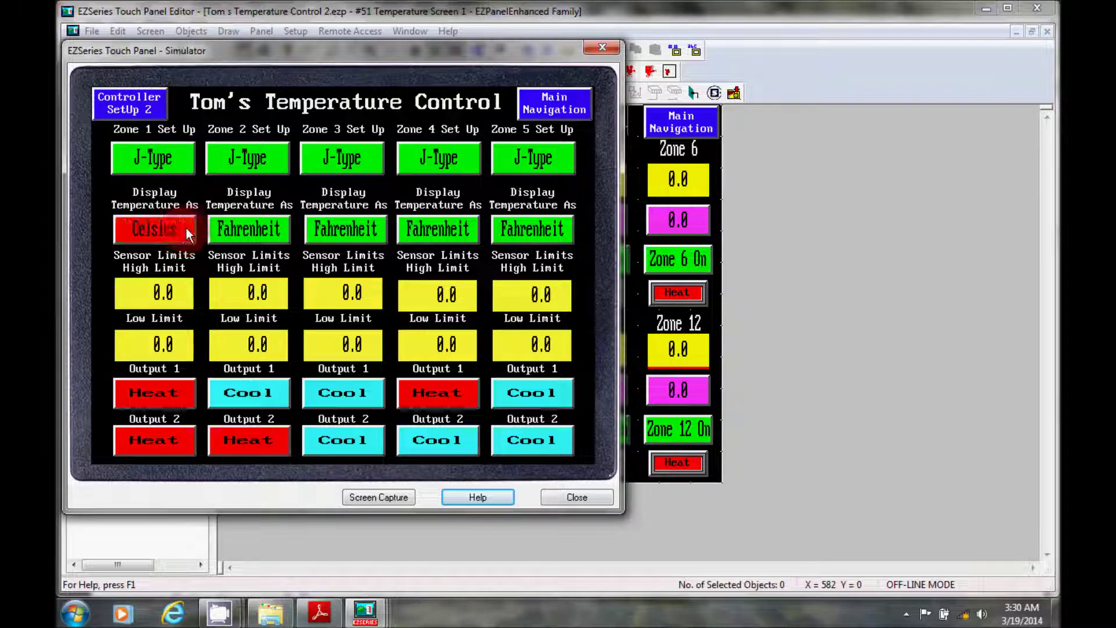
left_click(186, 228)
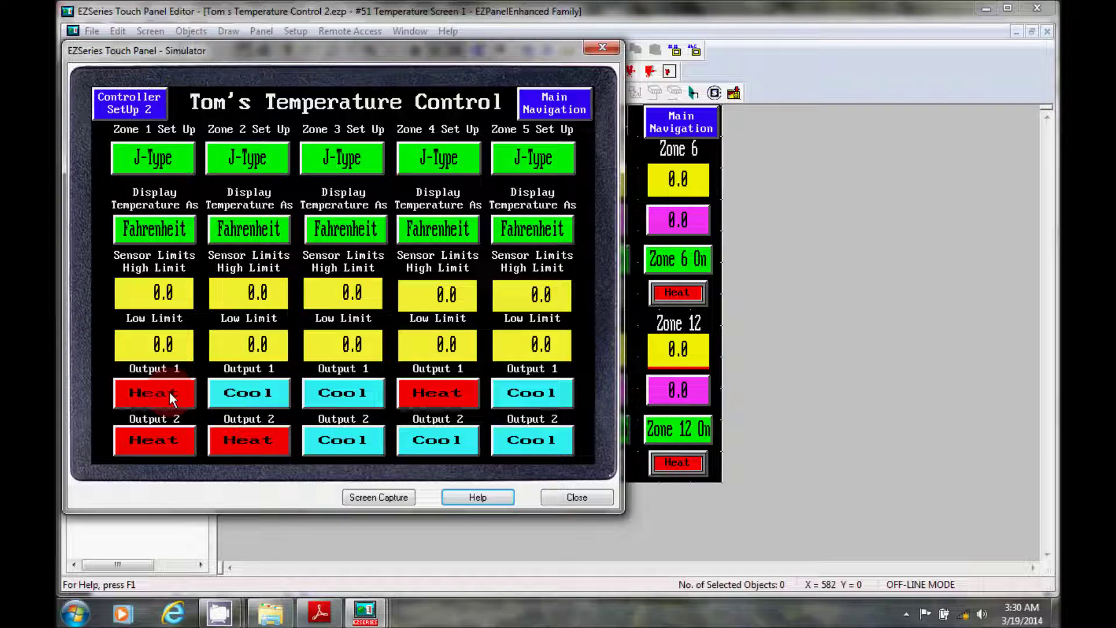
Set Output 1 to Heat for Zones 2, 3 and 5
left_click(322, 392)
left_click(515, 392)
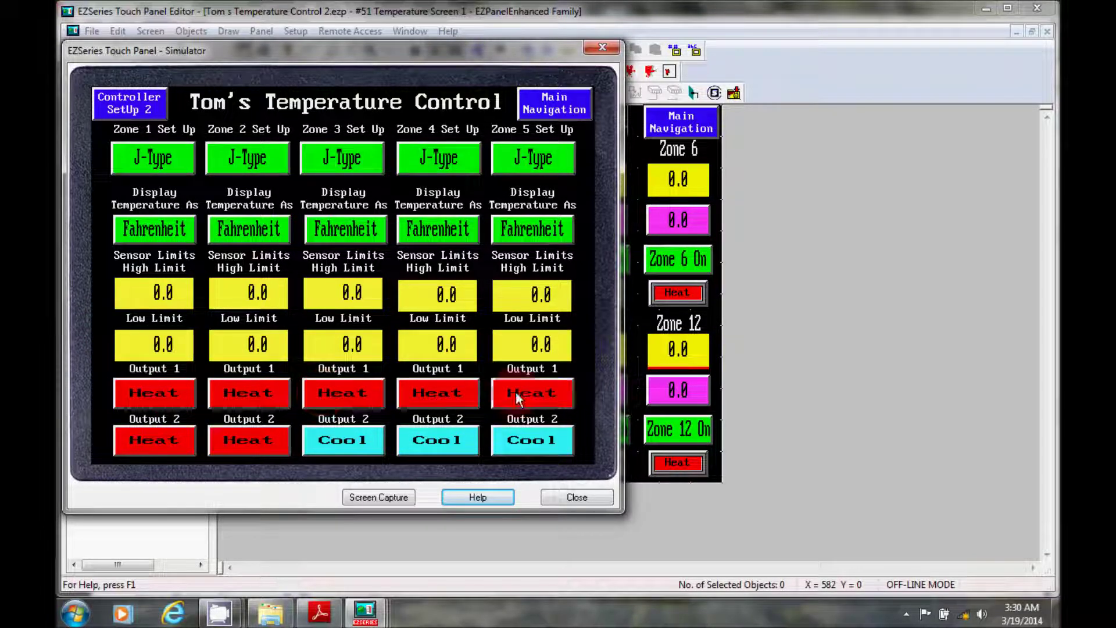
Set Output 2 to Cool for Zones 1 and 2 and return to the main navigation screen
left_click(264, 435)
left_click(157, 447)
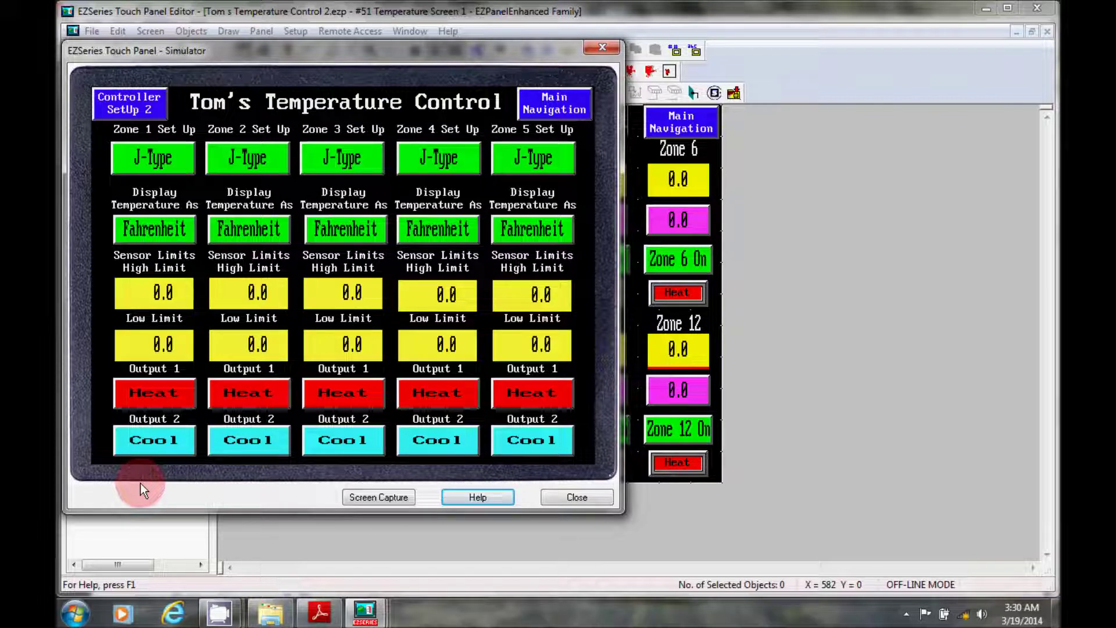
left_click(587, 112)
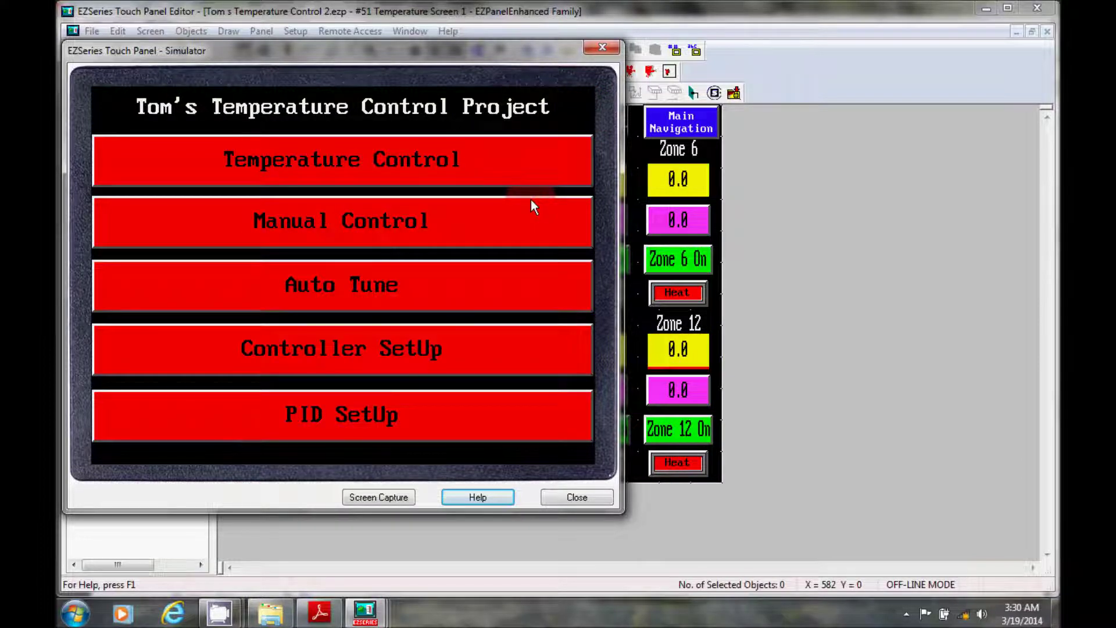
Open the PID SetUp screen and examine Zone 1's sample time, output, proportional, integral and derivative fields
left_click(468, 416)
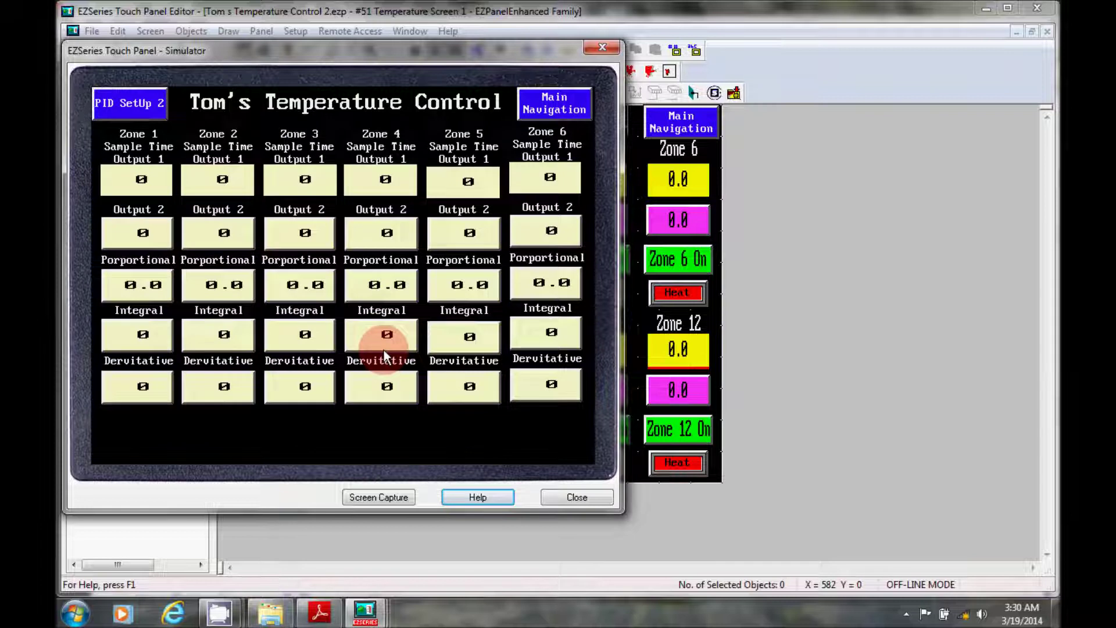
left_click(170, 237)
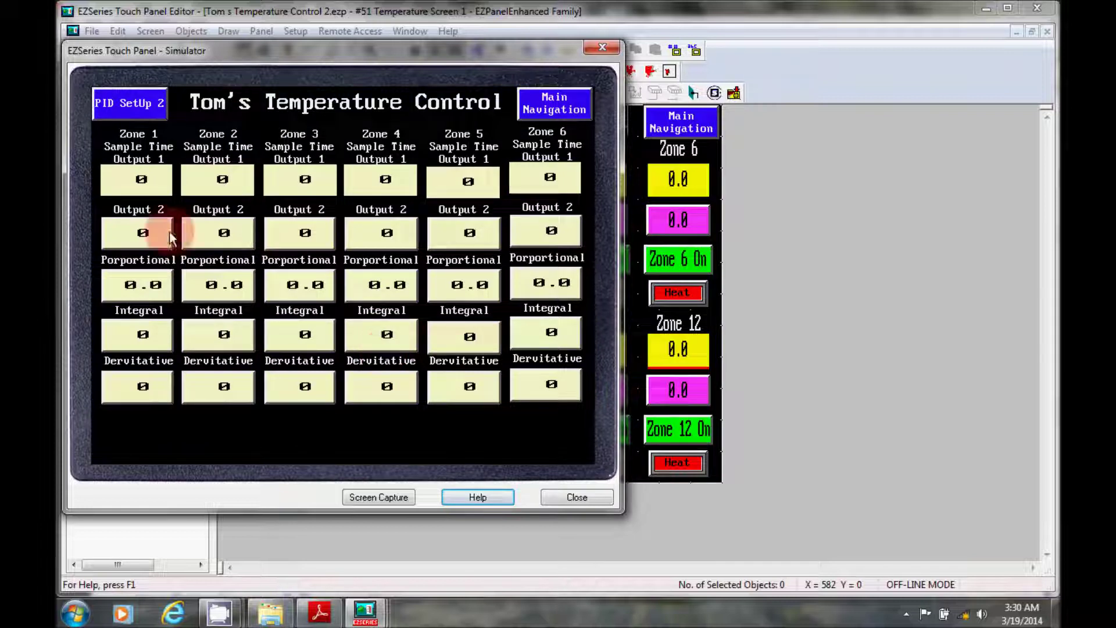
left_click(159, 319)
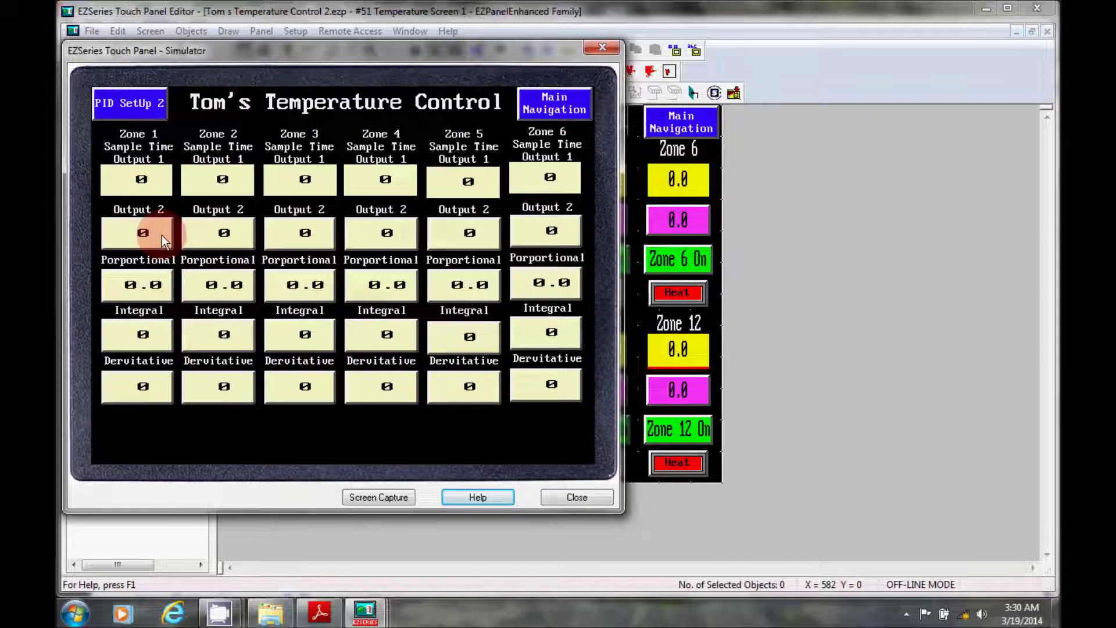
left_click(153, 187)
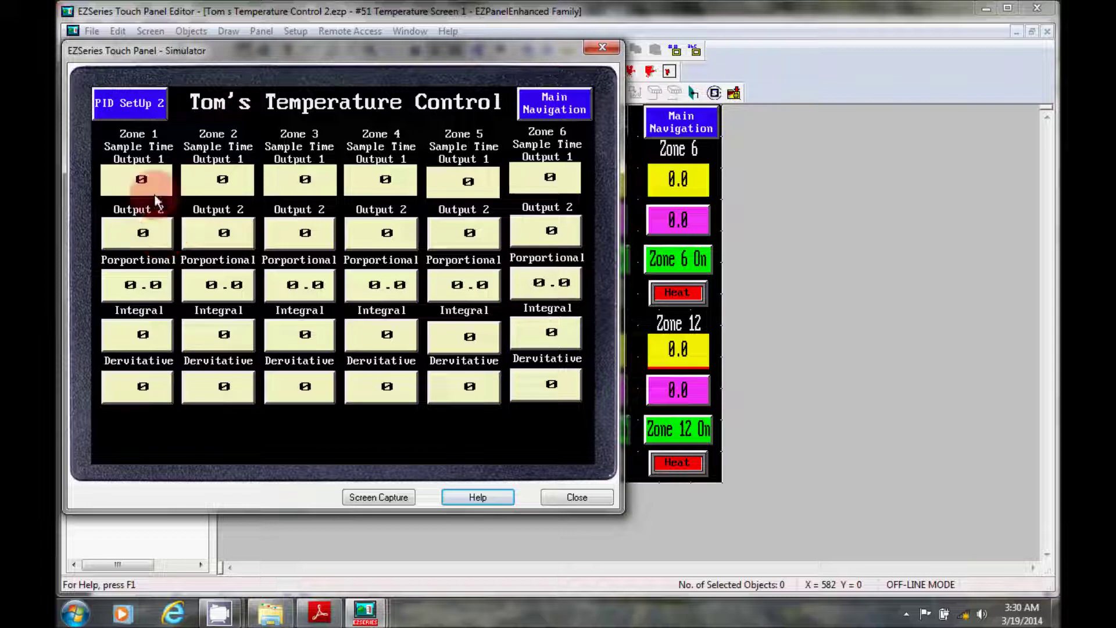
View the Zone 1 and Zone 2 trend screen, and go from there to the twelve-zone temperature screen
left_click(539, 98)
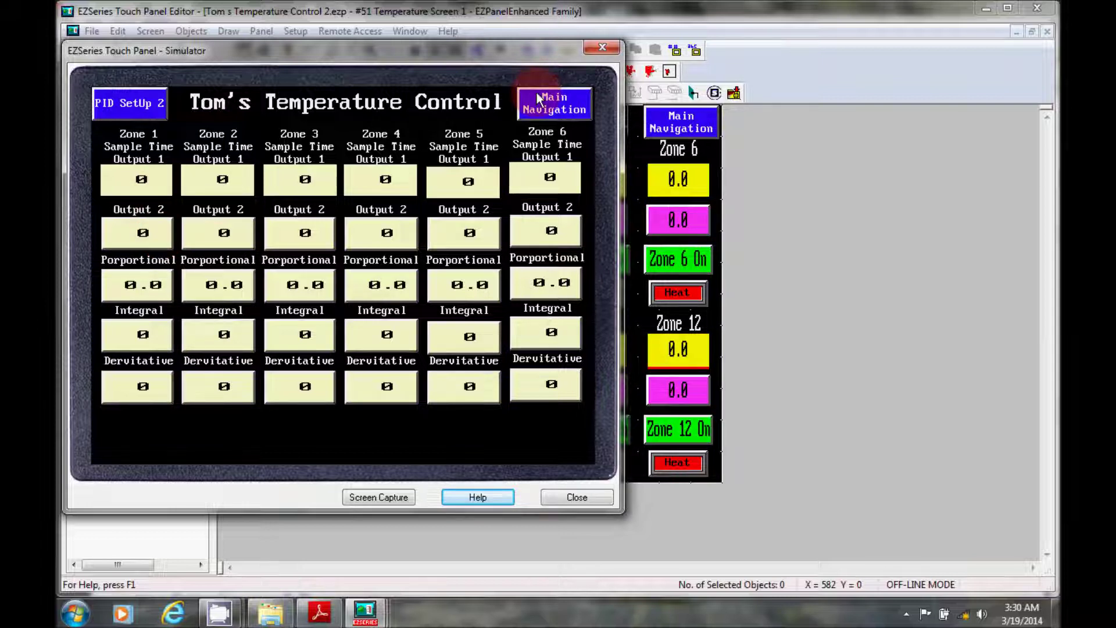
left_click(477, 282)
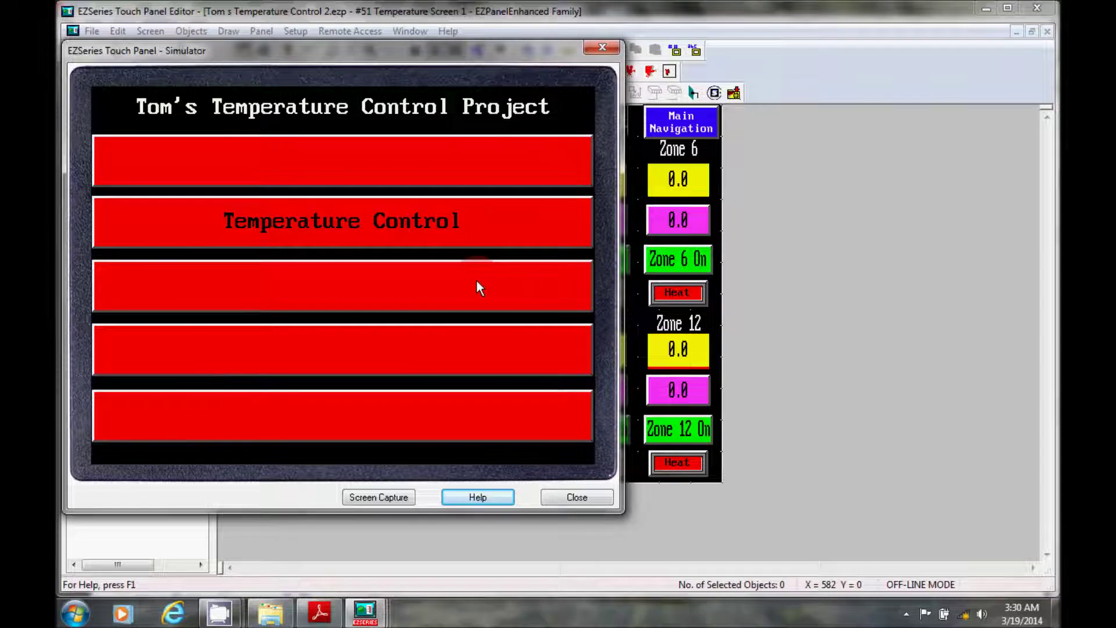
left_click(477, 282)
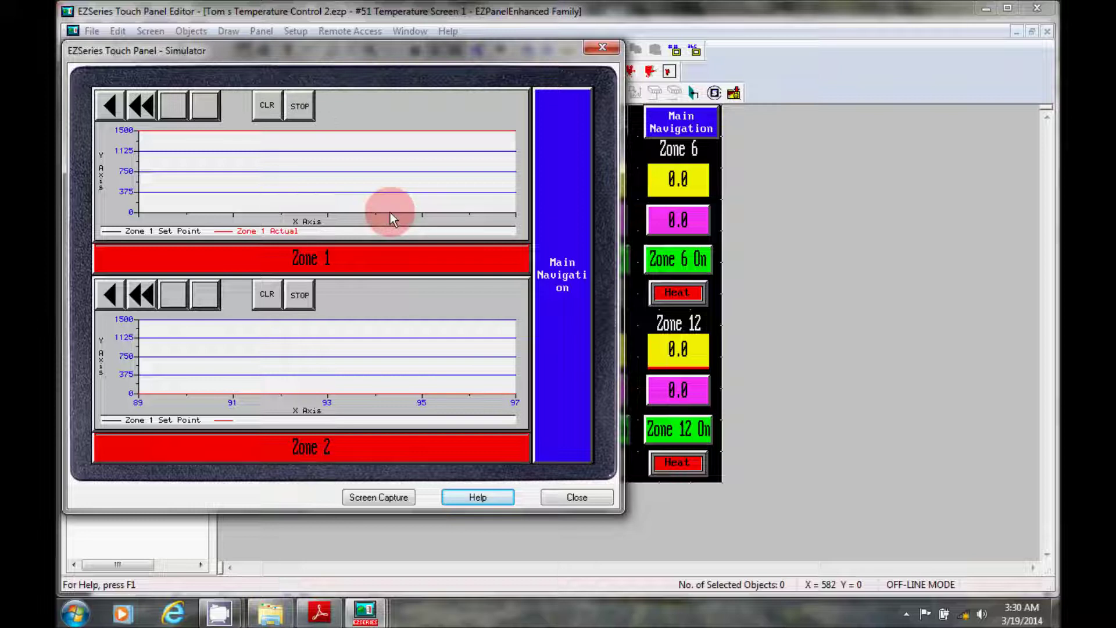
left_click(543, 253)
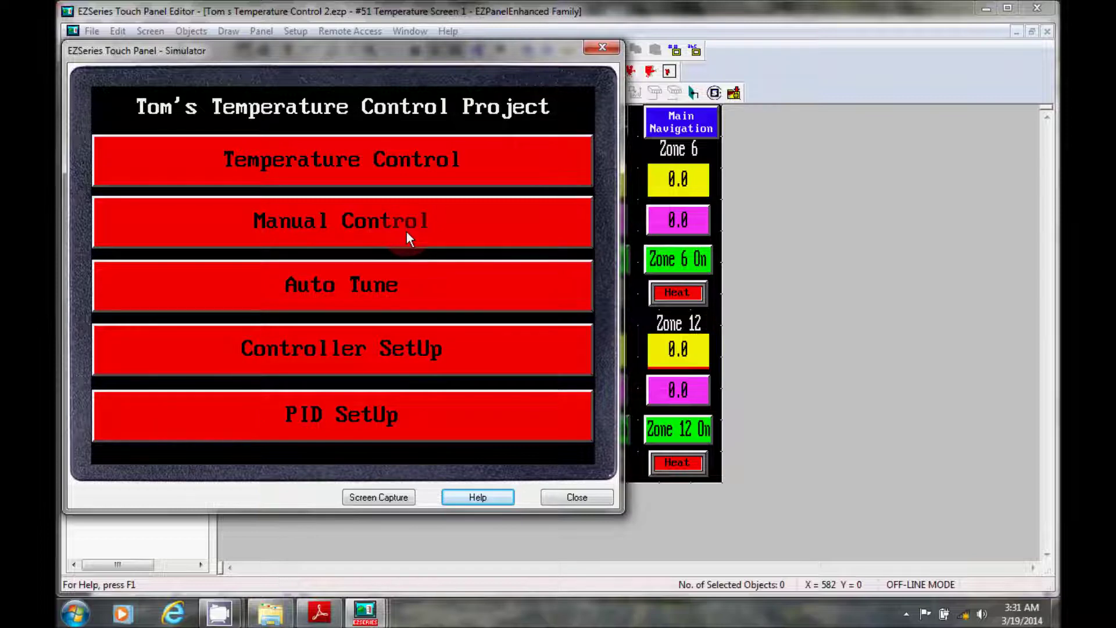
left_click(407, 232)
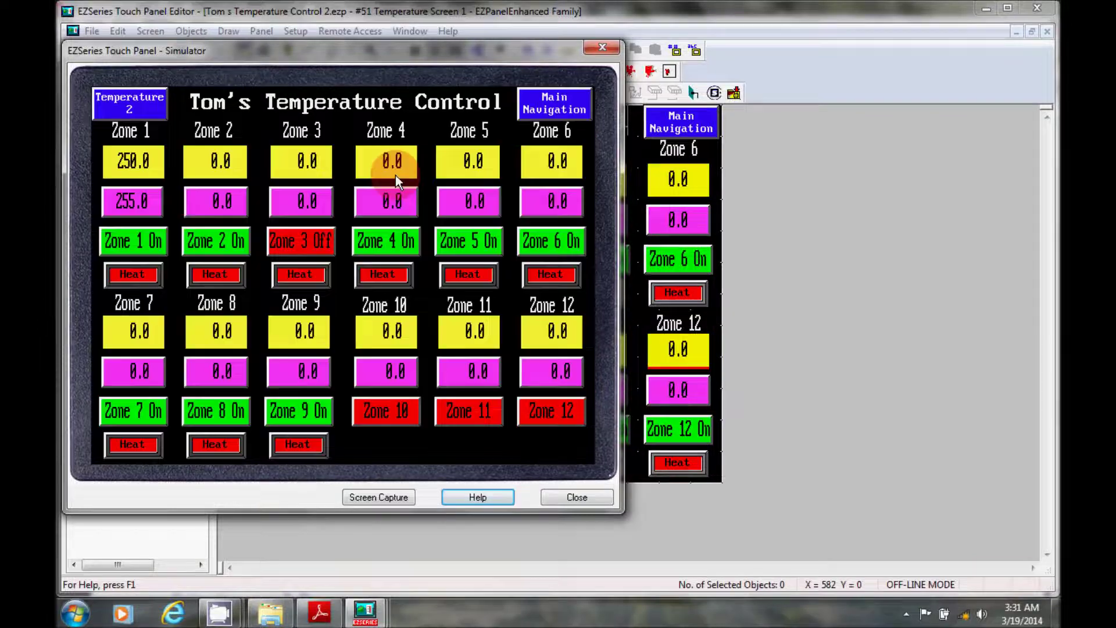
Try to set the ZONE 1 SENSOR ERROR tag value to 1250
left_click(158, 160)
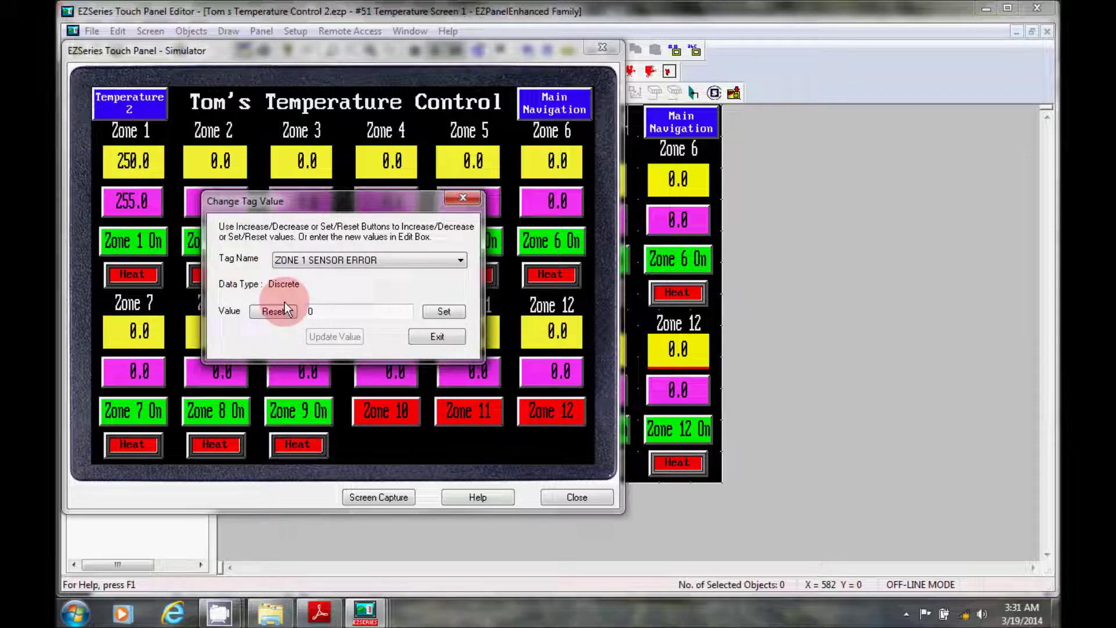
left_click(319, 314)
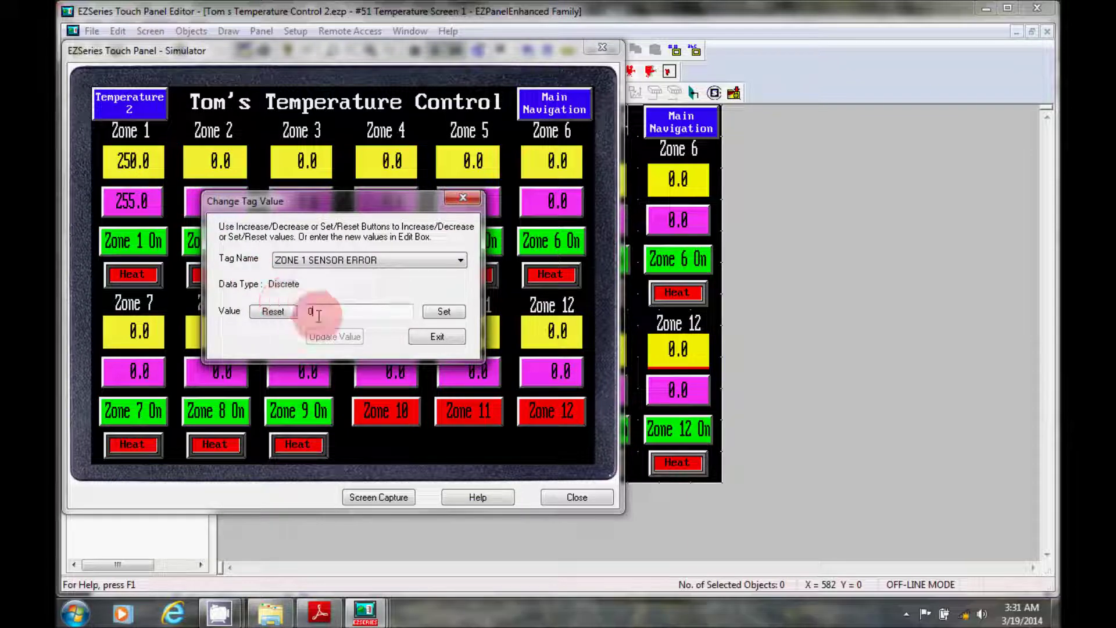
left_click_drag(318, 314, 302, 340)
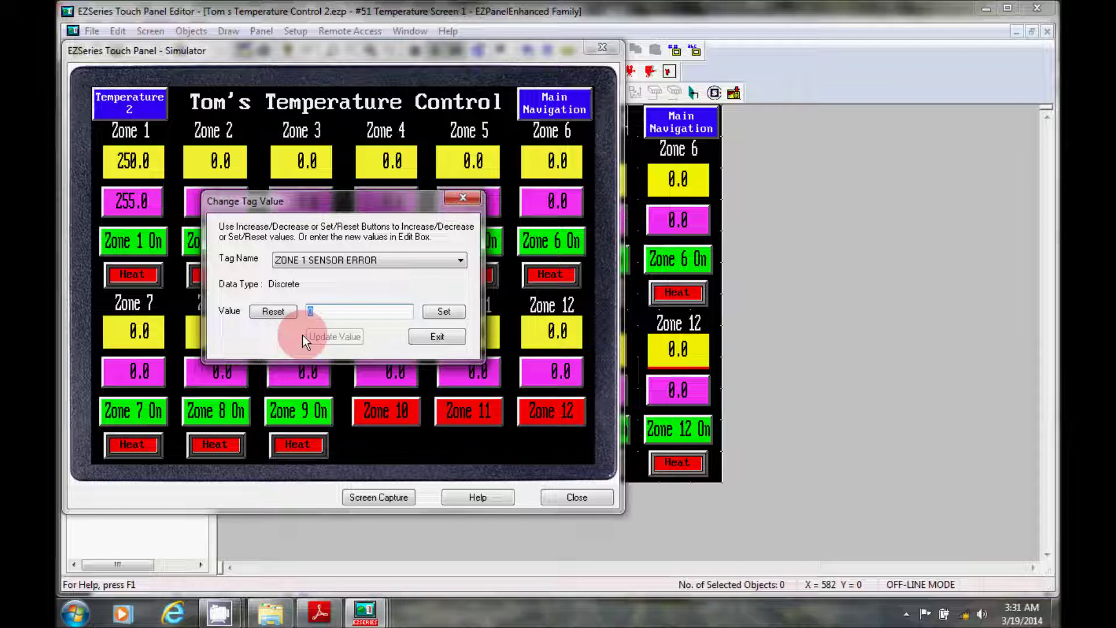
type("125")
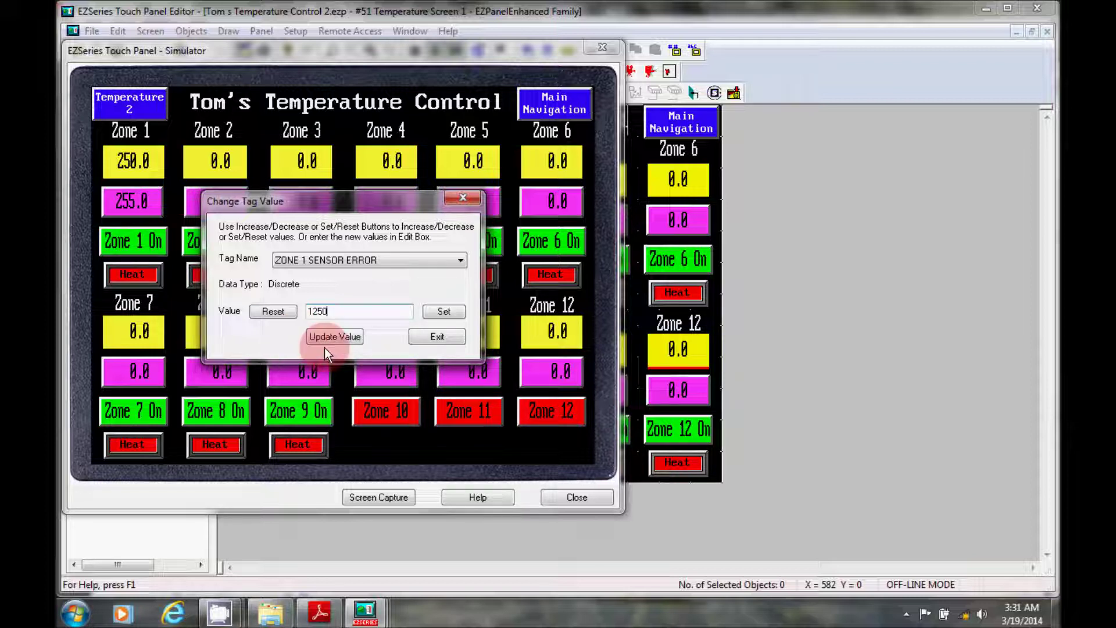
left_click(344, 336)
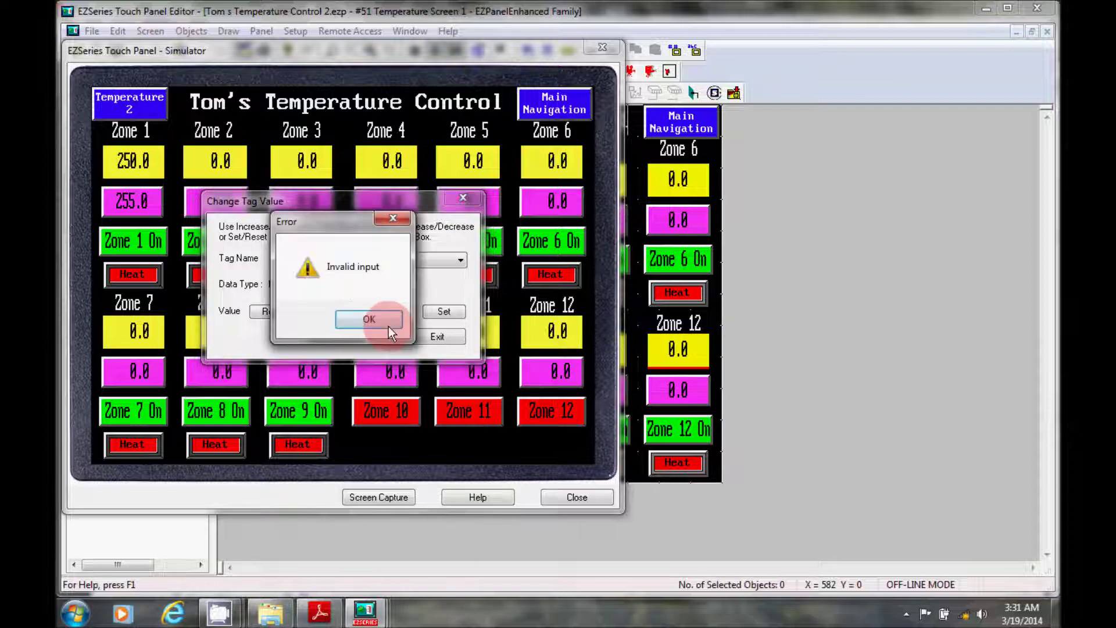
left_click(389, 327)
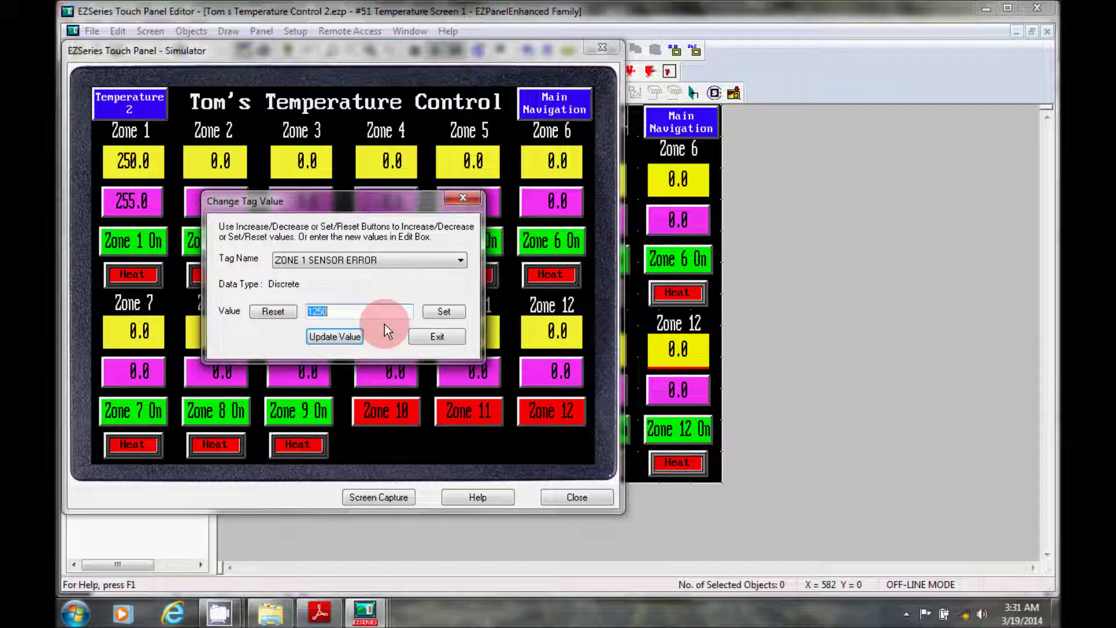
Set the ZONE 1 TEMPERATURE tag value to 1250 and exit the tag value dialog
left_click(342, 311)
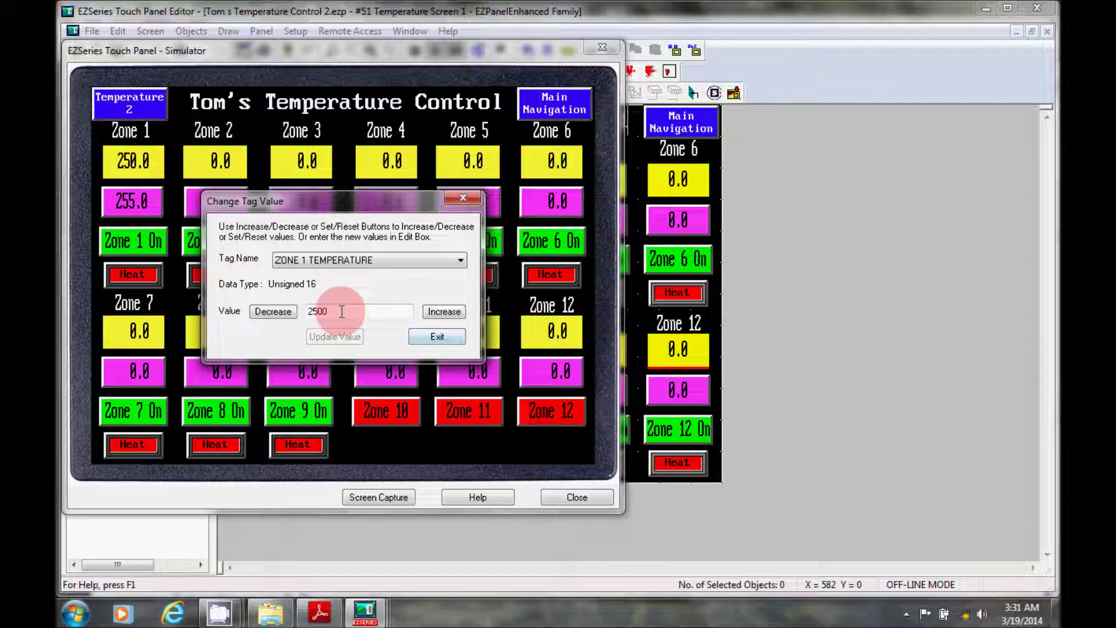
double_click(342, 311)
type("1250")
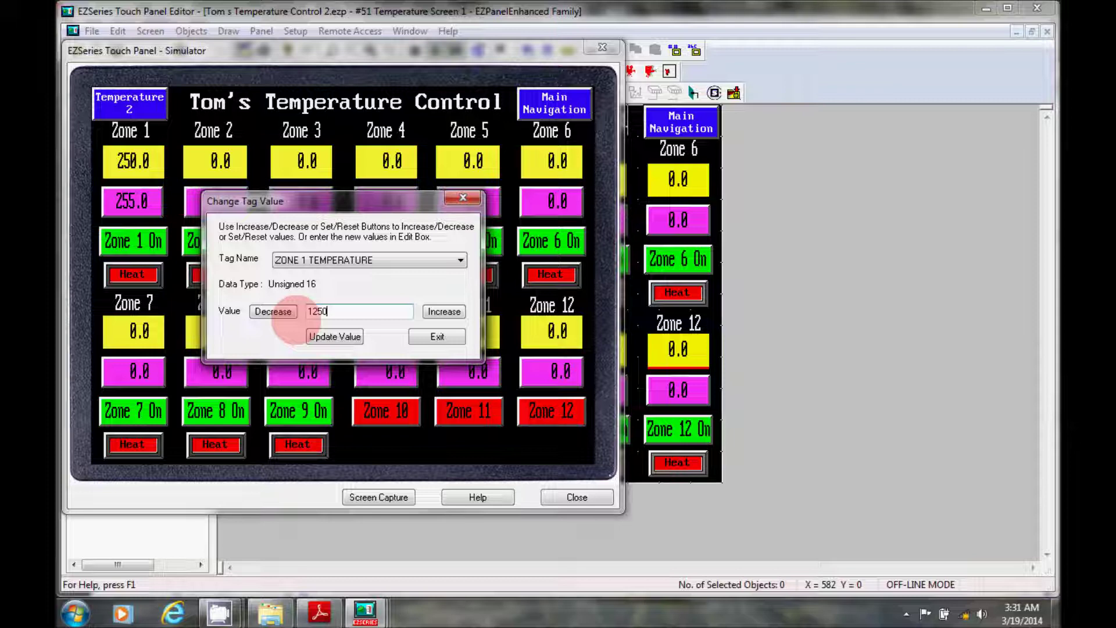
left_click(320, 333)
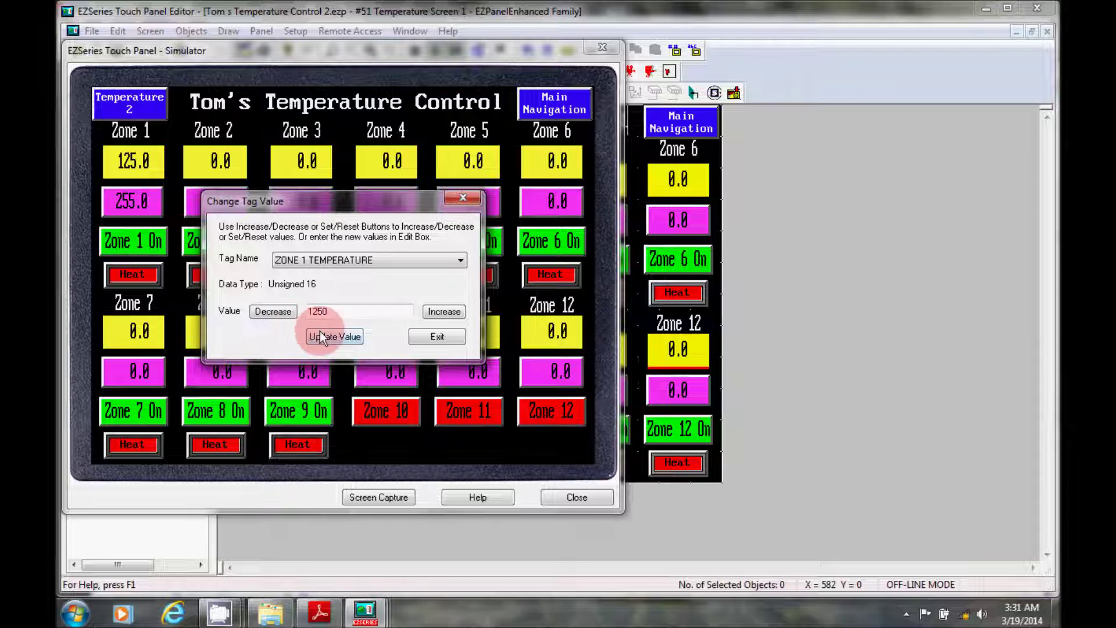
left_click(408, 339)
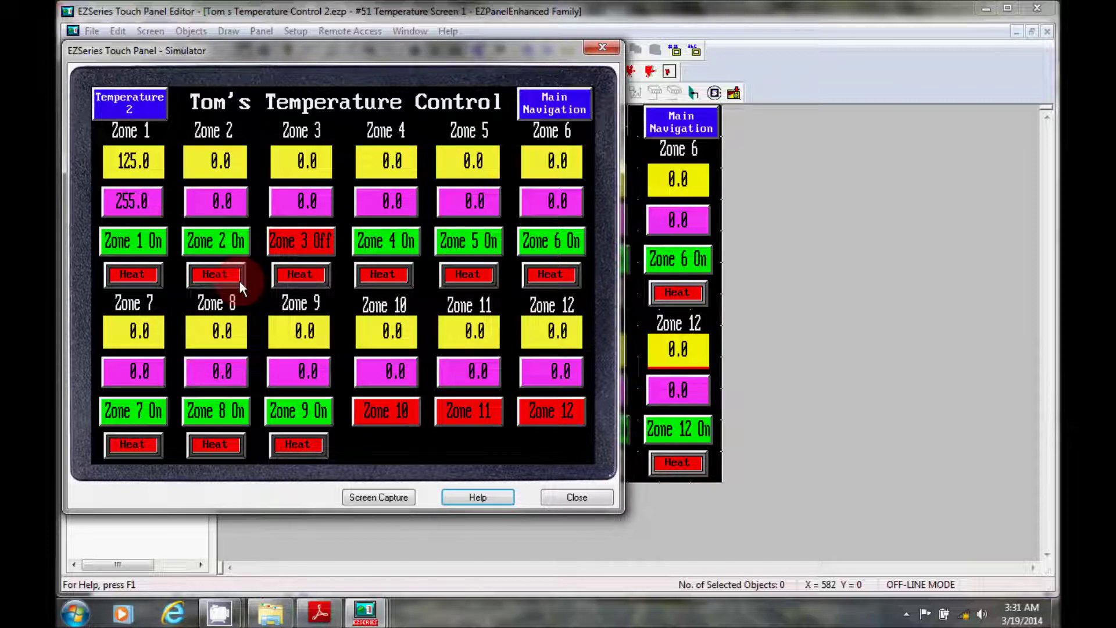
Set Zone 1's setpoint to 90.0 on the temperature screen
left_click(144, 204)
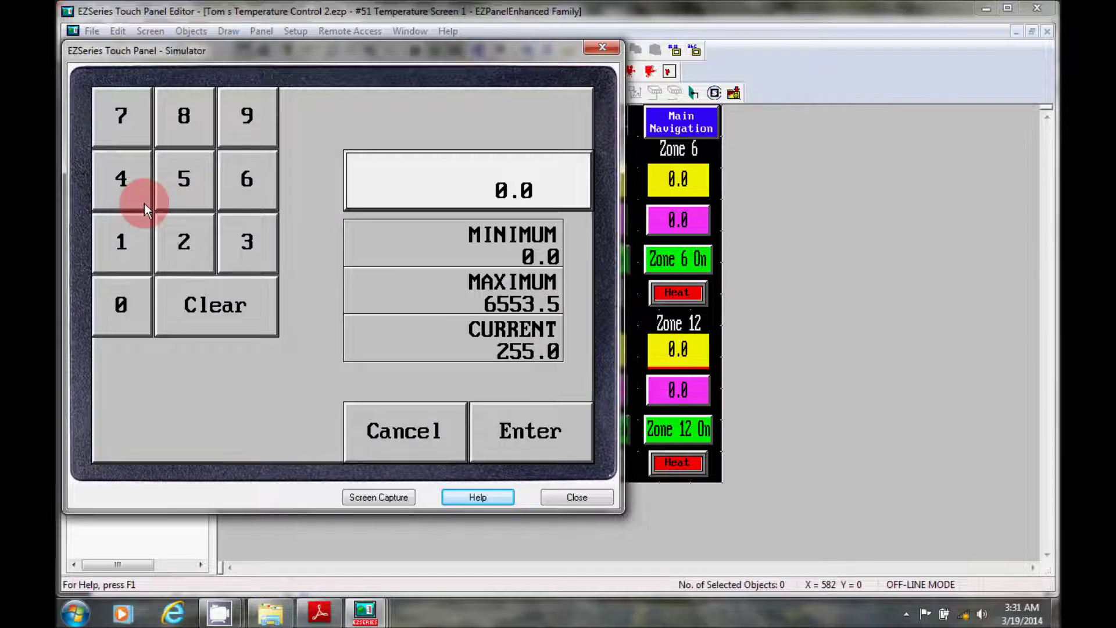
left_click(236, 134)
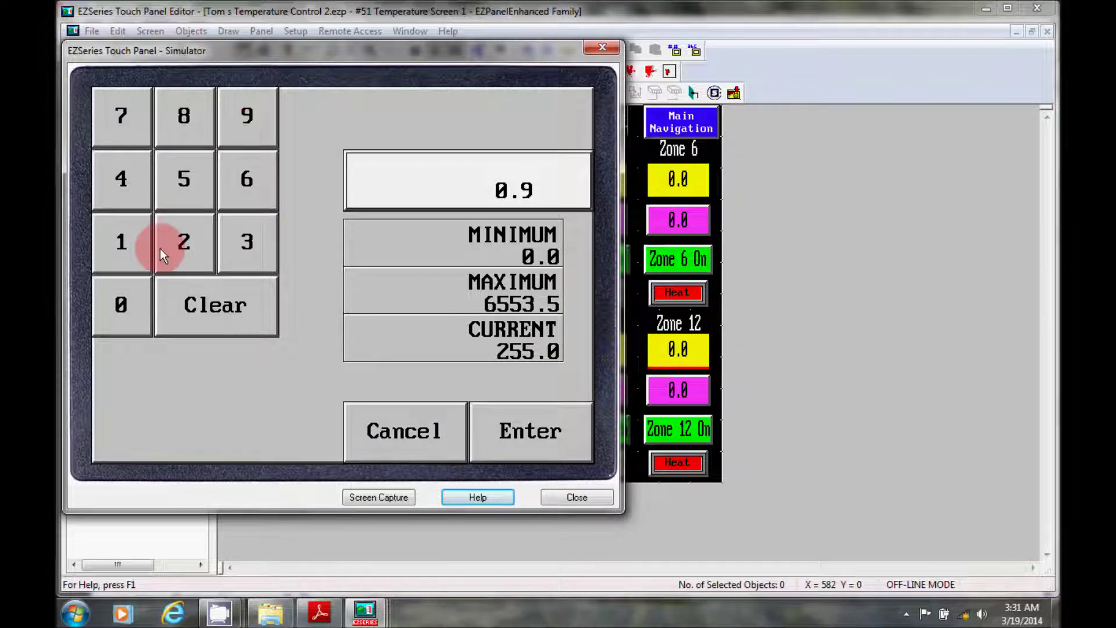
left_click(148, 306)
left_click(145, 319)
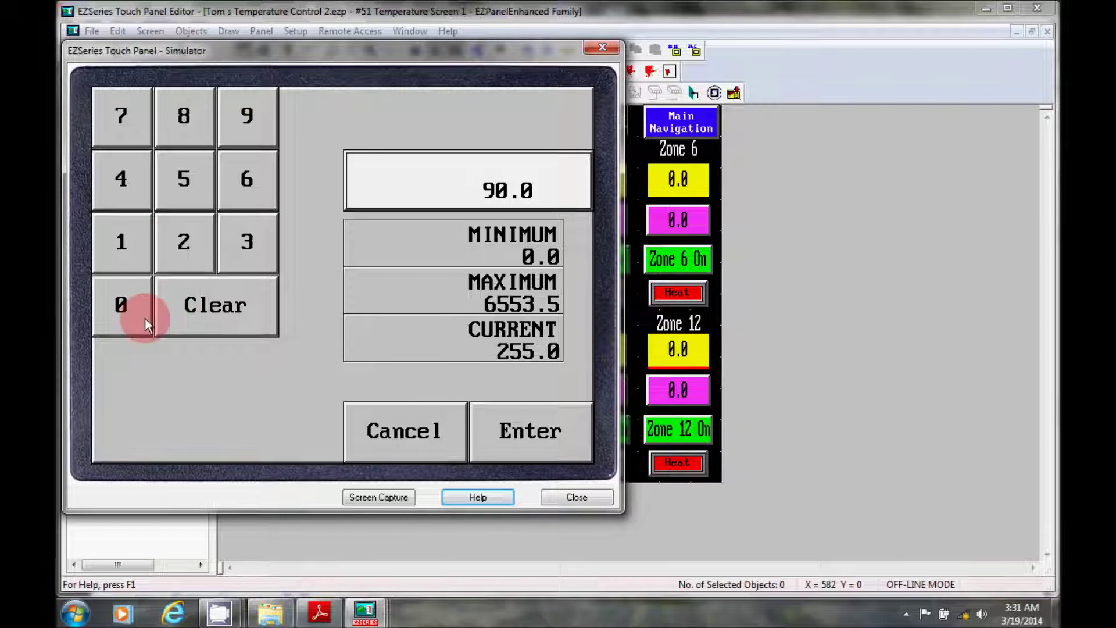
left_click(476, 455)
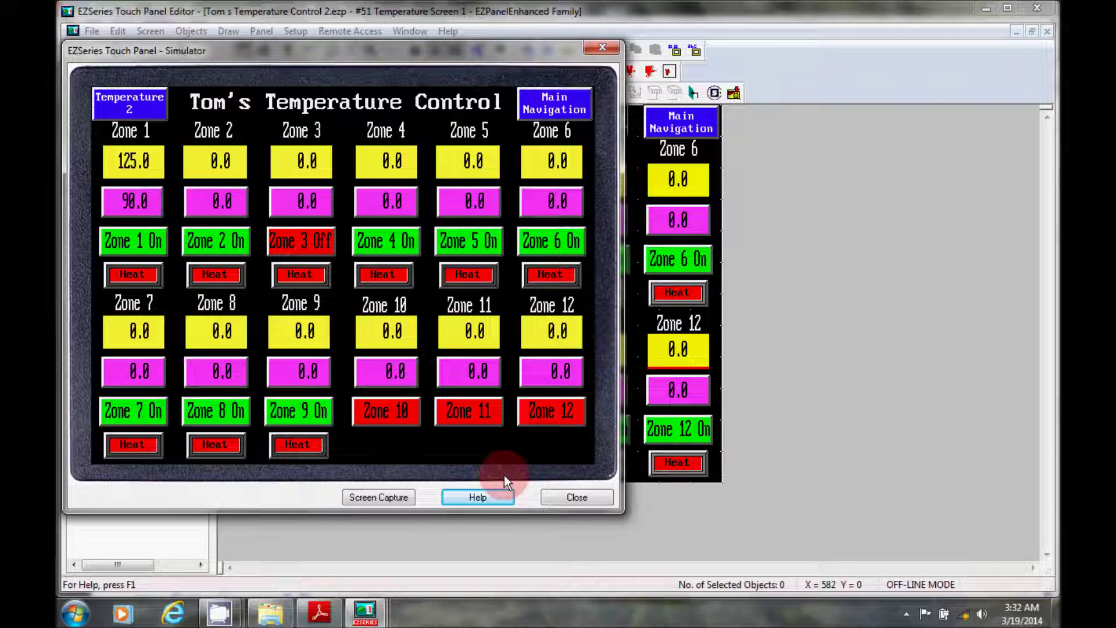
Open the Zone 1 and Zone 2 trend screen and scroll the Zone 1 trend back in time
left_click(573, 104)
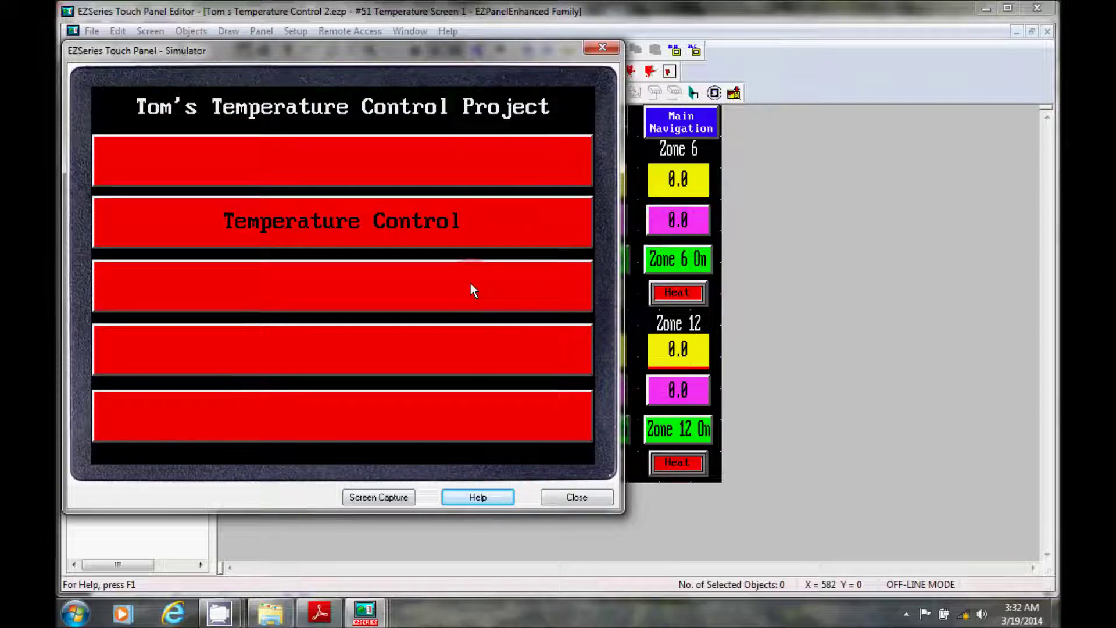
left_click(472, 289)
left_click(114, 109)
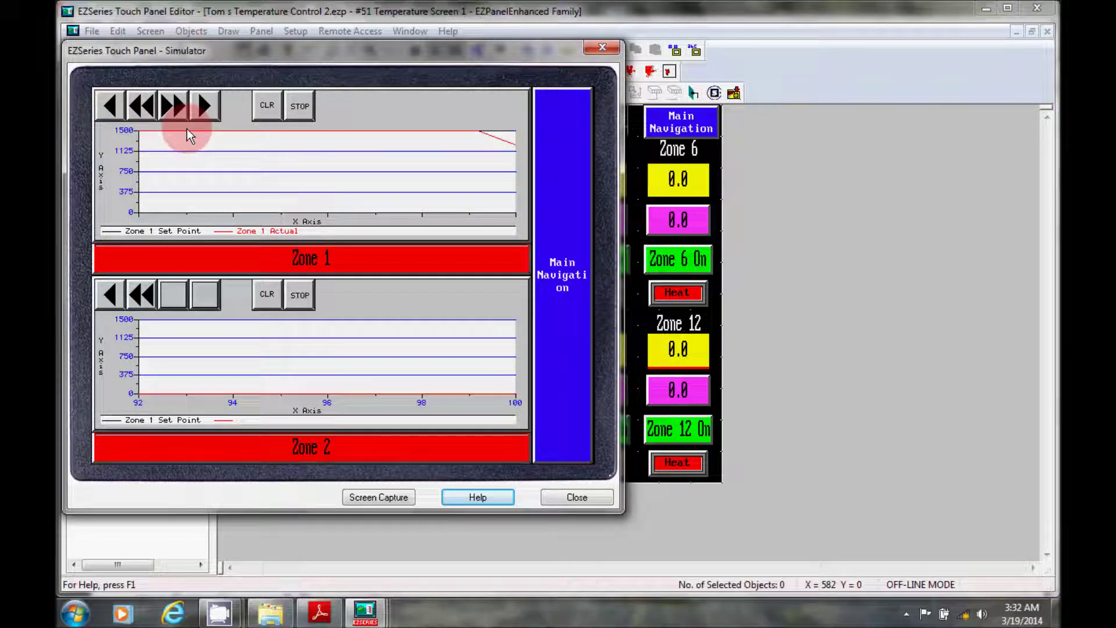
left_click(347, 153)
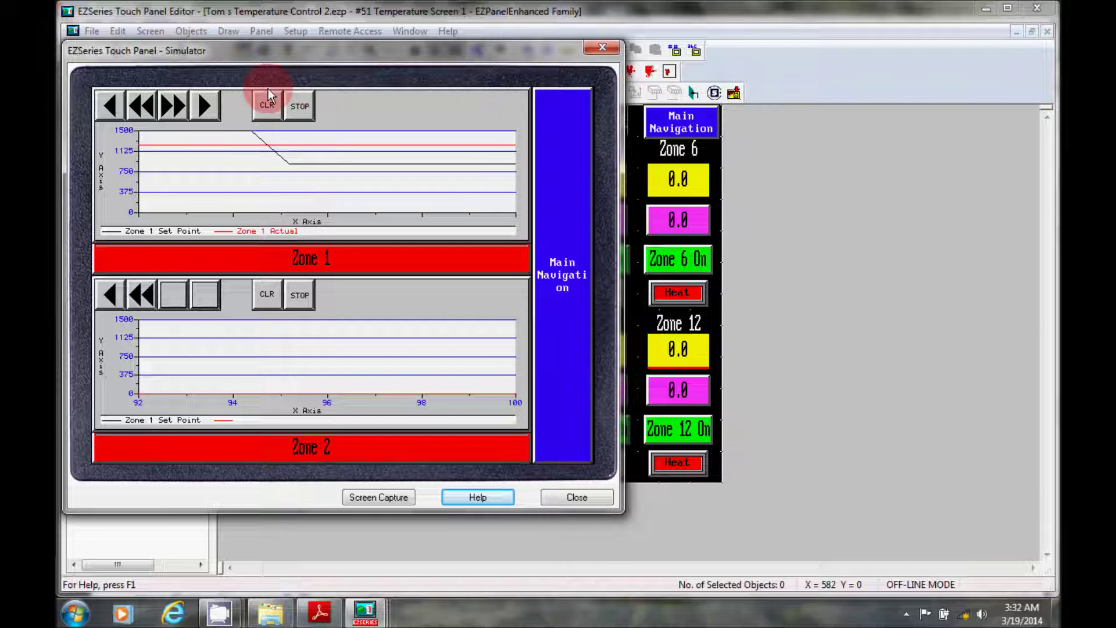
Stop the Zone 1 trend and scroll its plot forward and back through the setpoint change
left_click(304, 105)
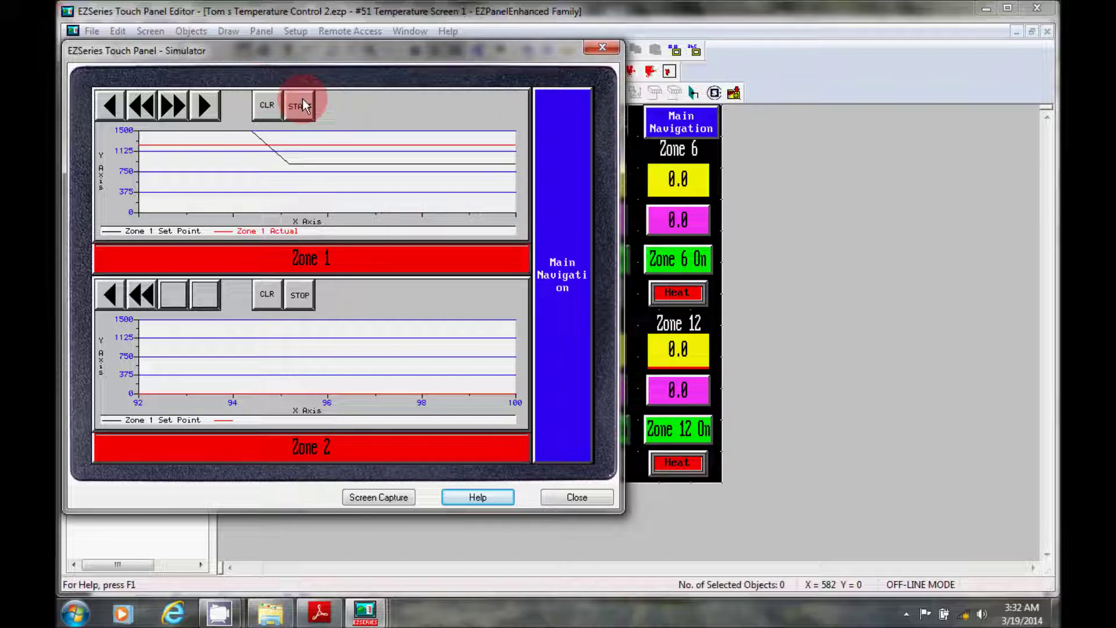
left_click(177, 113)
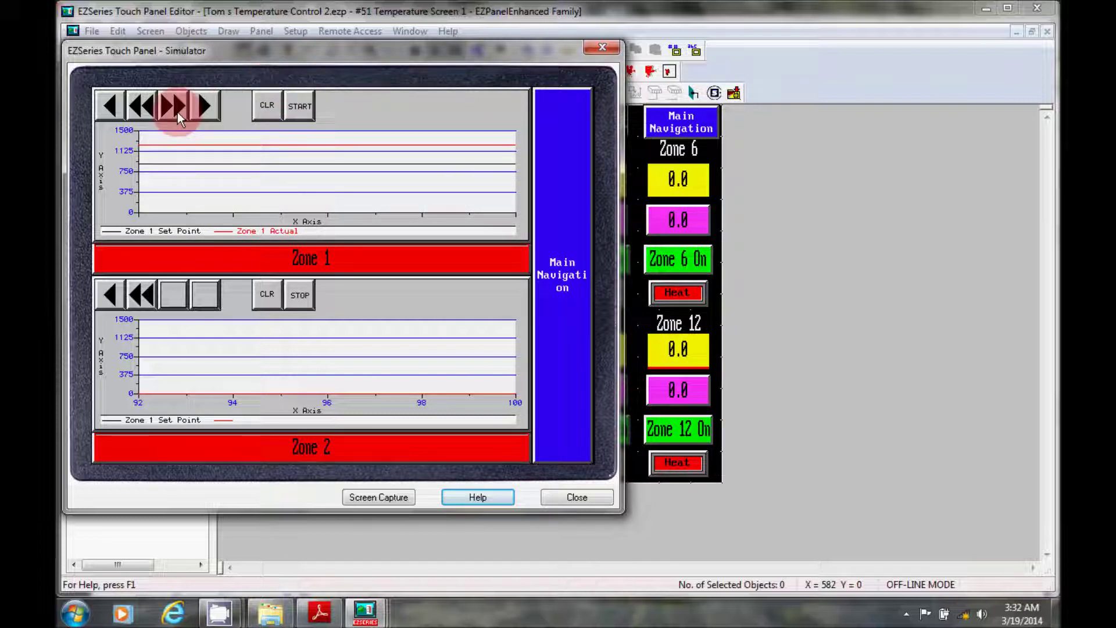
left_click(114, 111)
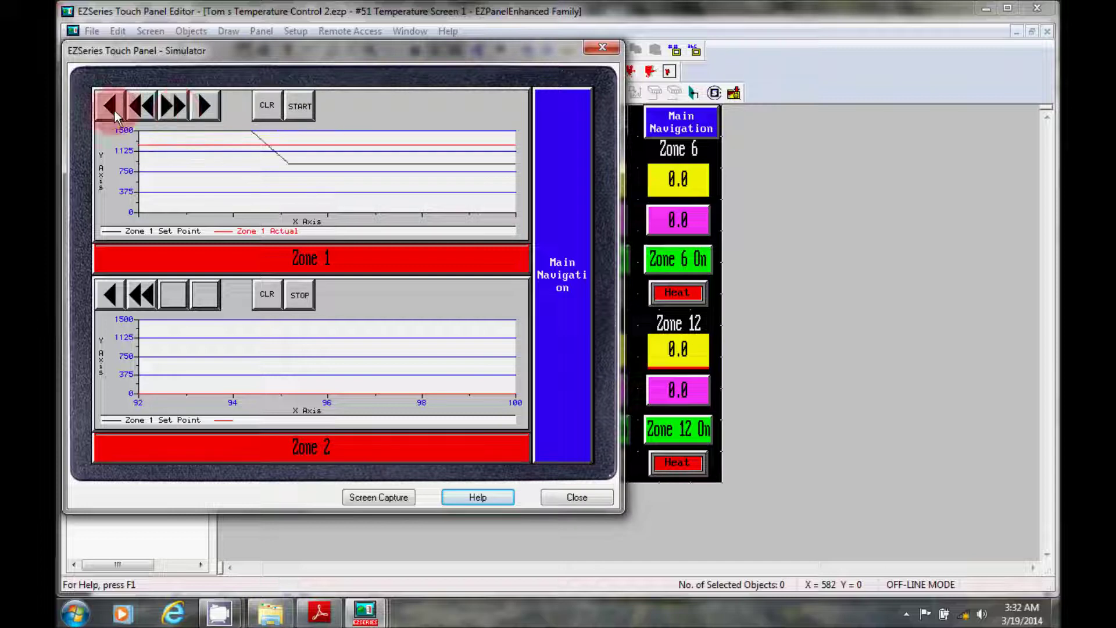
Clear the recorded data from the Zone 1 trend graph
left_click(263, 107)
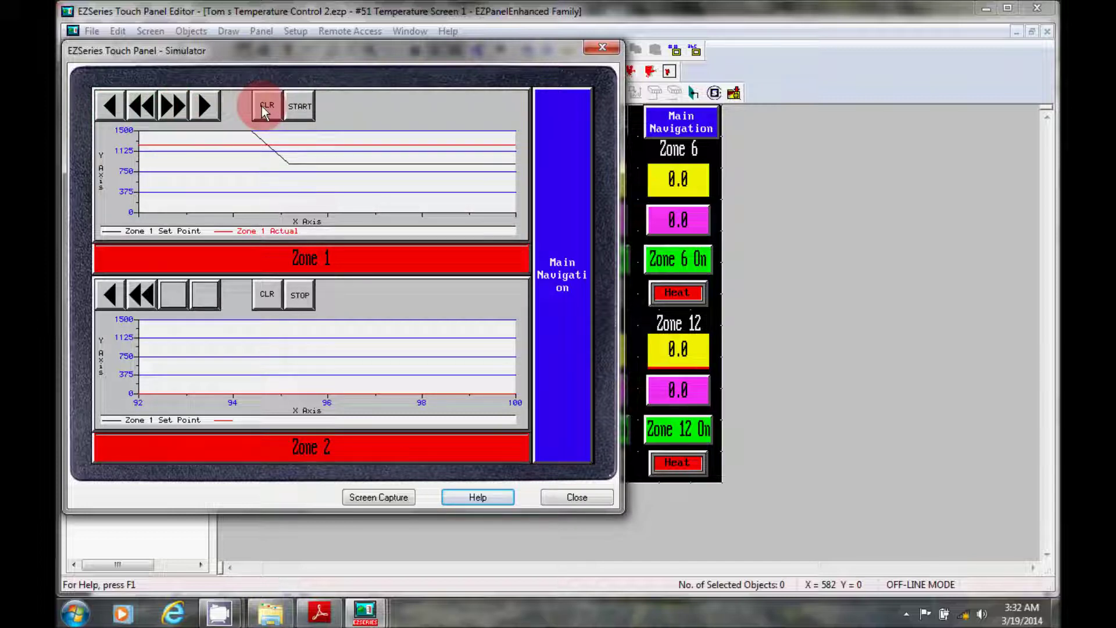
left_click(262, 106)
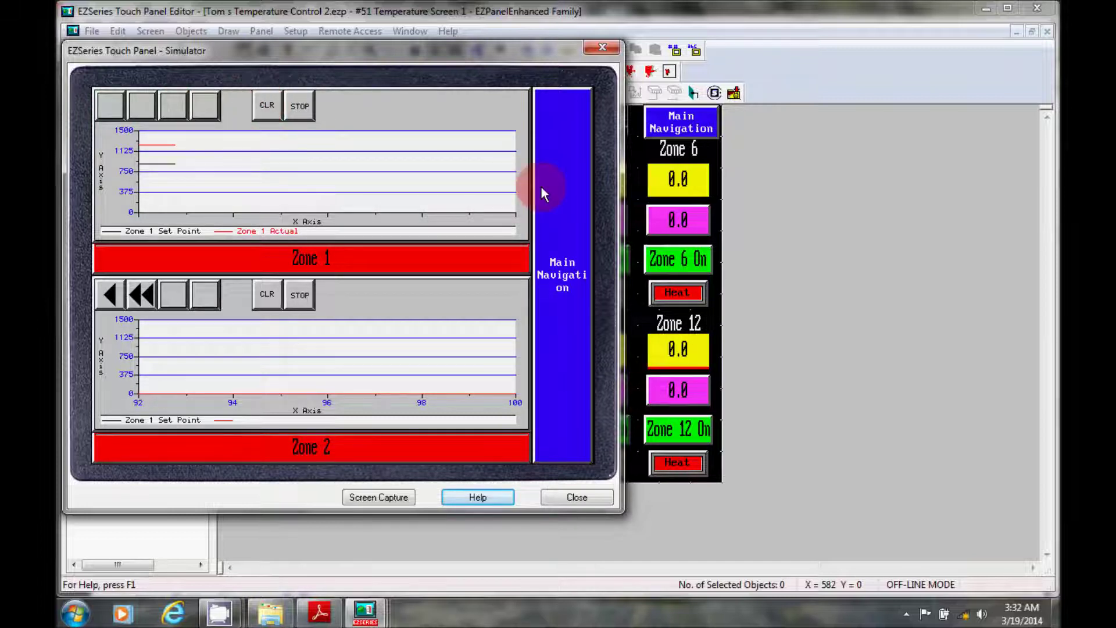
Close the simulator and switch to the EZ-Touch HMI to DTC 1000 Modbus setup PDF in Adobe Reader
left_click(542, 189)
left_click(596, 51)
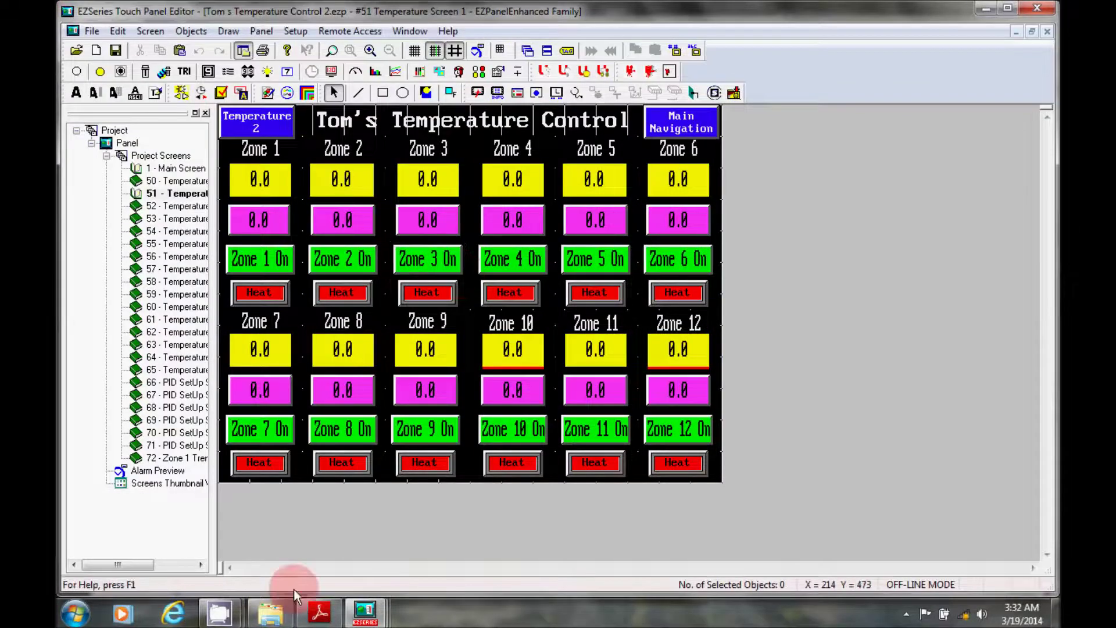
left_click(320, 619)
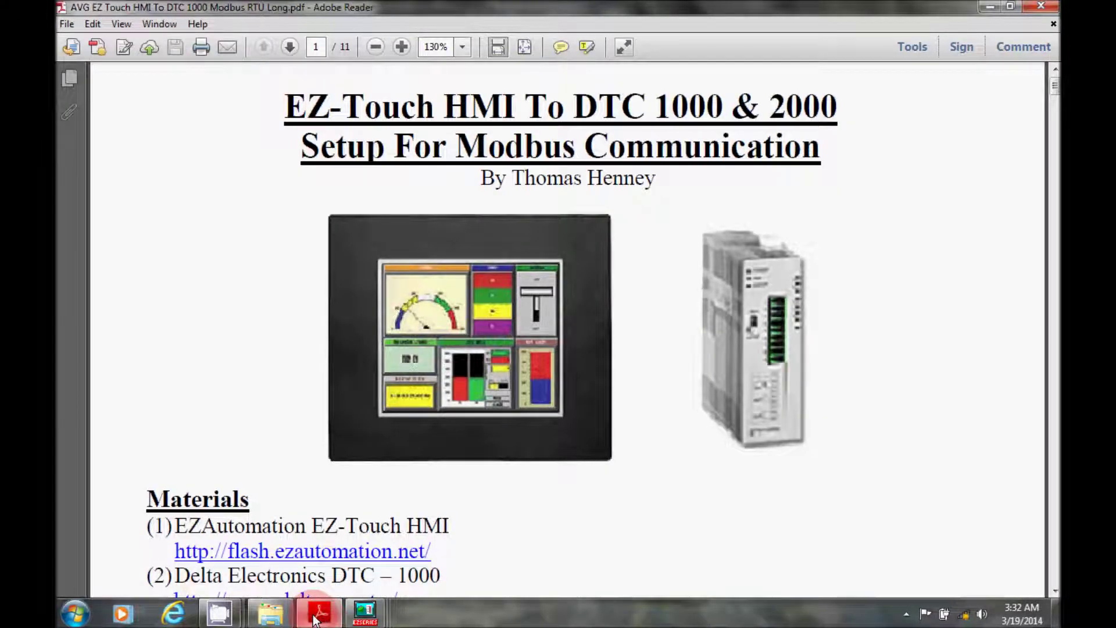
left_click(365, 614)
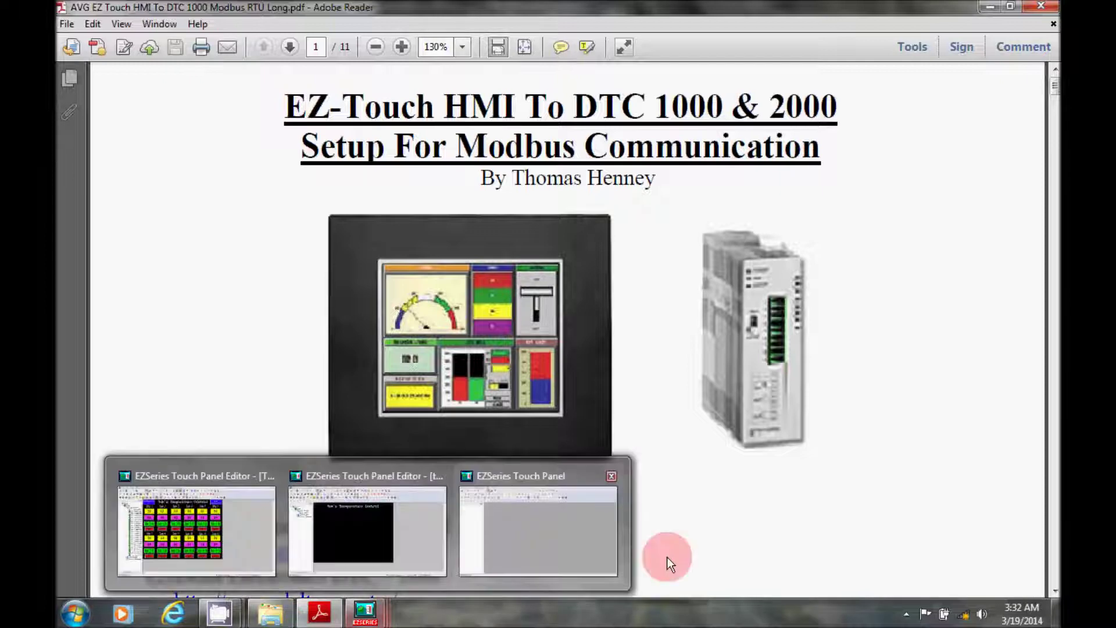
left_click(667, 557)
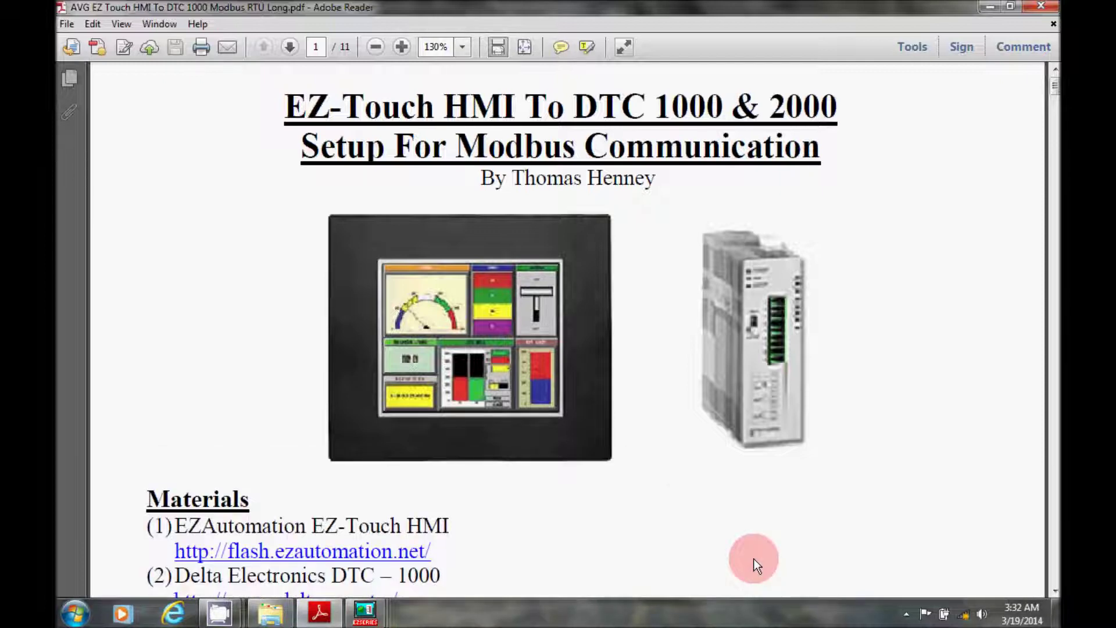
Review the materials list, the project description and the HMI-to-DTC 1000 wiring schematic in the setup document
scroll(755, 560, "down", 5)
scroll(754, 557, "down", 3)
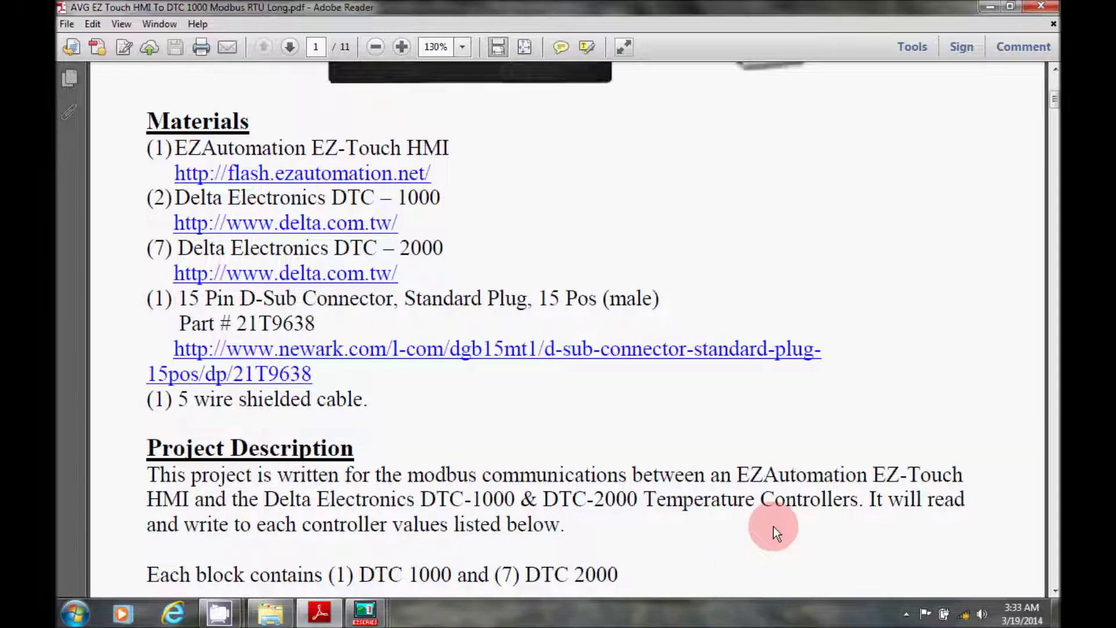
scroll(779, 511, "down", 3)
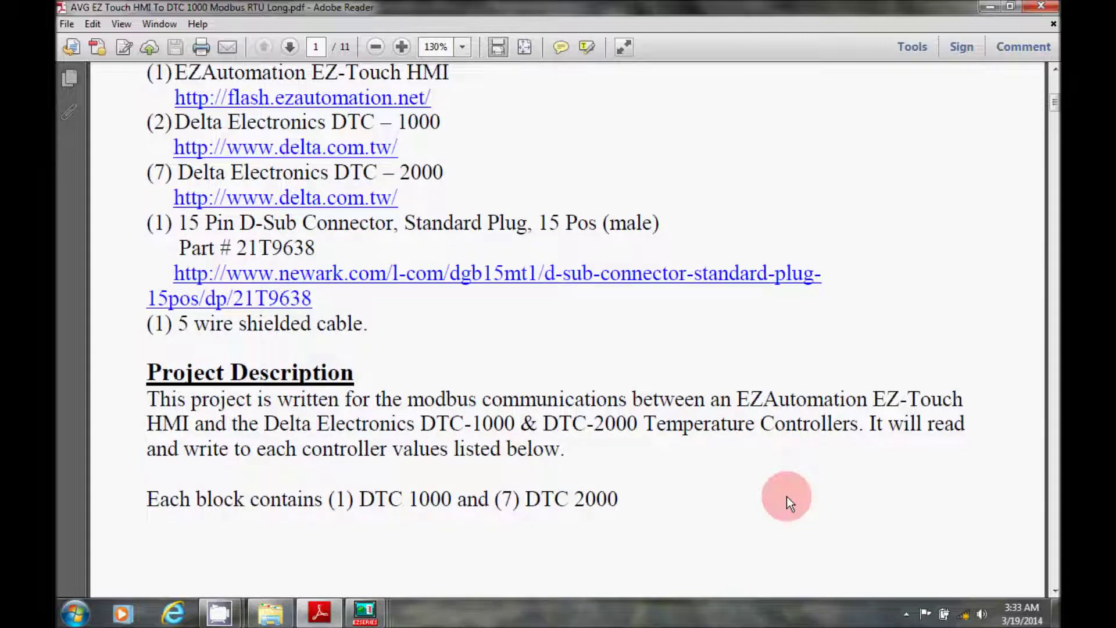
scroll(919, 546, "down", 4)
left_click(1054, 591)
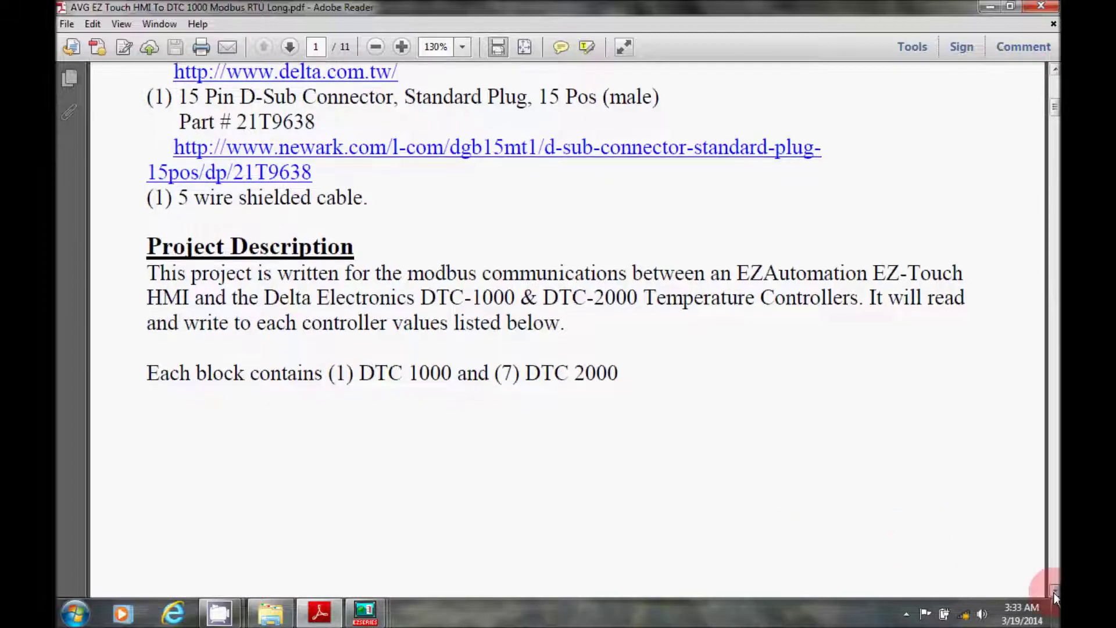
left_click(1054, 592)
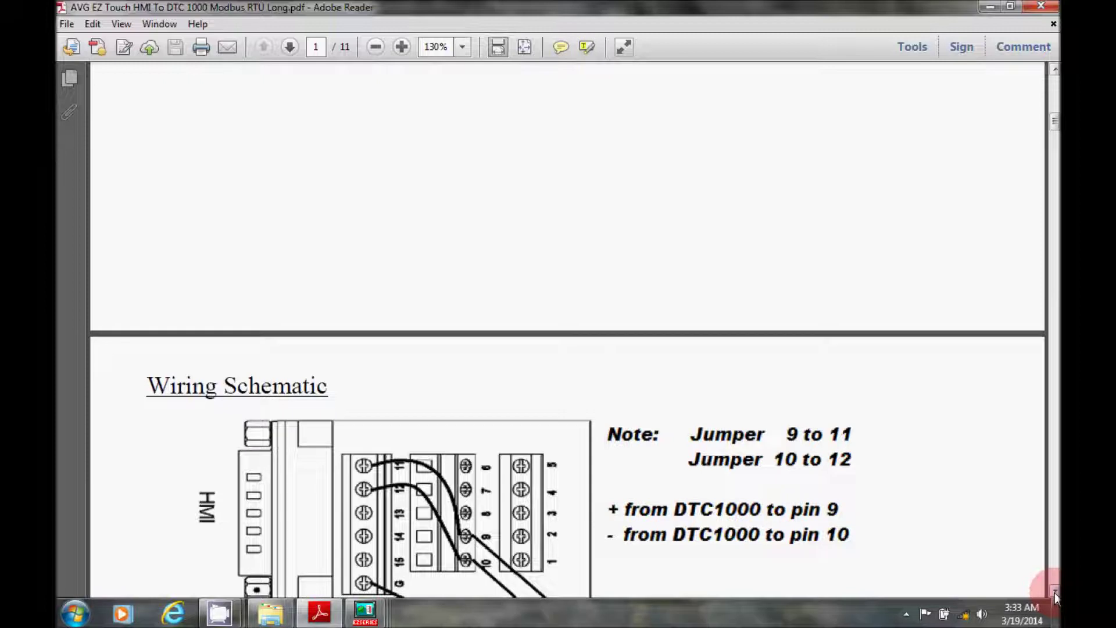
left_click(1054, 592)
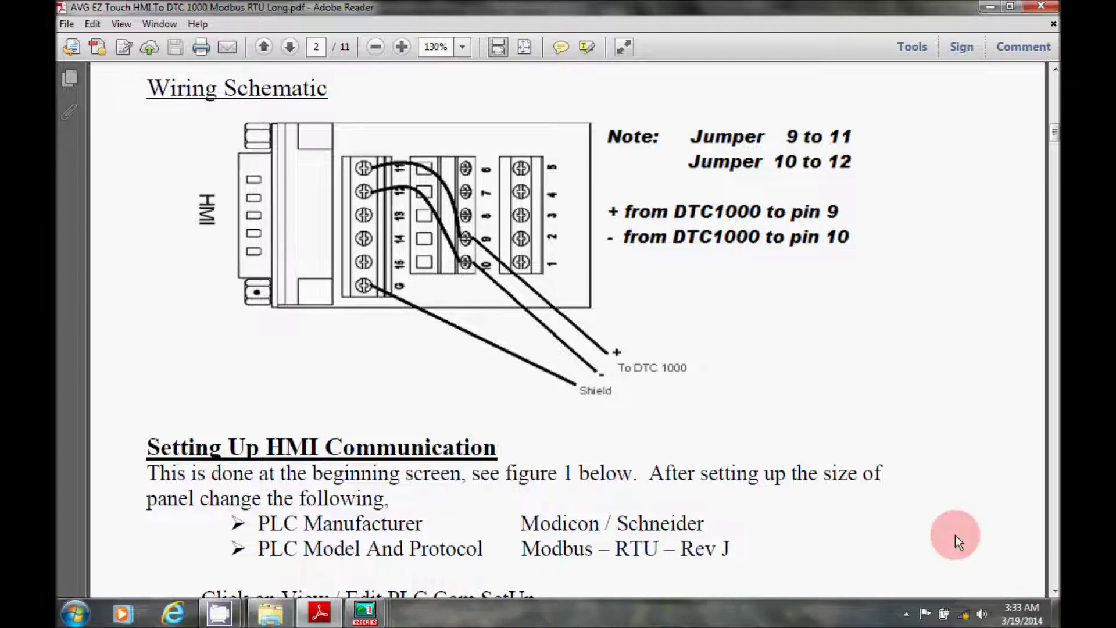
Read the "Setting Up HMI Communication" settings and highlight the words "Edit PLC Com SetUp" in them
scroll(954, 535, "down", 3)
scroll(955, 533, "down", 3)
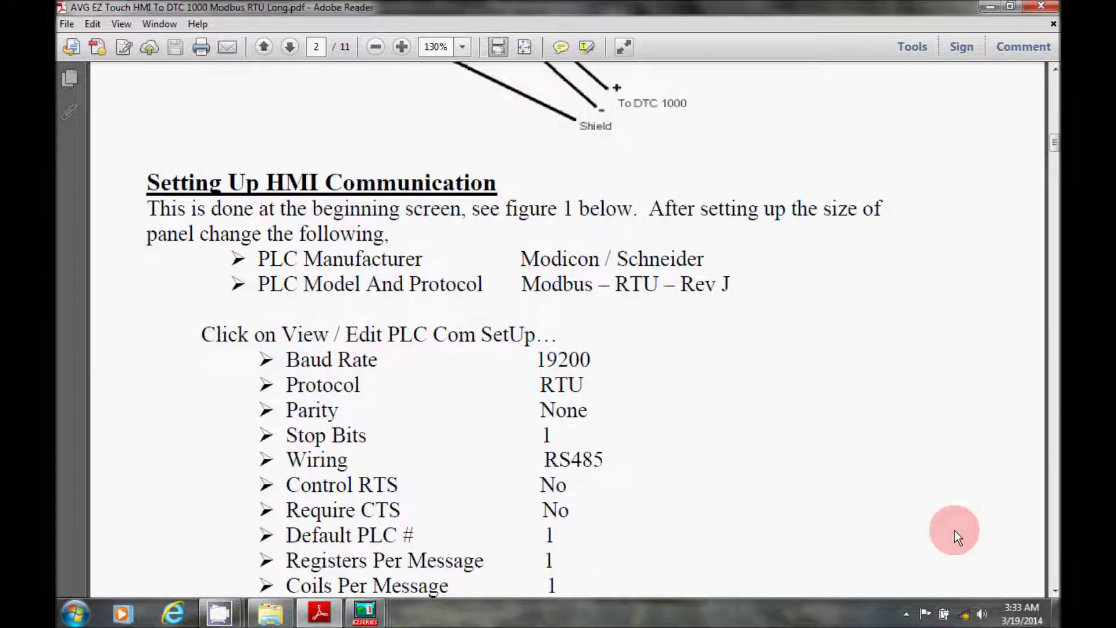
scroll(955, 531, "down", 3)
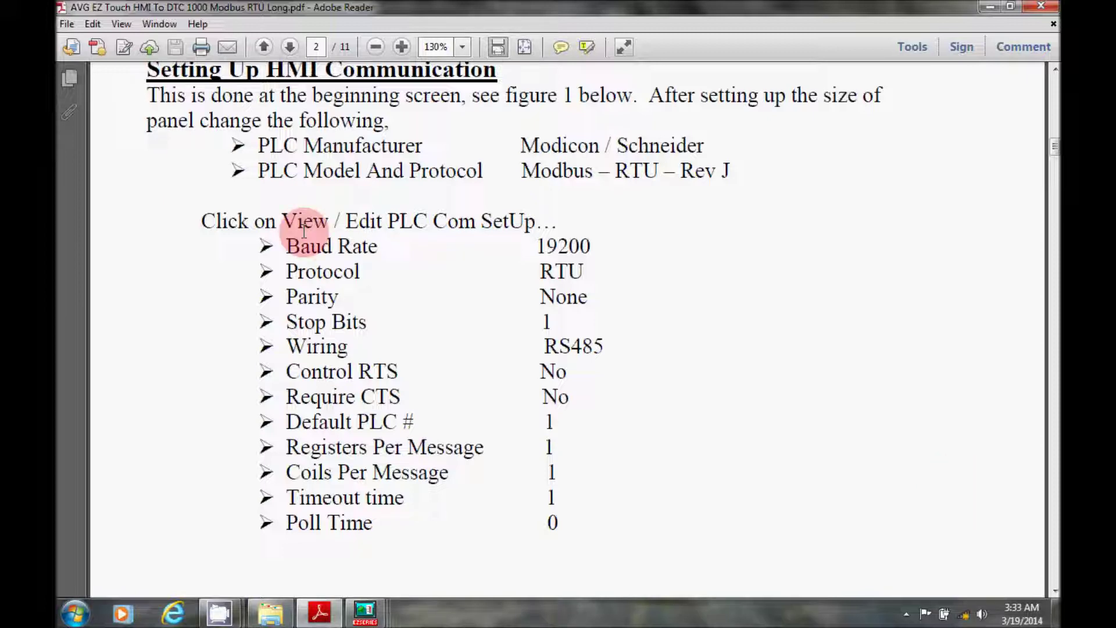
left_click_drag(347, 223, 492, 240)
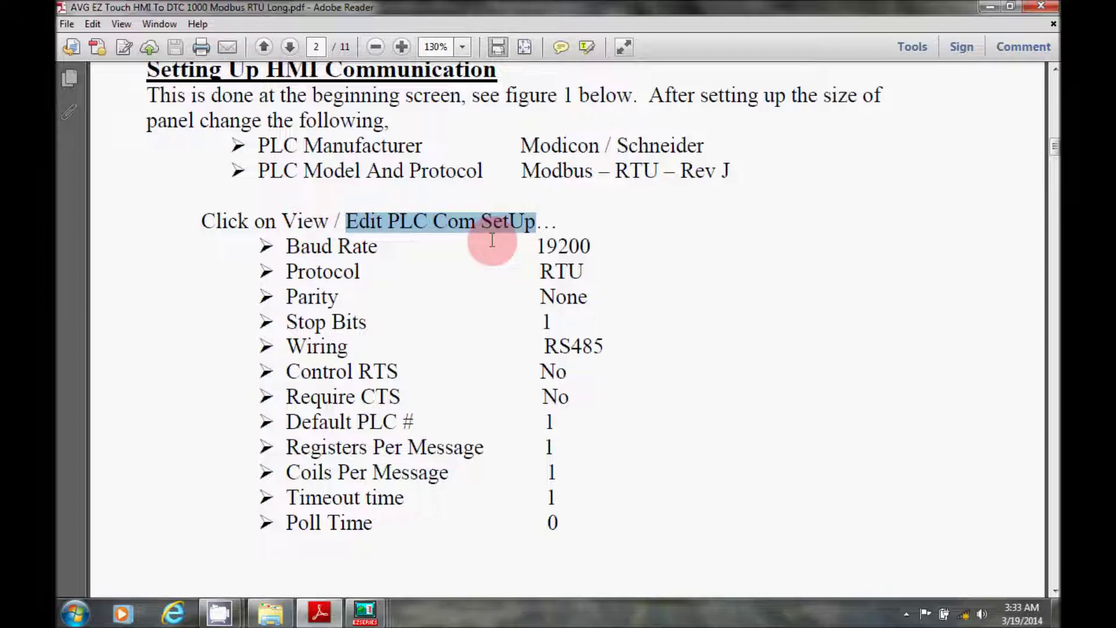
scroll(601, 329, "down", 3)
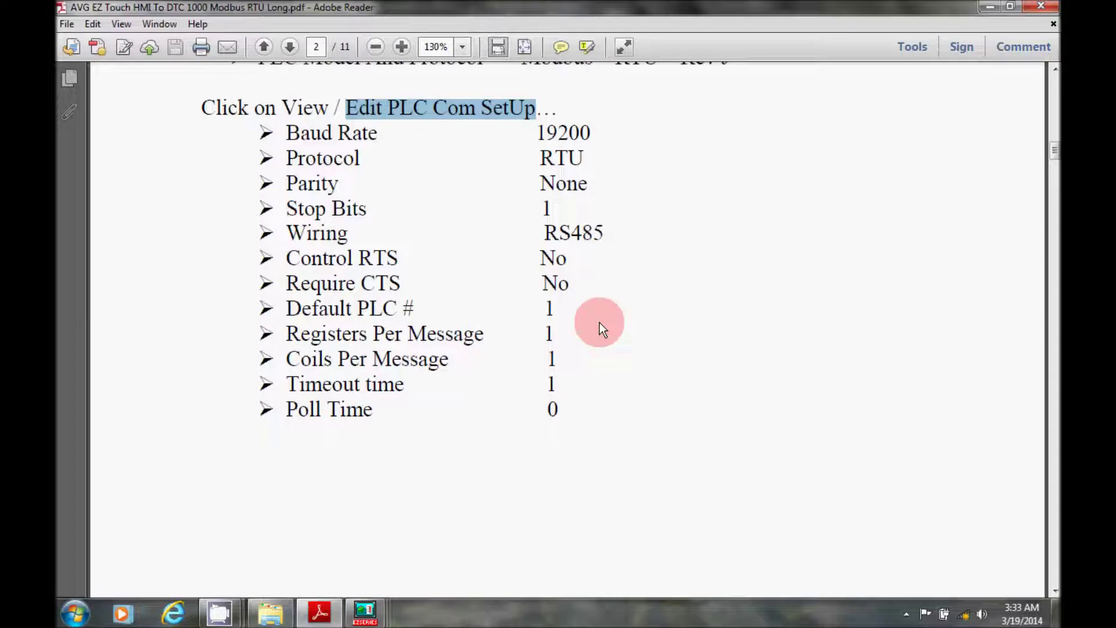
Examine Figure 1 on page 3, showing the Modicon/Schneider Modbus RTU communication setup dialog
scroll(599, 322, "down", 4)
left_click(1054, 591)
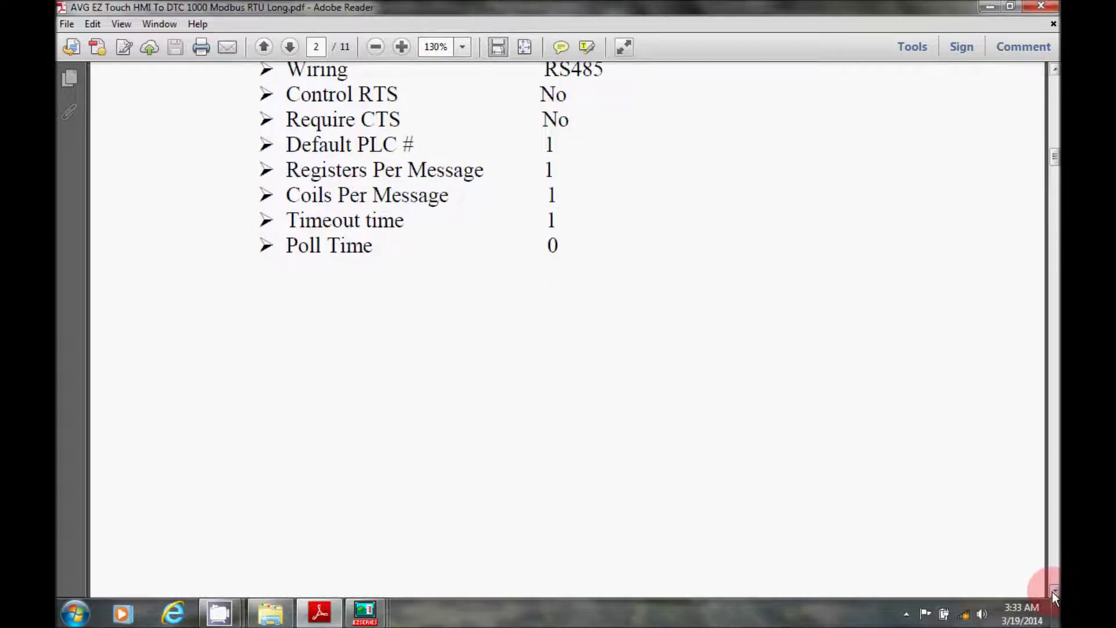
left_click(1054, 592)
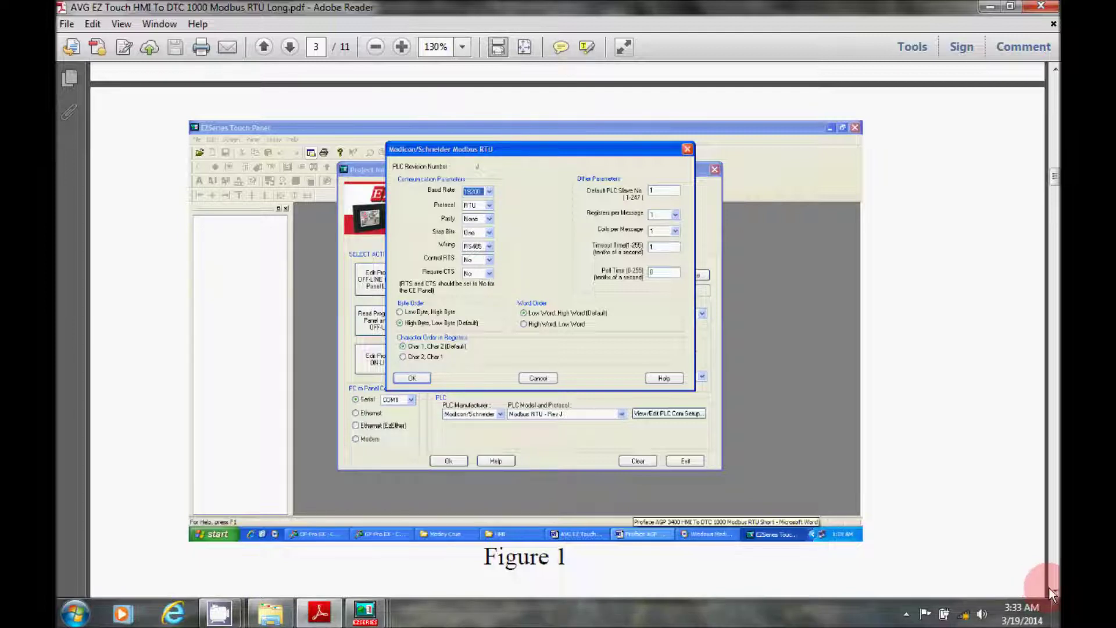
left_click(1055, 593)
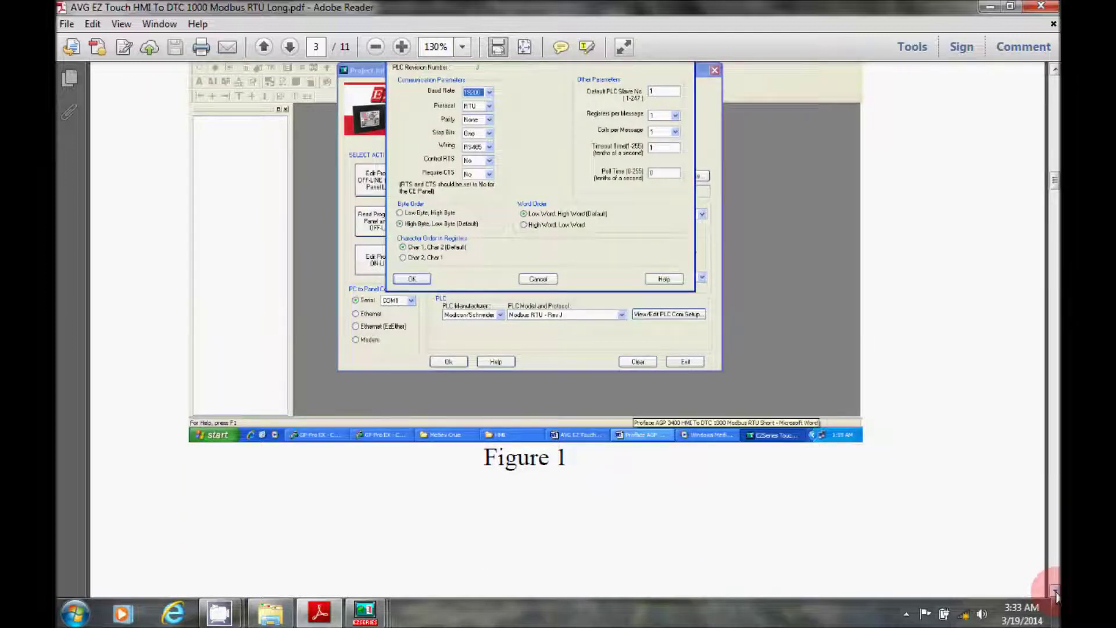
Go to "Parameters List And Addresses" and highlight parts of the first entry: hex address 1000H, register 404097 and the process value label
left_click(1055, 593)
left_click(1054, 593)
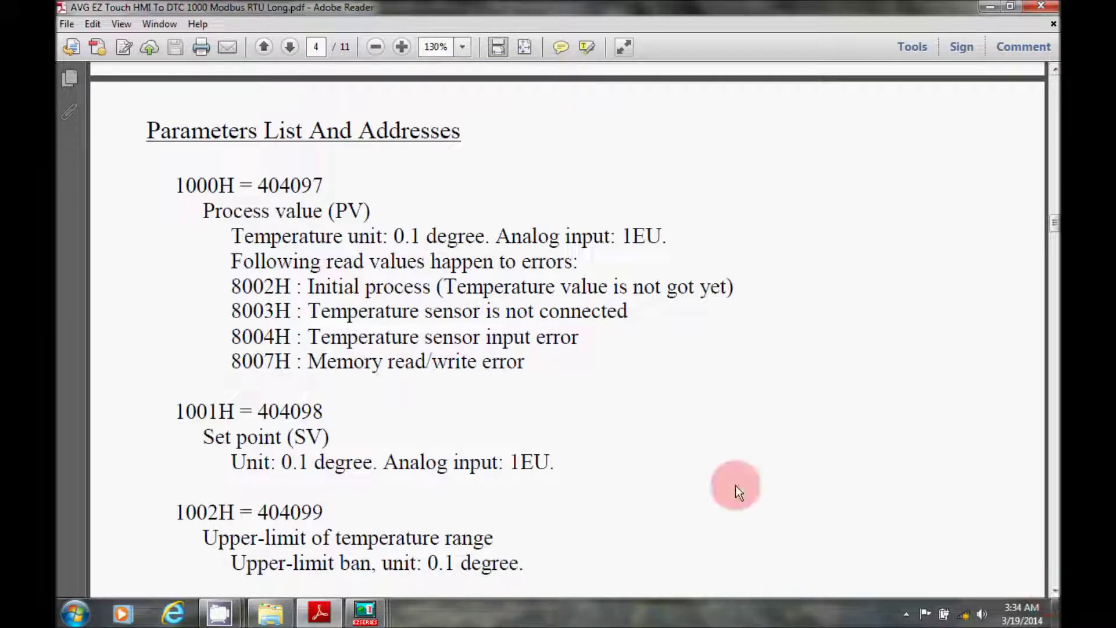
left_click(330, 182)
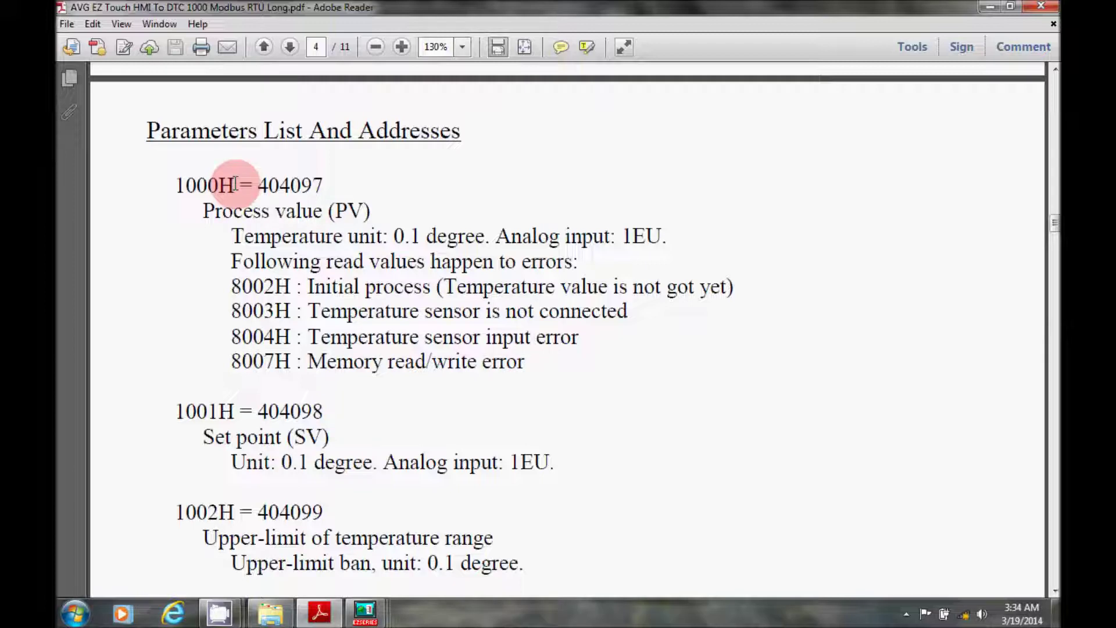
left_click_drag(236, 183, 189, 189)
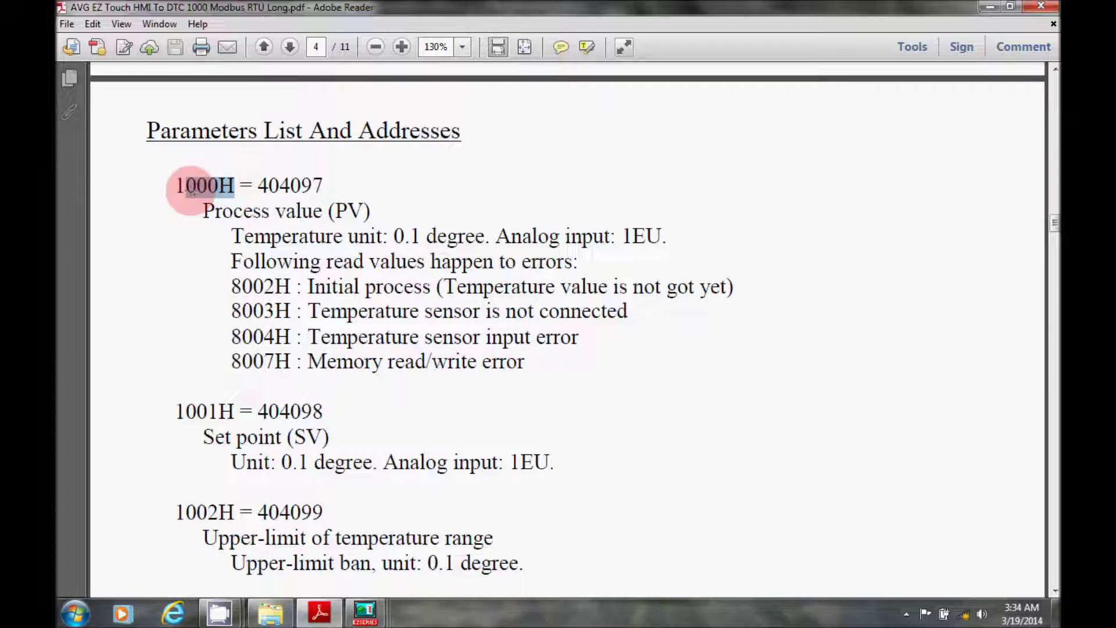
left_click_drag(260, 186, 323, 186)
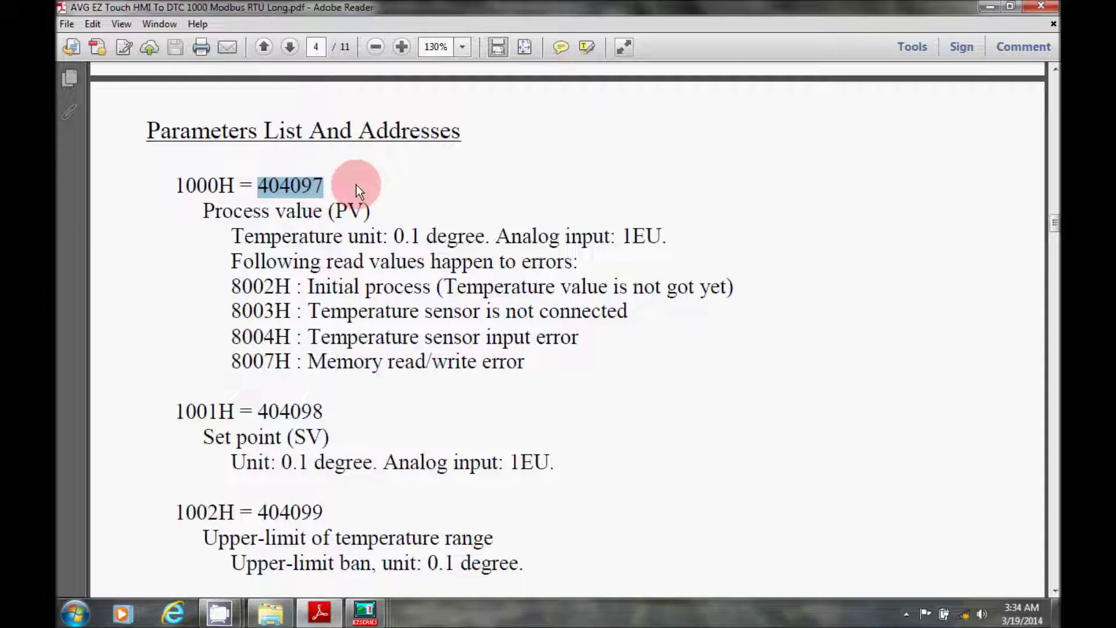
left_click(306, 223)
left_click_drag(297, 211, 266, 220)
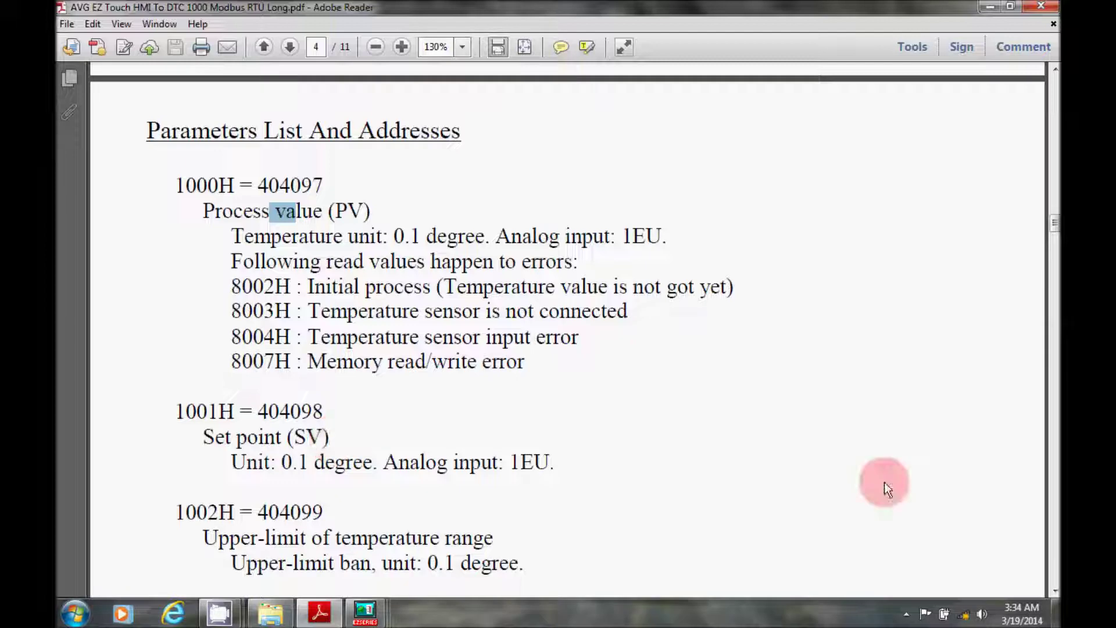
Review the set point and temperature range limit addresses and the register values for each input sensor type
left_click(1055, 591)
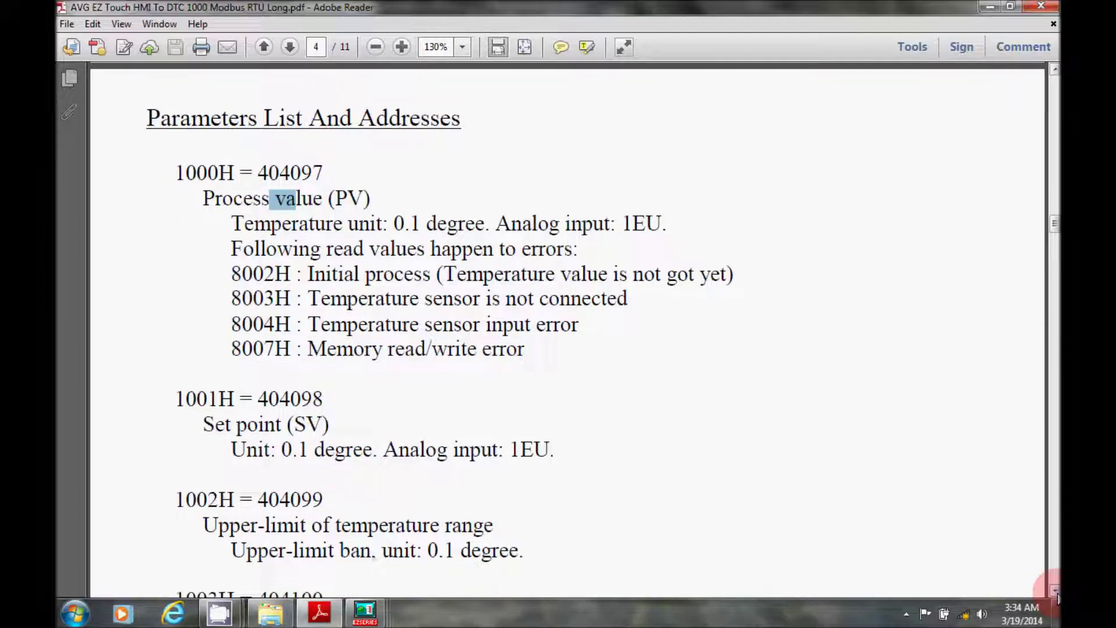
left_click(1056, 592)
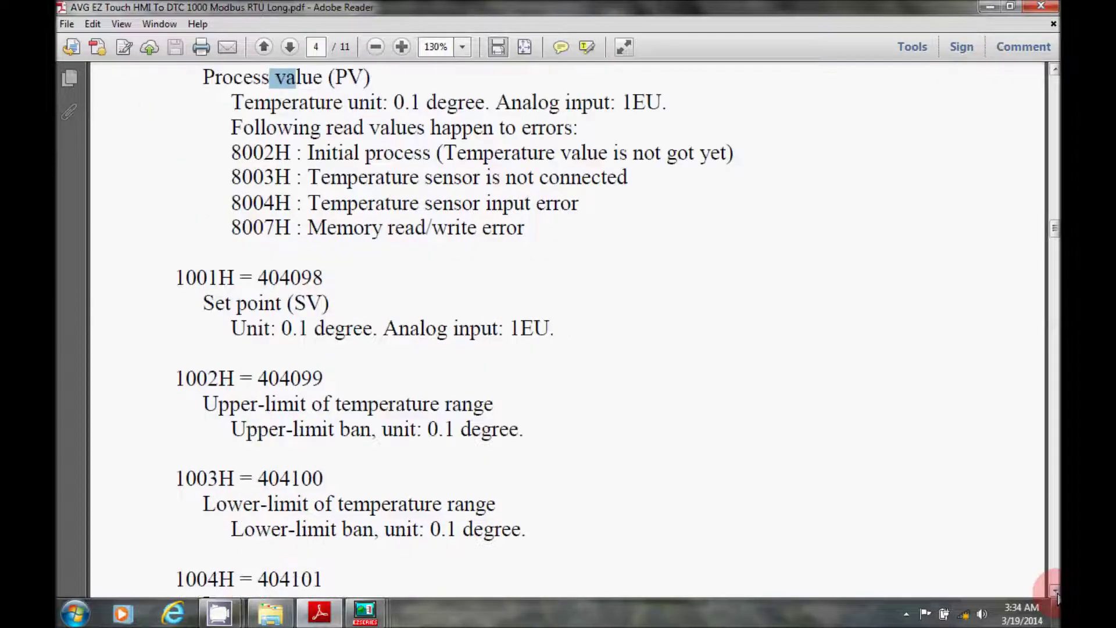
left_click(1055, 592)
left_click(1055, 591)
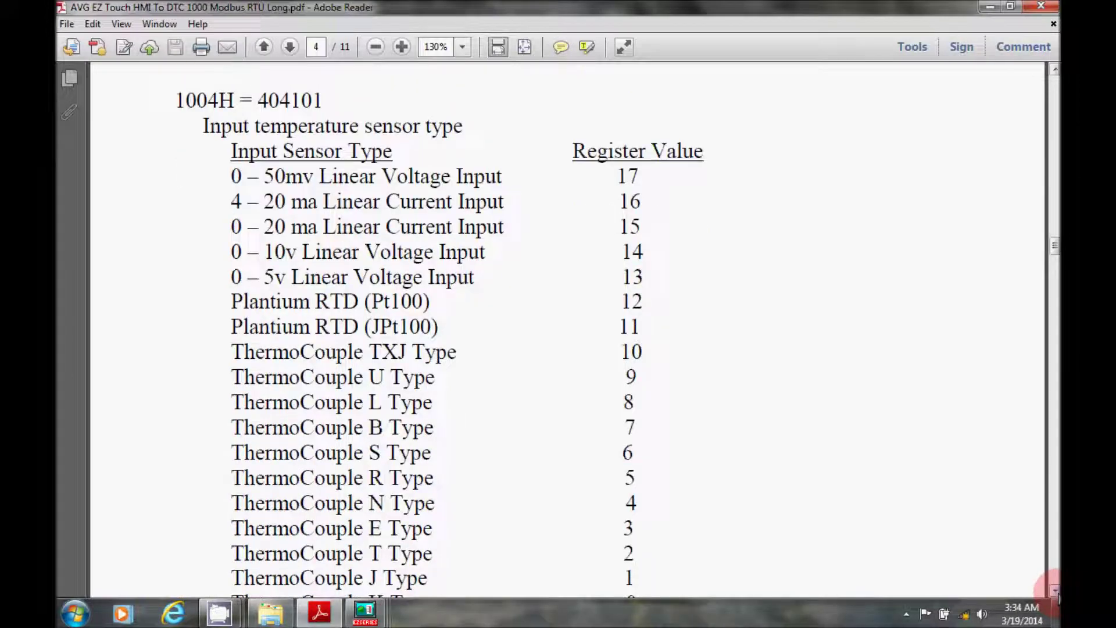
left_click(1055, 592)
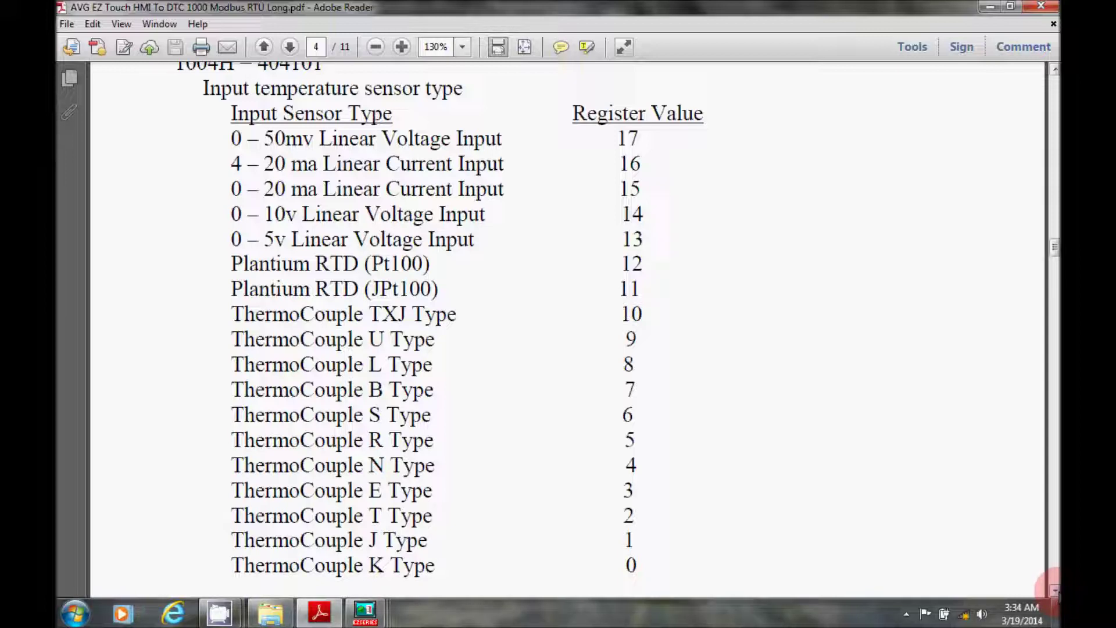
Look through the control method, heating/cooling cycle, PID, hysteresis, output and regulation addresses on pages 5 and 6
left_click(1056, 591)
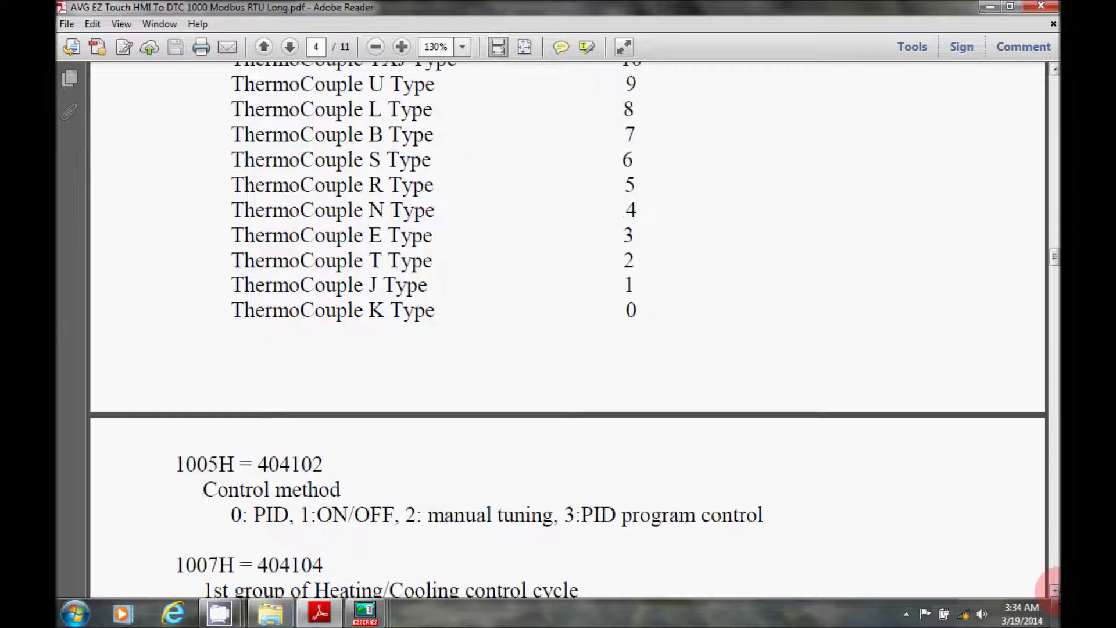
left_click(1055, 590)
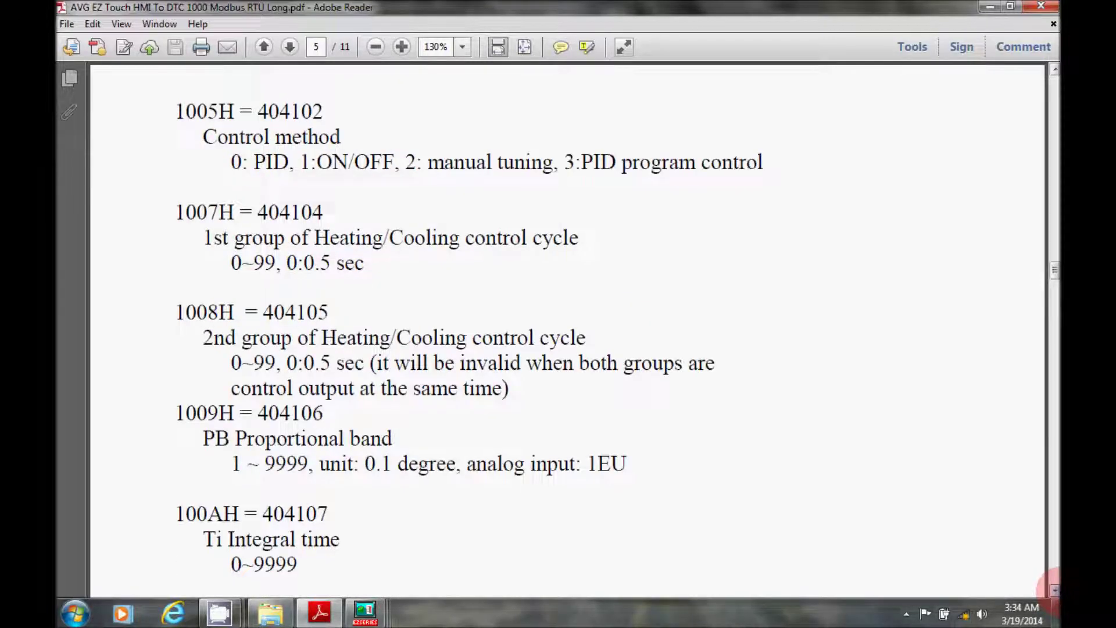
left_click(1056, 591)
left_click(1055, 591)
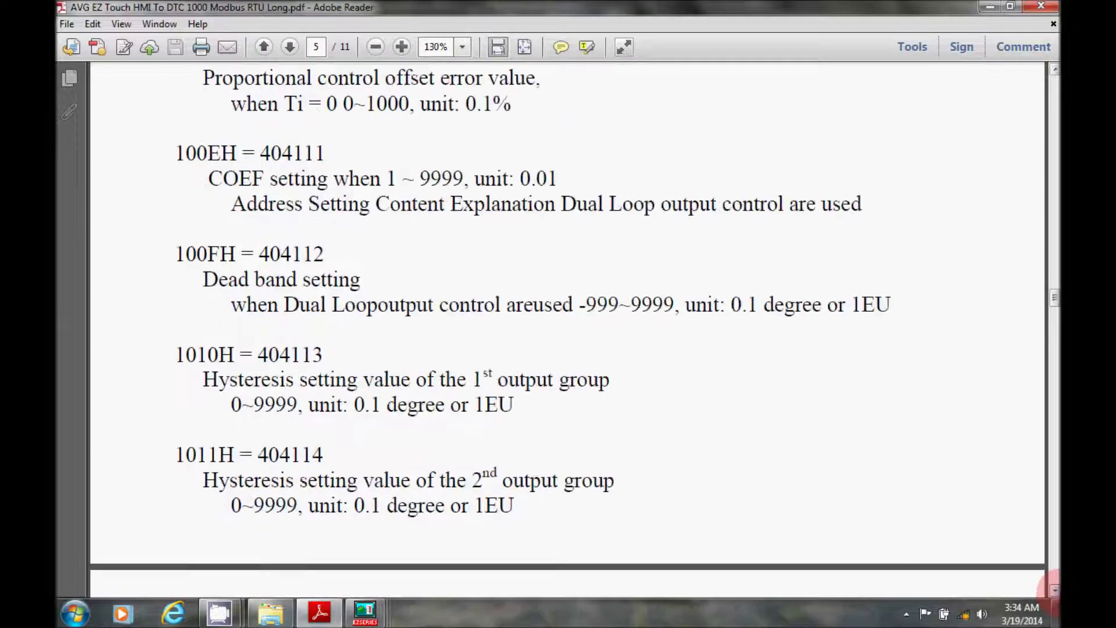
left_click(1056, 591)
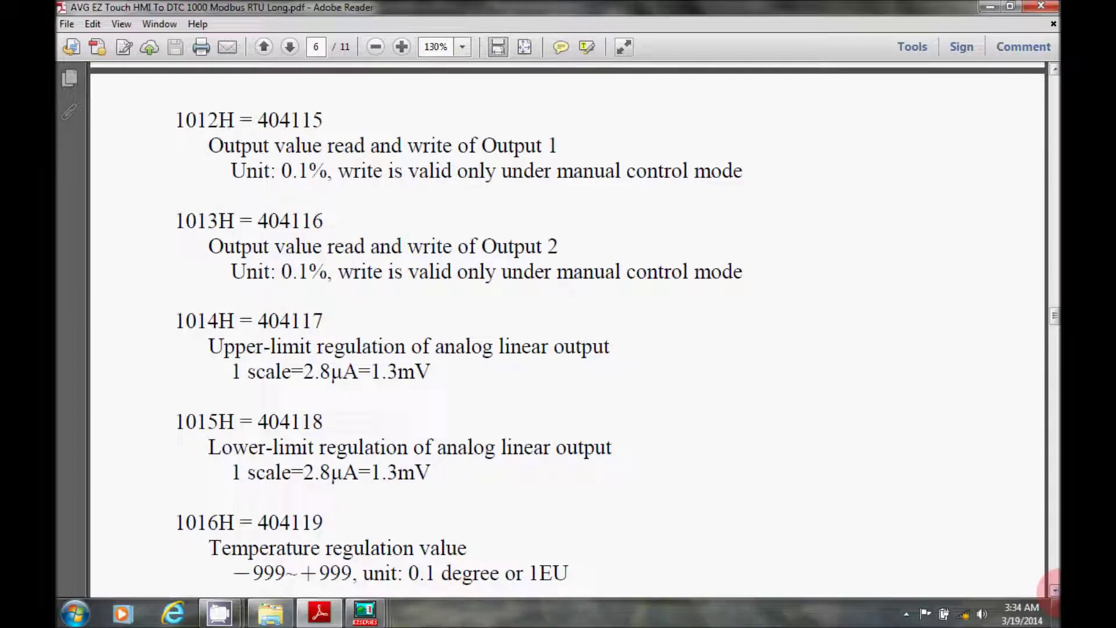
left_click(1055, 591)
left_click(1055, 590)
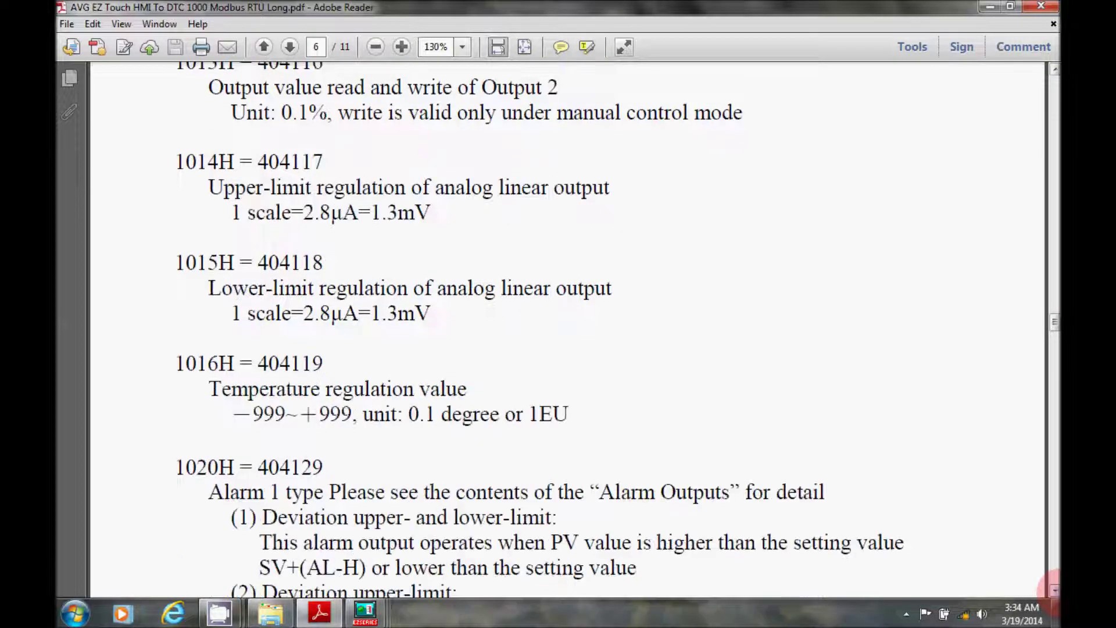
Look through the alarm type definitions listed under address 1020H on pages 6 and 7
left_click(1056, 591)
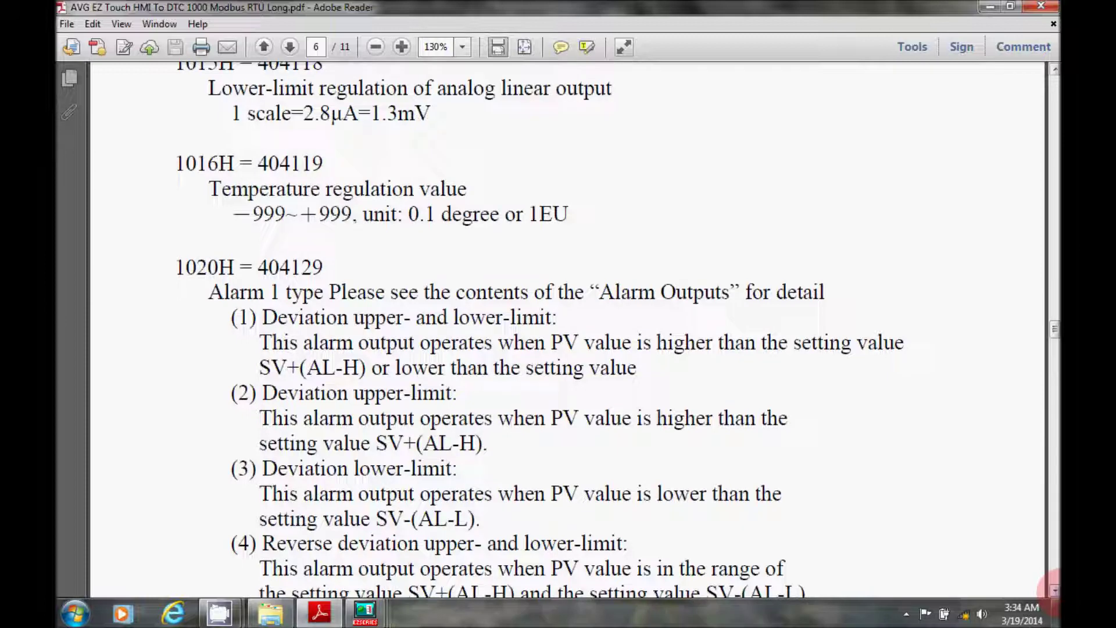
left_click(1056, 591)
left_click(1056, 591)
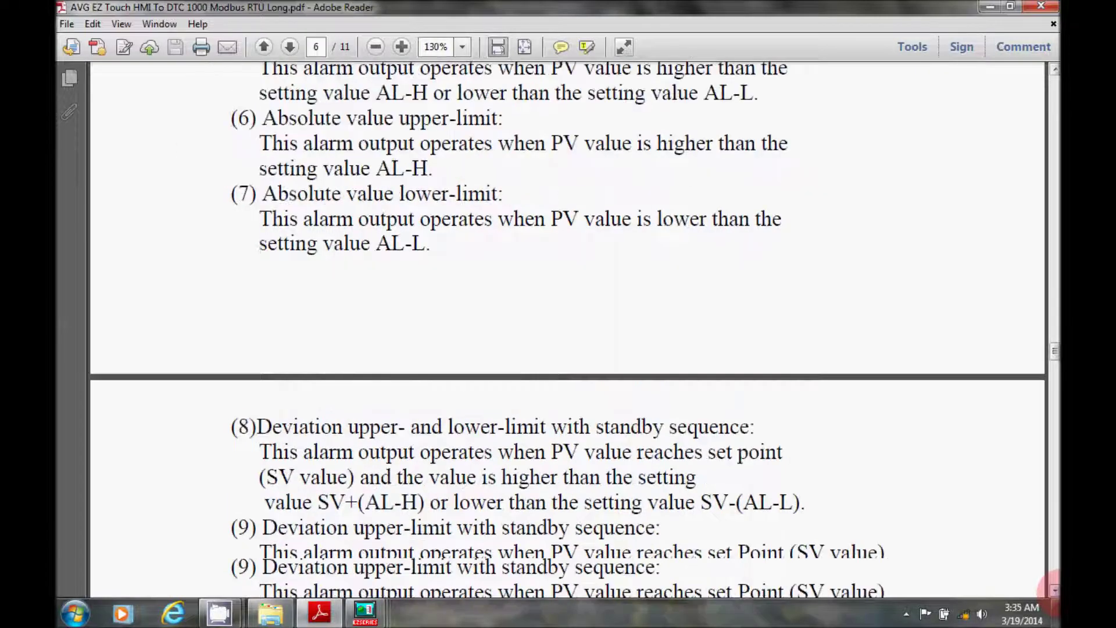
left_click(1056, 591)
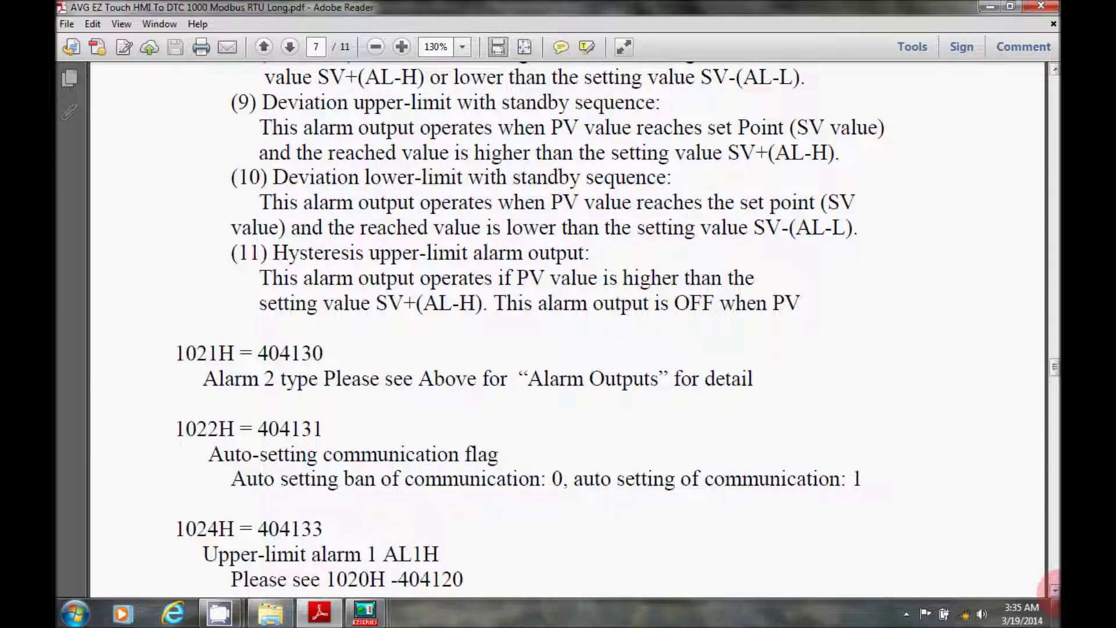
Review the alarm limit and read/write status addresses on page 7 and the LED status address on page 8
left_click(1055, 591)
left_click(1056, 591)
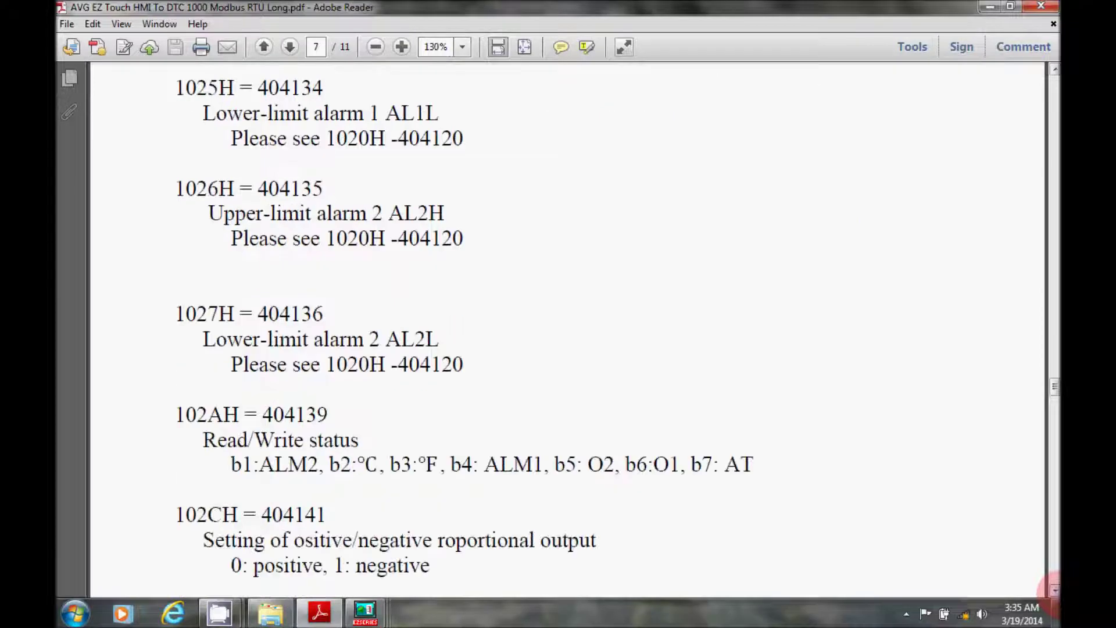
left_click(1056, 591)
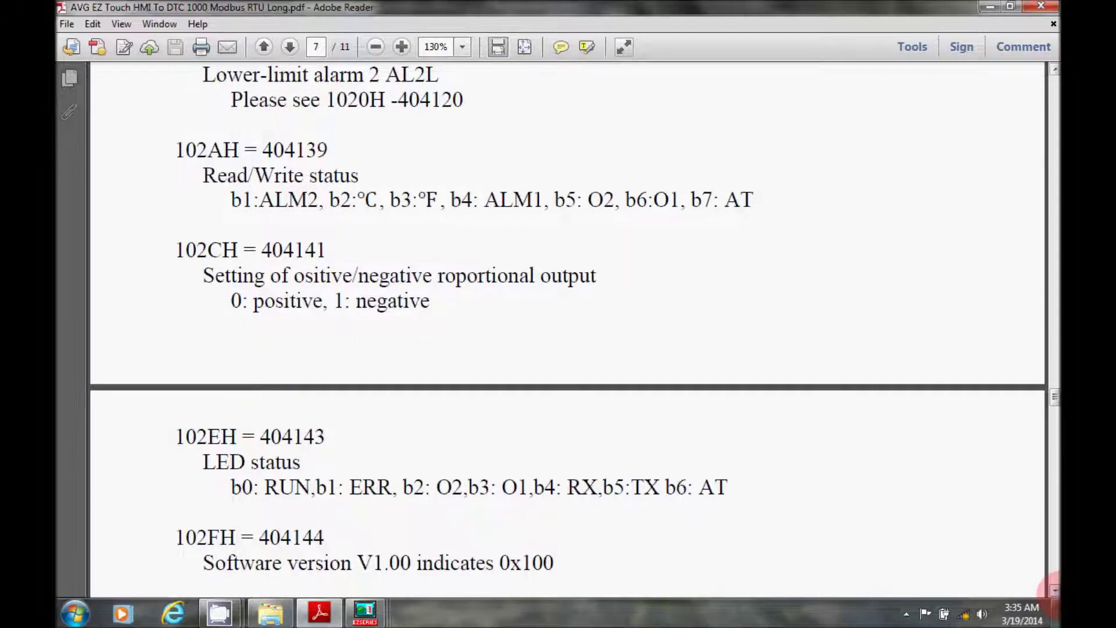
left_click(1056, 591)
left_click(1056, 591)
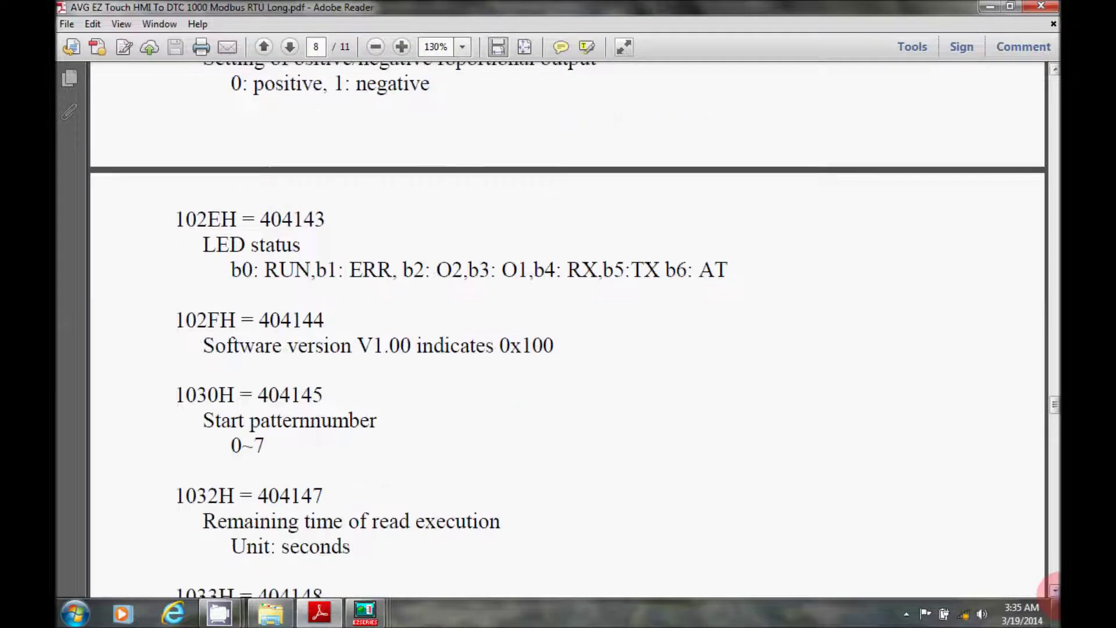
left_click(1056, 591)
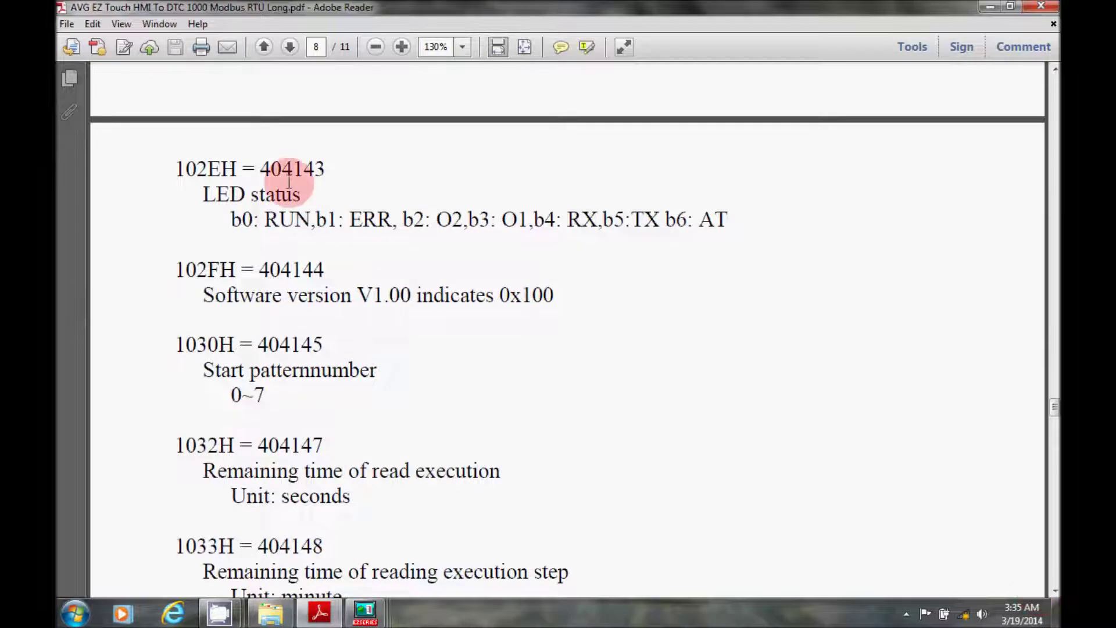
Review the LED status address 102EH = 404143 and its bit assignments for O2, O1 and AT
left_click_drag(260, 169, 413, 190)
left_click(421, 184)
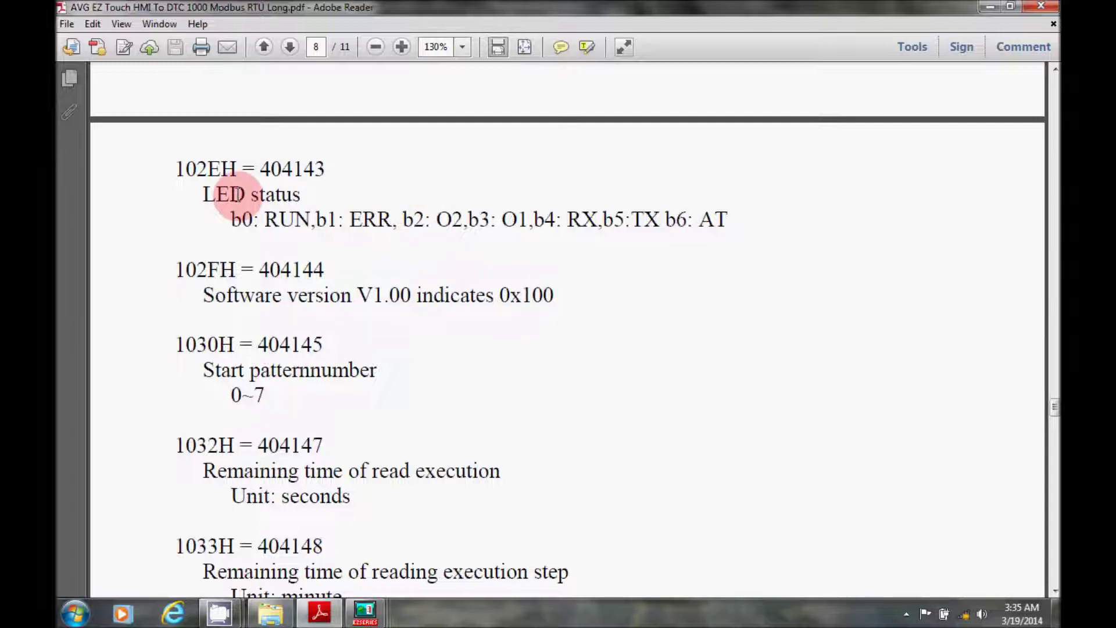
left_click(429, 223)
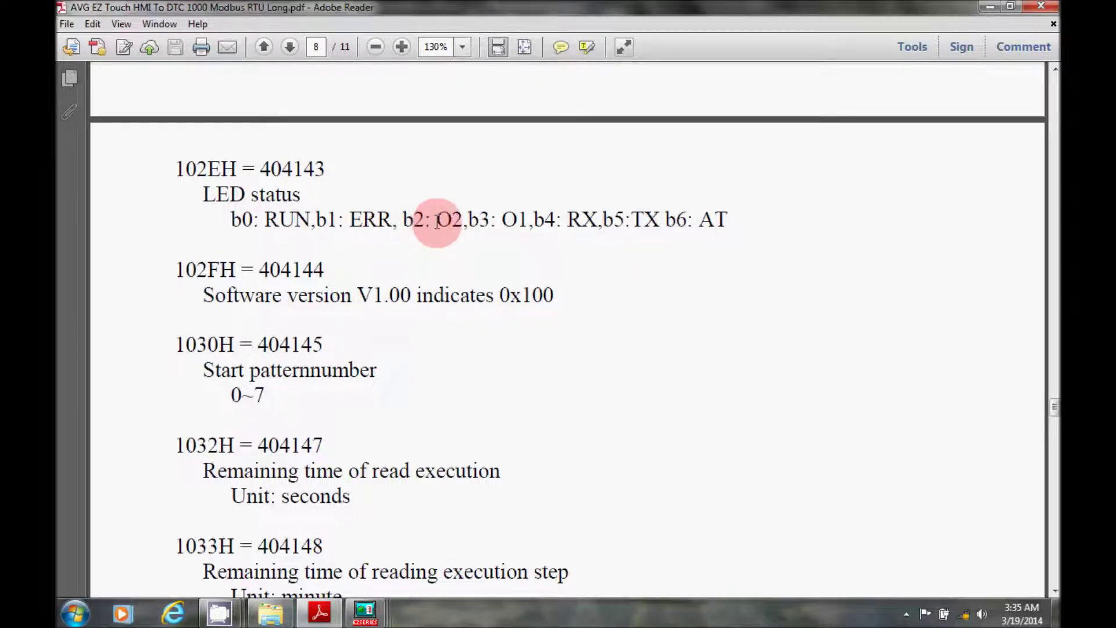
left_click_drag(502, 221, 517, 222)
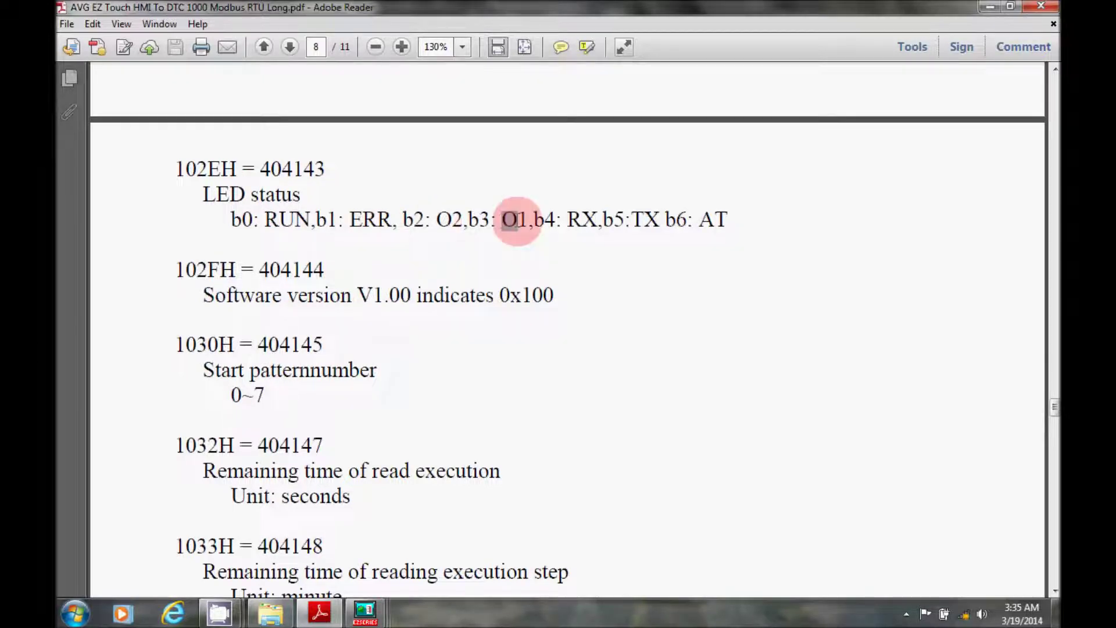
double_click(700, 227)
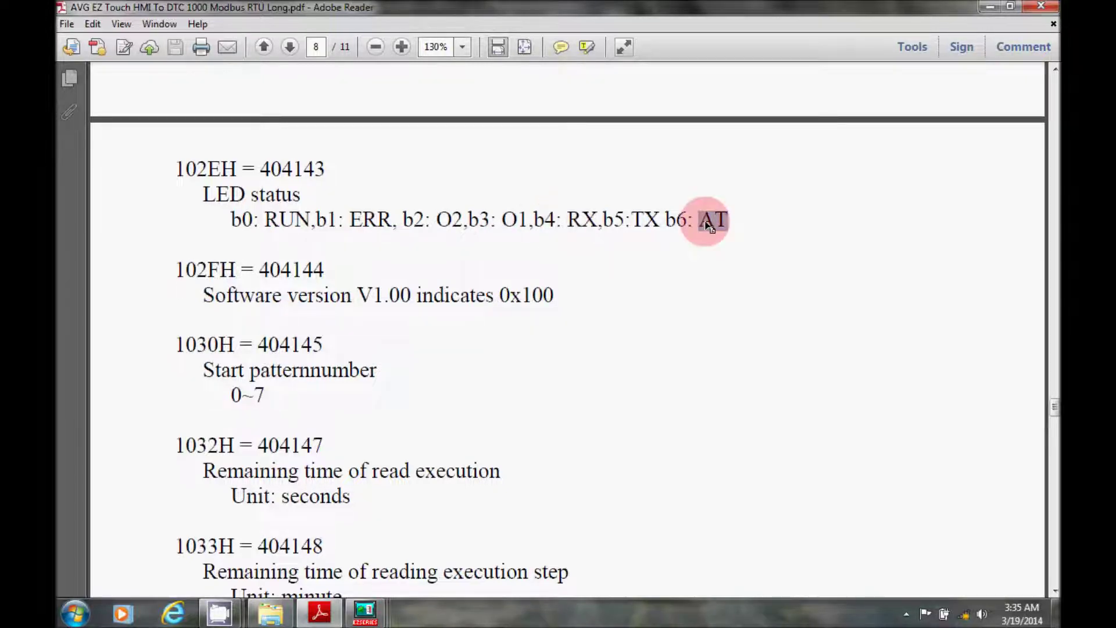
left_click(749, 273)
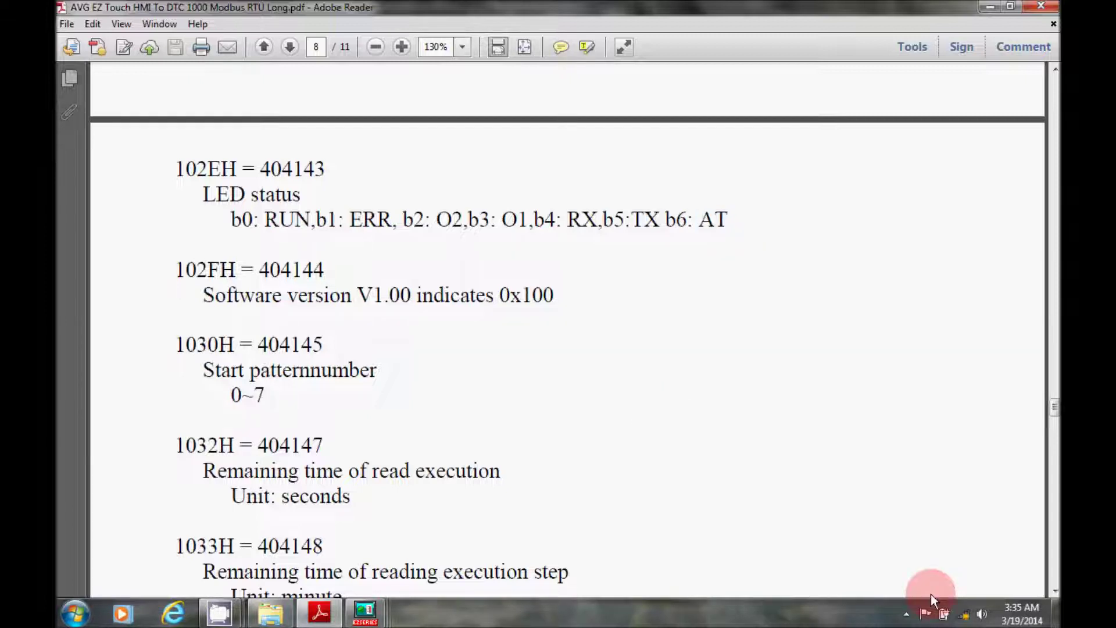
Look through the pattern, proportional output limit and output control selection addresses on pages 8 and 9
left_click(1055, 588)
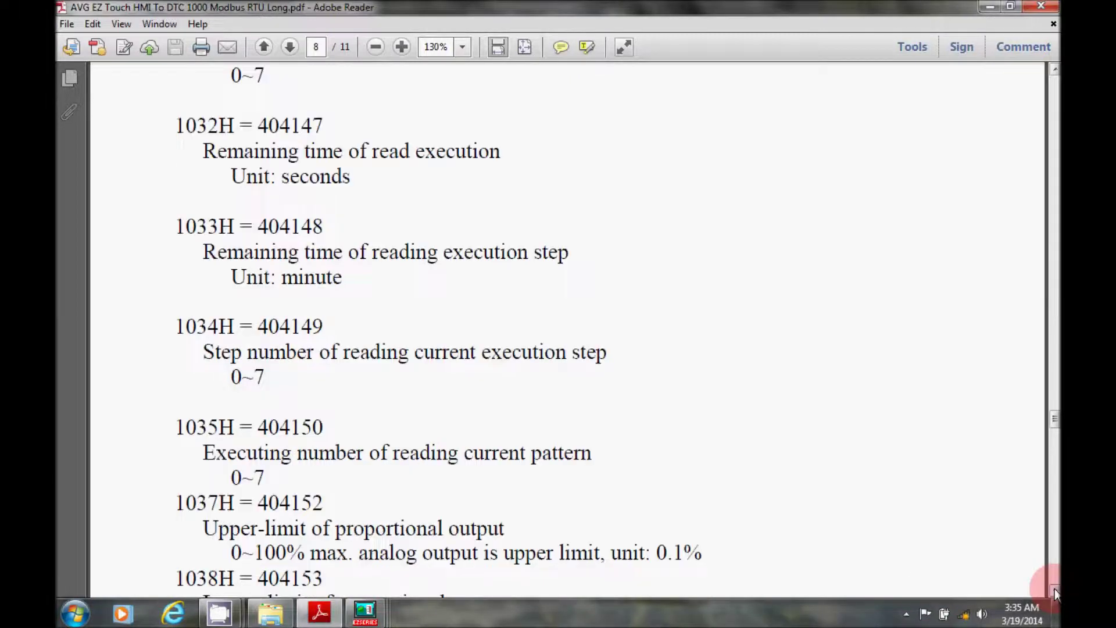
left_click(1055, 588)
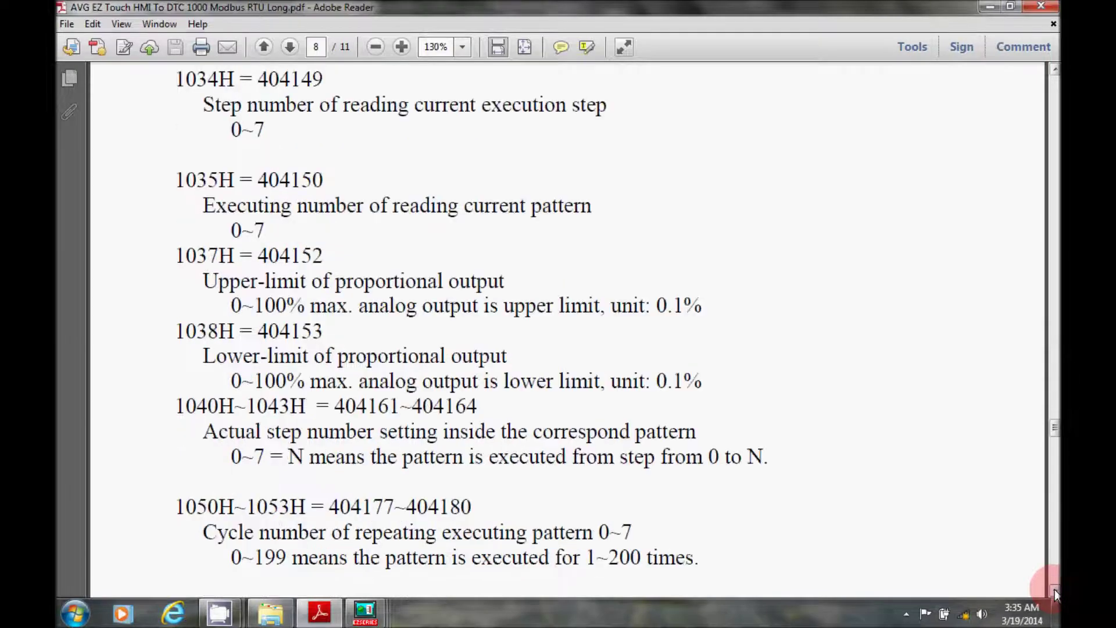
left_click(1055, 590)
left_click(1055, 589)
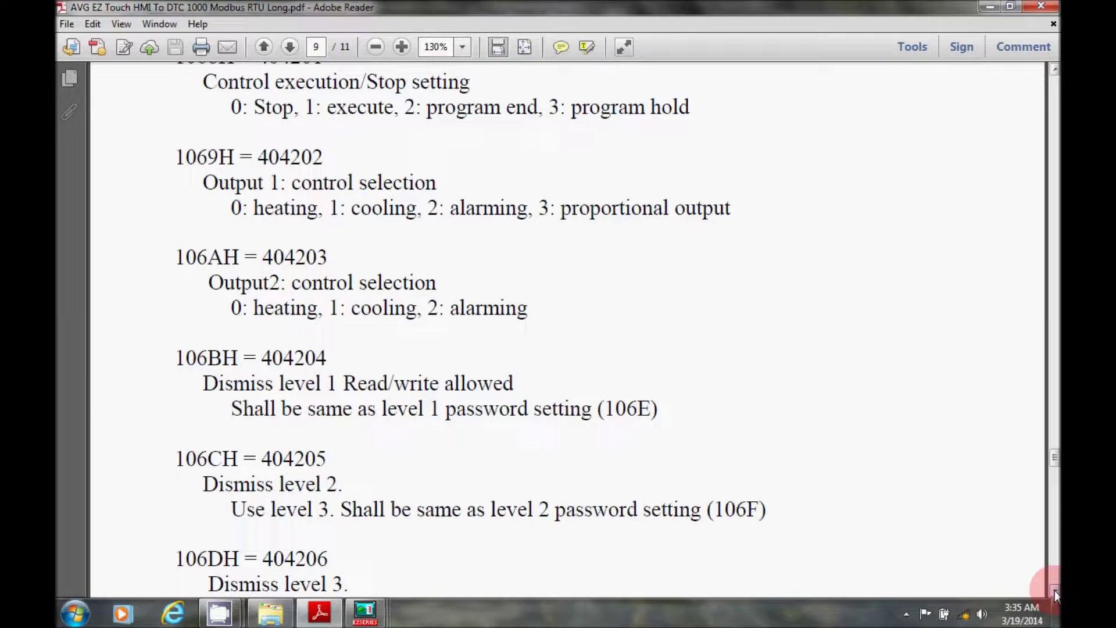
left_click(741, 388)
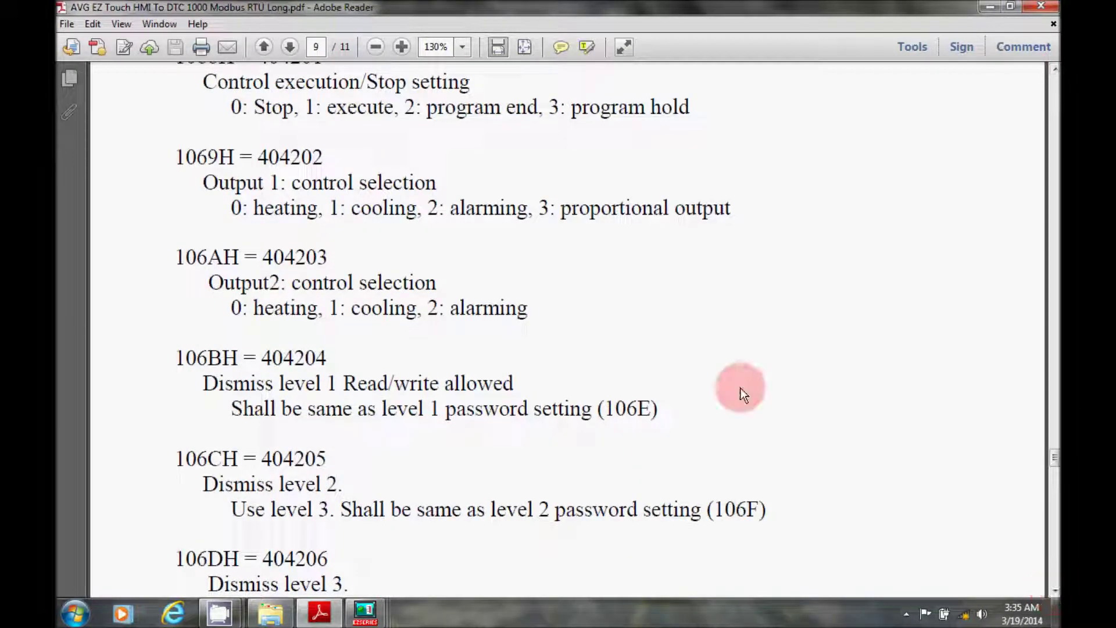
left_click(387, 167)
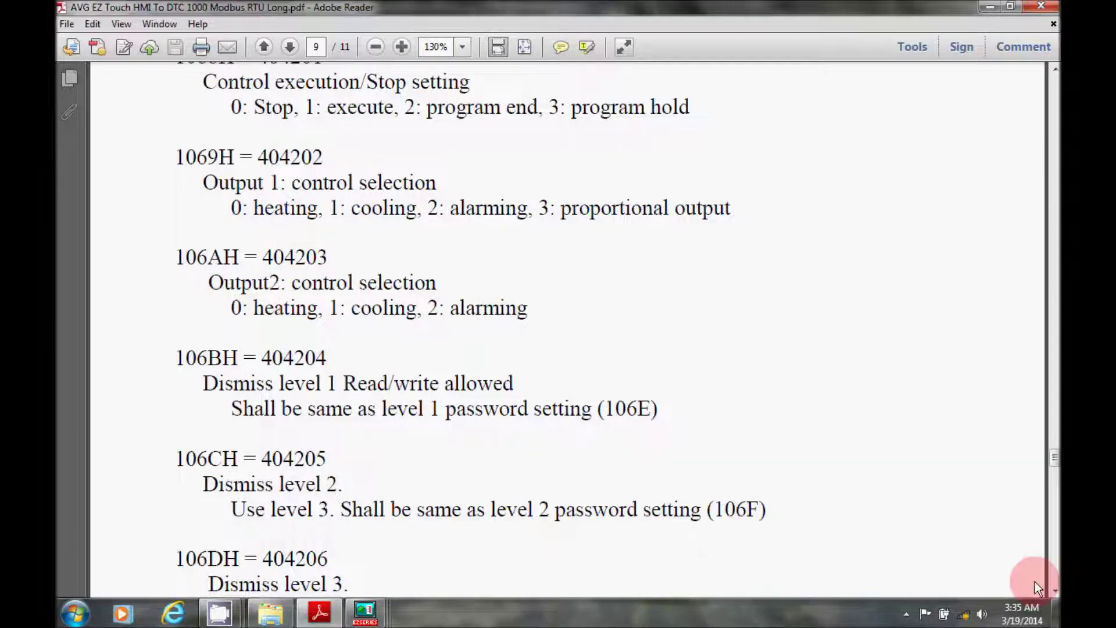
Look through the communication setting, pattern temperature and time, and bit register addresses on pages 10 and 11
left_click(1053, 588)
left_click_drag(1051, 587, 1051, 587)
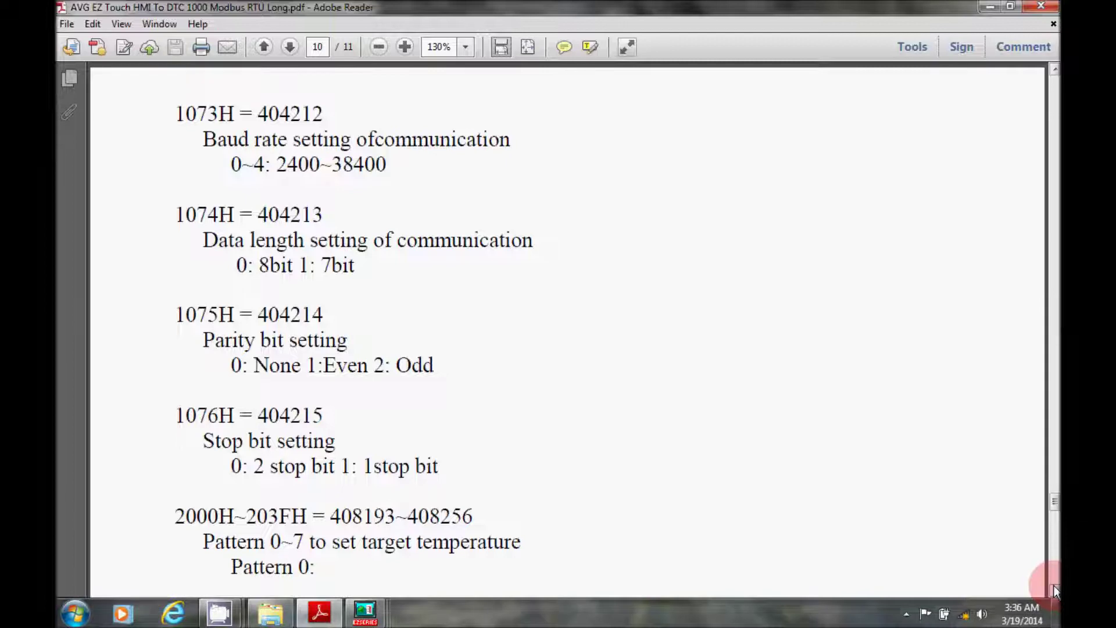
scroll(1055, 585, "down", 5)
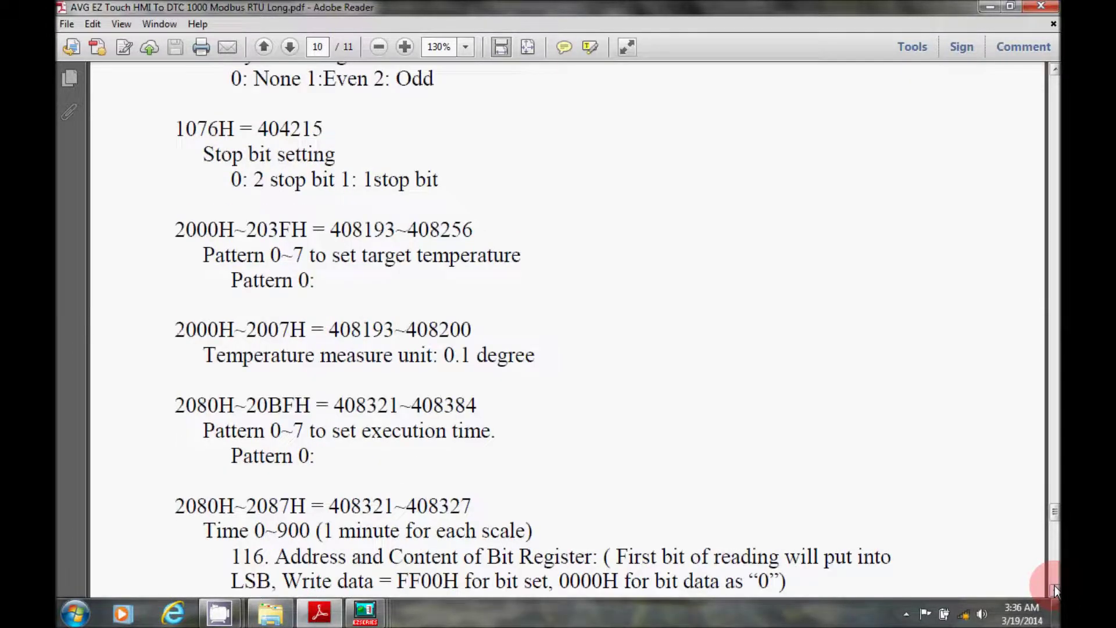
scroll(1054, 585, "down", 6)
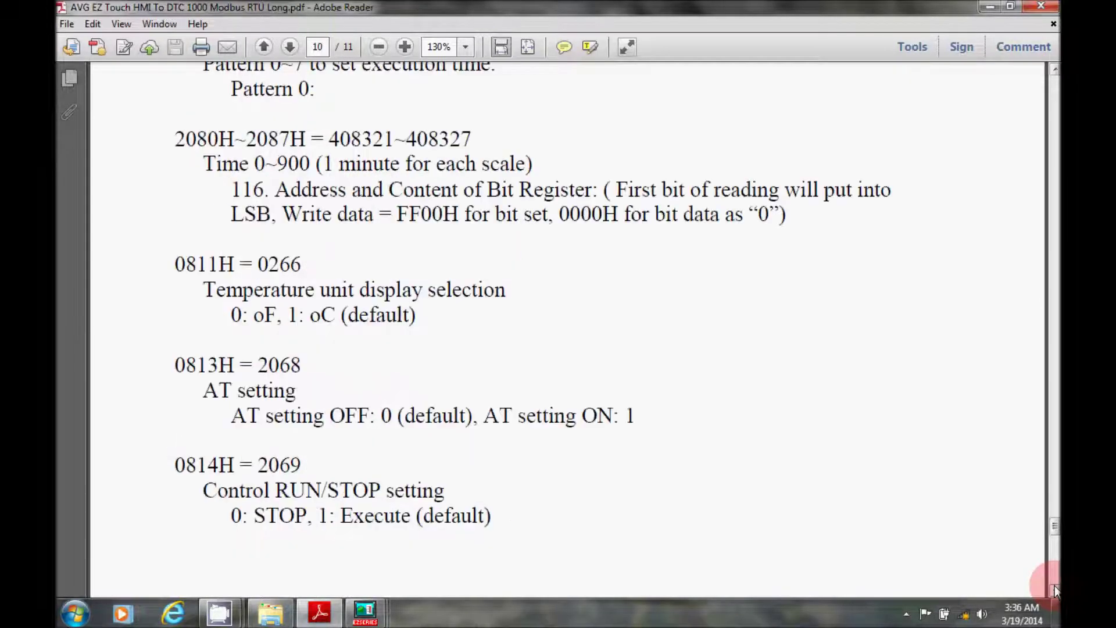
scroll(1054, 585, "down", 3)
scroll(1055, 591, "down", 4)
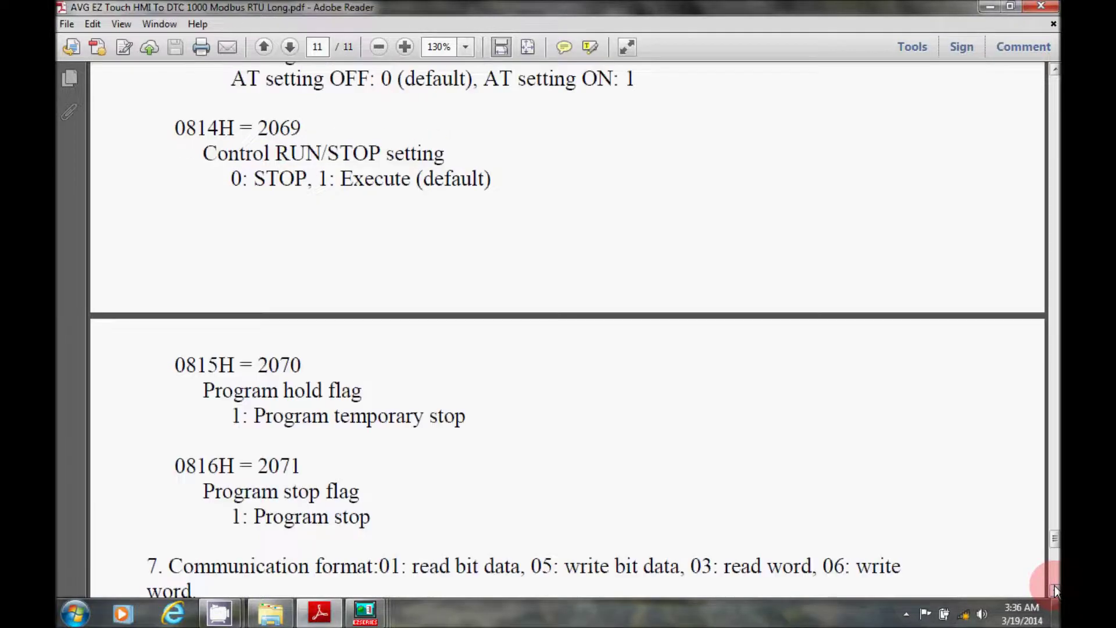
Return to the AT setting entry on page 10 and highlight its address 2068
scroll(1055, 585, "up", 2)
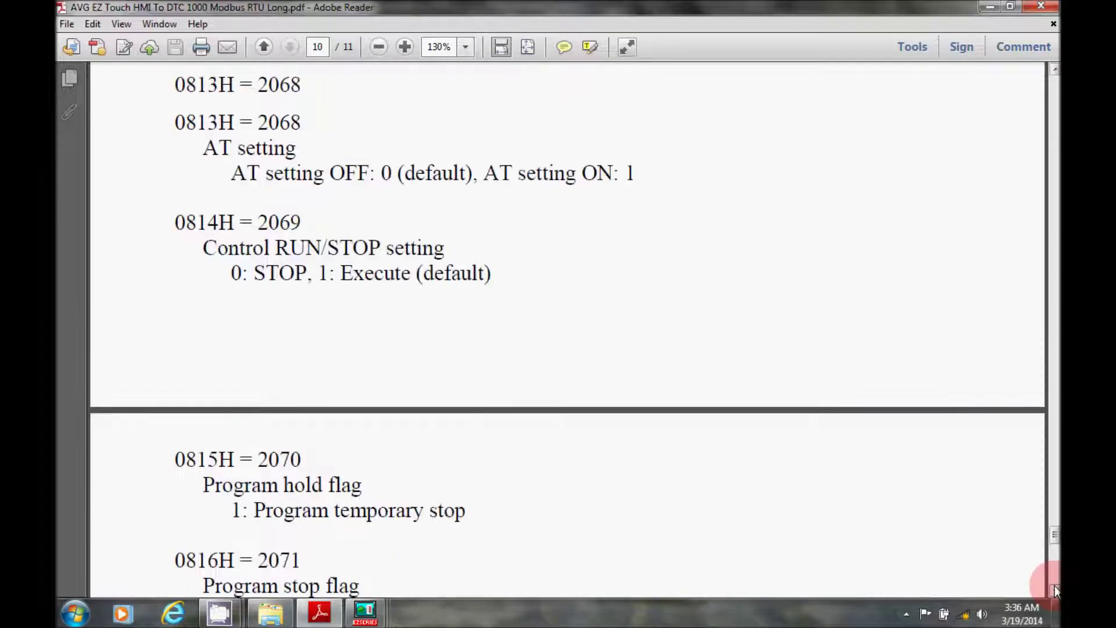
scroll(757, 403, "up", 1)
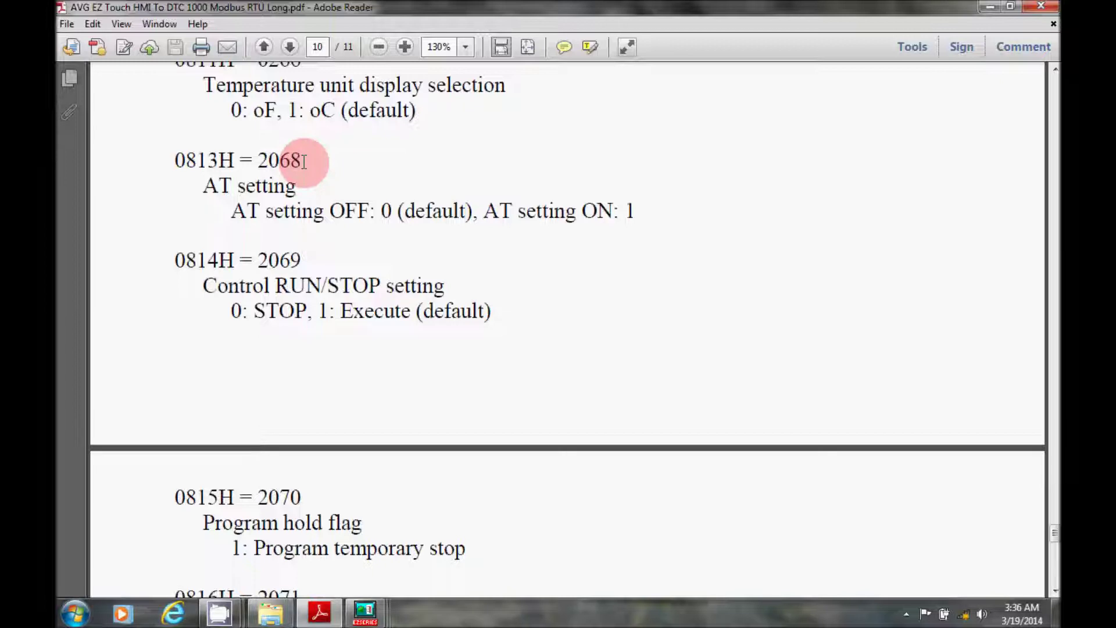
left_click_drag(305, 162, 273, 156)
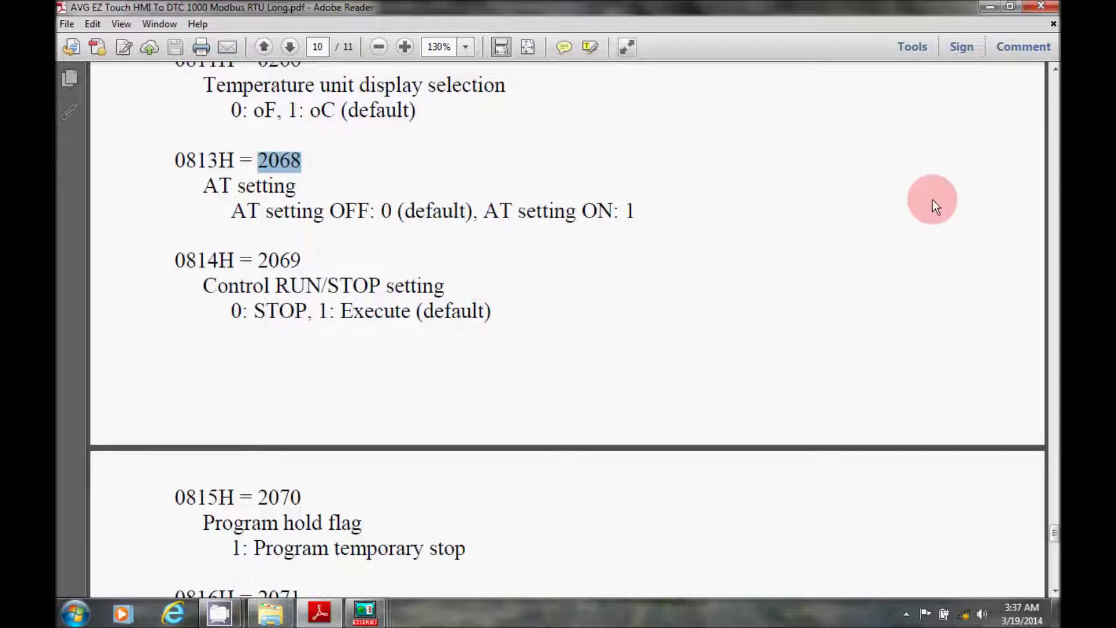
Switch to the EZSeries Touch Panel editor and define a new offline project named Temp5 with an 8" panel
left_click(365, 613)
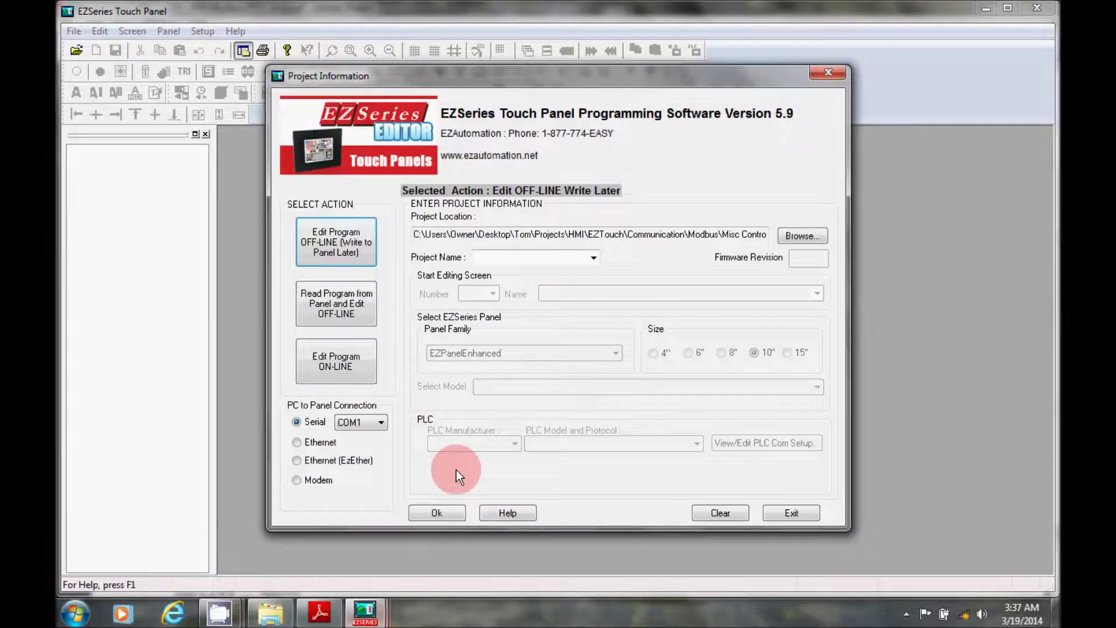
left_click(511, 260)
type("T")
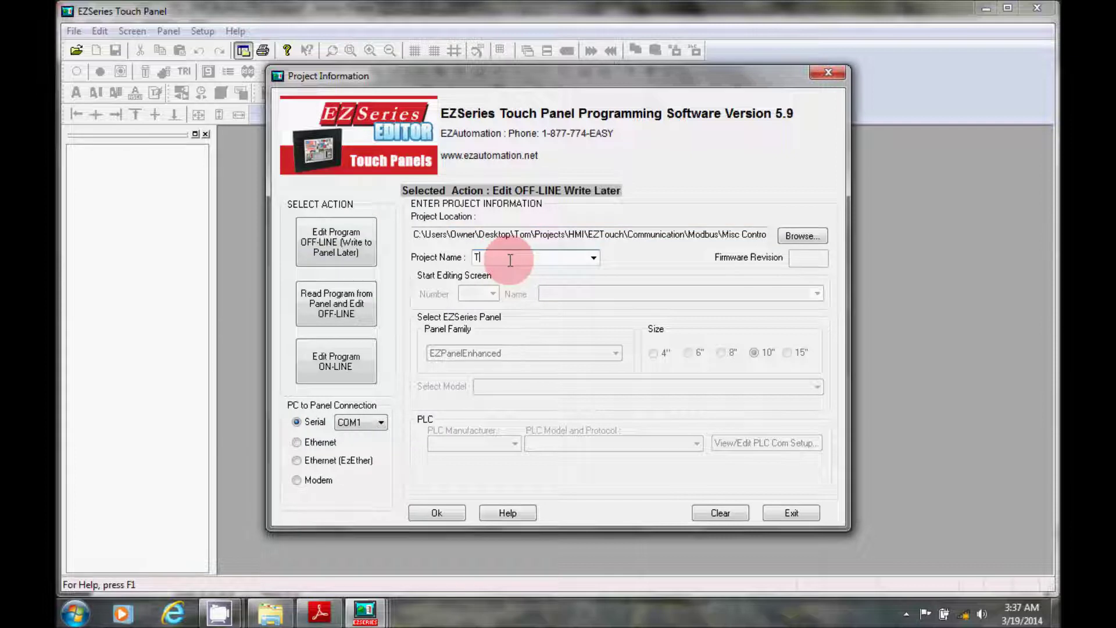
type("emp5")
key("Tab")
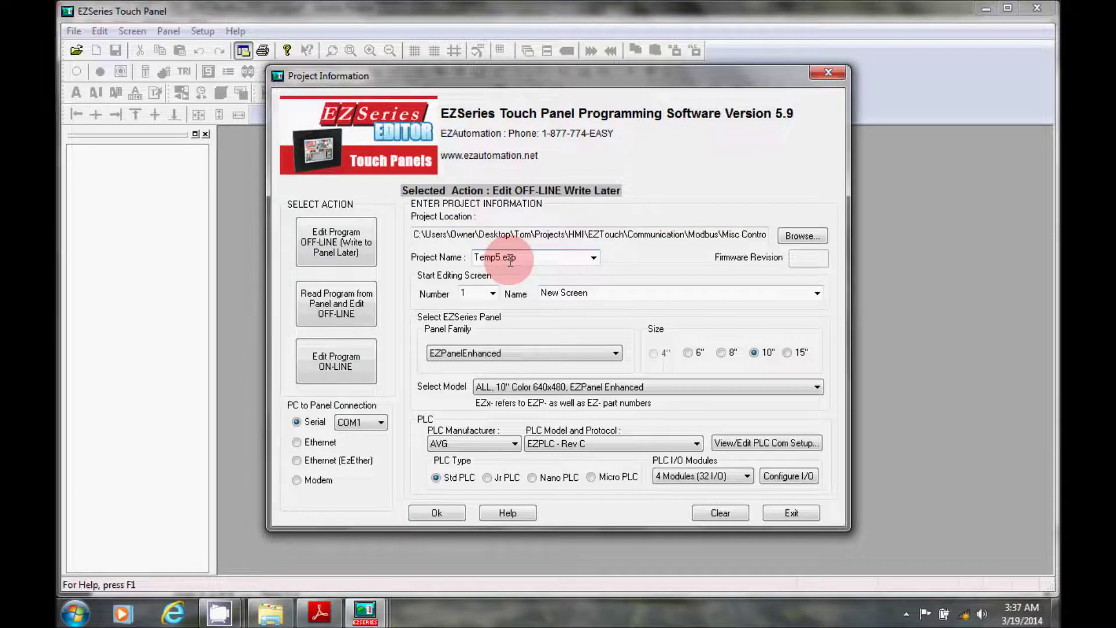
left_click(478, 291)
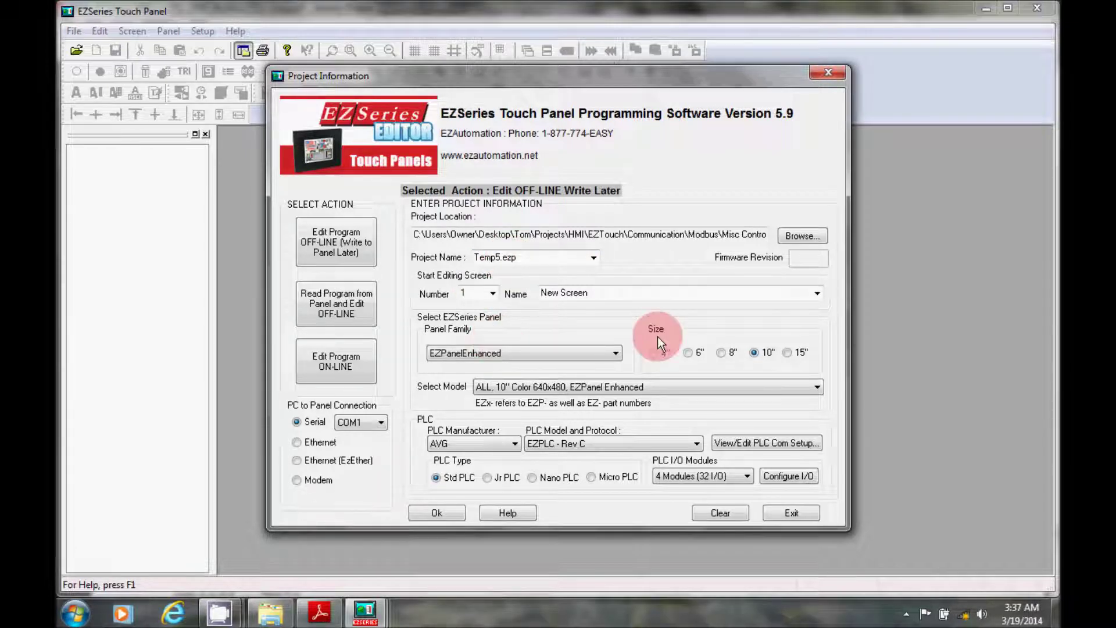
left_click(722, 352)
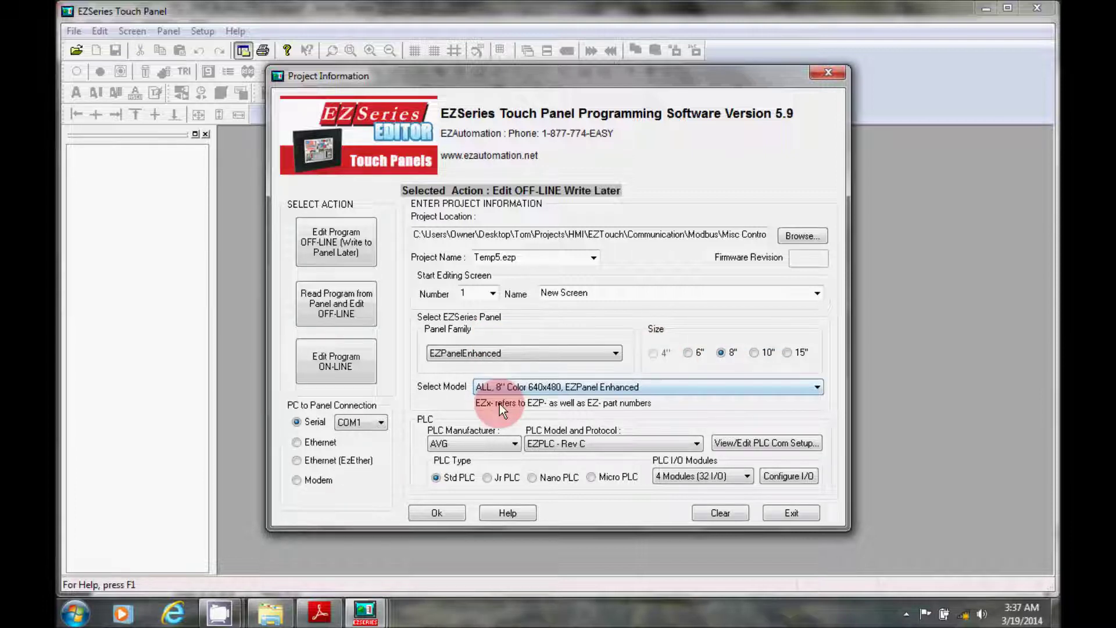
Set the project's PLC manufacturer to Modicon/Schneider and its protocol to Modbus RTU - Rev J
left_click(466, 444)
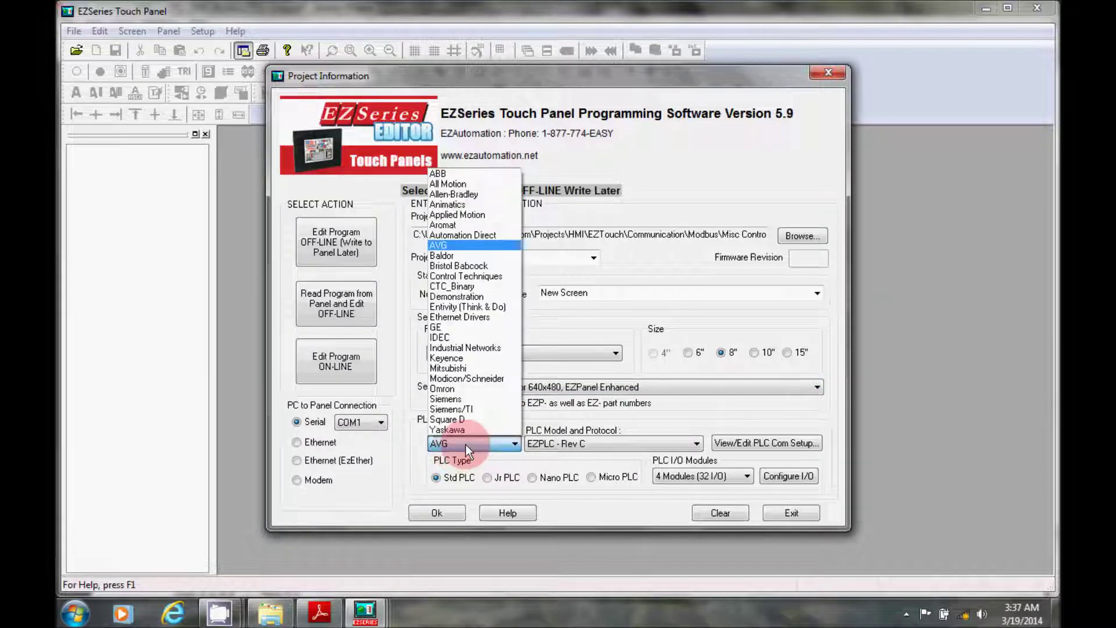
left_click(478, 378)
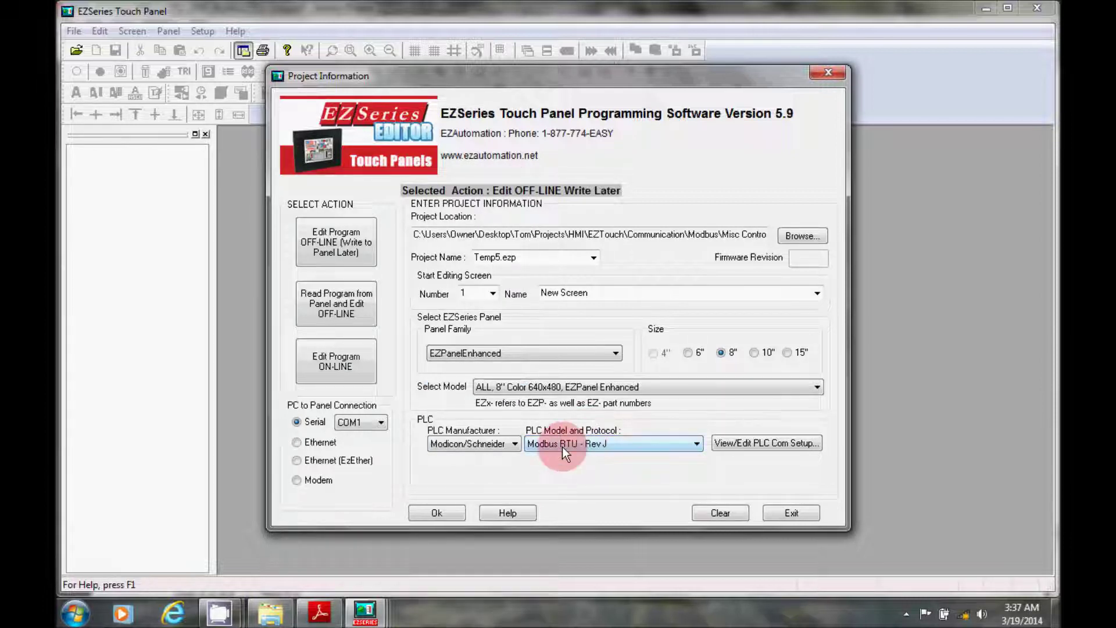
left_click(562, 444)
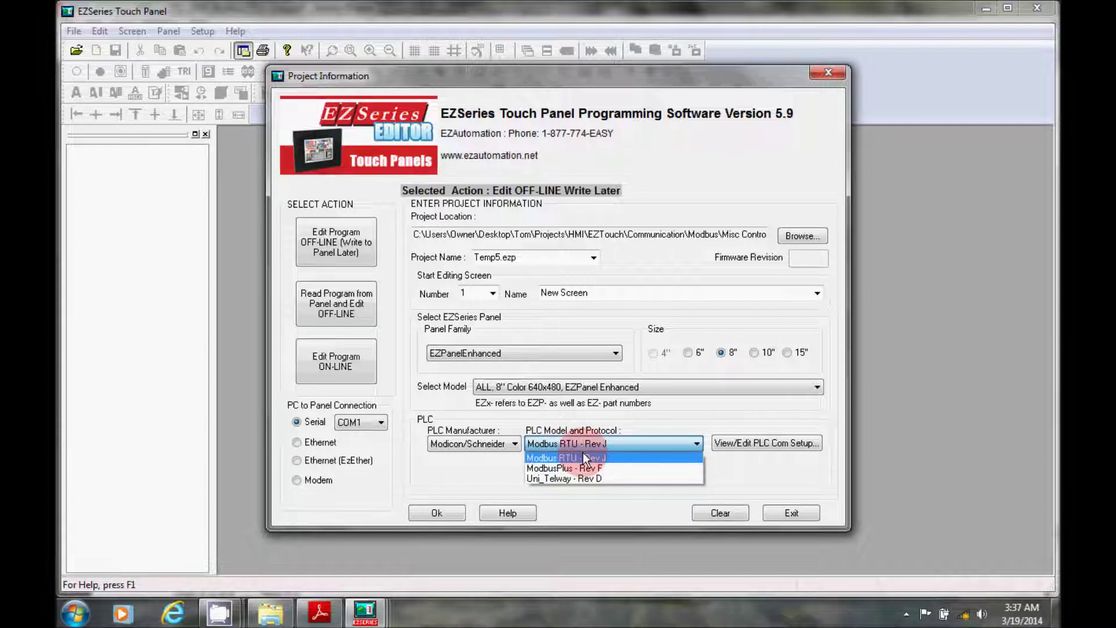
left_click(585, 458)
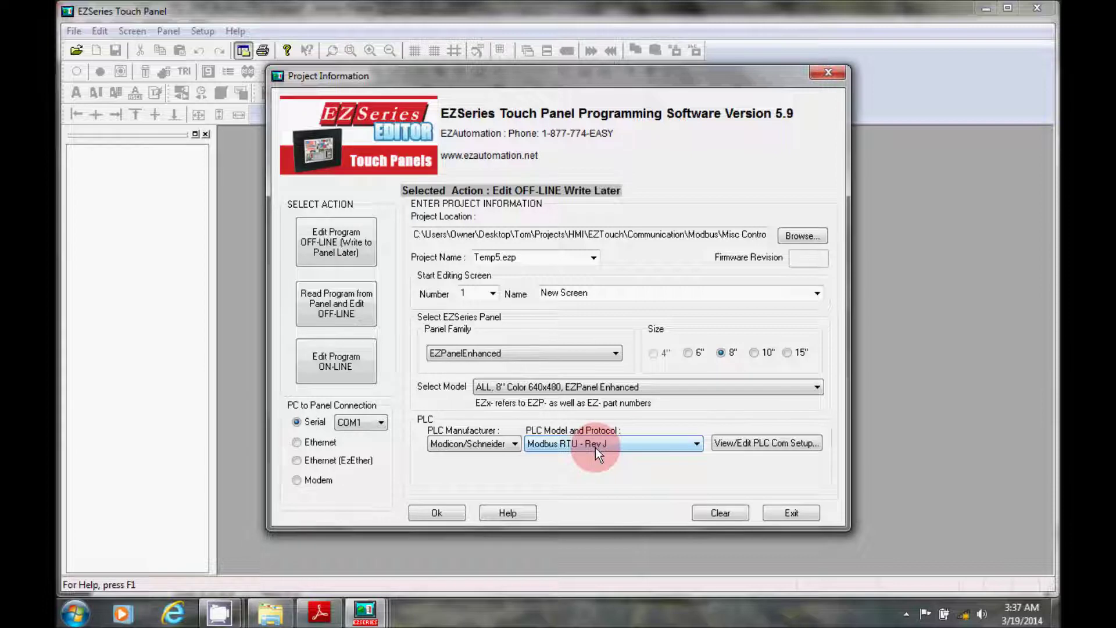
In the PLC communication setup, set the baud rate to 19200, parity to None and wiring to RS485
left_click(724, 445)
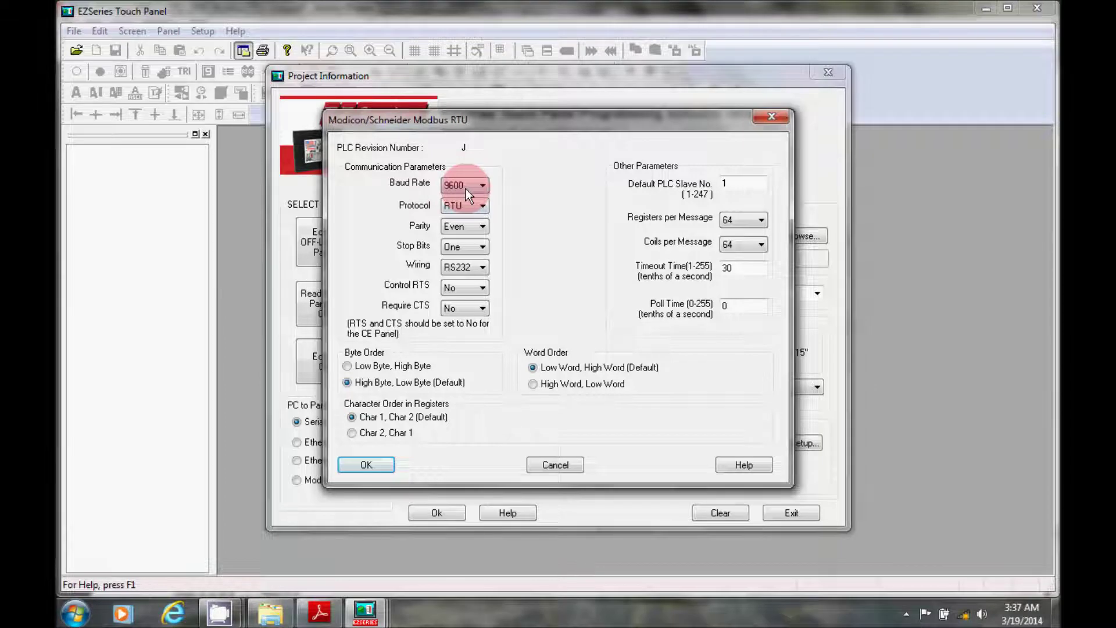
left_click(476, 239)
left_click(477, 225)
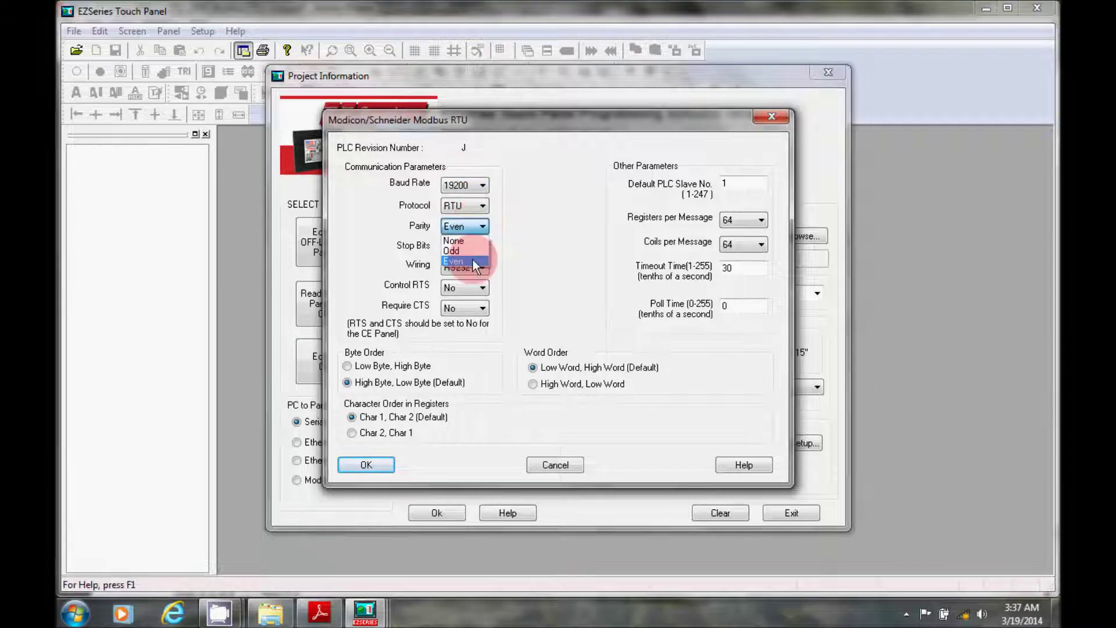
left_click(473, 241)
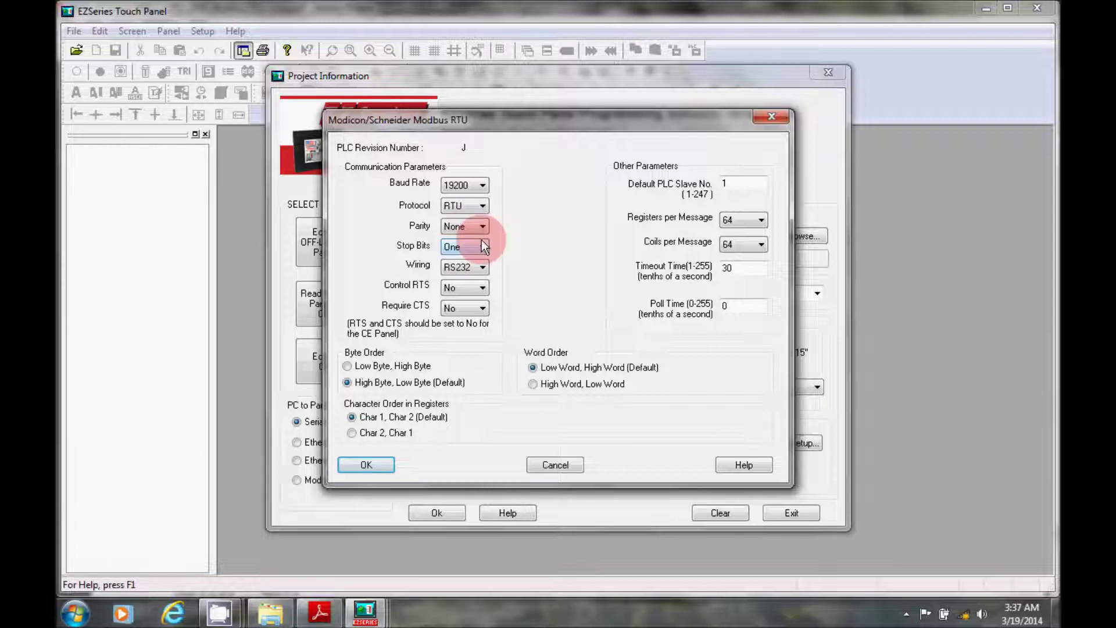
left_click(469, 267)
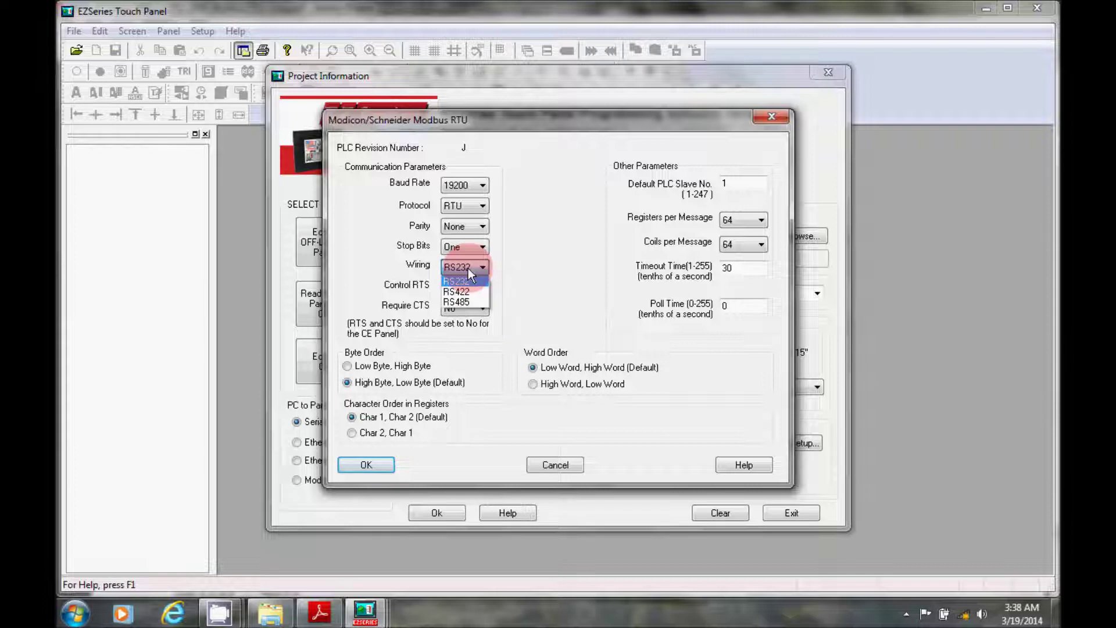
left_click(465, 301)
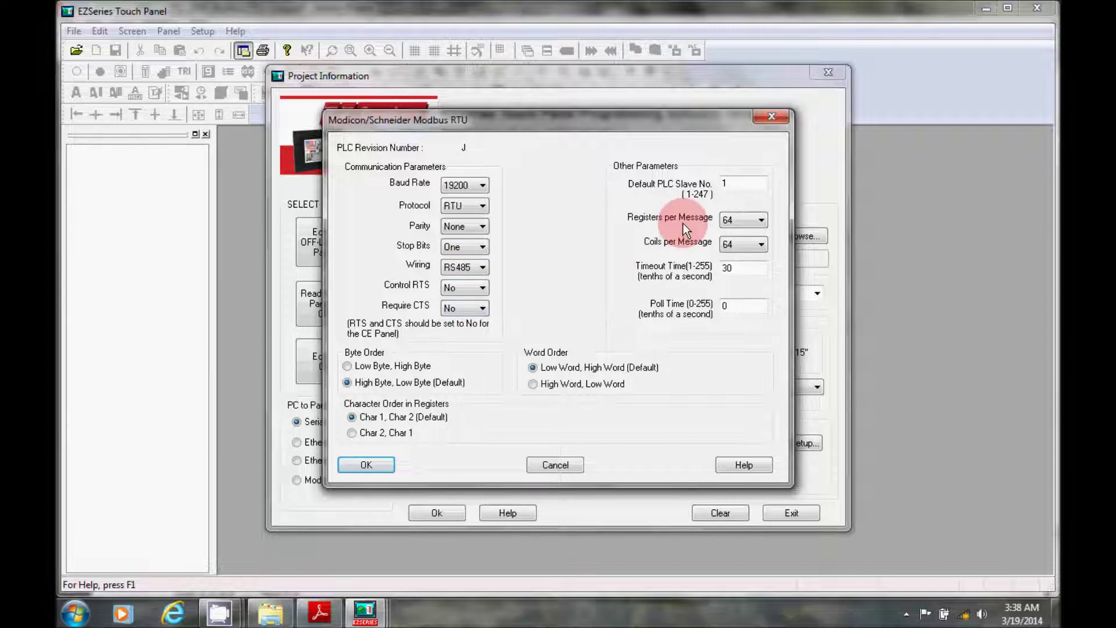
Set both registers per message and coils per message to 1 and accept the communication setup
left_click(746, 229)
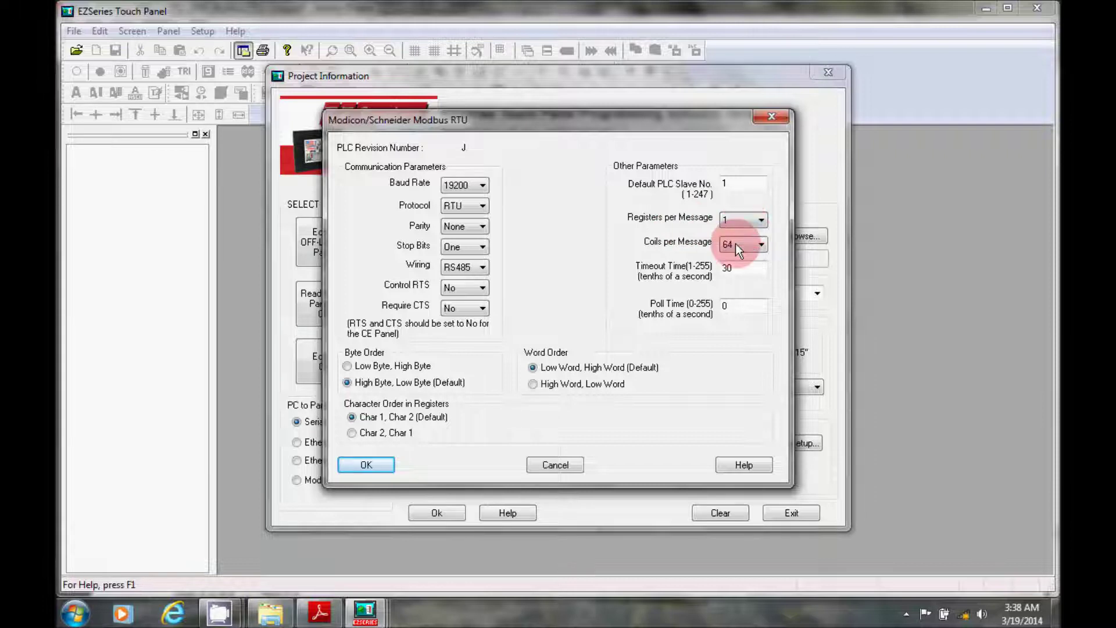
left_click(735, 243)
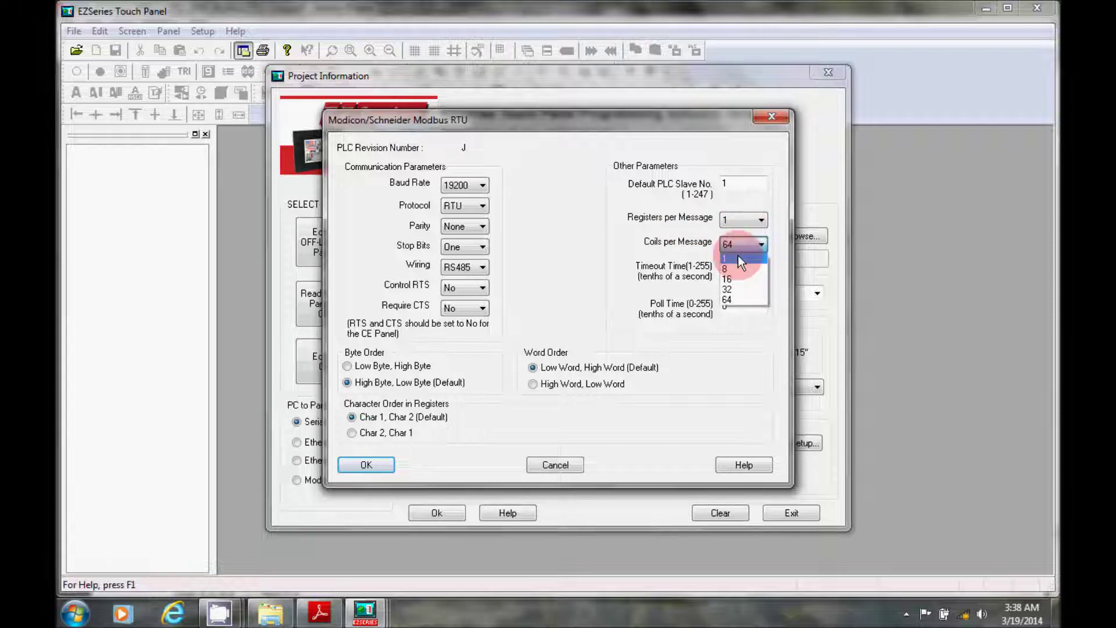
left_click(738, 256)
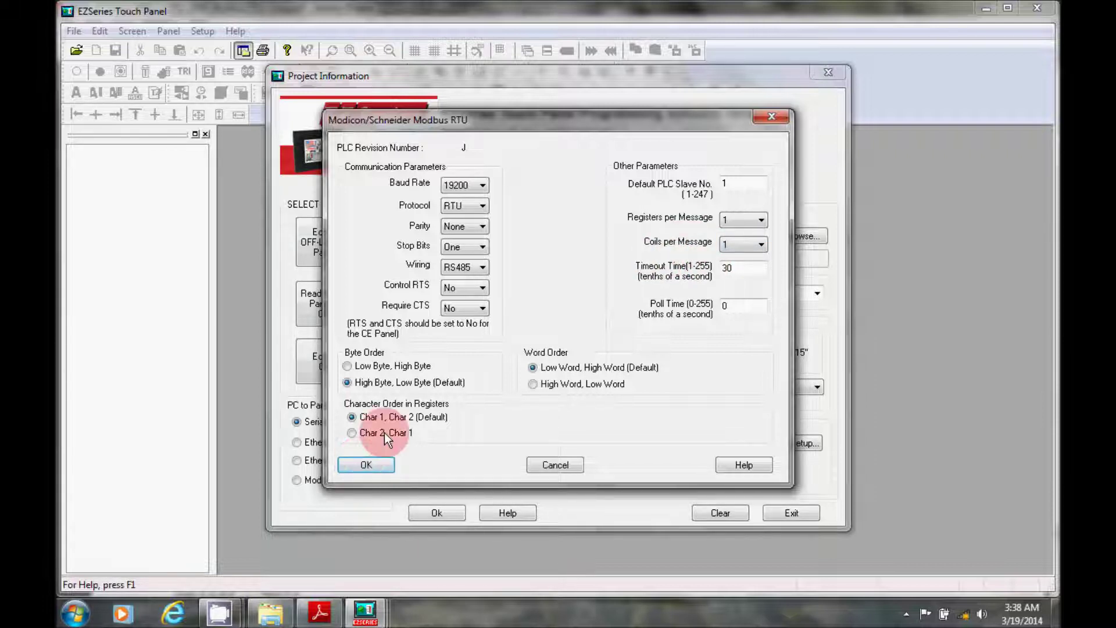
left_click(366, 464)
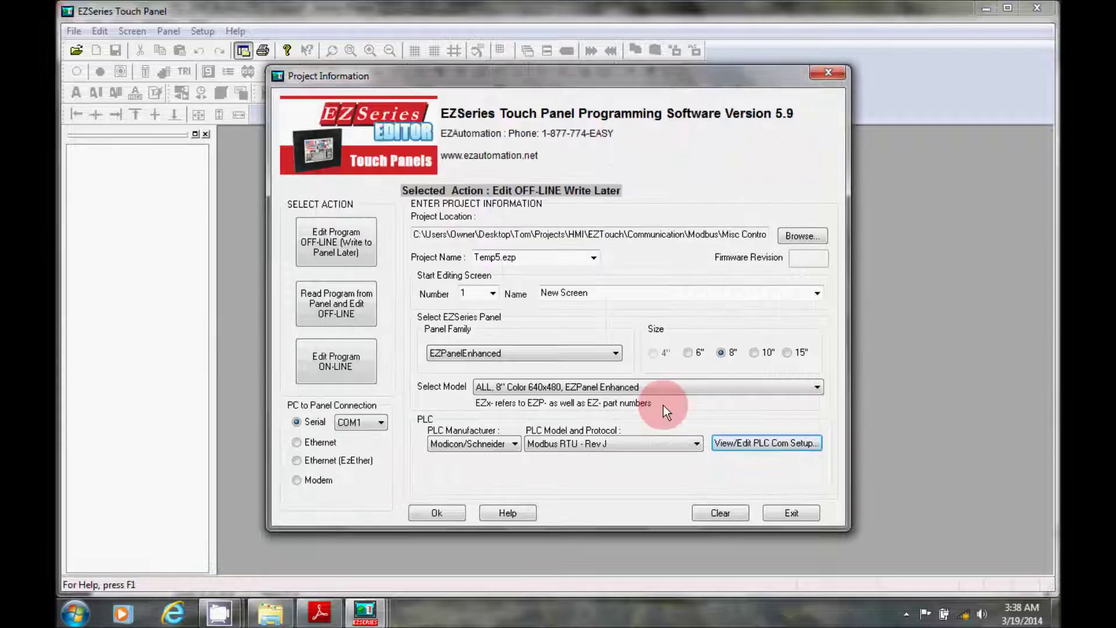
Accept the Temp5 project information and switch to the temp4 project's screen 1 with the temperature control title
left_click(435, 513)
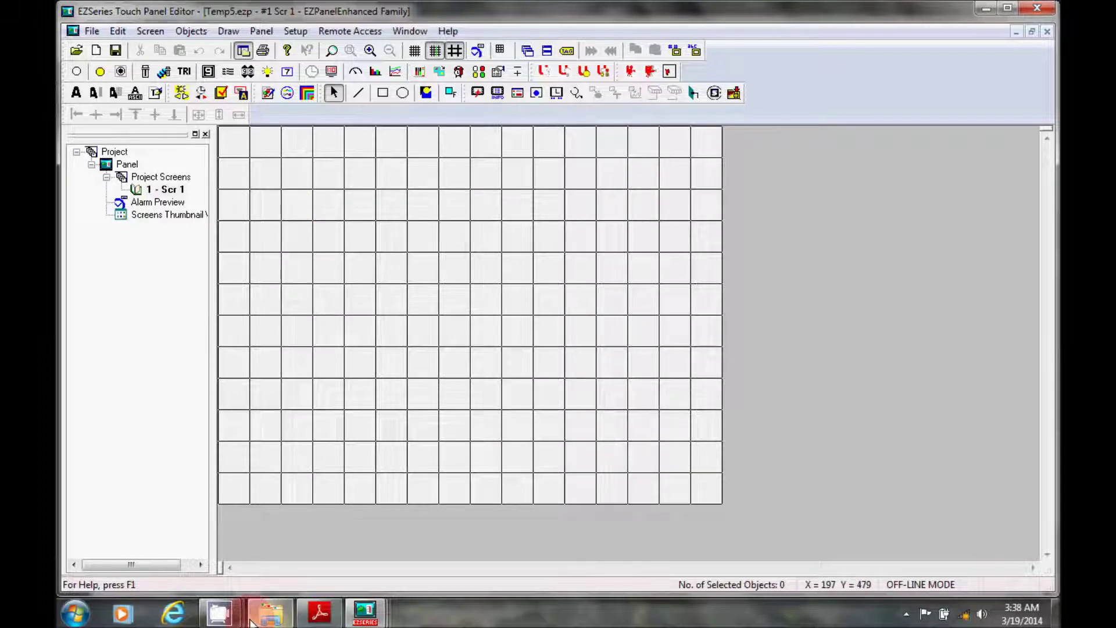
left_click(368, 615)
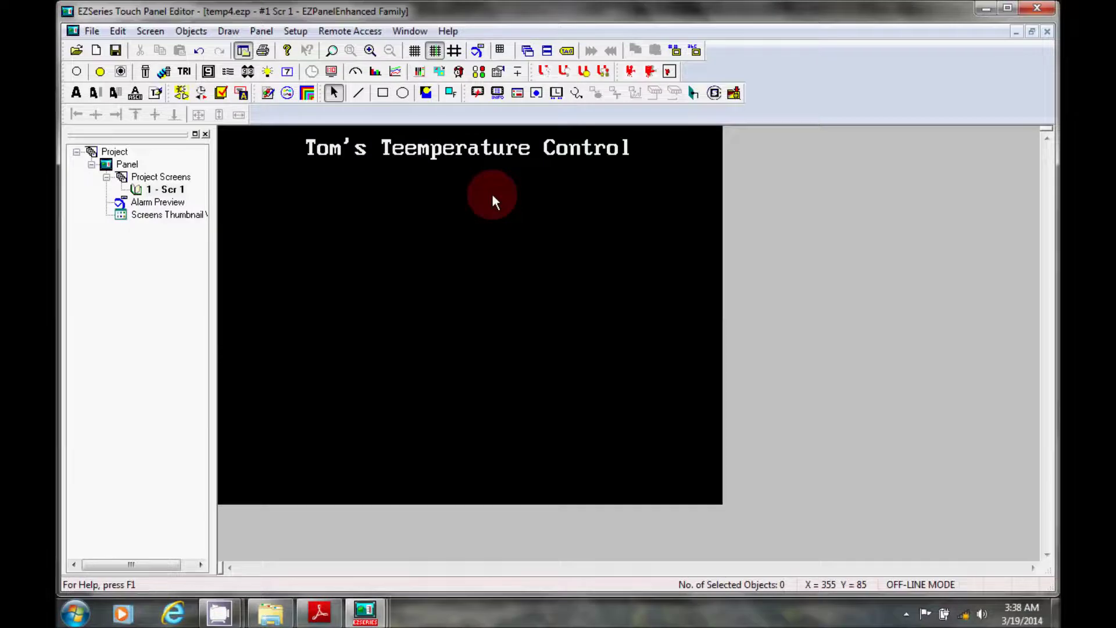
left_click(546, 163)
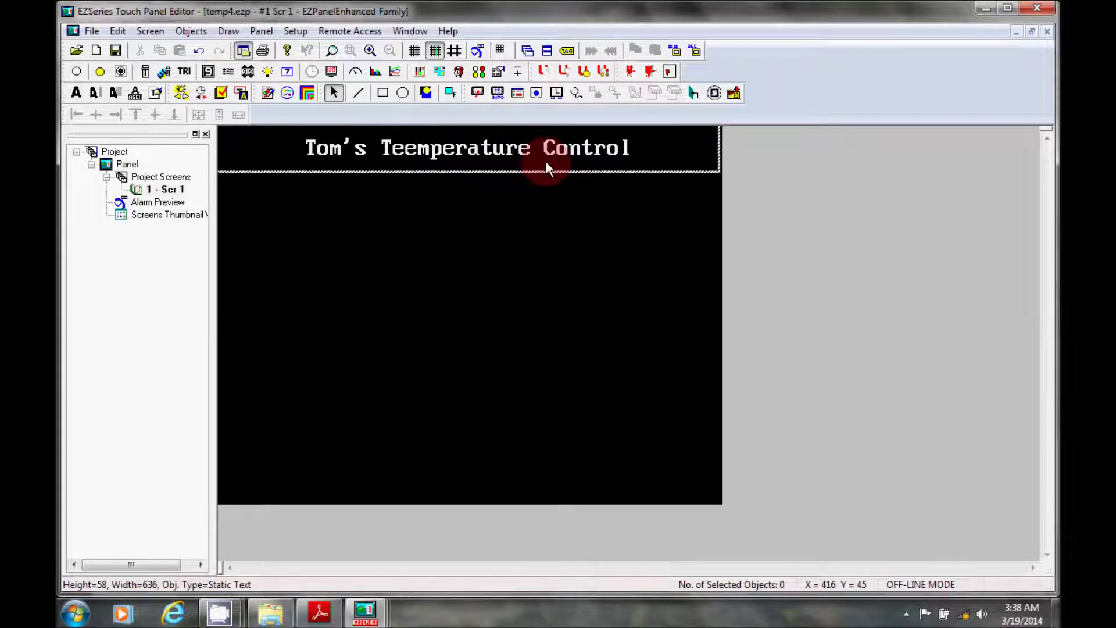
left_click(343, 301)
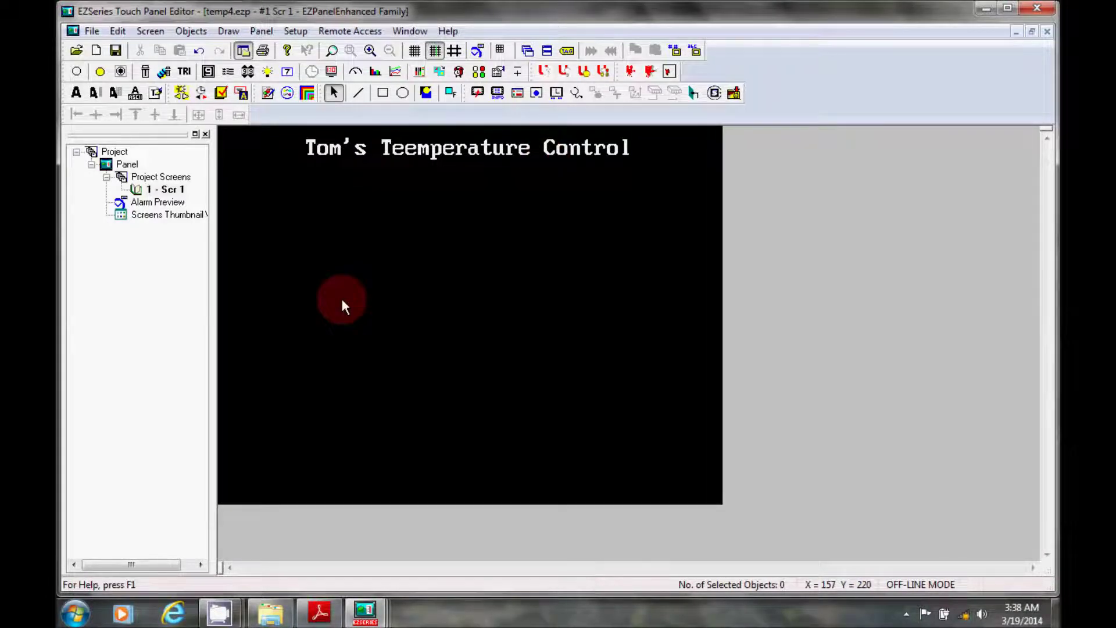
Start a numeric display object and give it the tag name Zone 1 Temperature
left_click(143, 81)
left_click(288, 72)
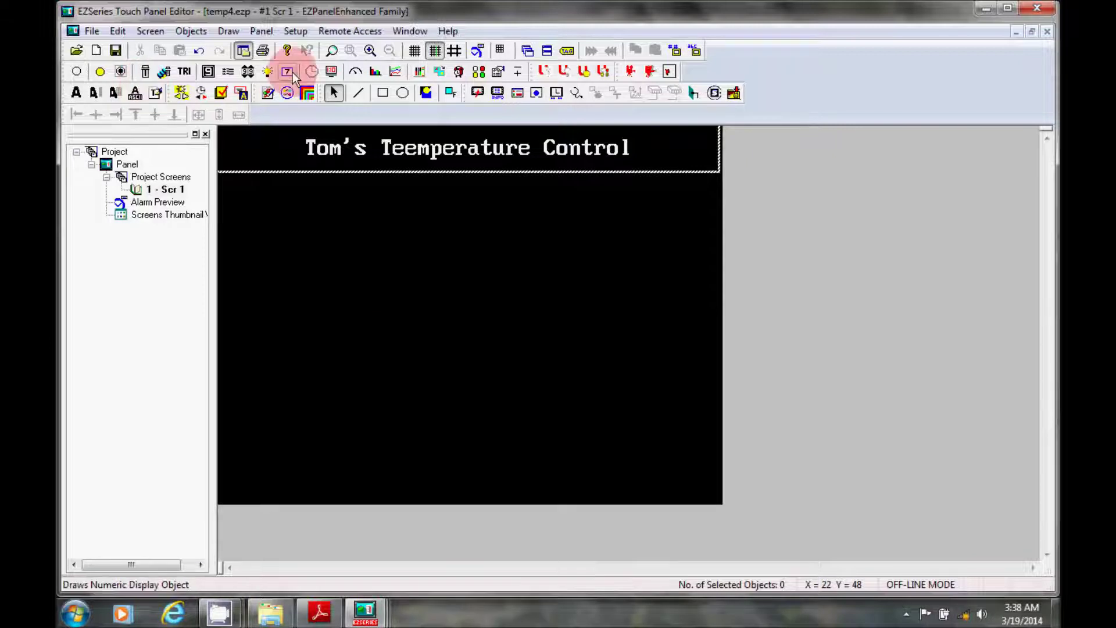
left_click(291, 72)
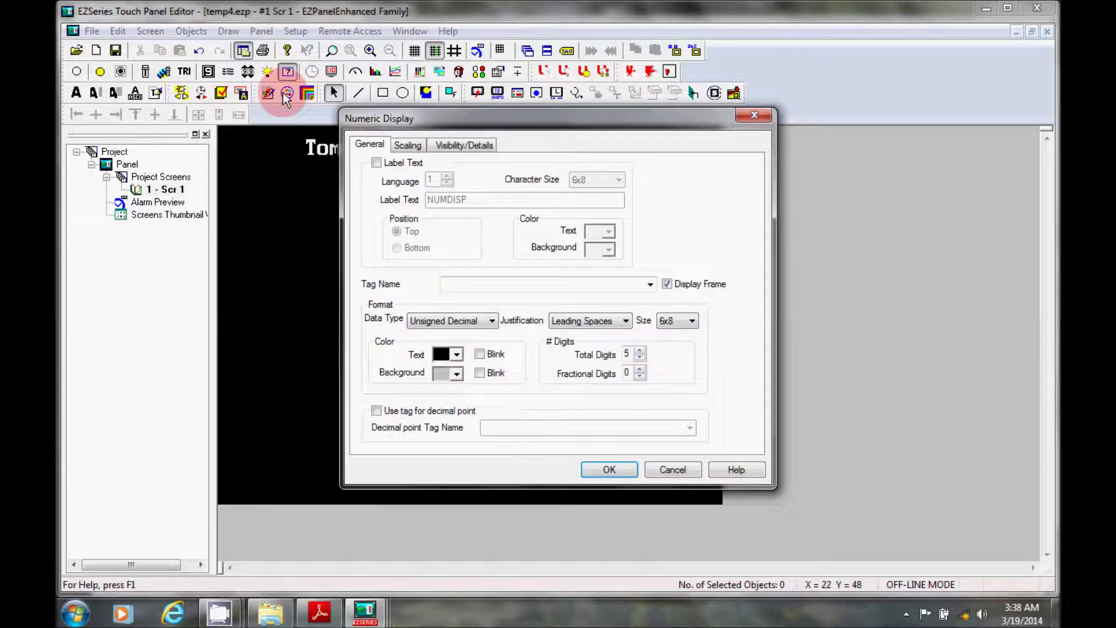
left_click(446, 187)
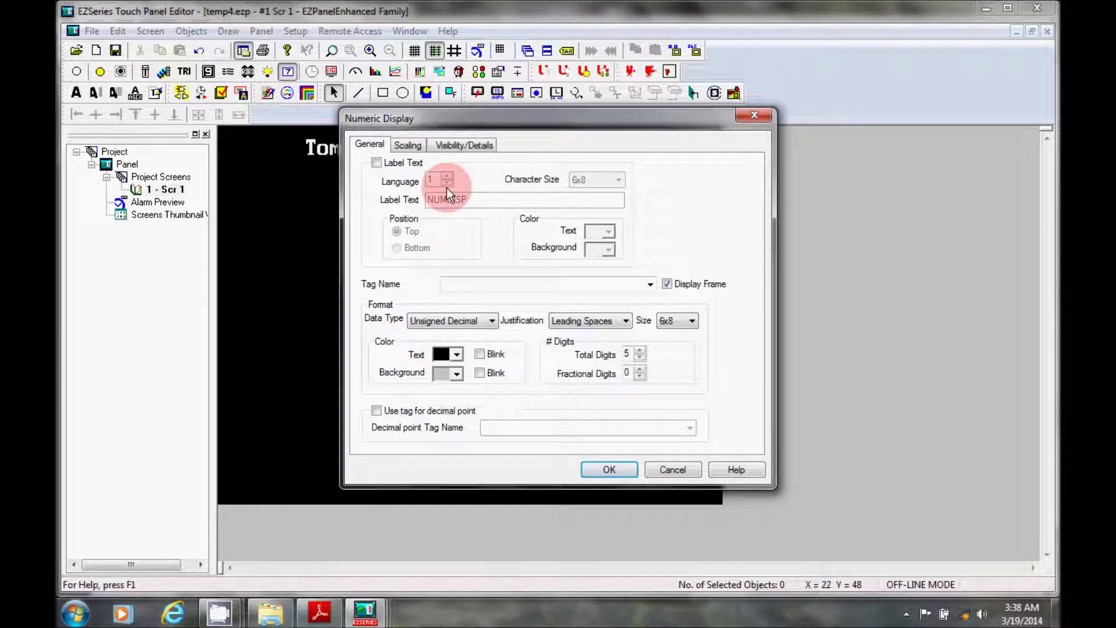
left_click(445, 287)
left_click(375, 373)
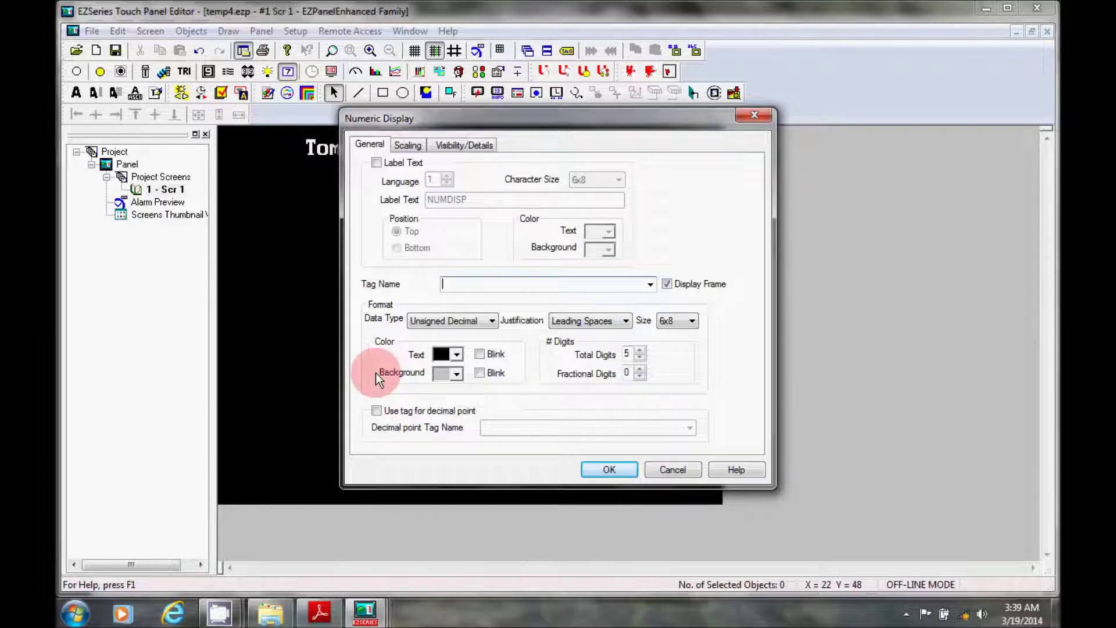
type("Zone 1 Temperature")
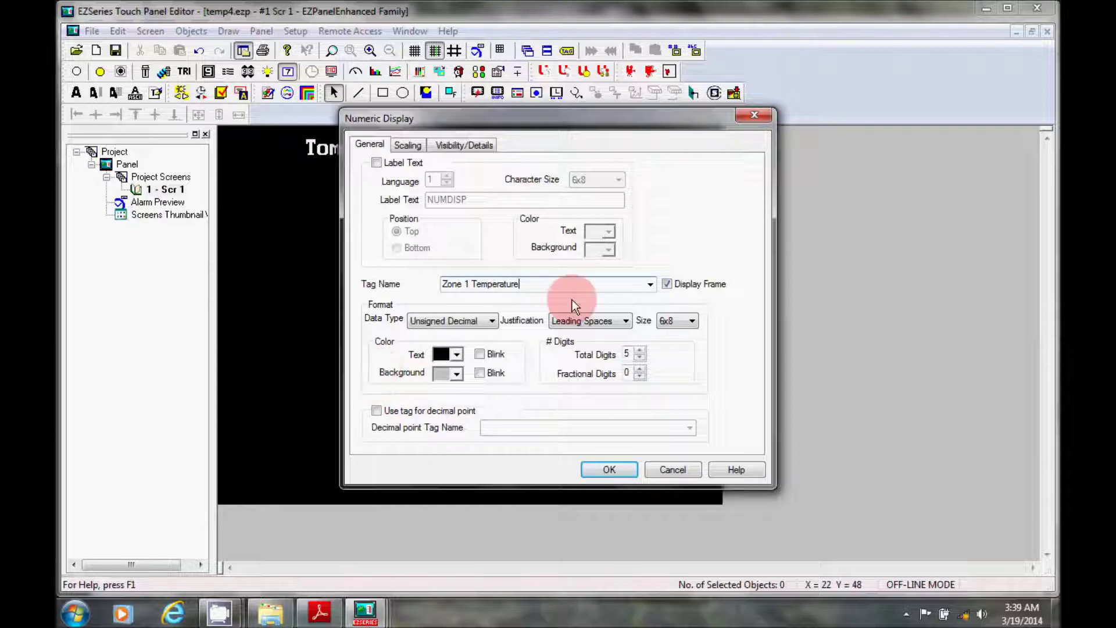
Define the new Zone 1 Temperature tag with Modbus address 404097 and accept its details
left_click(668, 284)
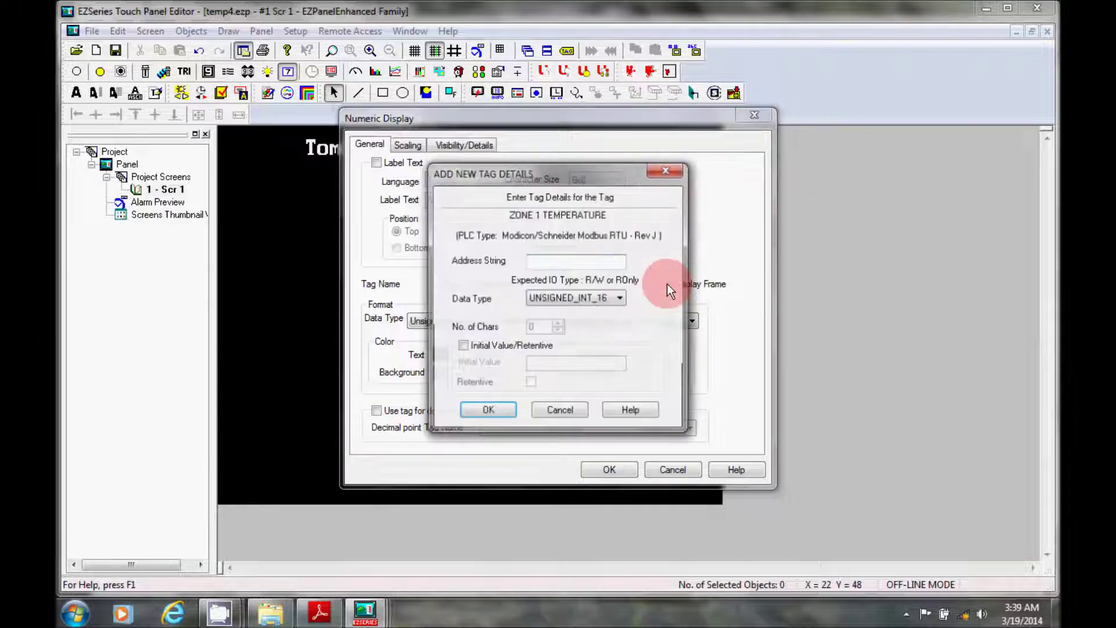
left_click(601, 264)
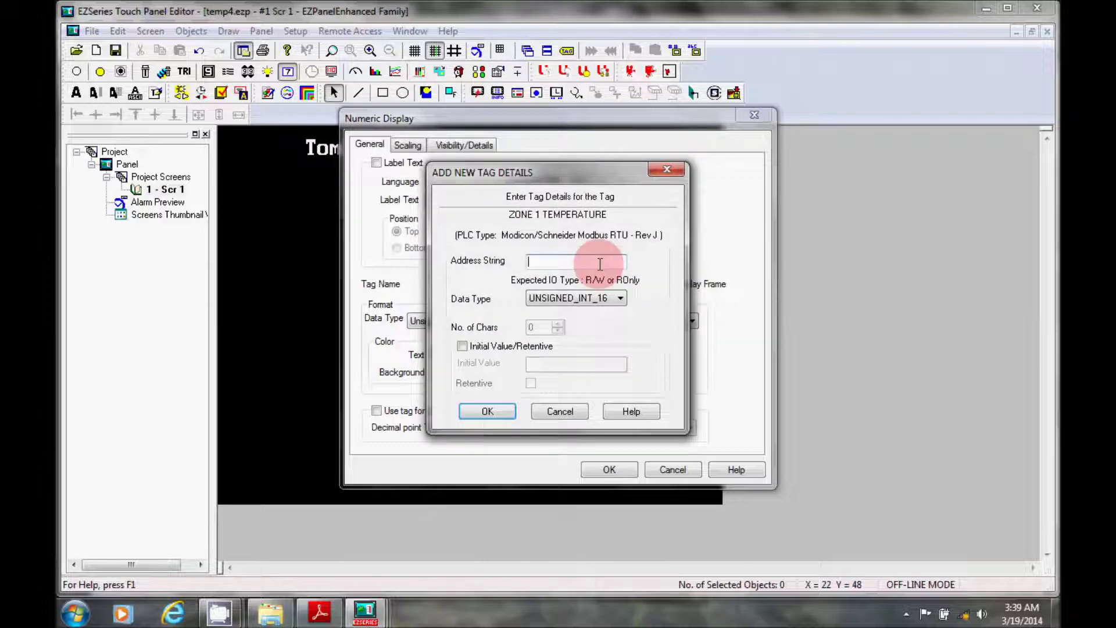
type("404097")
left_click(497, 408)
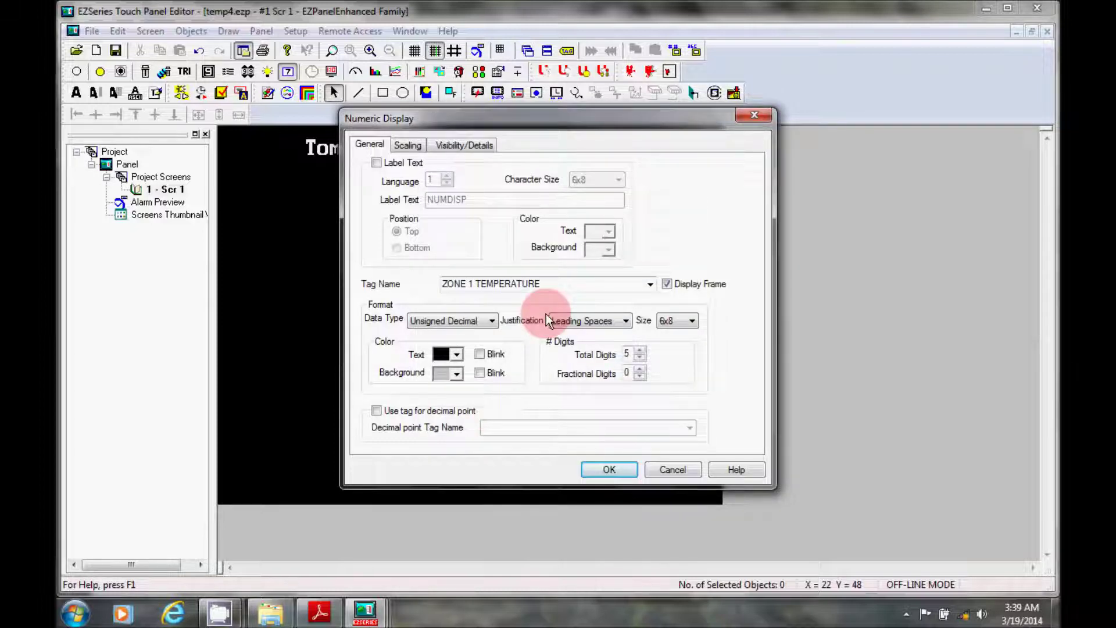
Turn off the numeric display's frame and make its background yellow
left_click(661, 282)
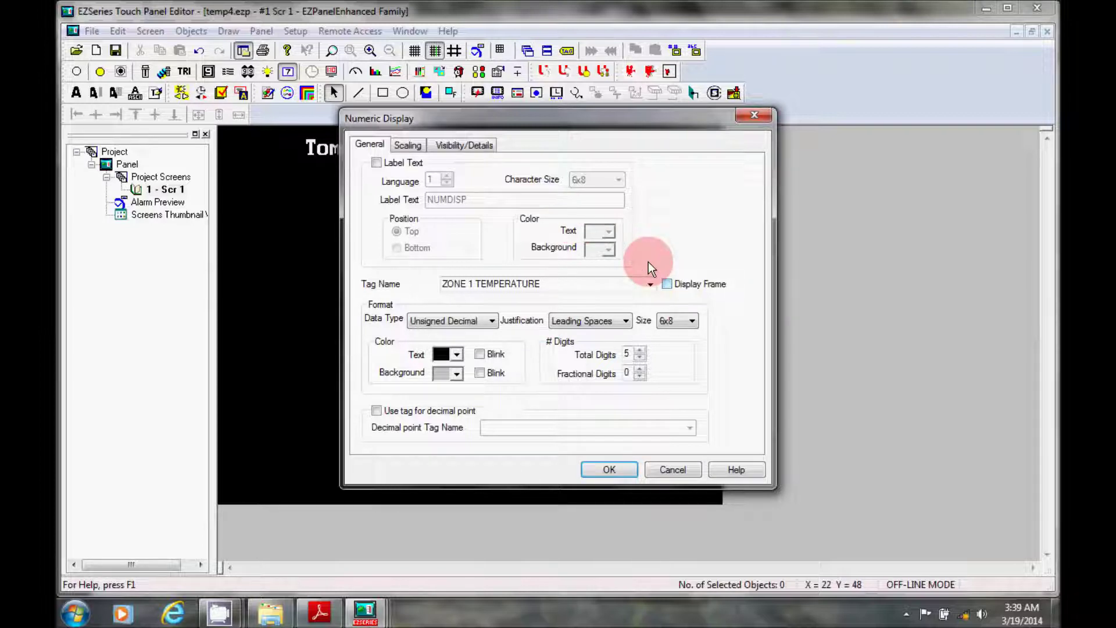
left_click(459, 373)
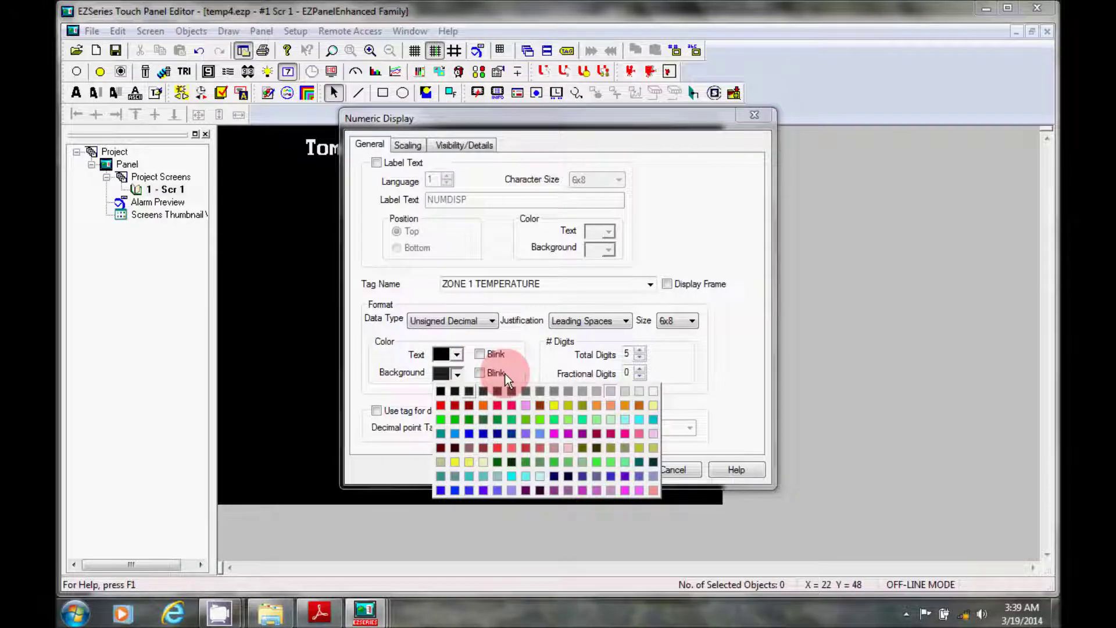
left_click(554, 405)
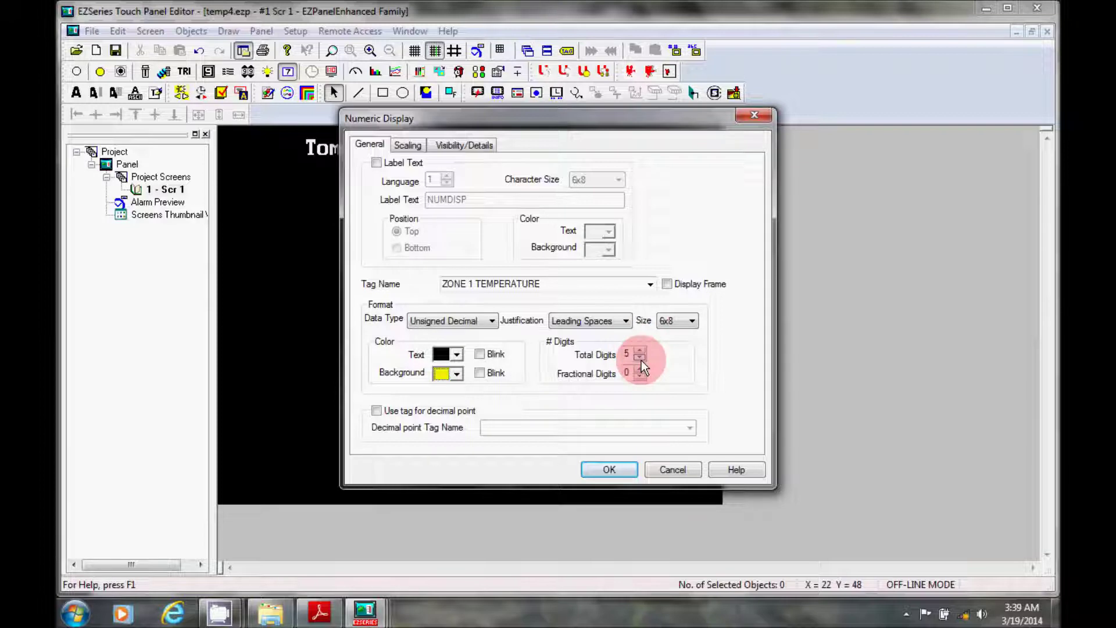
Set the numeric display to 1 fractional digit and character size 8x32, and accept its settings
left_click(640, 369)
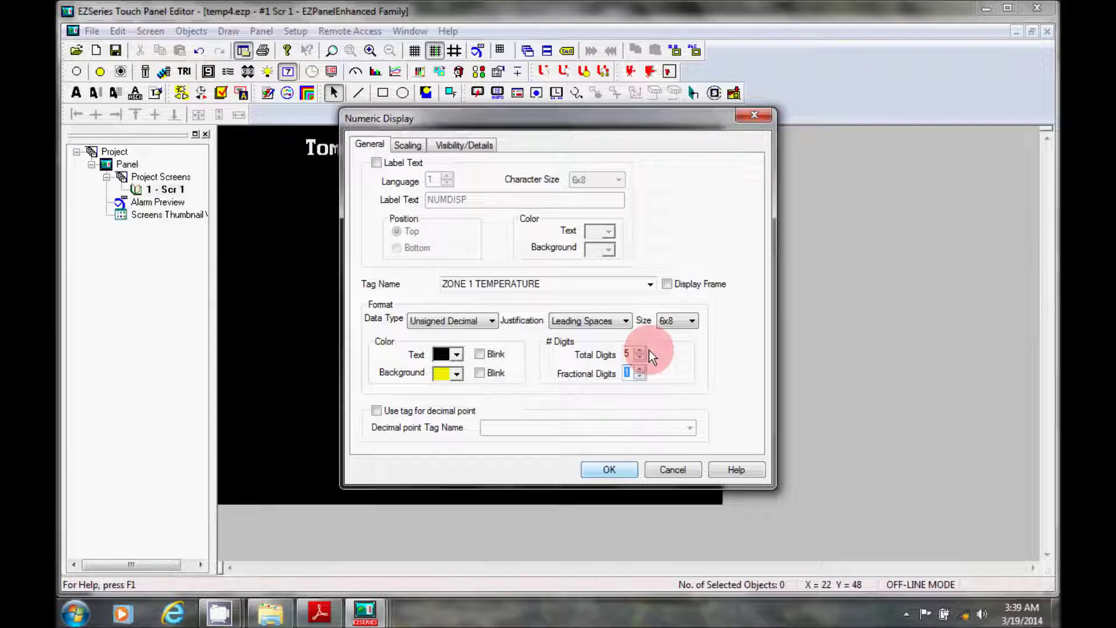
left_click(691, 317)
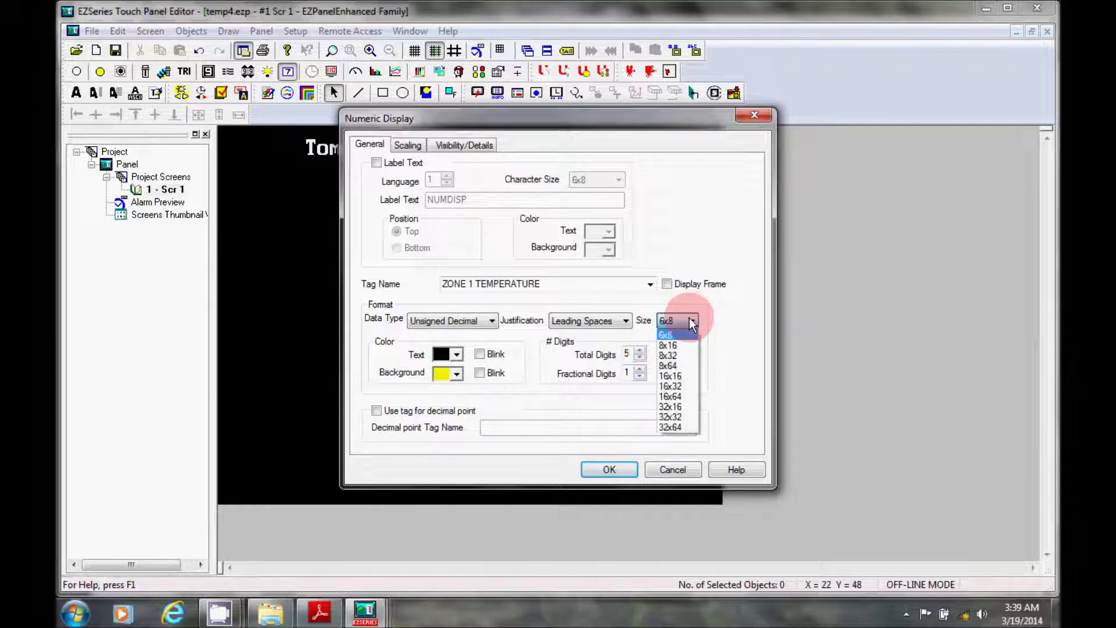
left_click(680, 355)
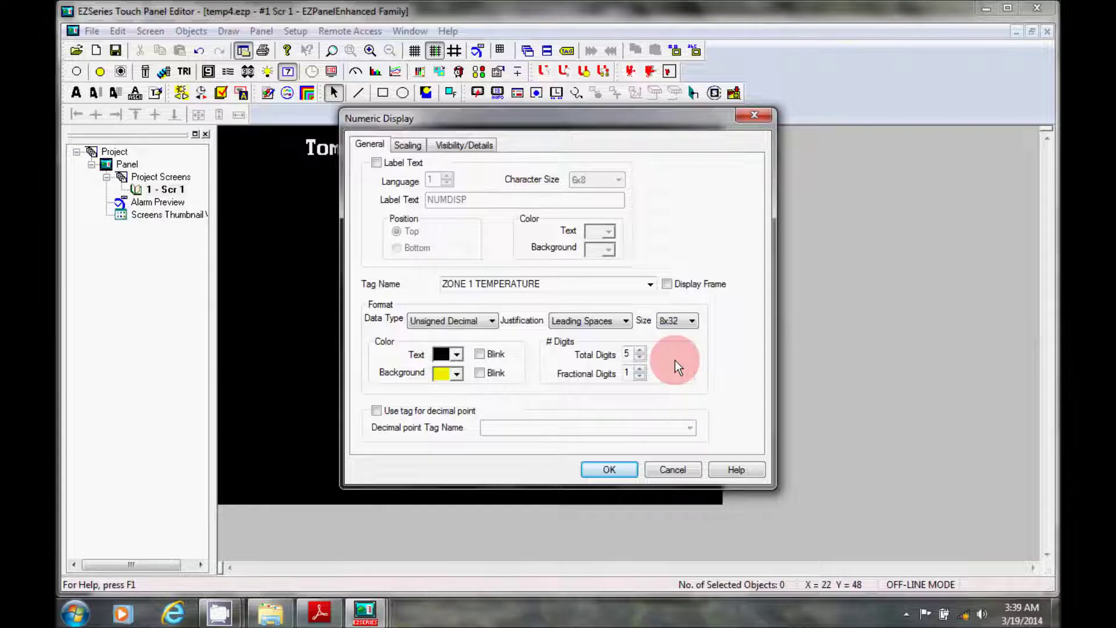
left_click(611, 470)
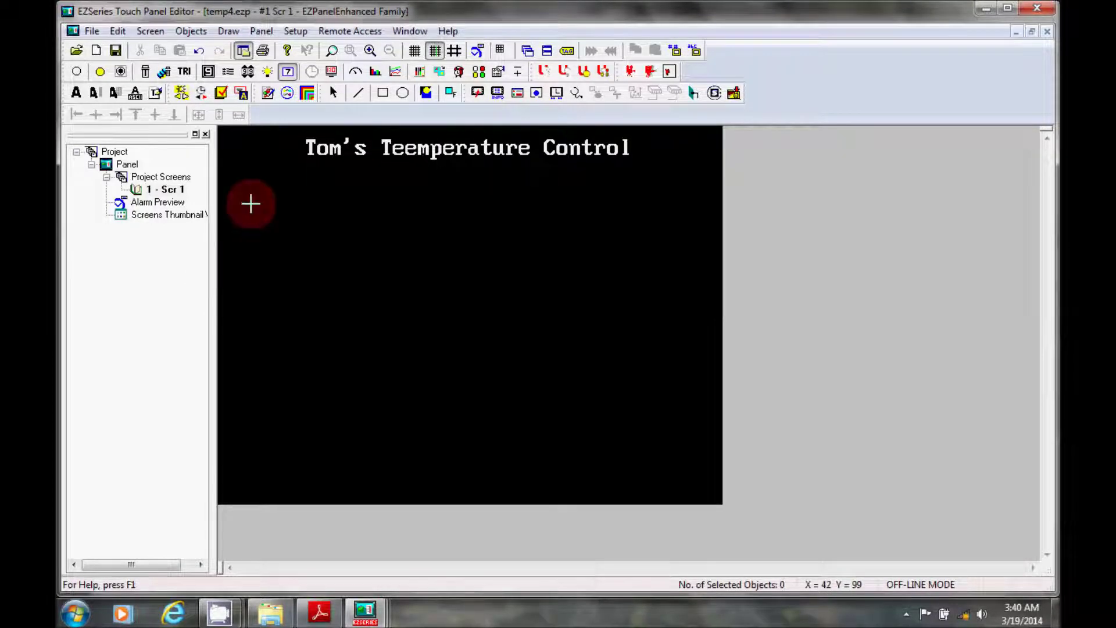
Place the numeric display below the title near the screen's left edge, widen it to about 106 and nudge it upward
left_click(250, 203)
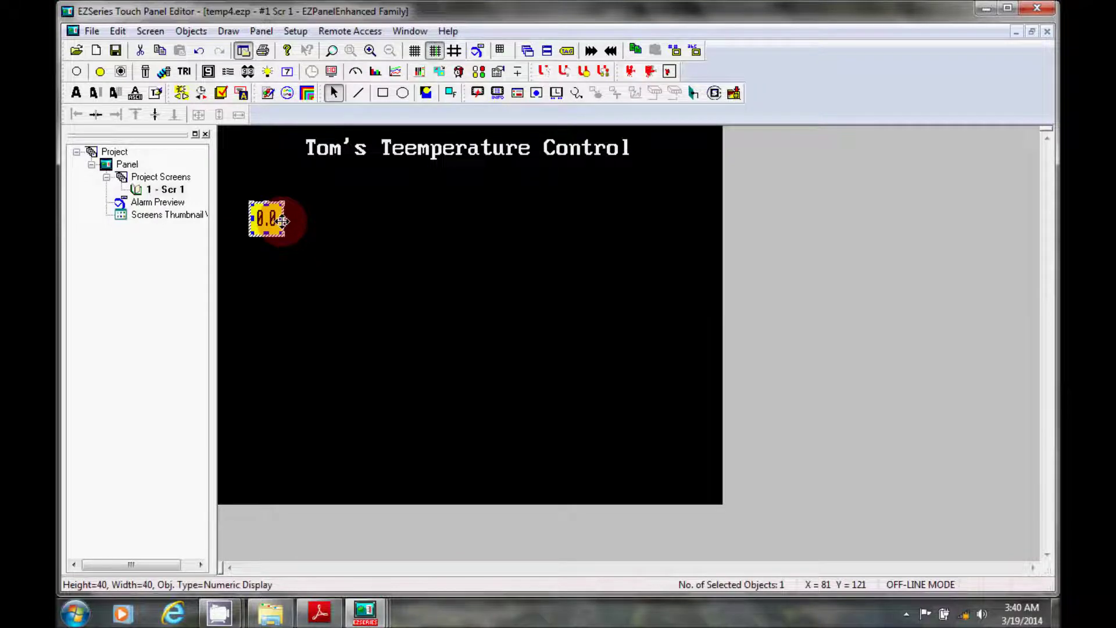
left_click_drag(284, 220, 308, 219)
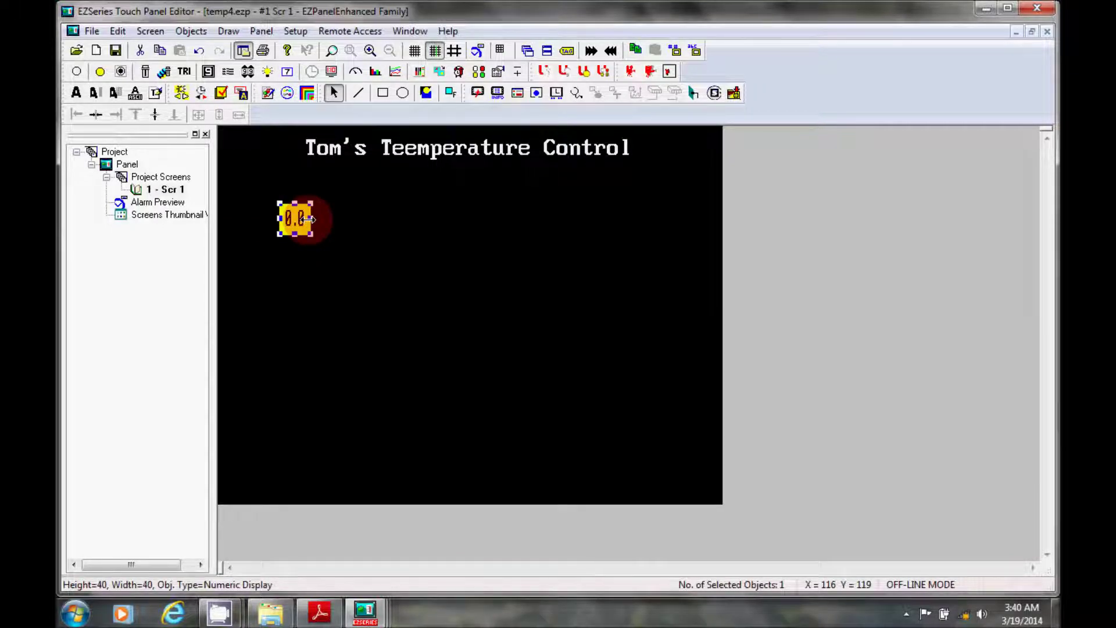
left_click(282, 219)
left_click_drag(282, 219, 228, 219)
left_click(228, 219)
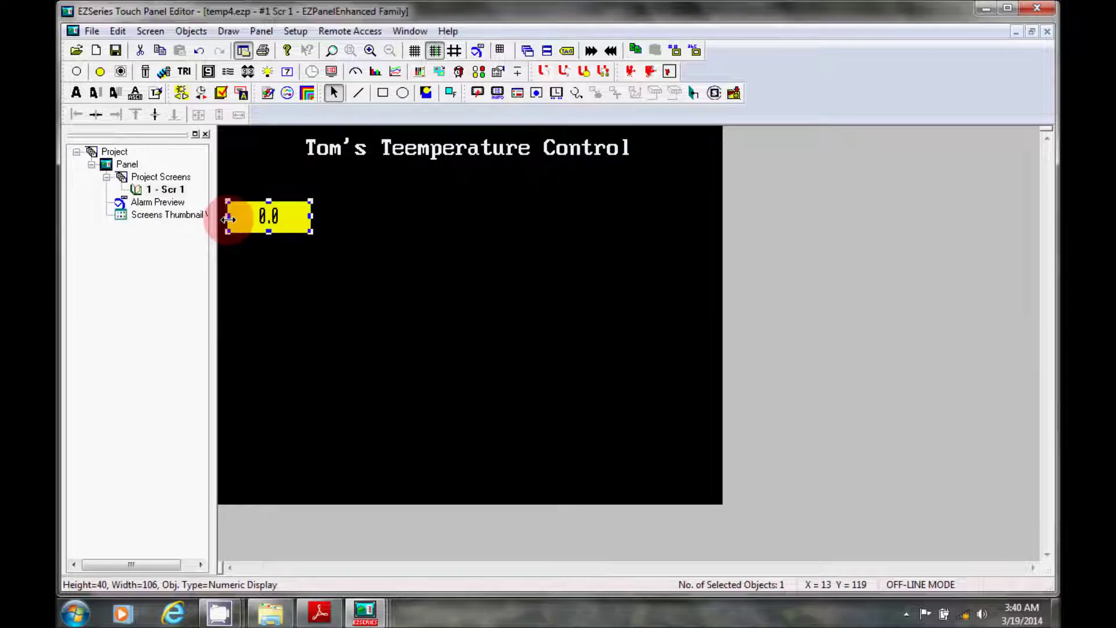
key("Up")
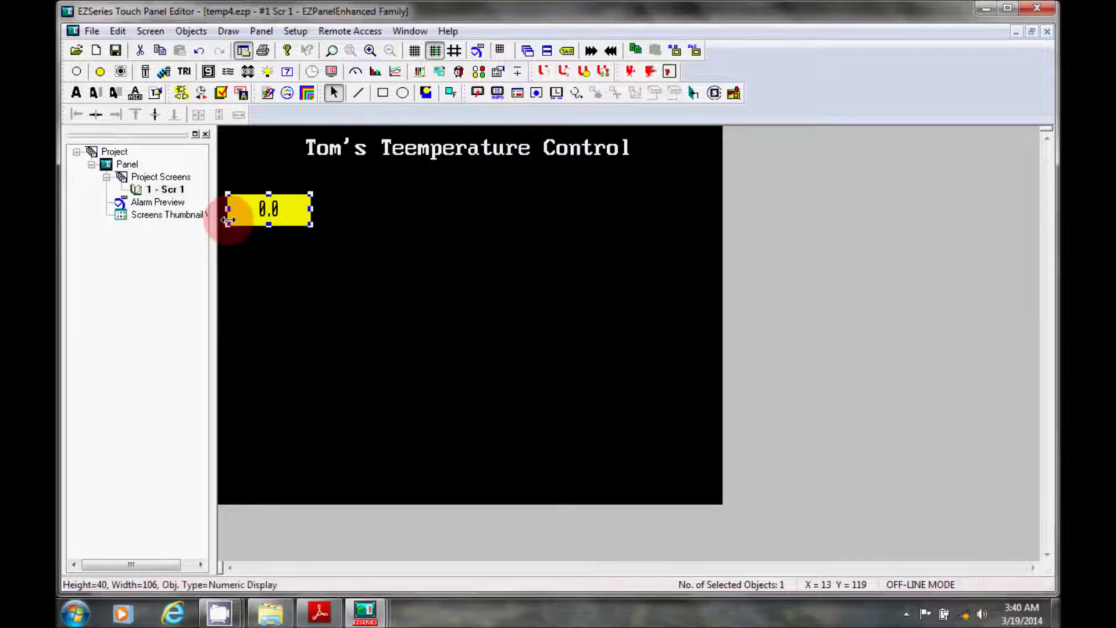
Start a static text object with the text Zone 1
left_click(75, 94)
left_click(509, 252)
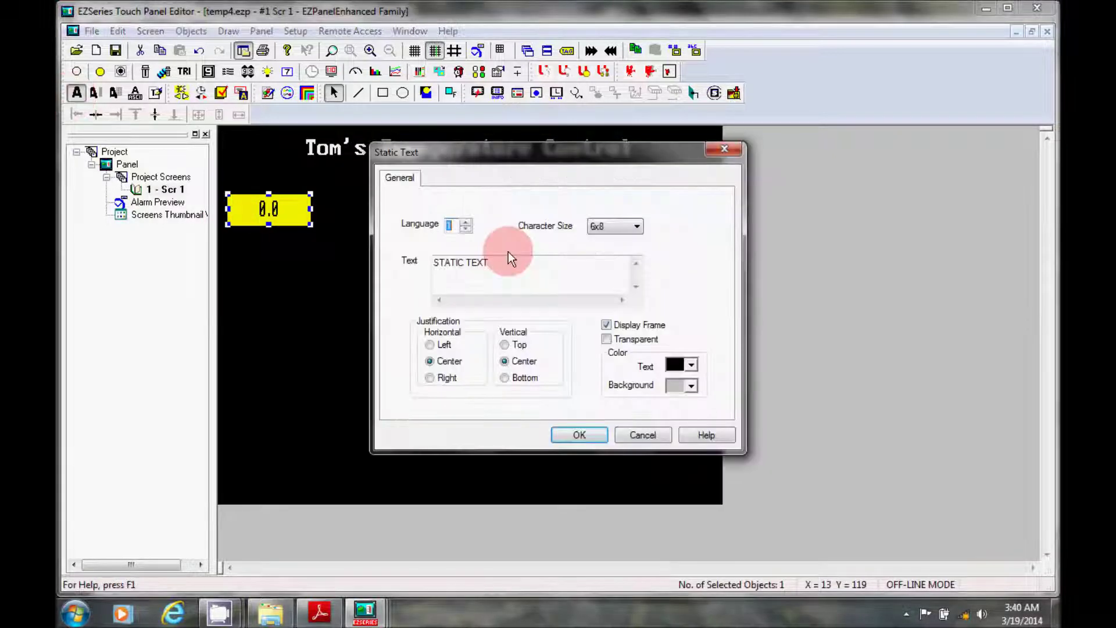
key("Tab")
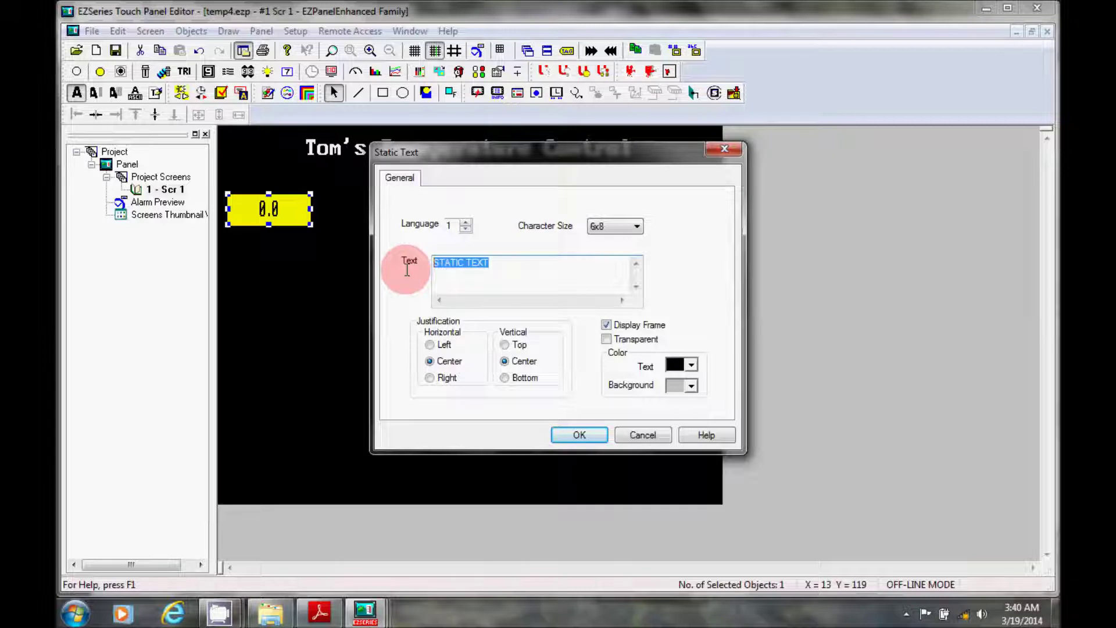
type("Zone ")
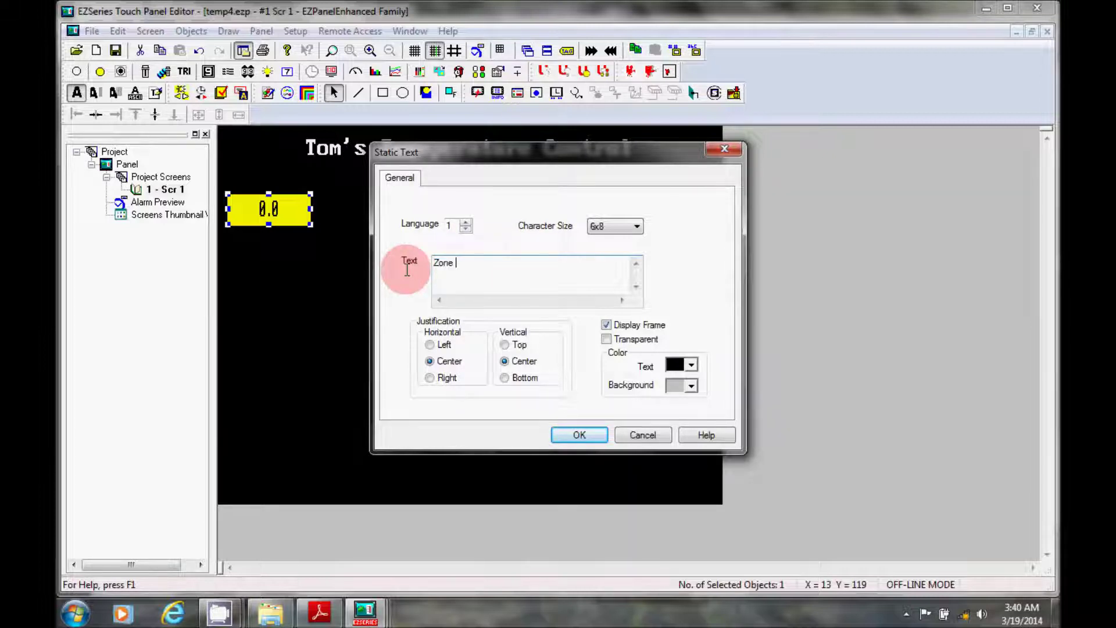
type("1")
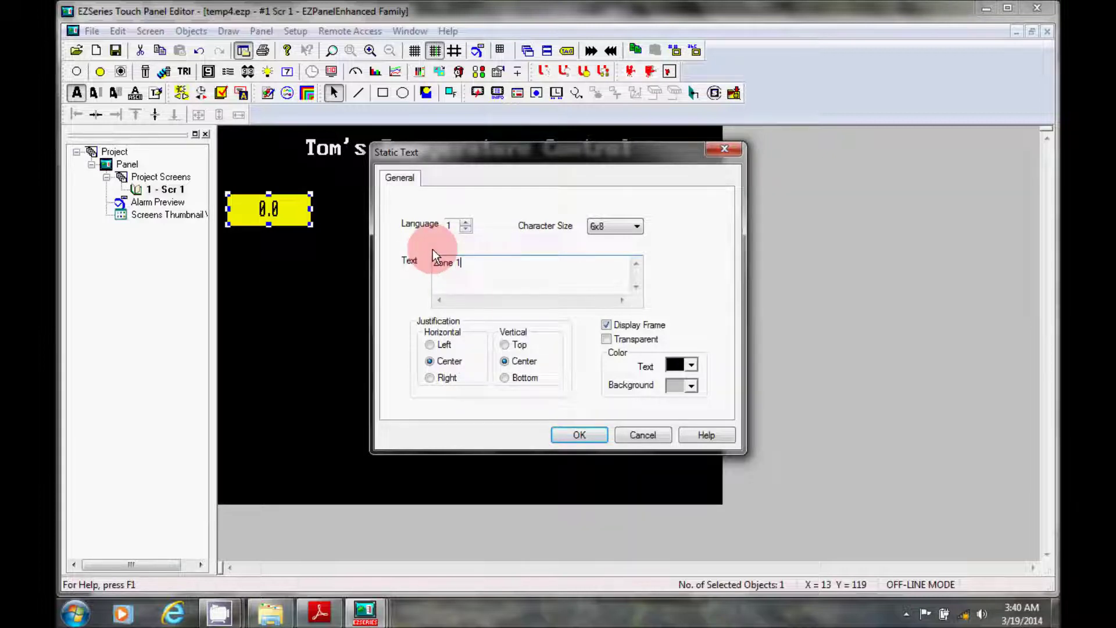
Turn off the Zone 1 text's frame and set its colors to white text on a black background
left_click(623, 326)
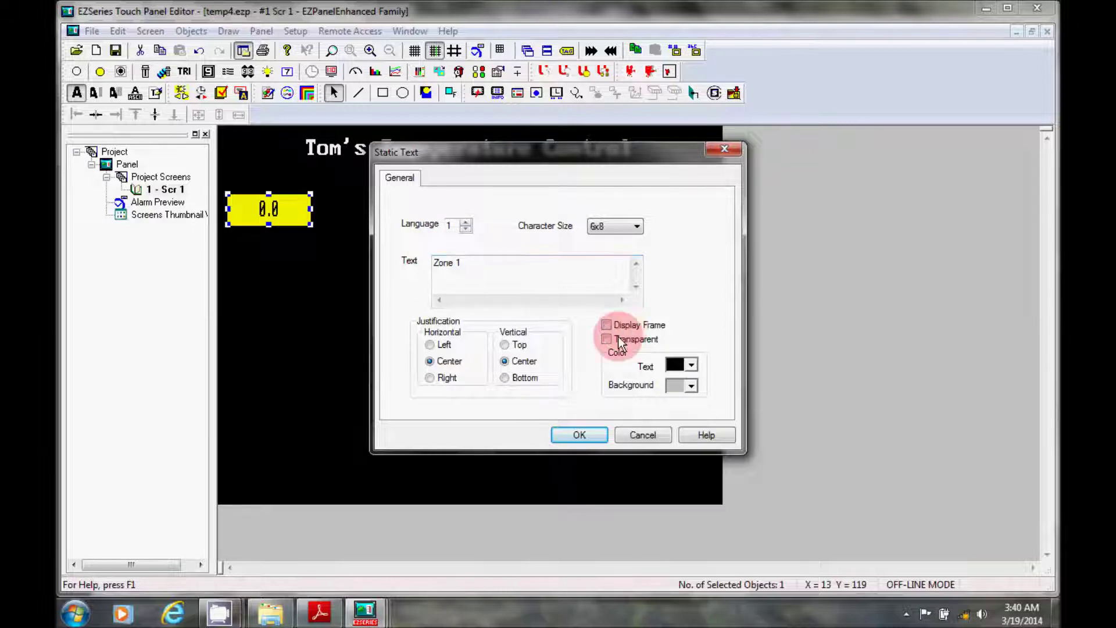
left_click(684, 384)
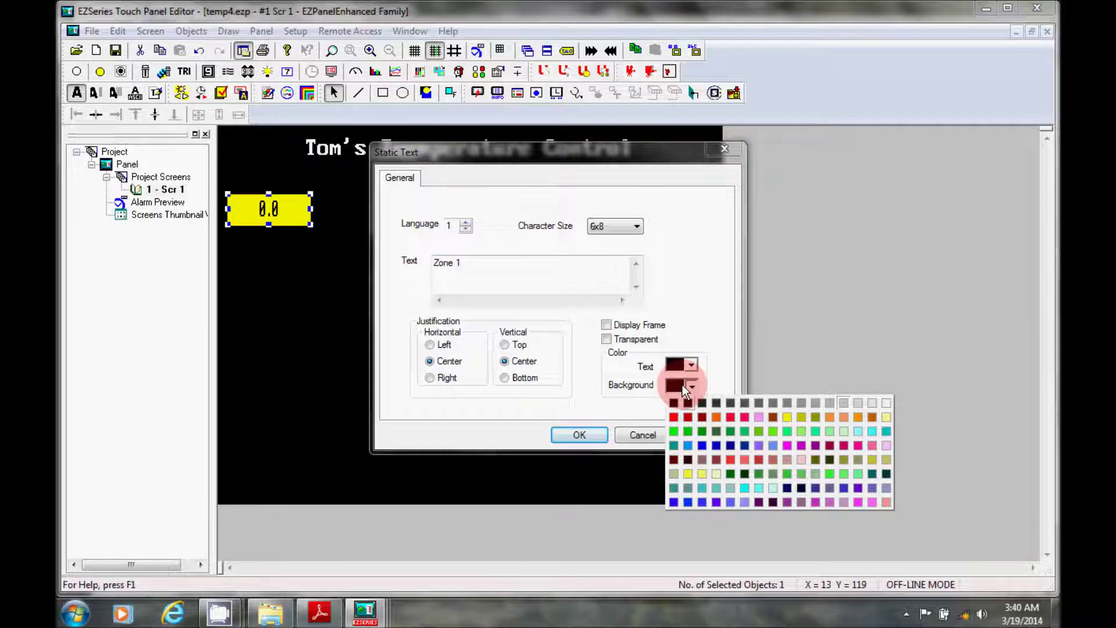
left_click(675, 368)
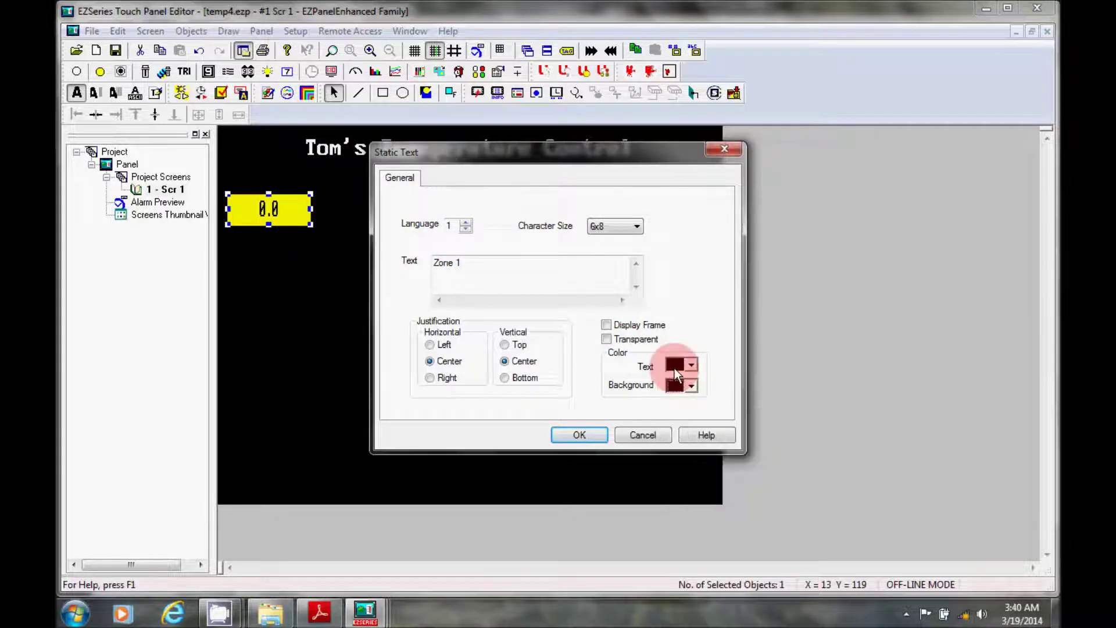
left_click(904, 389)
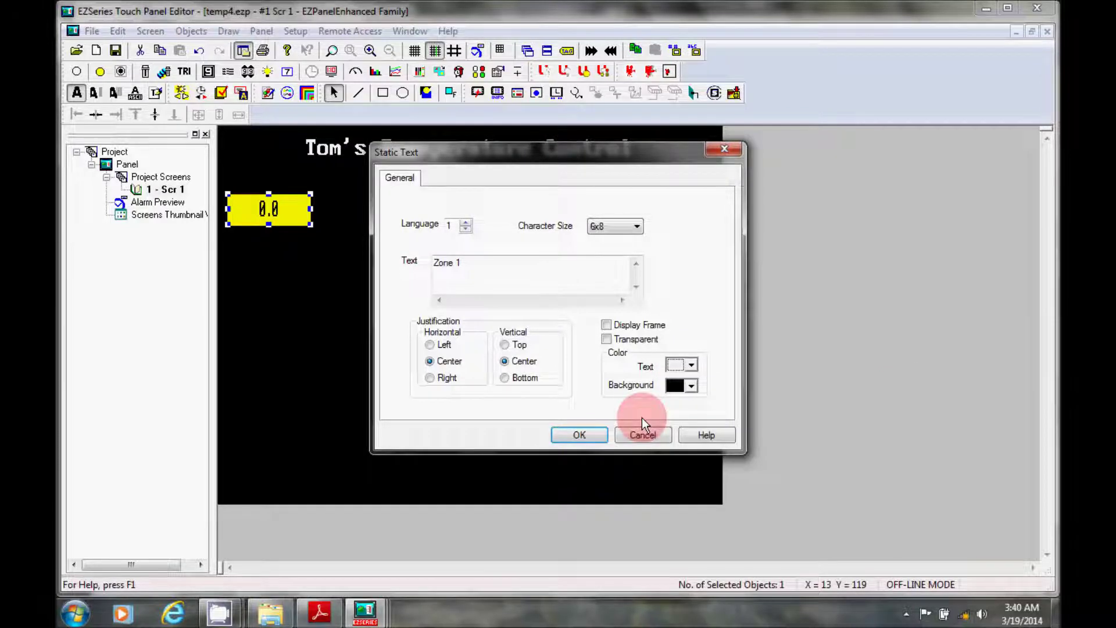
Set the Zone 1 text's character size to 8x32 and place it directly above the yellow numeric display
left_click(619, 227)
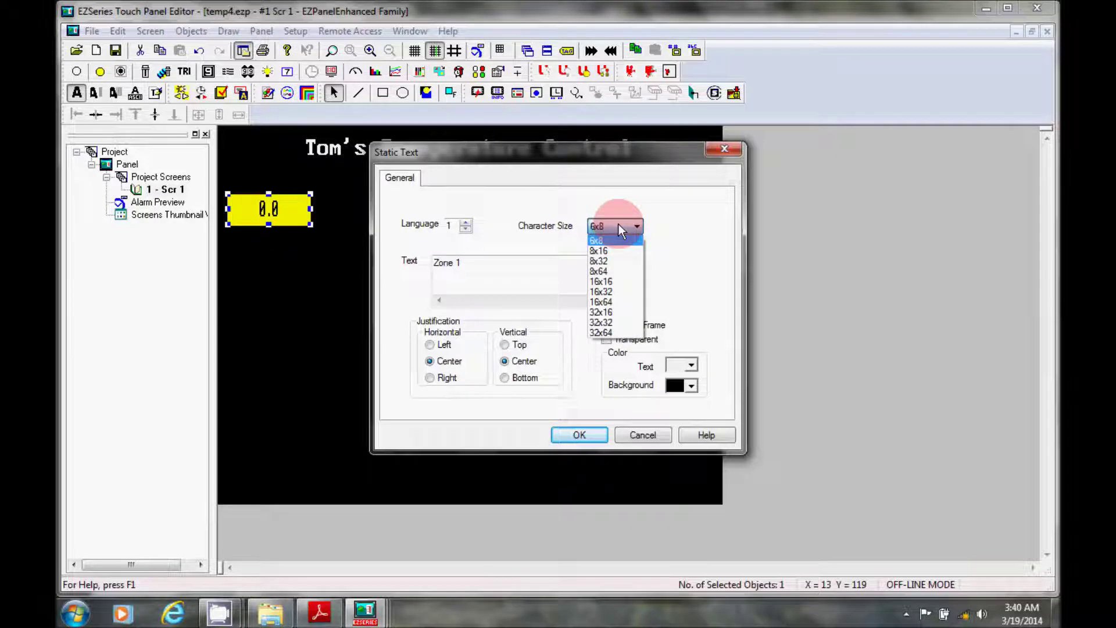
left_click(612, 260)
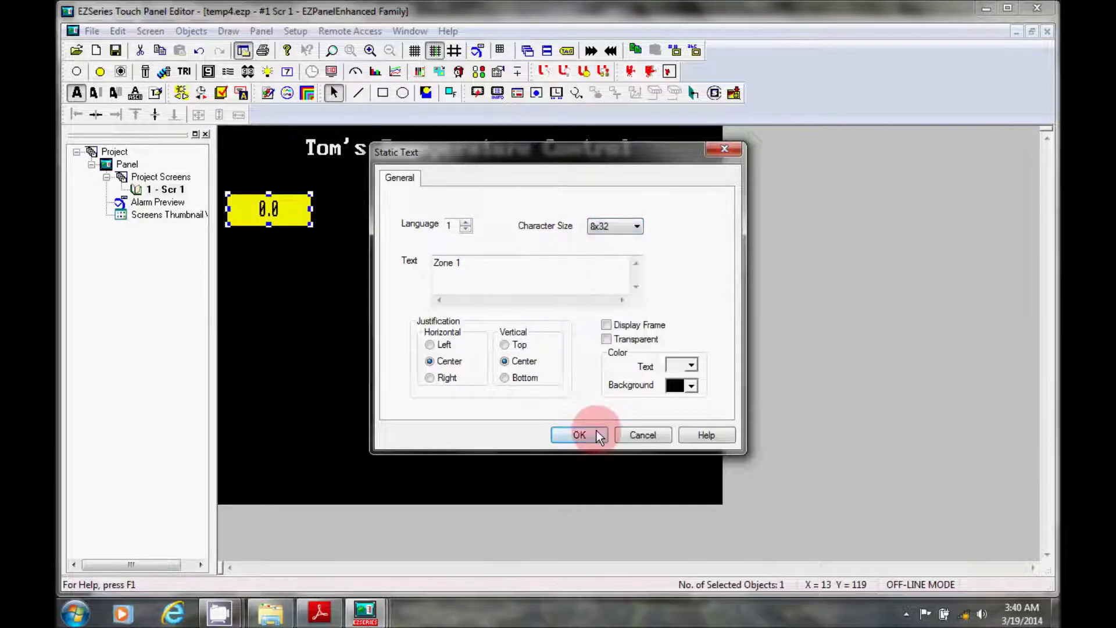
left_click(598, 433)
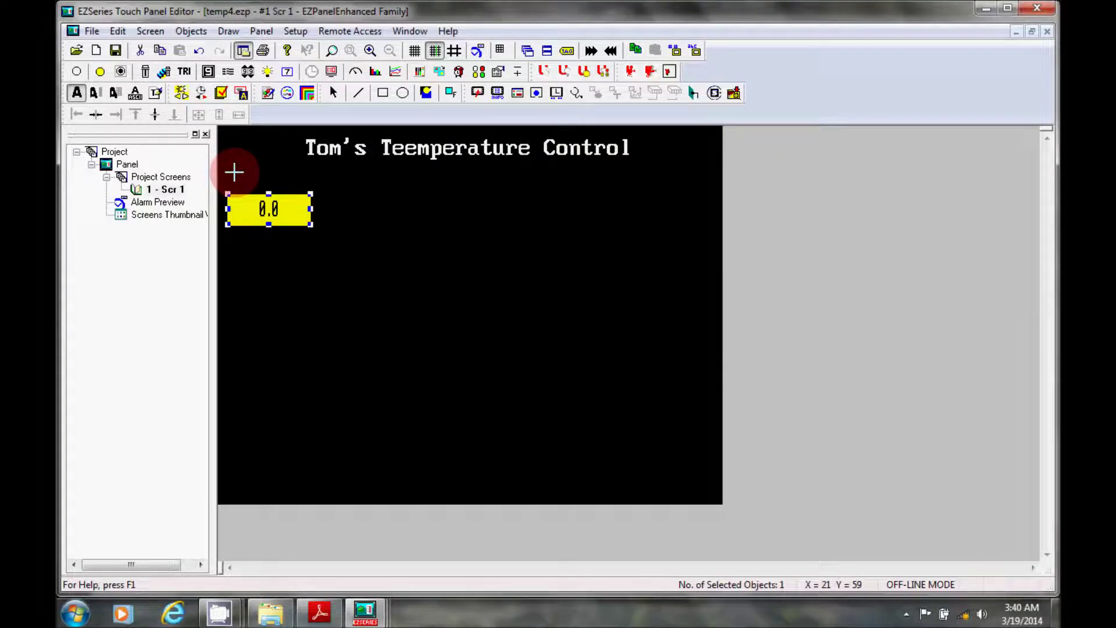
left_click(232, 170)
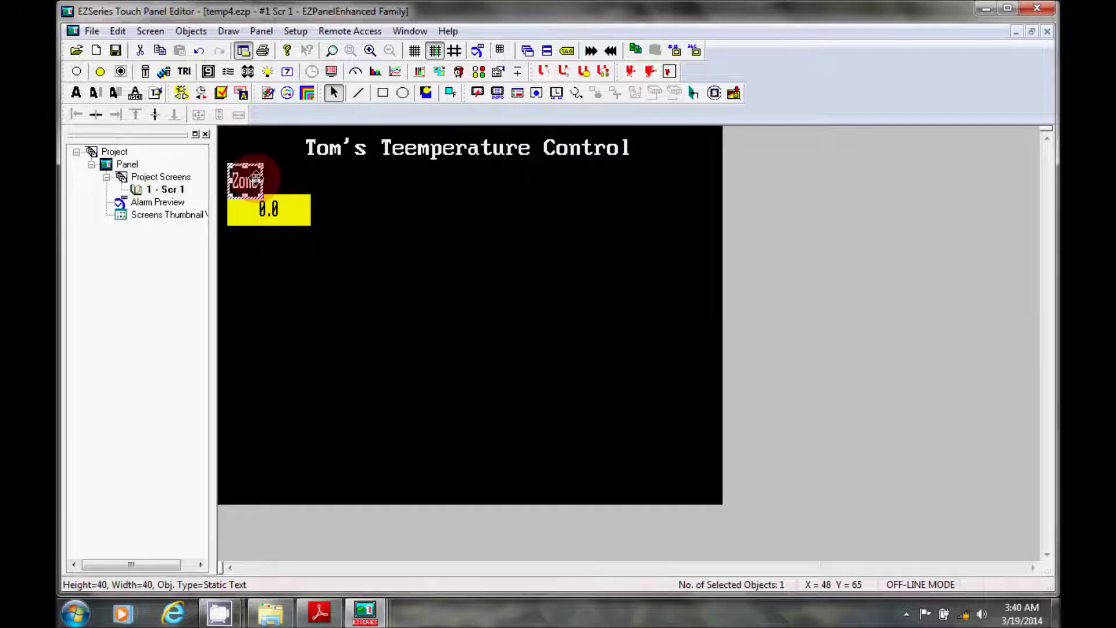
Widen the Zone 1 text to roughly match the yellow numeric display and shift that display slightly down beneath it
left_click_drag(261, 181, 309, 179)
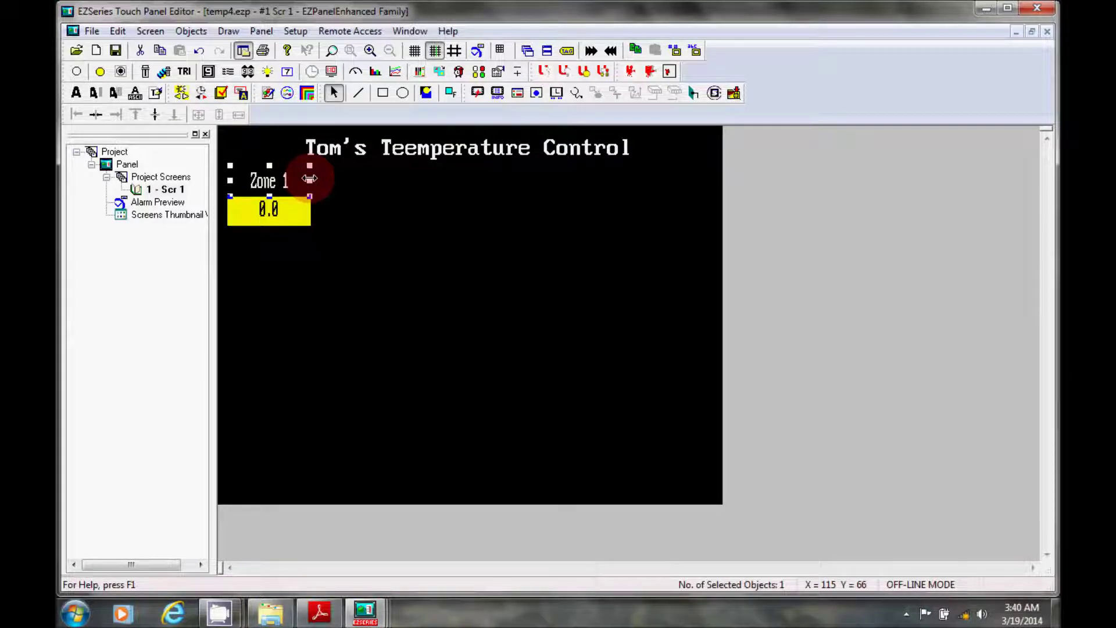
left_click(302, 182)
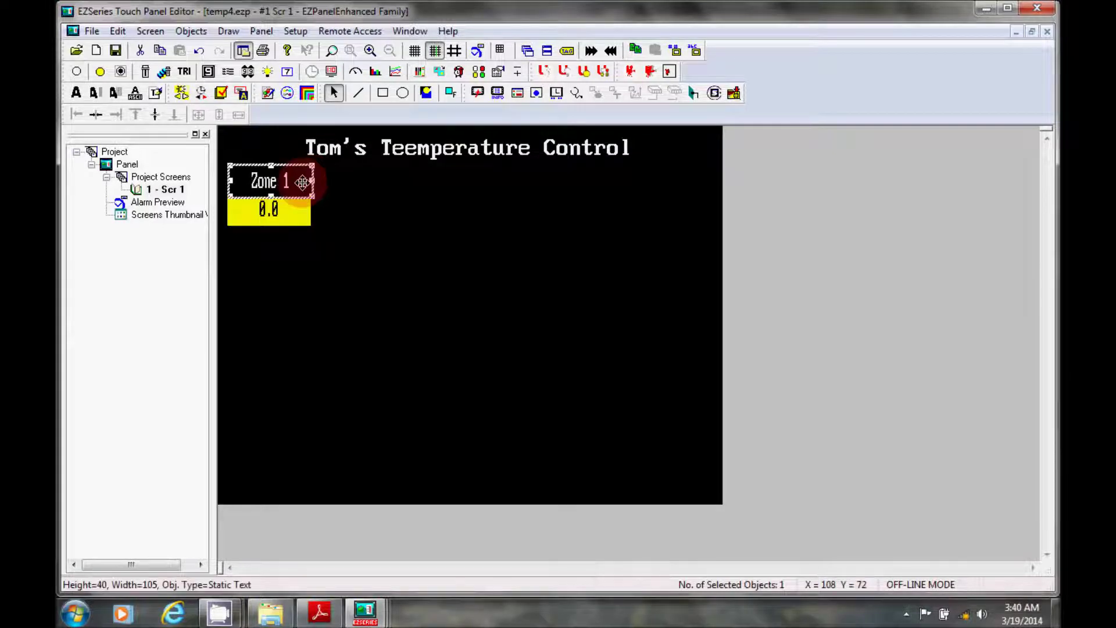
left_click(287, 214)
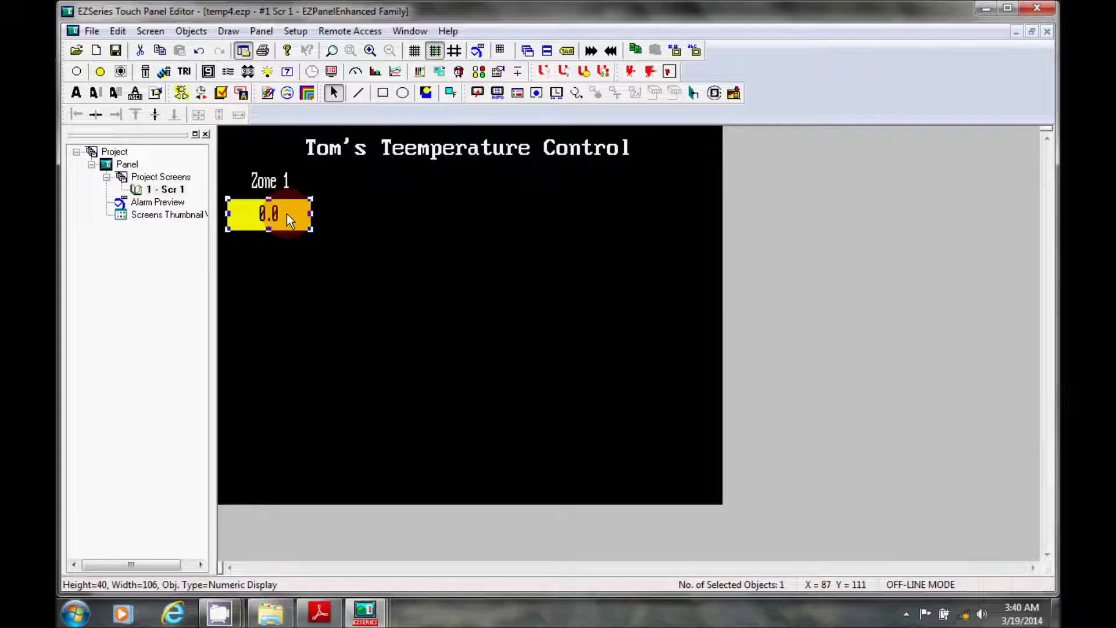
left_click_drag(287, 214, 284, 195)
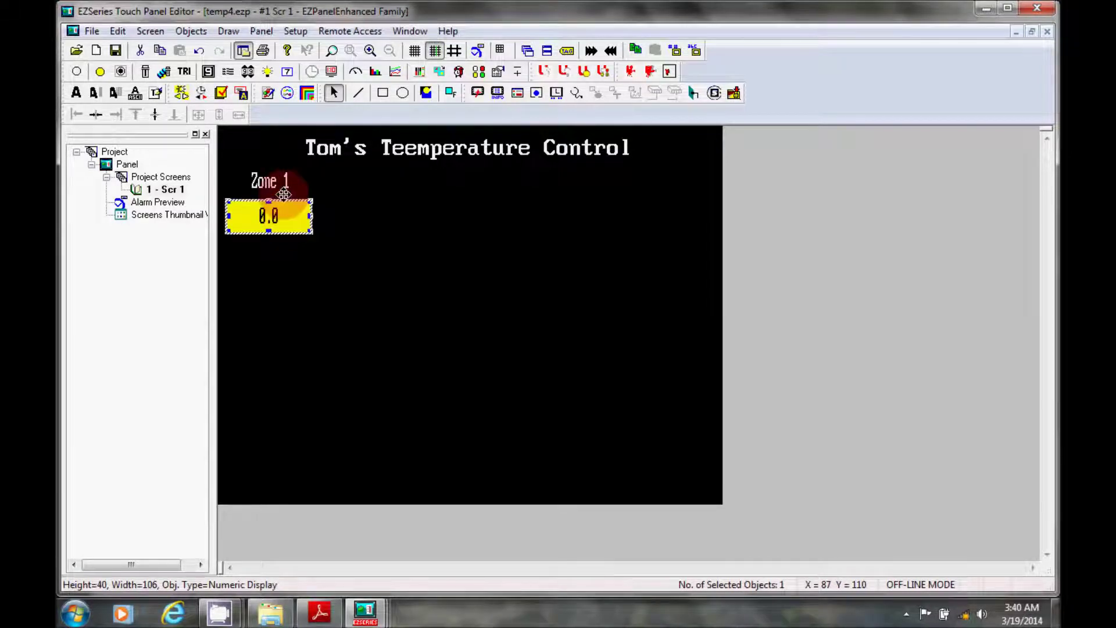
left_click(280, 189)
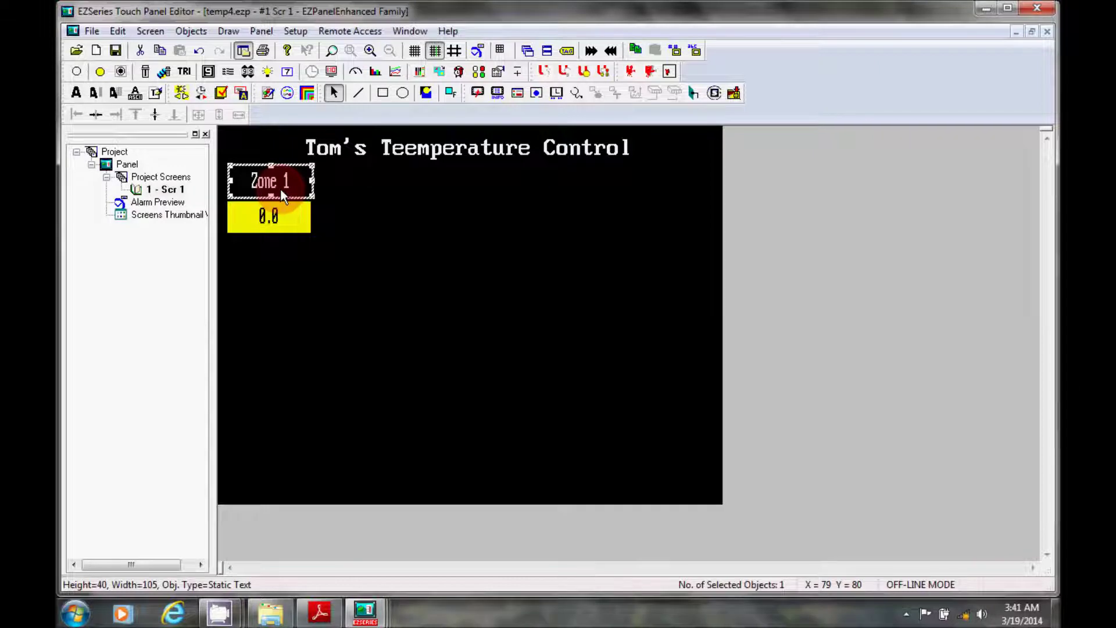
left_click_drag(313, 183, 310, 181)
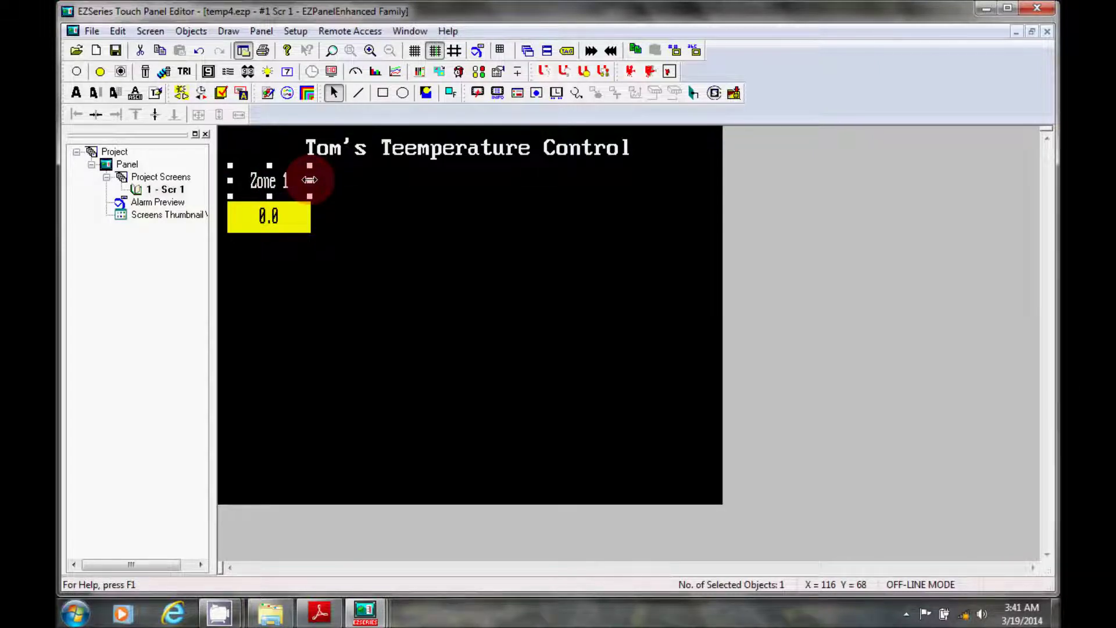
left_click(352, 203)
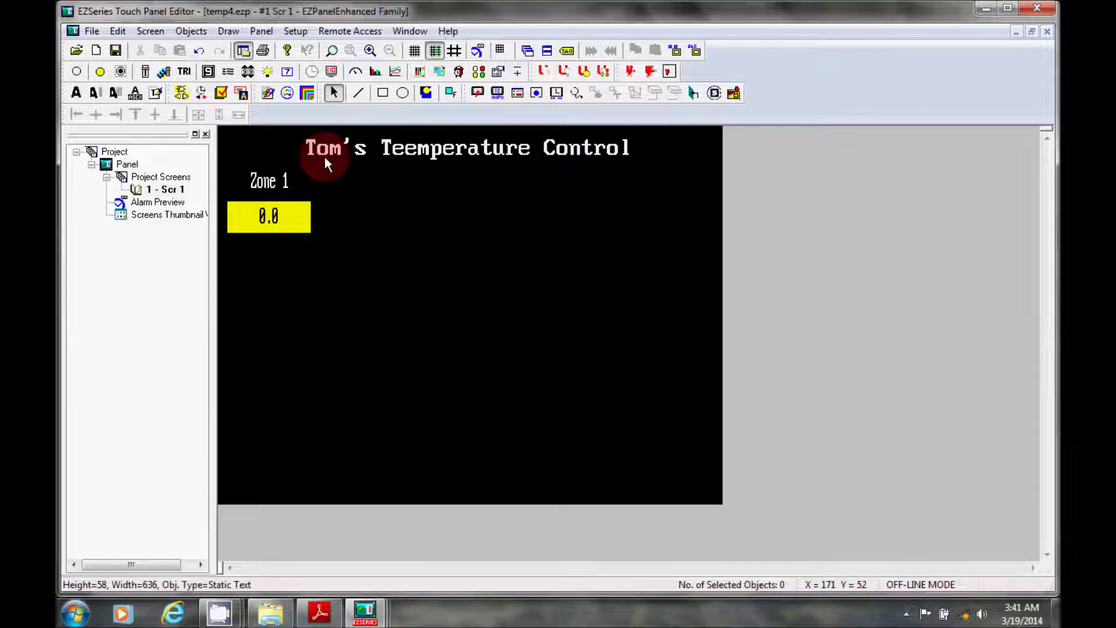
left_click_drag(324, 156, 253, 120)
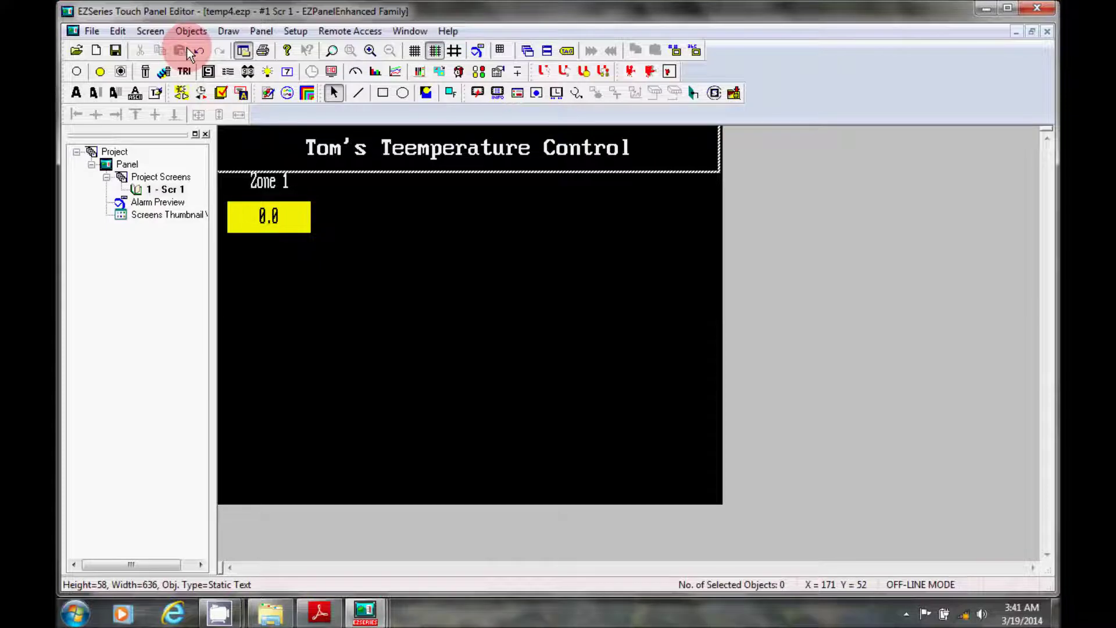
Start a numeric entry object using ZONE 1 Set point as its single entry and display tag
left_click(150, 31)
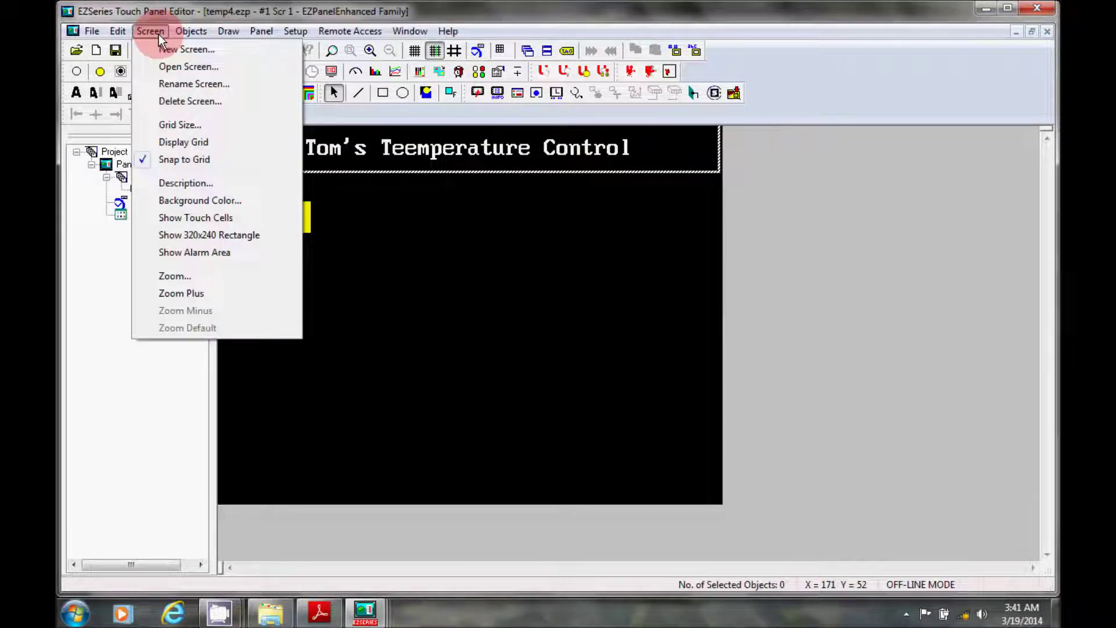
left_click(180, 32)
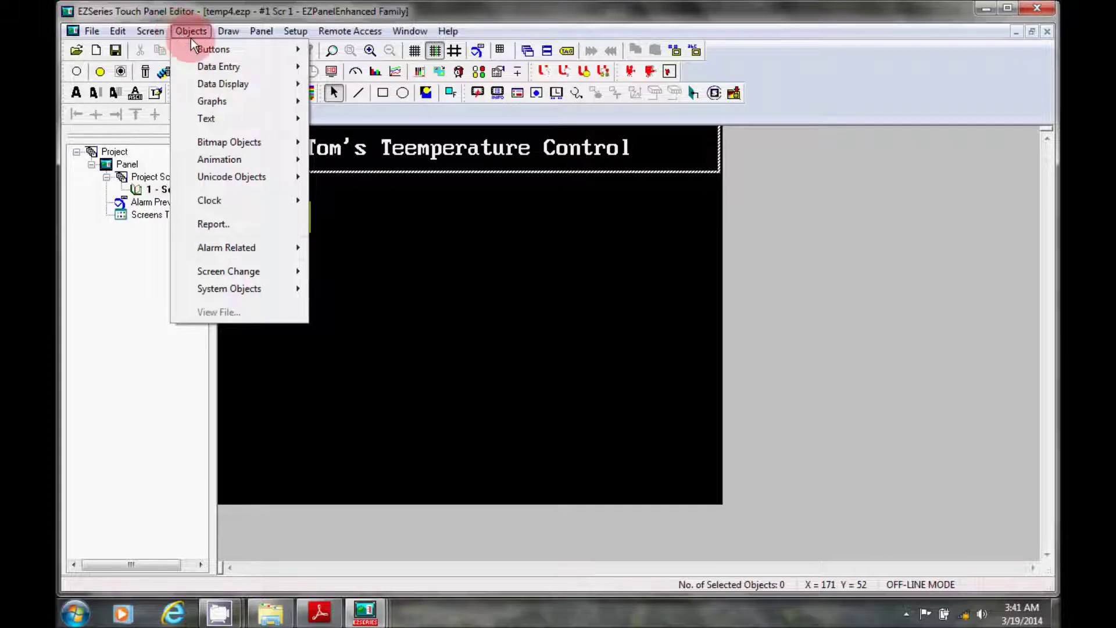
mouse_move(246, 70)
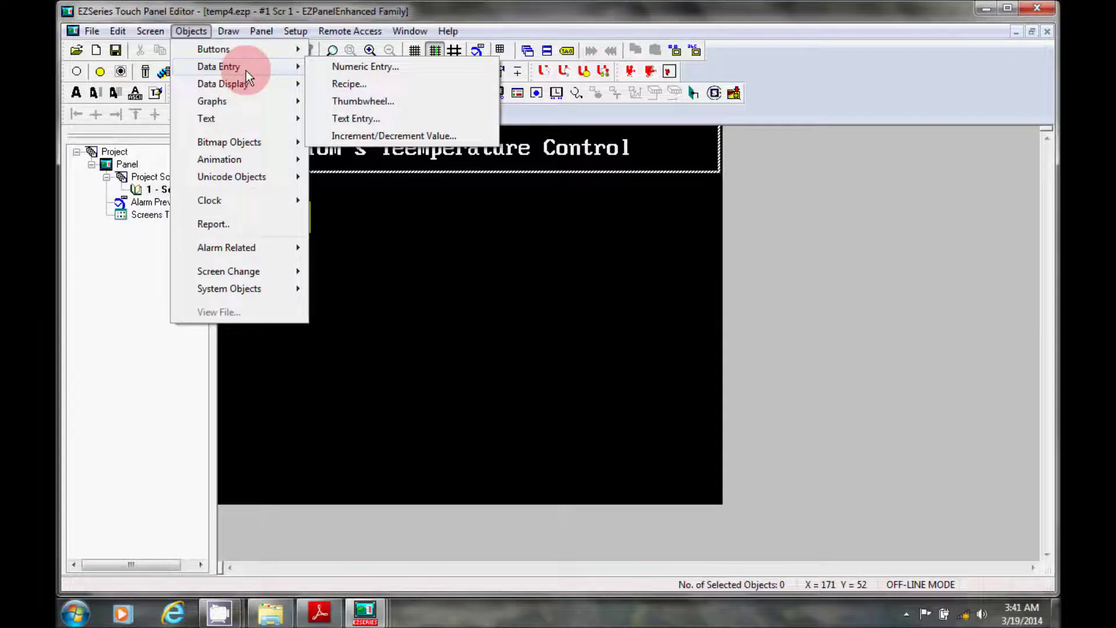
left_click(330, 68)
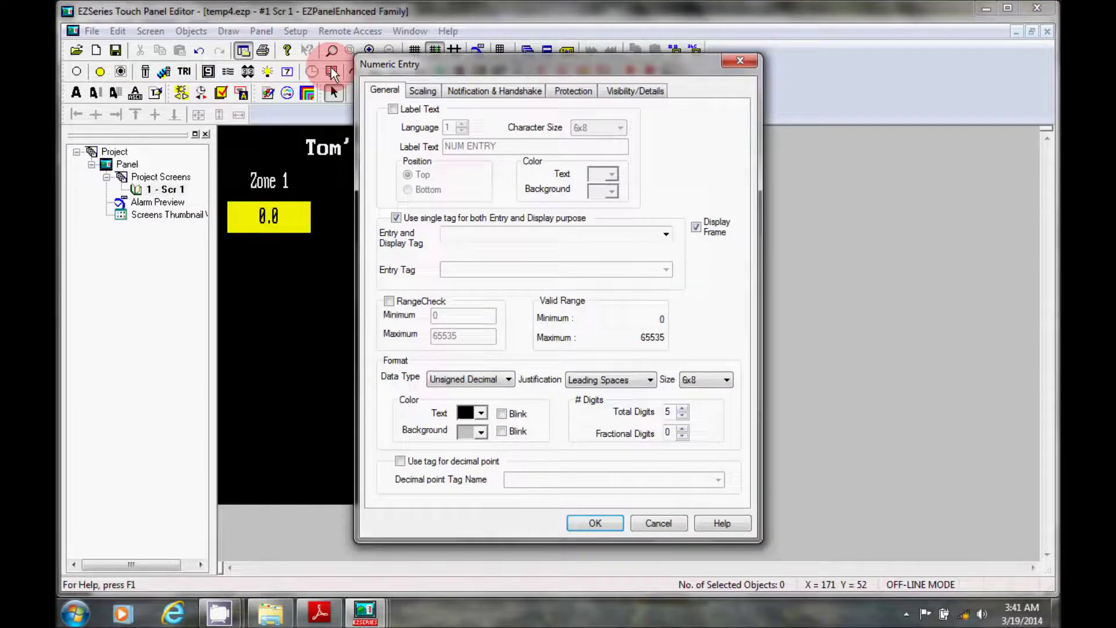
left_click(442, 219)
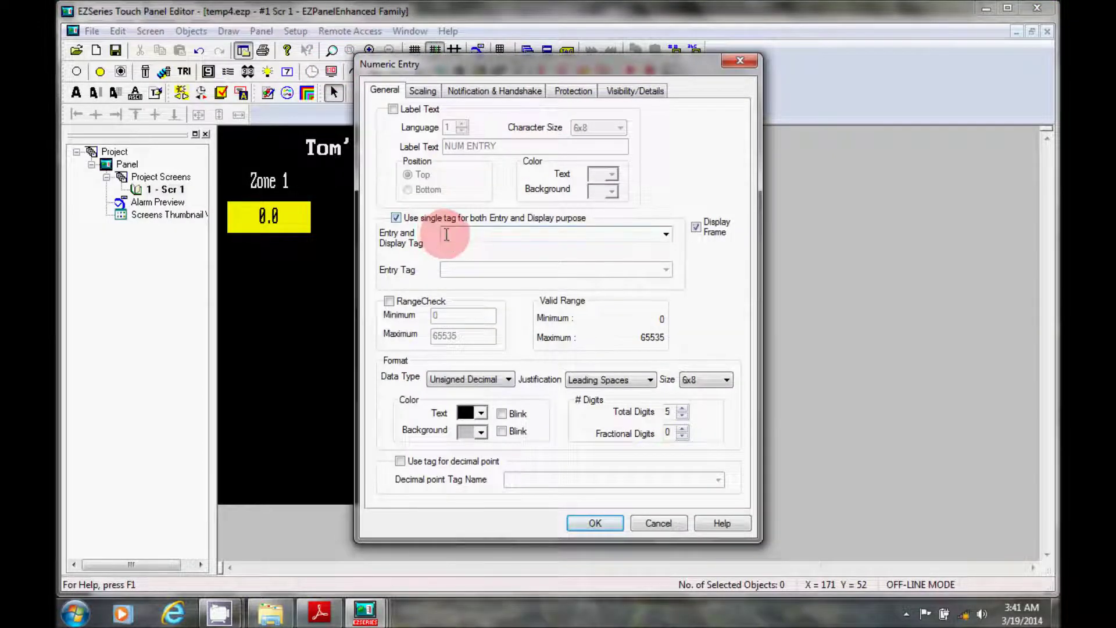
left_click(446, 234)
type("ZONE 1 Set point")
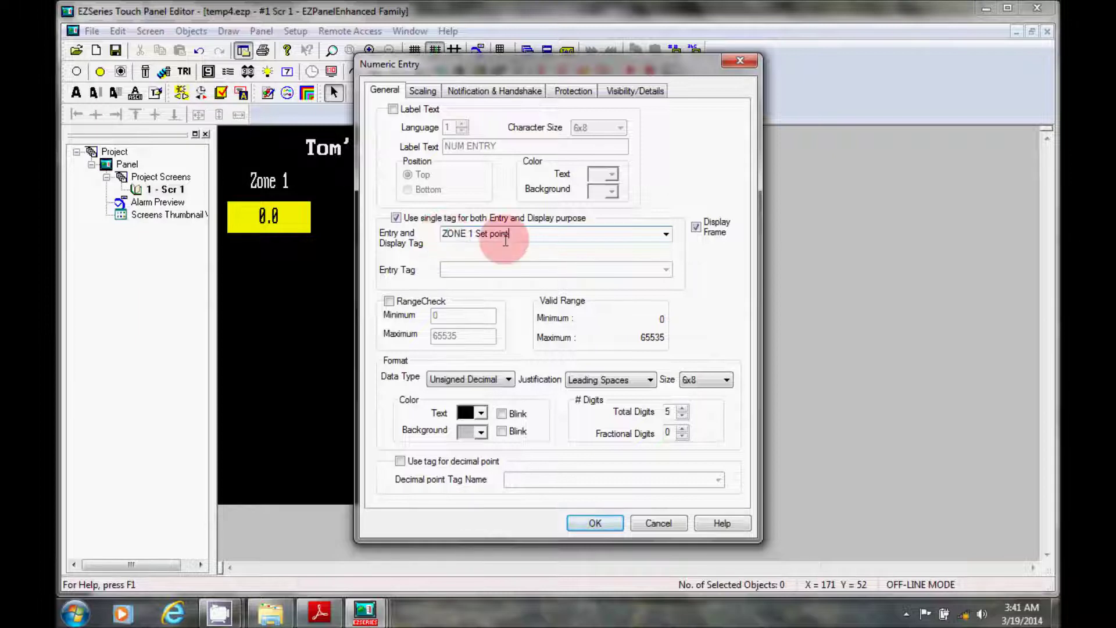
left_click(696, 227)
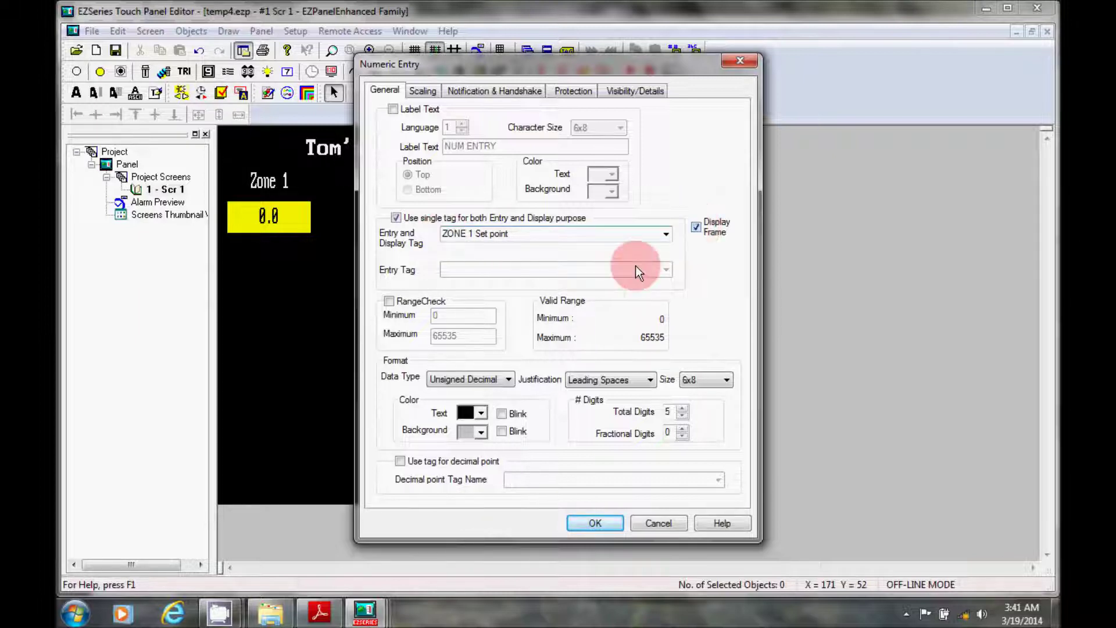
Add the new ZONE 1 SET POINT tag with address 4098 and data type UNSIGNED_INT_16
left_click(411, 301)
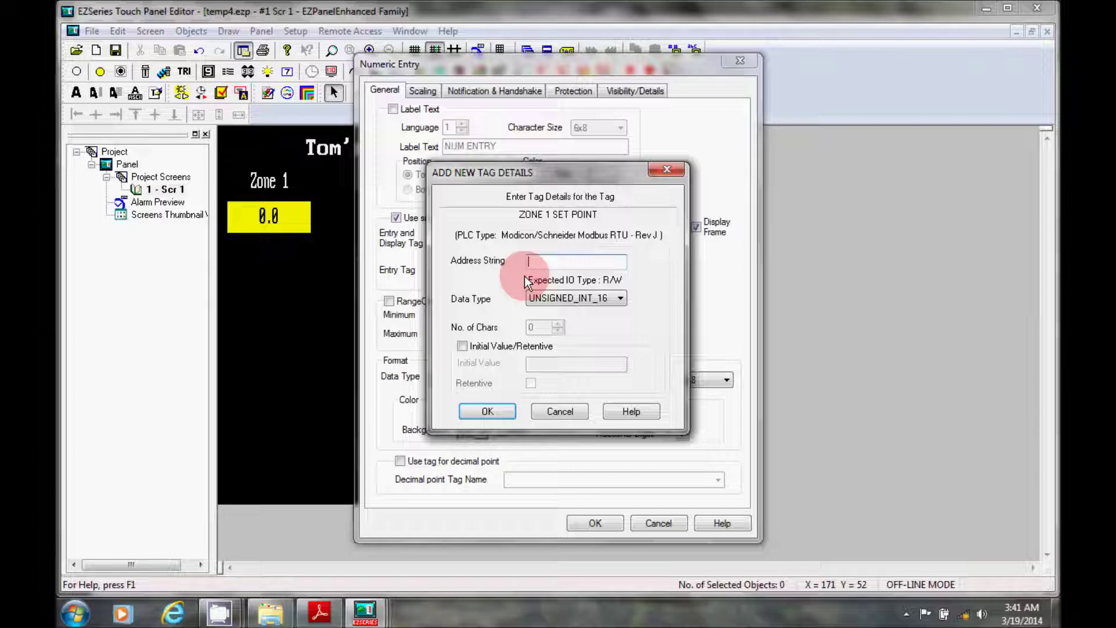
type("4098")
left_click(495, 411)
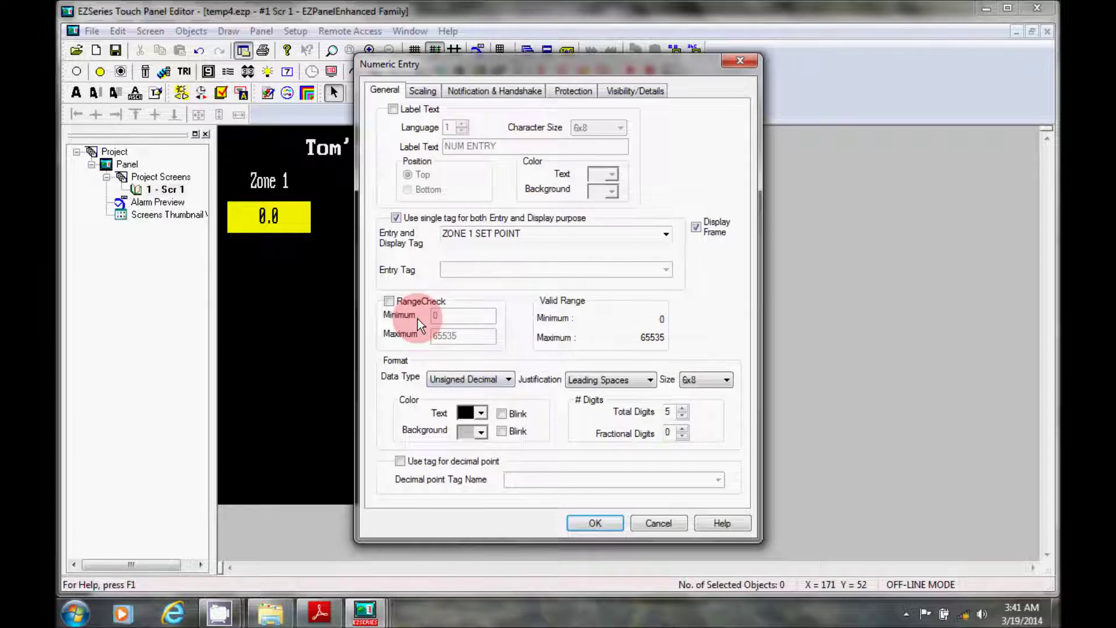
Enable range checking for the numeric entry and set its maximum to 15000
left_click(404, 299)
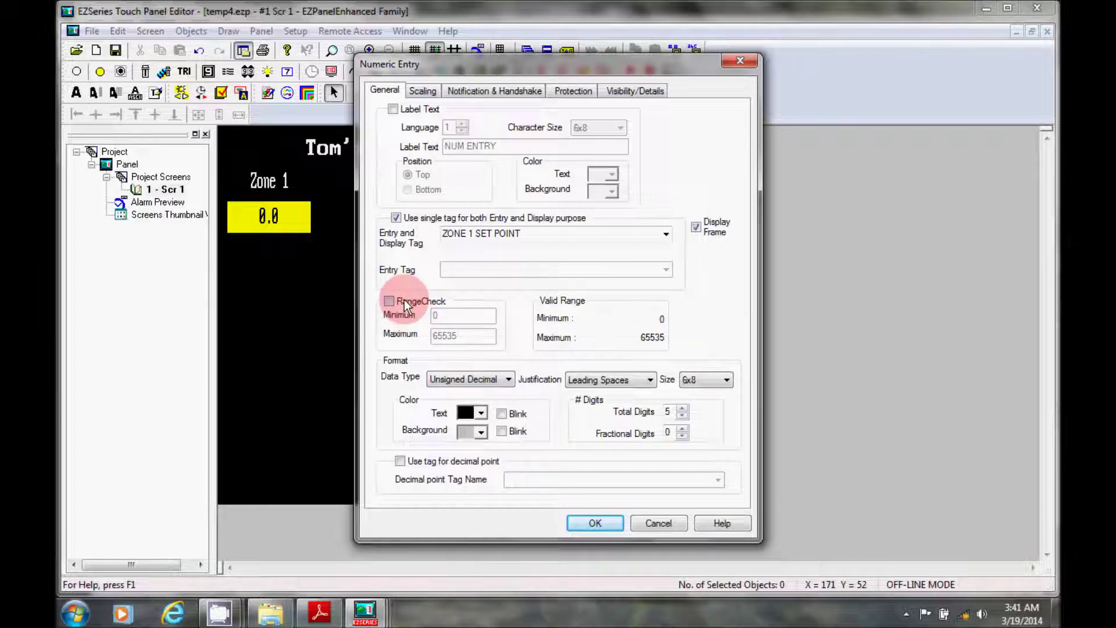
left_click(469, 332)
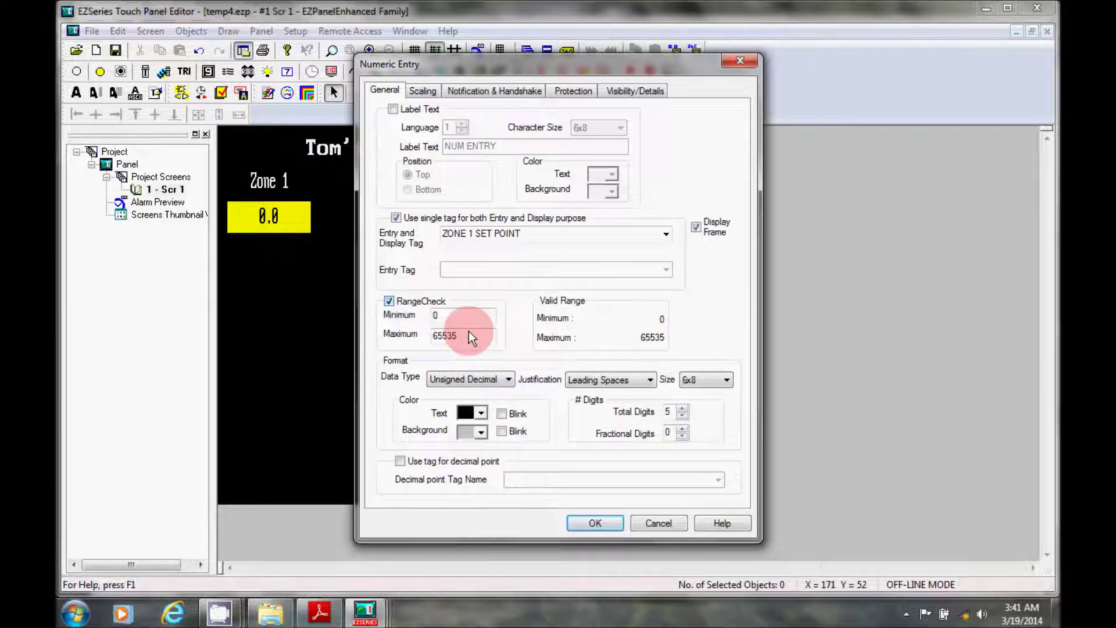
left_click_drag(469, 332, 413, 337)
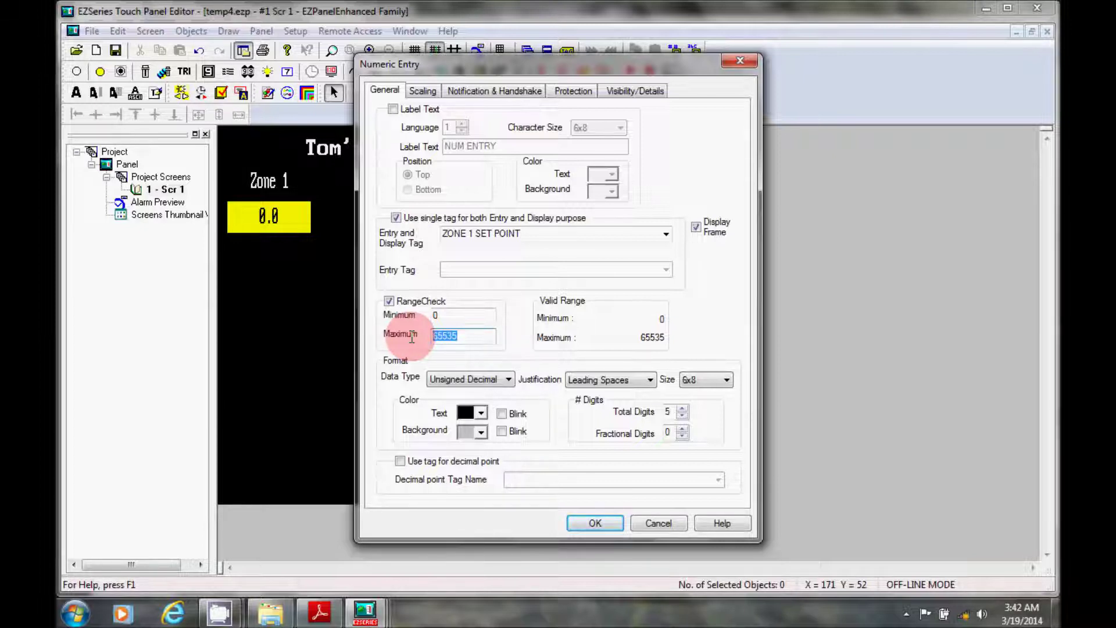
type("15")
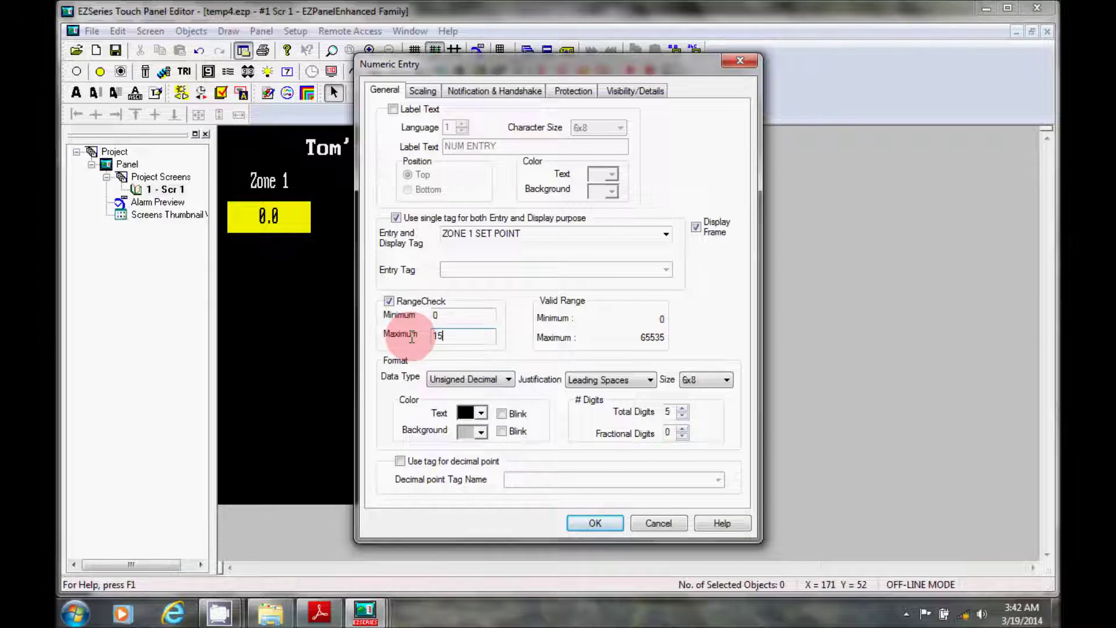
type("000")
Set the numeric entry to 1 fractional digit and a character size of 8x32
left_click(713, 384)
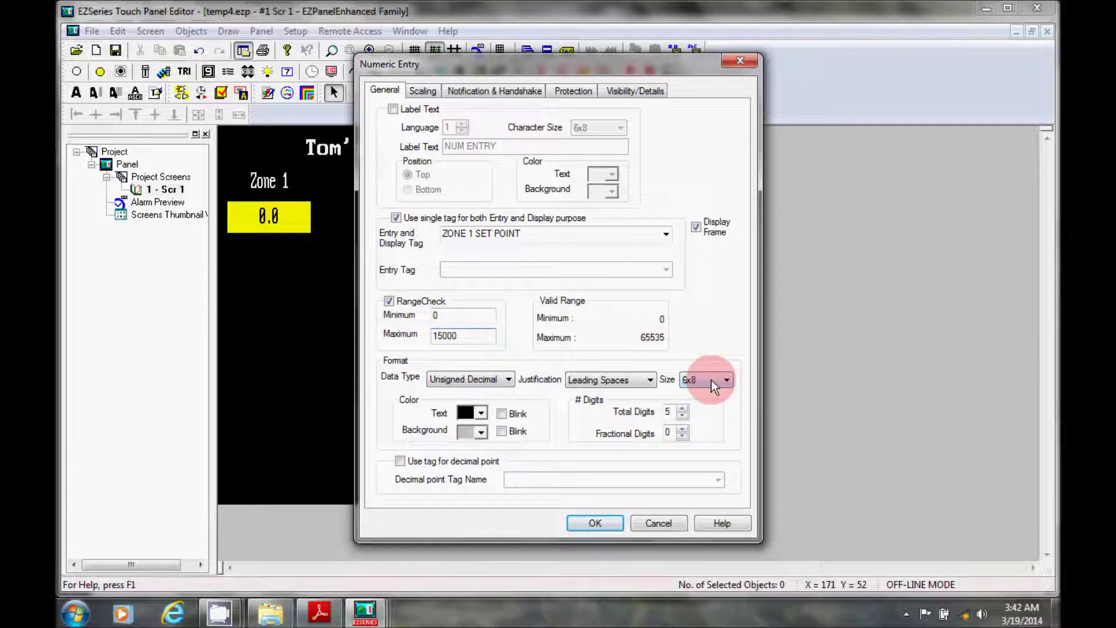
left_click(682, 431)
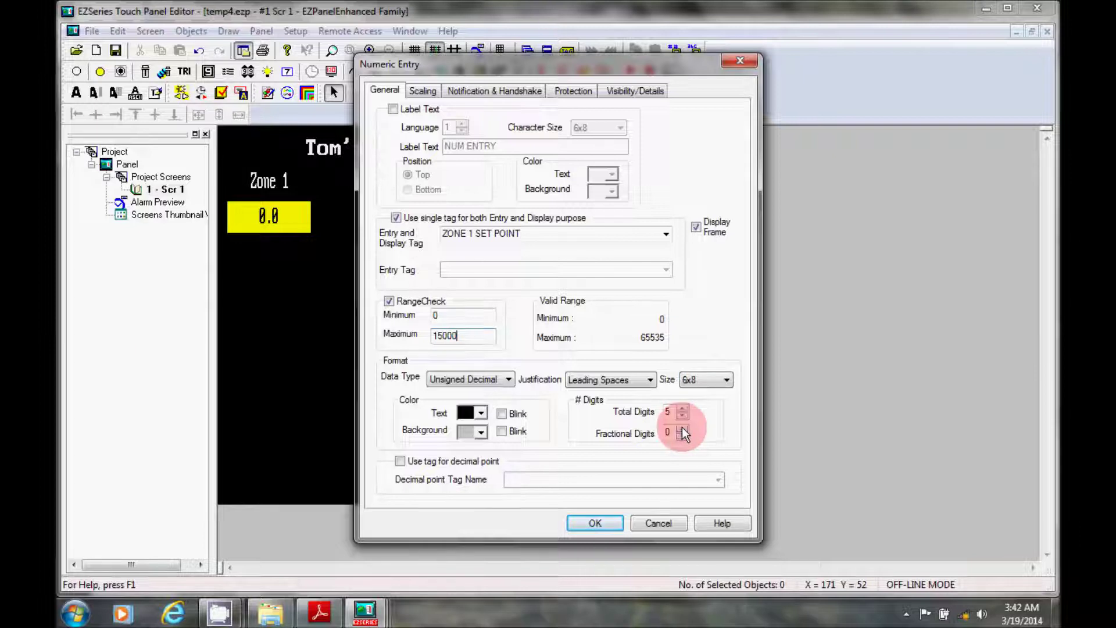
left_click(682, 428)
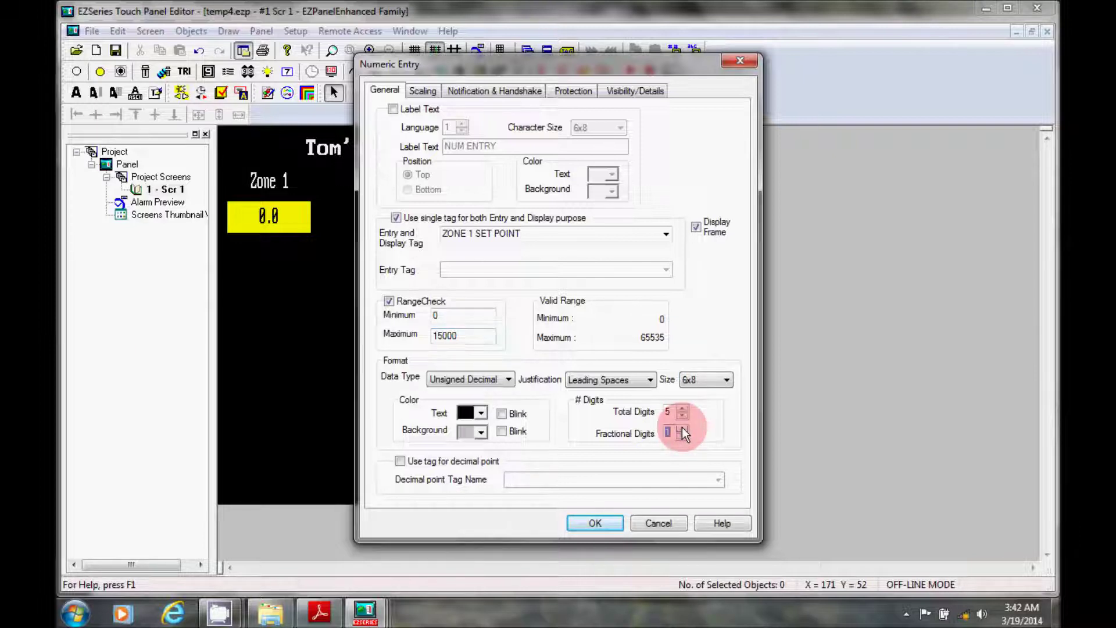
left_click(699, 383)
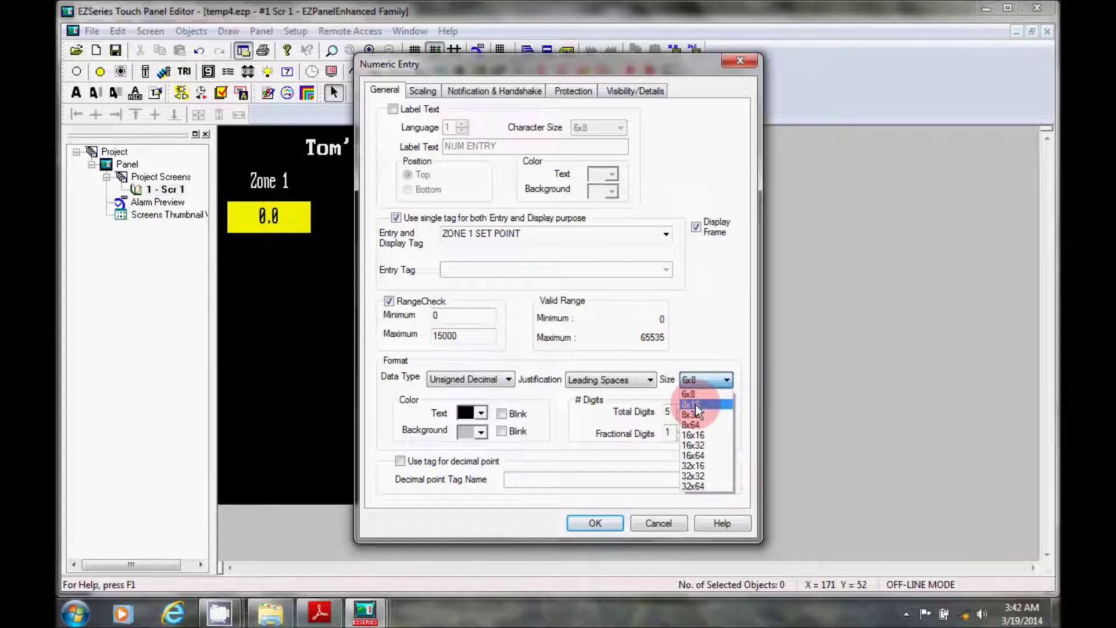
left_click(696, 414)
Give the numeric entry a cyan background and accept its settings
left_click(557, 474)
left_click(474, 430)
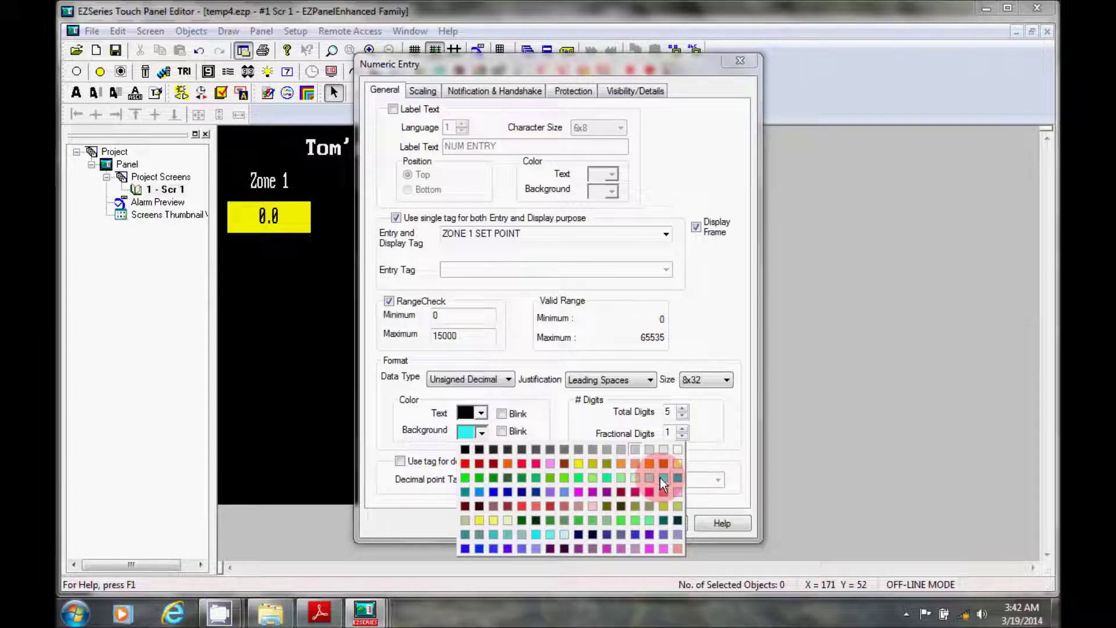
left_click(661, 477)
left_click(583, 524)
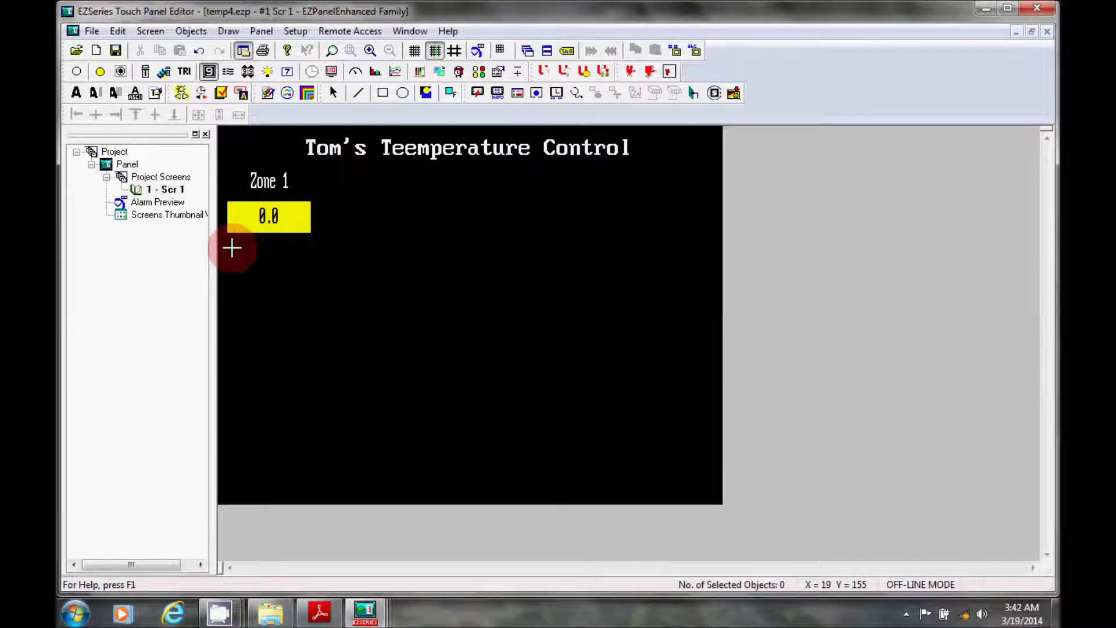
Place the numeric entry below the yellow display, widen it to about 108 and nudge it slightly upward
left_click(232, 248)
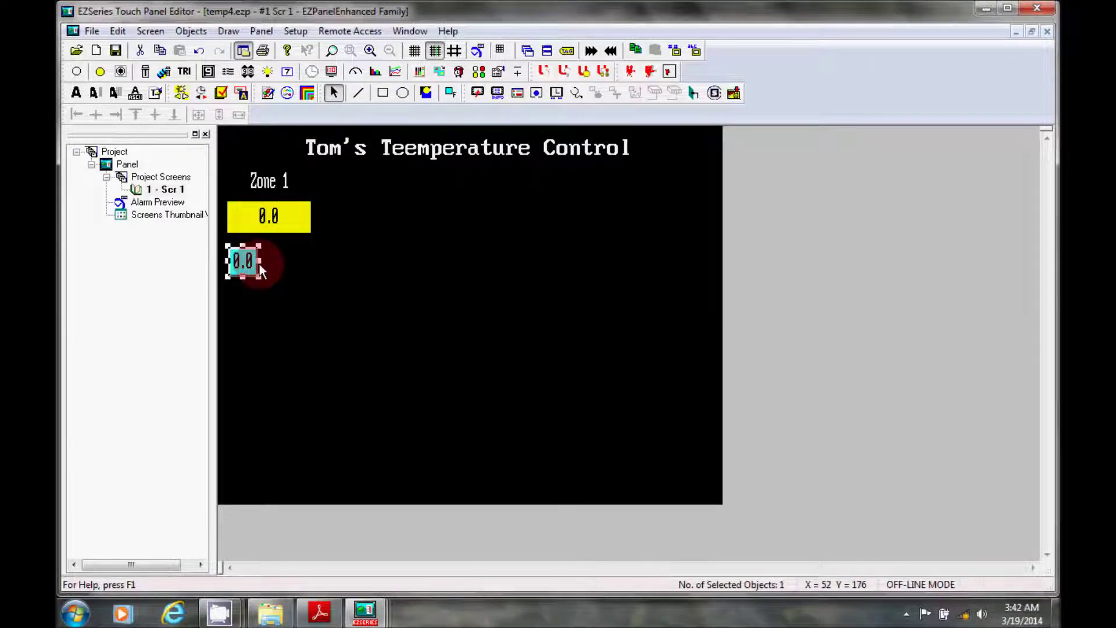
left_click_drag(260, 263, 312, 257)
left_click(309, 354)
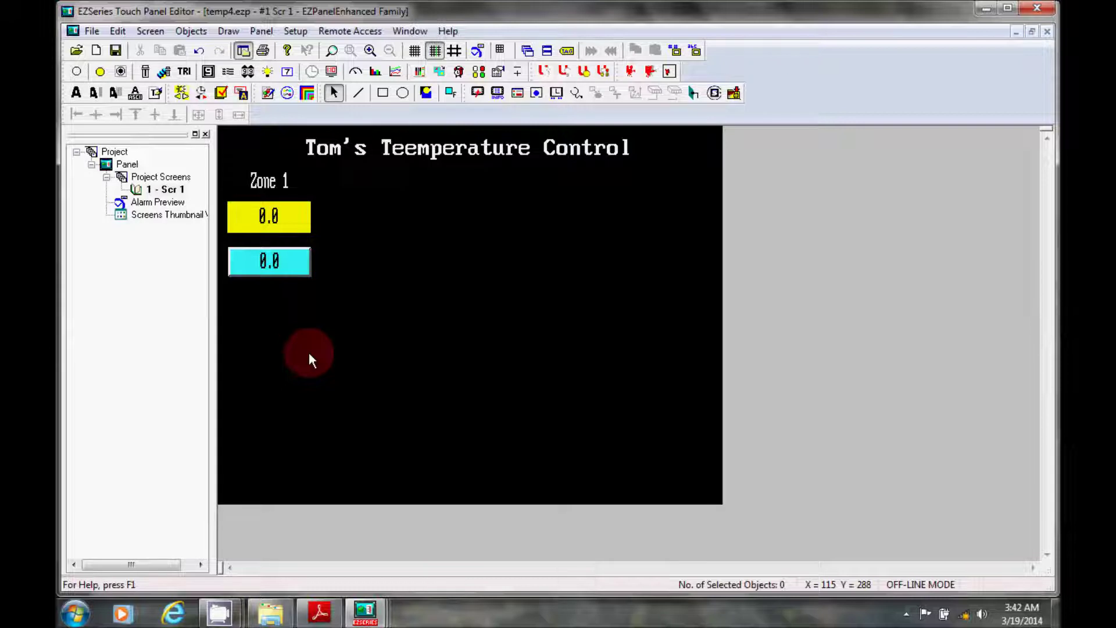
left_click(251, 257)
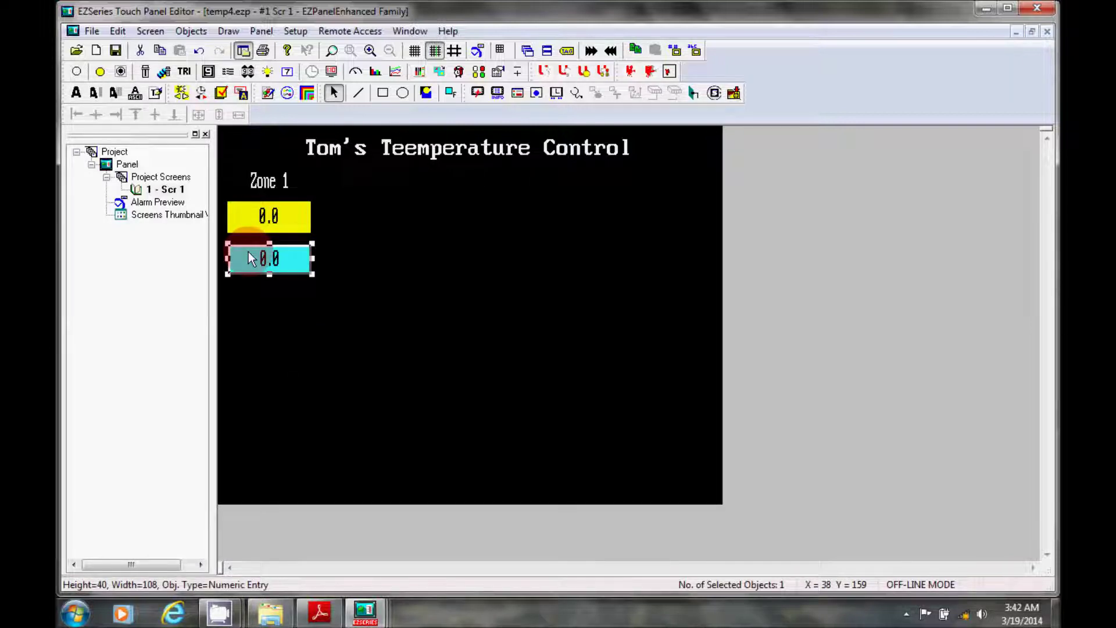
left_click_drag(251, 258, 251, 256)
double_click(248, 253)
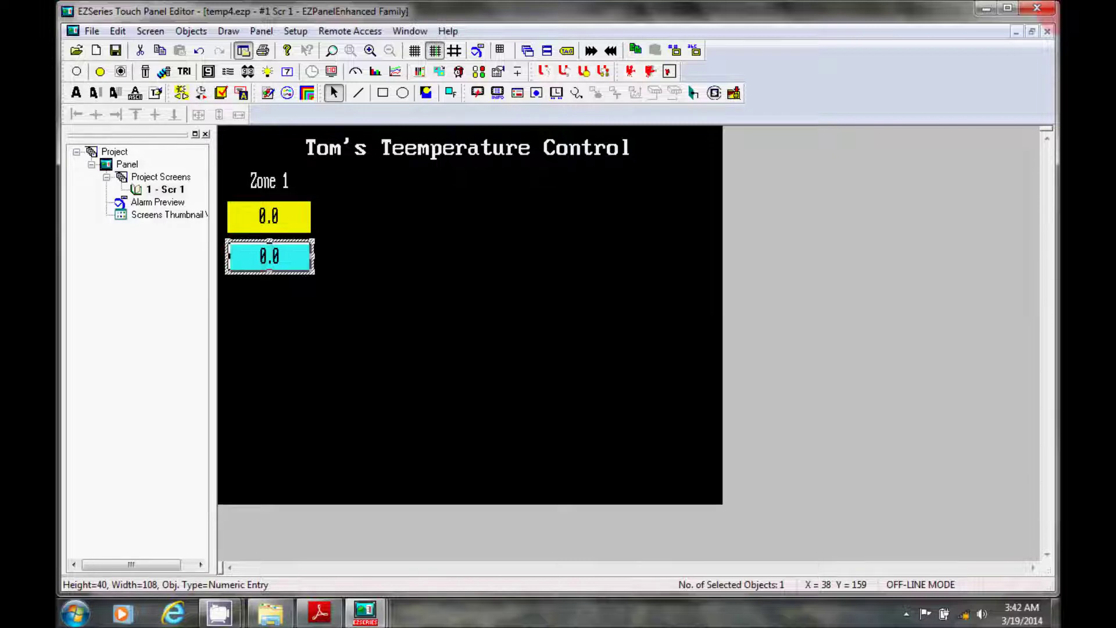
left_click(519, 344)
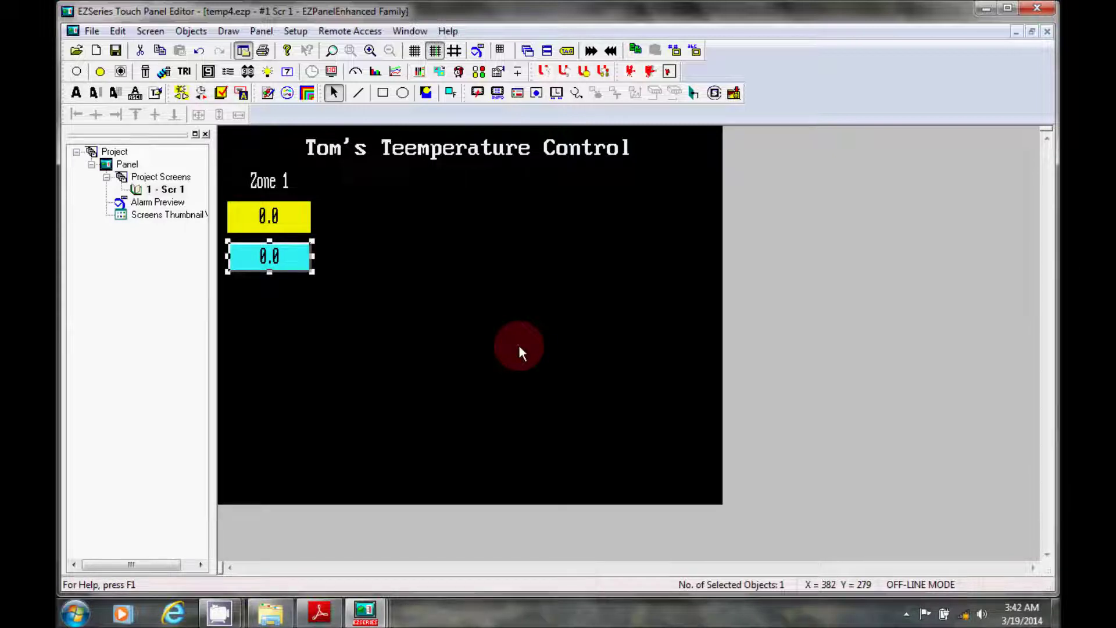
Add a toggle button tied to a new tag ZONE ON/OFF with the address 404201/0
left_click(78, 73)
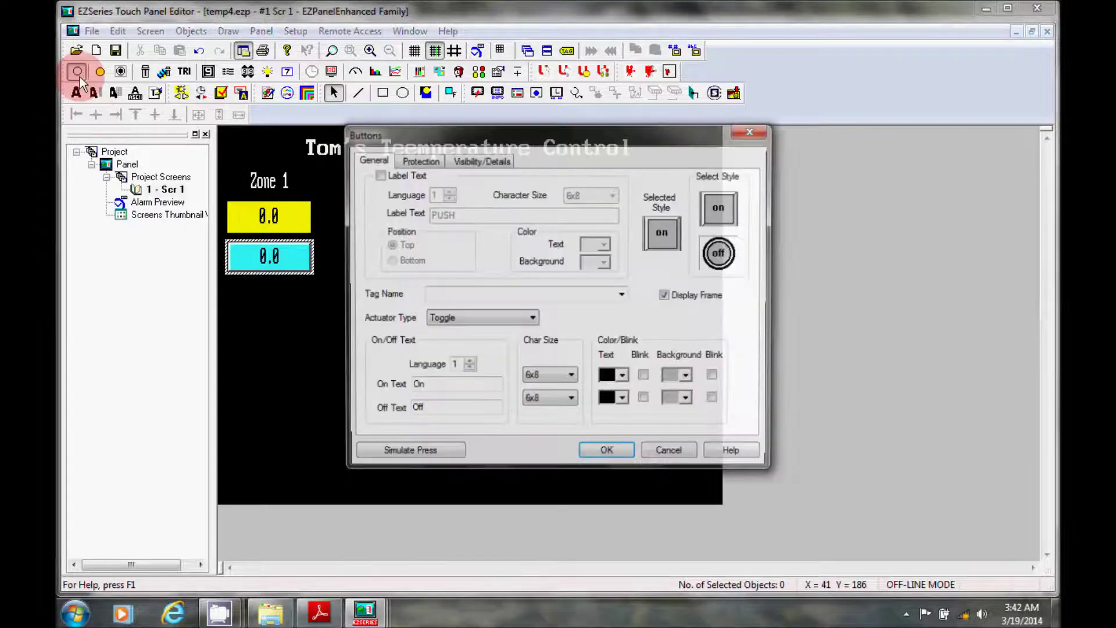
left_click(444, 292)
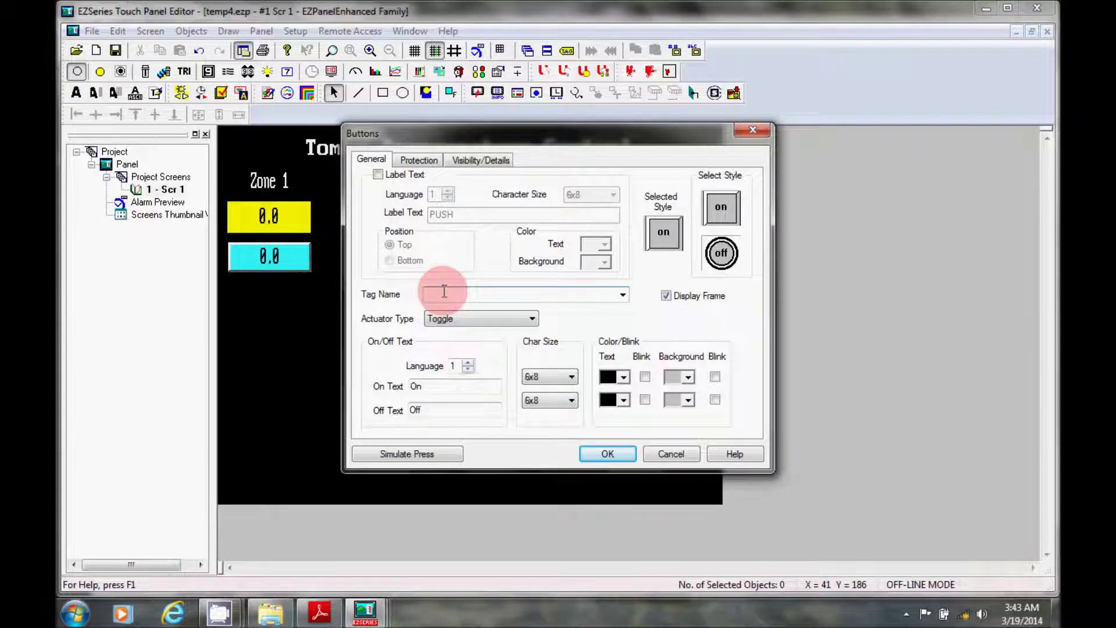
type("ZONE 0")
type("N/OFF")
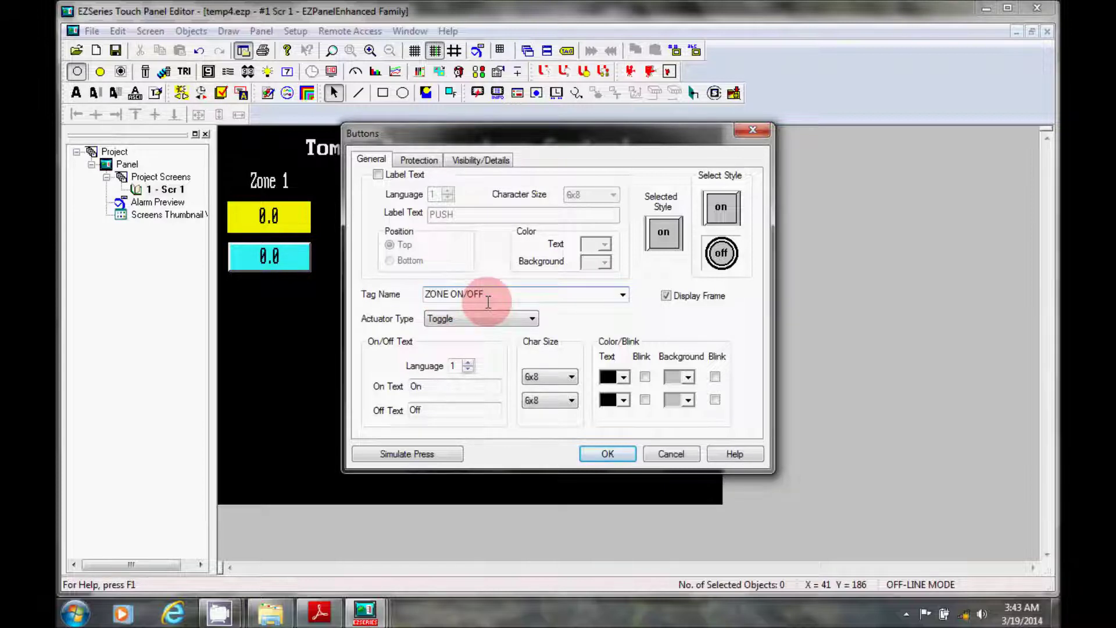
left_click(667, 294)
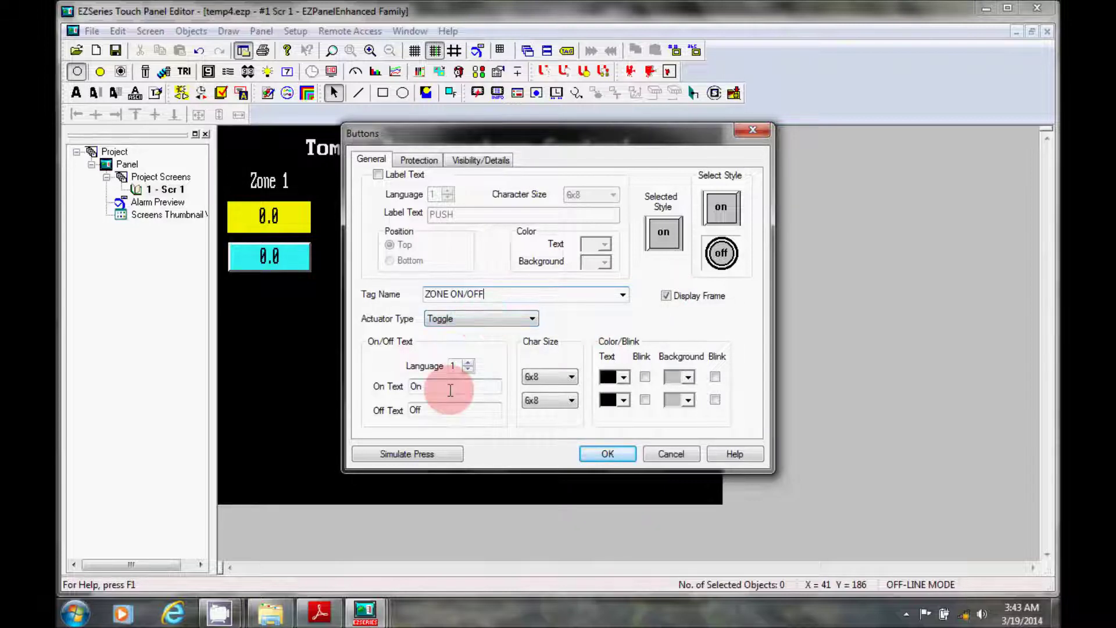
left_click(545, 375)
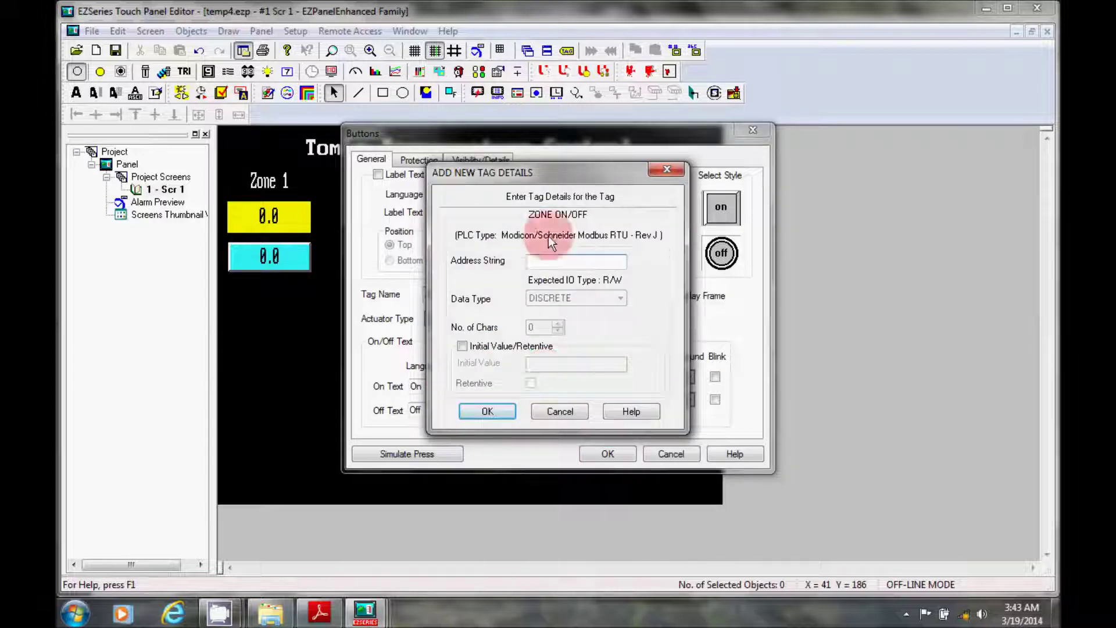
type("404201/0")
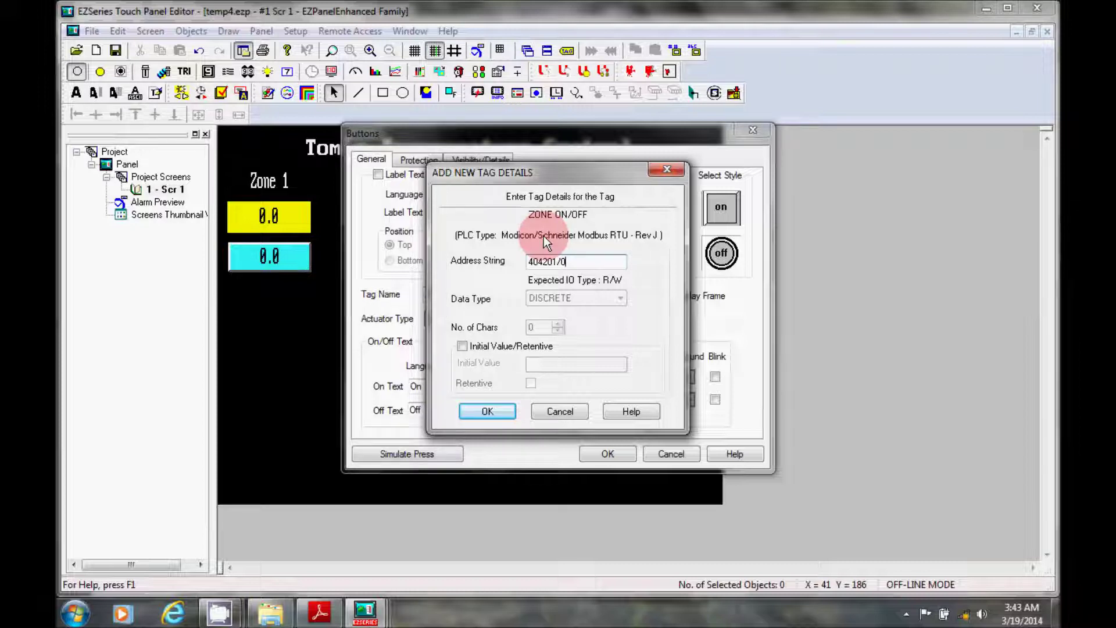
left_click(513, 407)
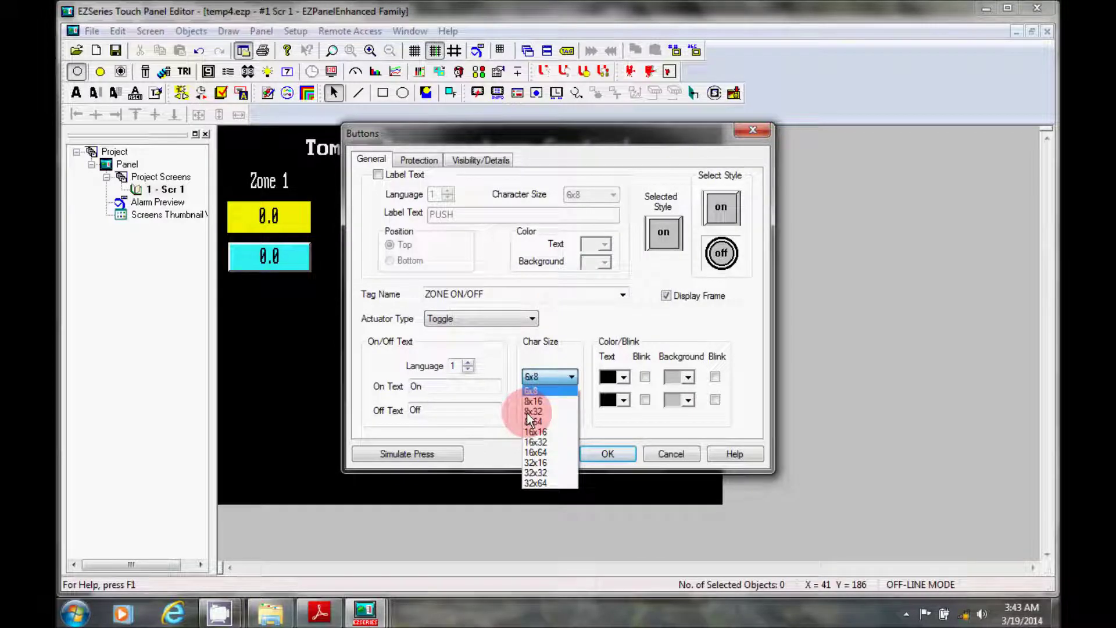
Set the character size of both the button's On and Off texts to 8x32
left_click(527, 411)
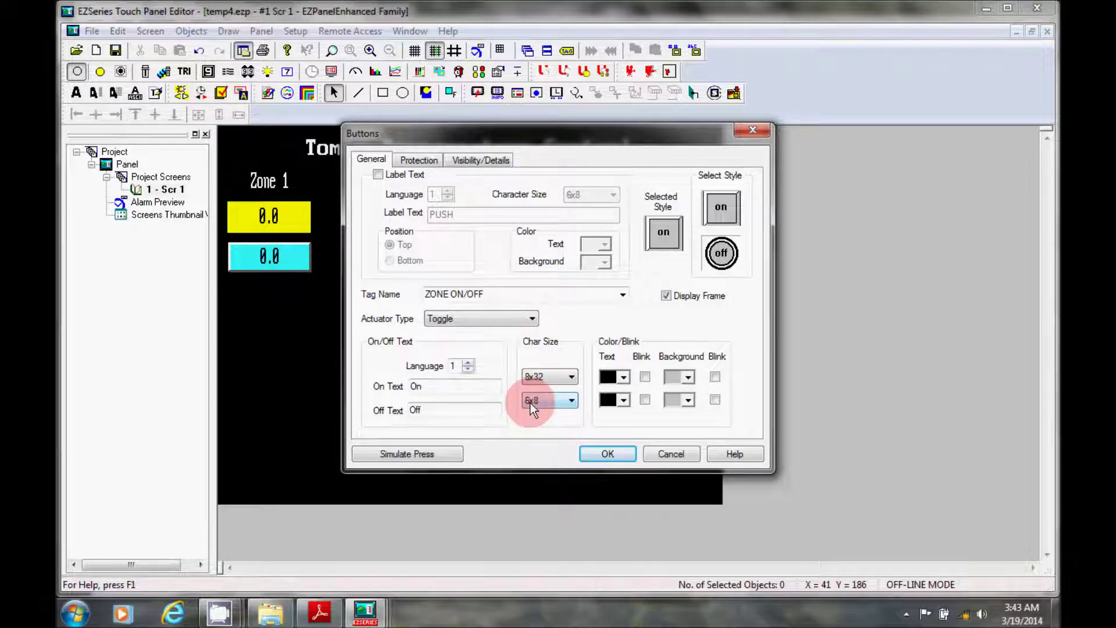
left_click(530, 403)
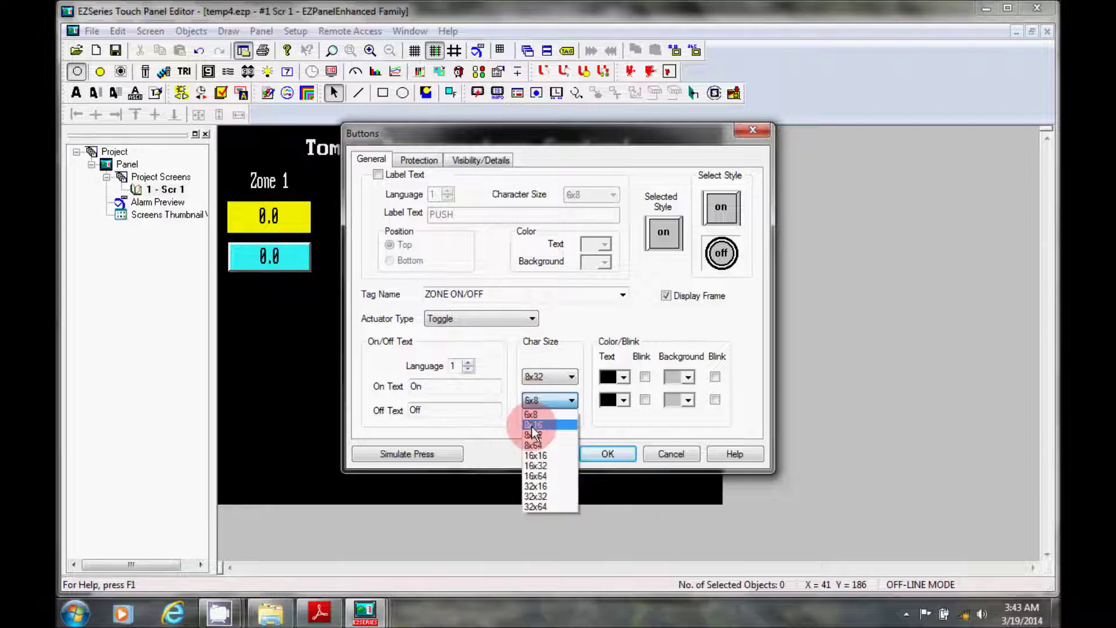
left_click(533, 434)
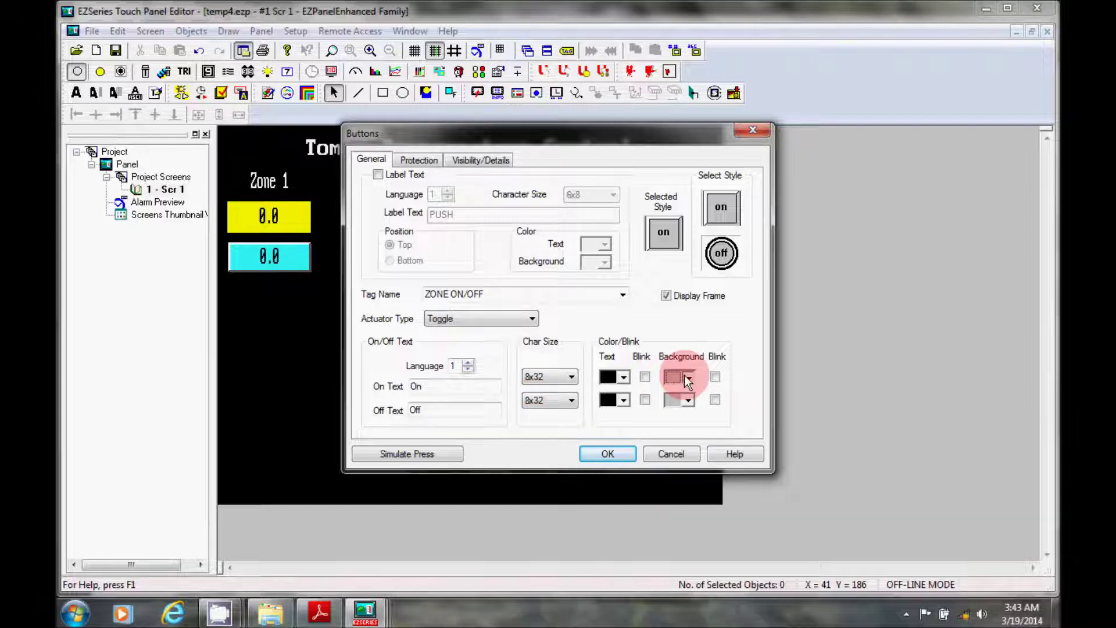
Give the button a green background for On and a red one for Off, and accept its settings
left_click(688, 379)
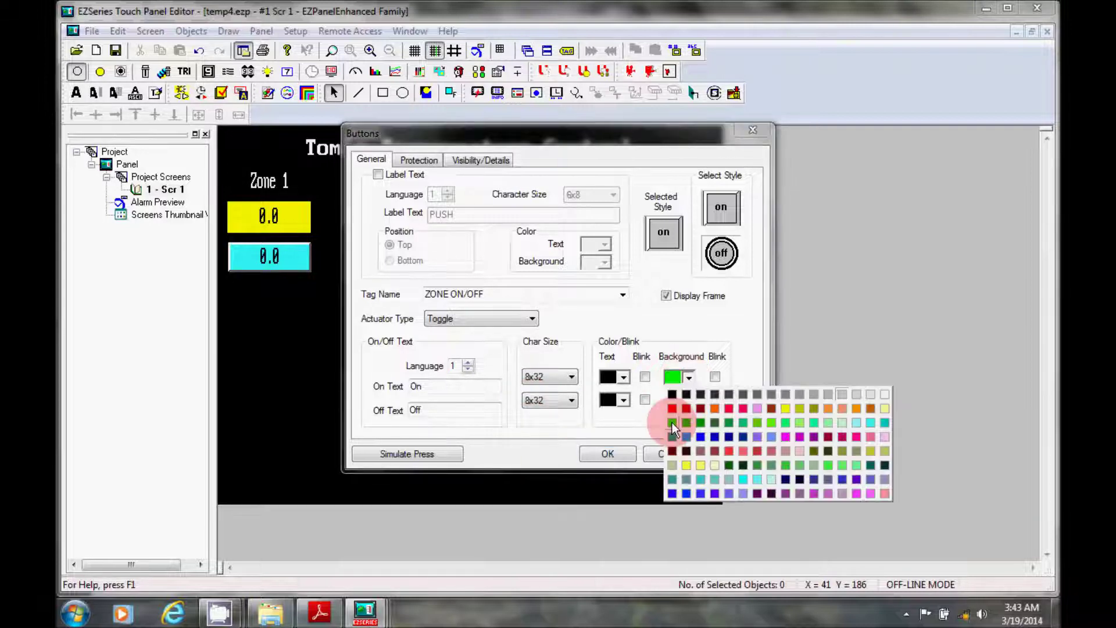
left_click(672, 423)
left_click(674, 400)
left_click(673, 431)
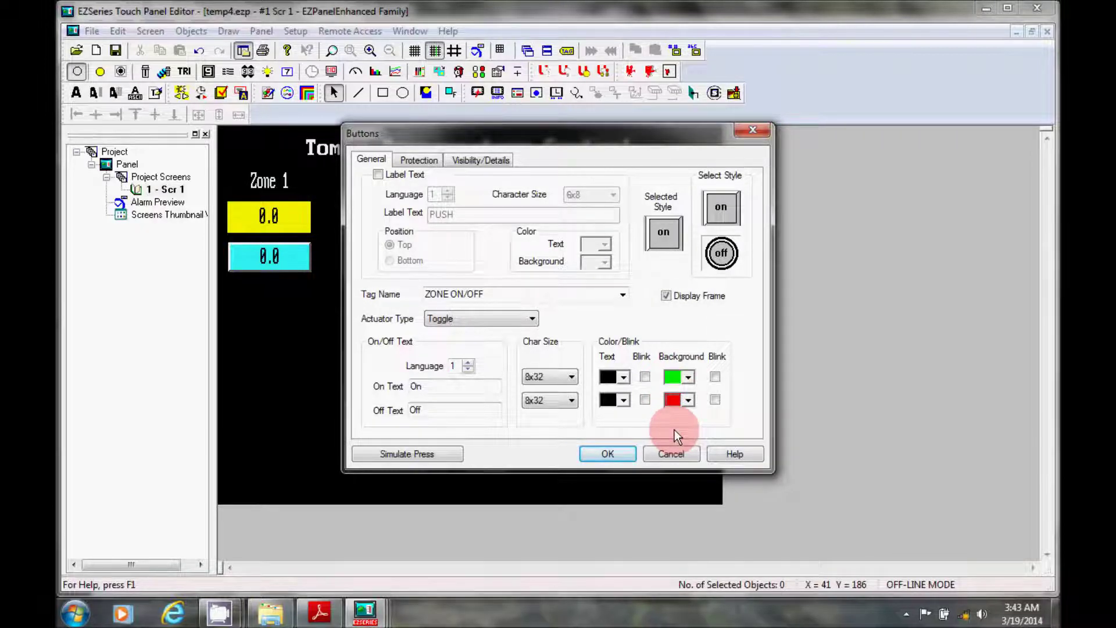
left_click(604, 454)
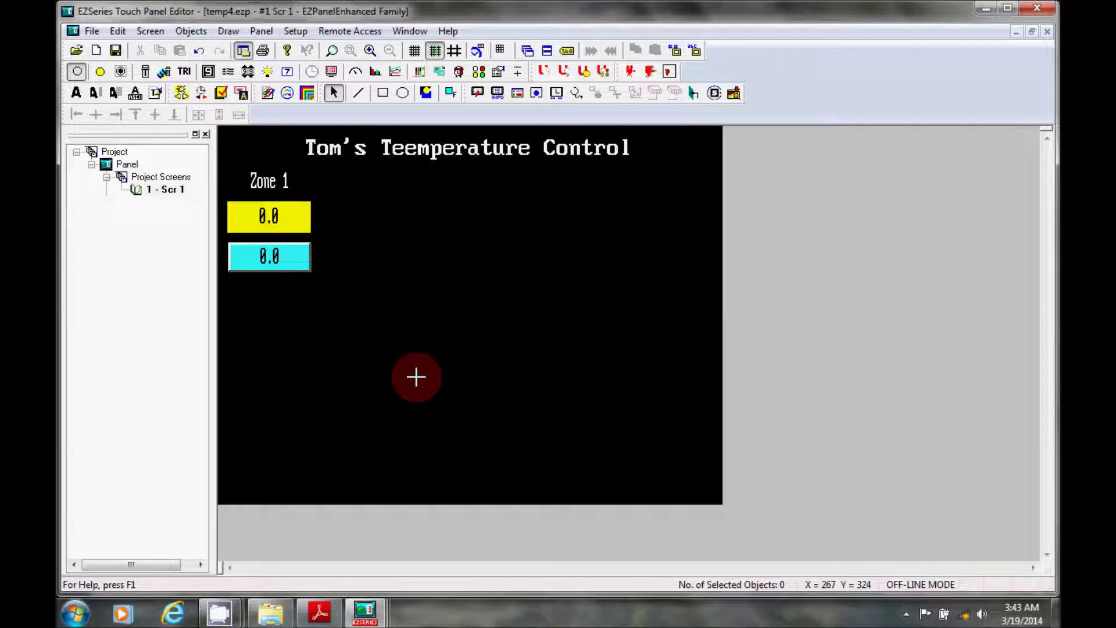
Place the on/off button below the cyan numeric entry and widen it to match that entry's width
left_click(227, 281)
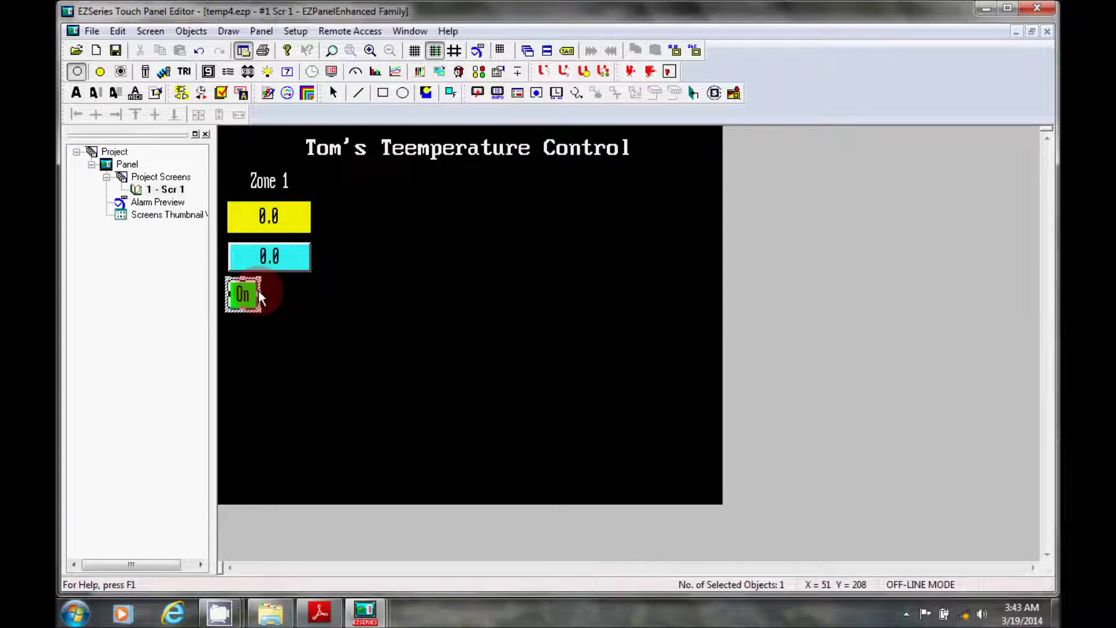
left_click_drag(261, 293, 310, 298)
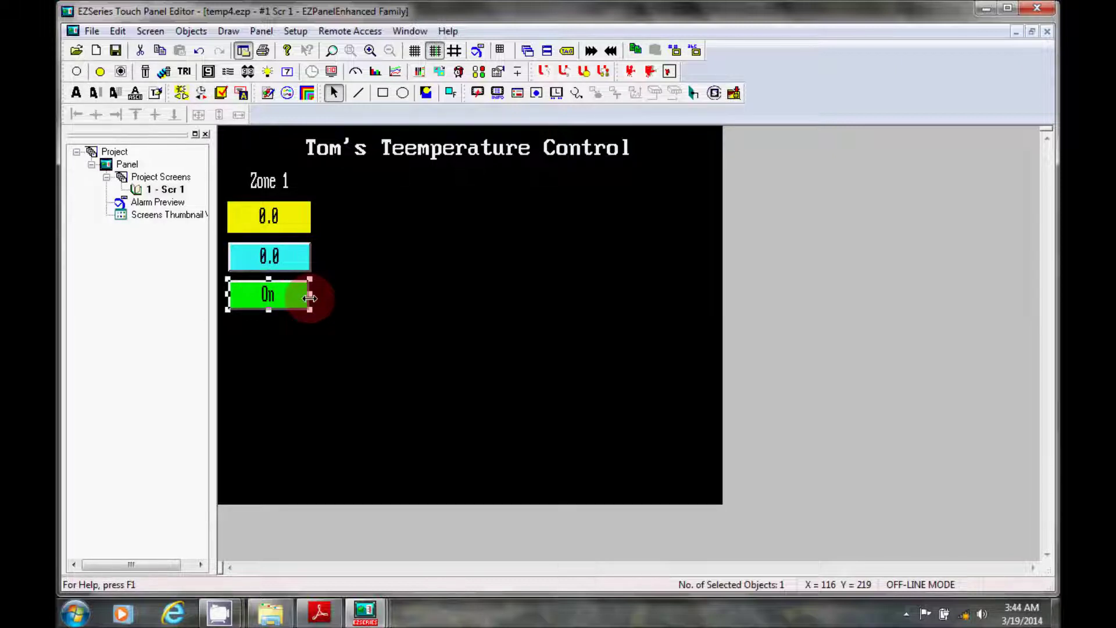
left_click(236, 406)
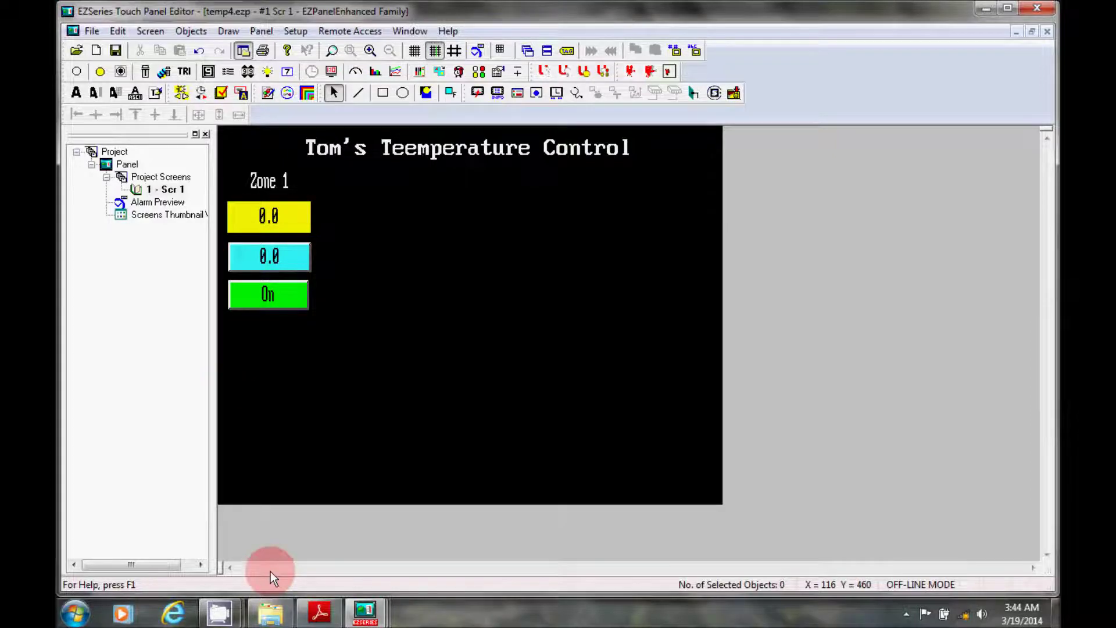
Examine the zone layout on Temperature Screen 1 in the finished Tom s Temperature Control 2 project, and return to the temp4 project
left_click(365, 613)
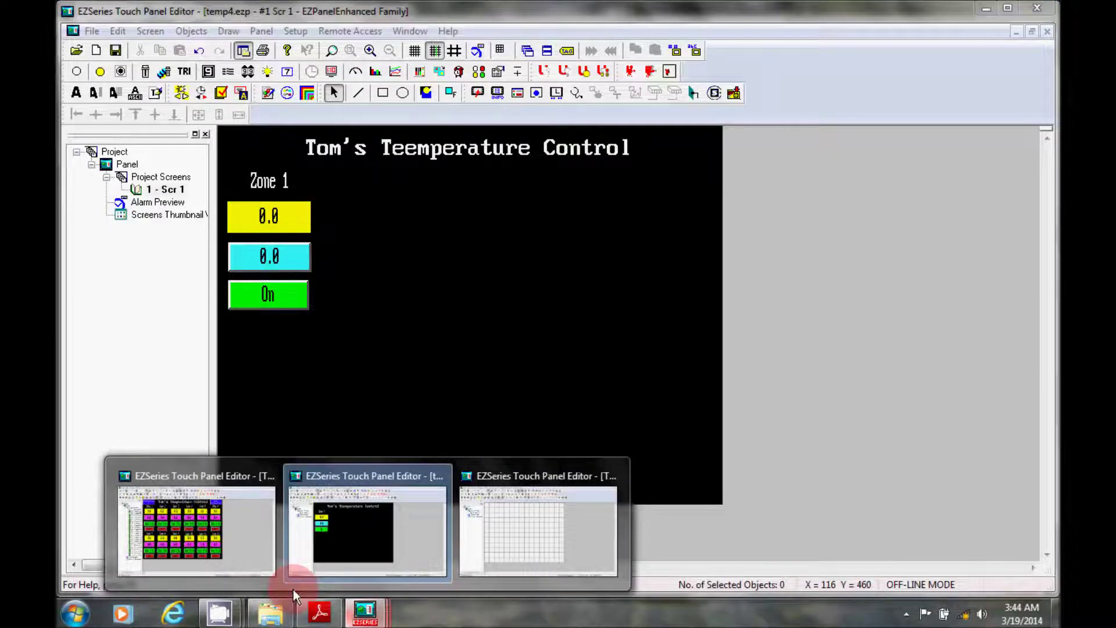
left_click(197, 526)
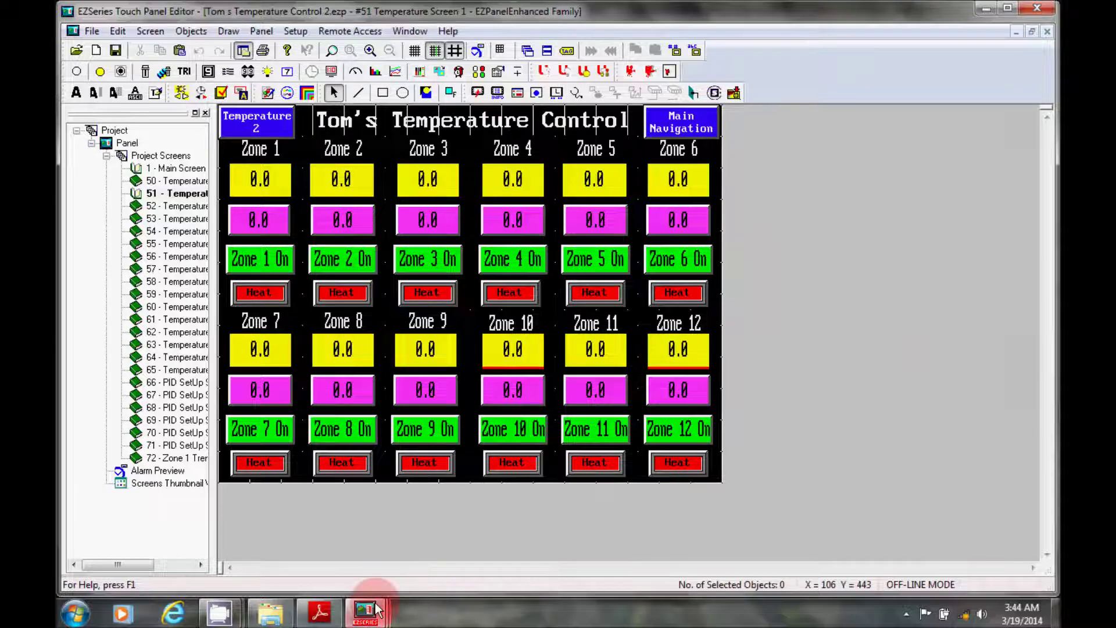
mouse_move(376, 611)
left_click(302, 538)
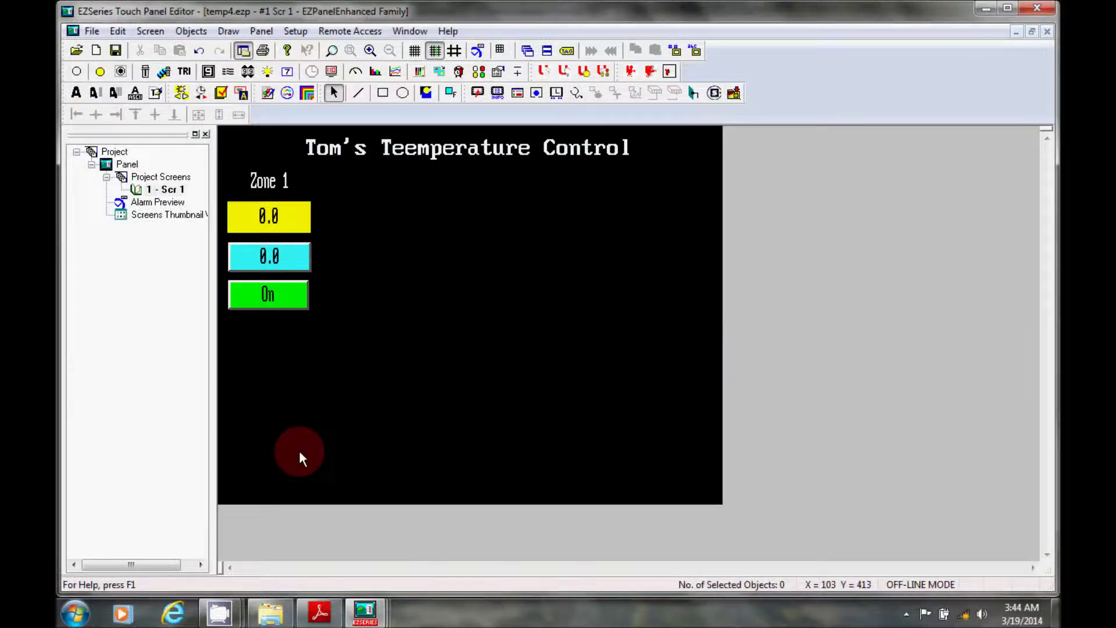
Add a triggered text object with a new tag ZONE 1 Heat and enter its address string starting with 404143/
left_click(199, 50)
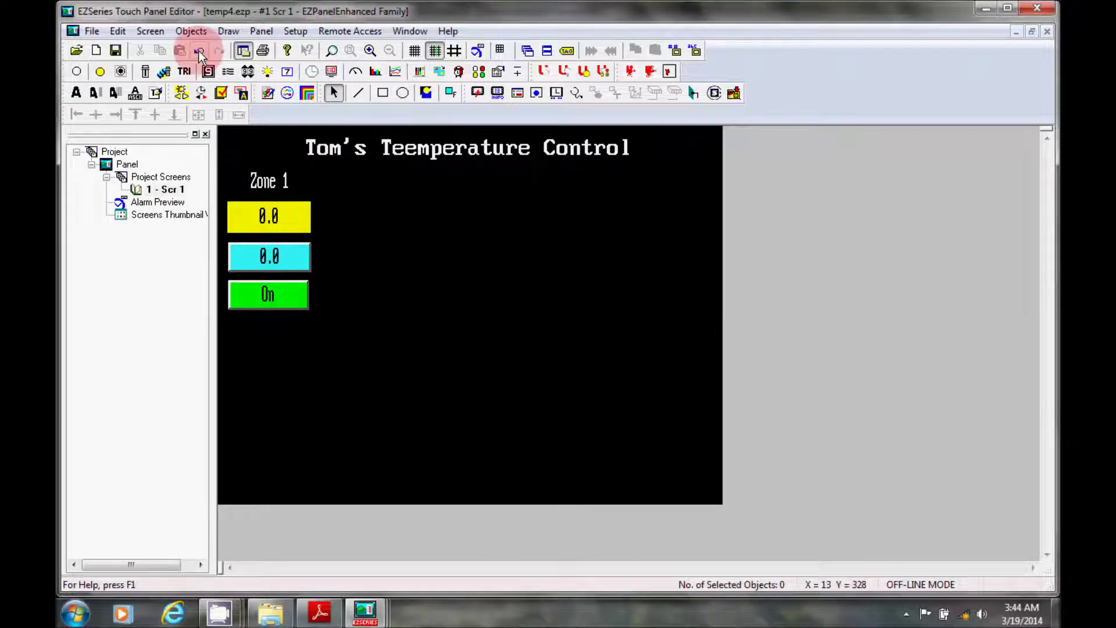
left_click(197, 31)
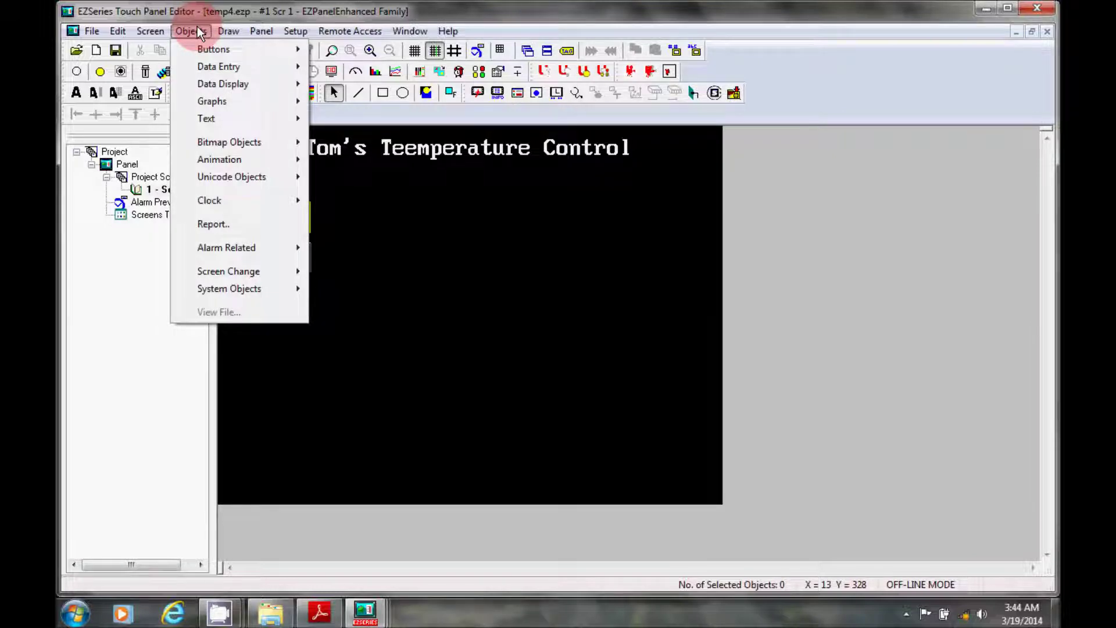
left_click(232, 83)
left_click(243, 115)
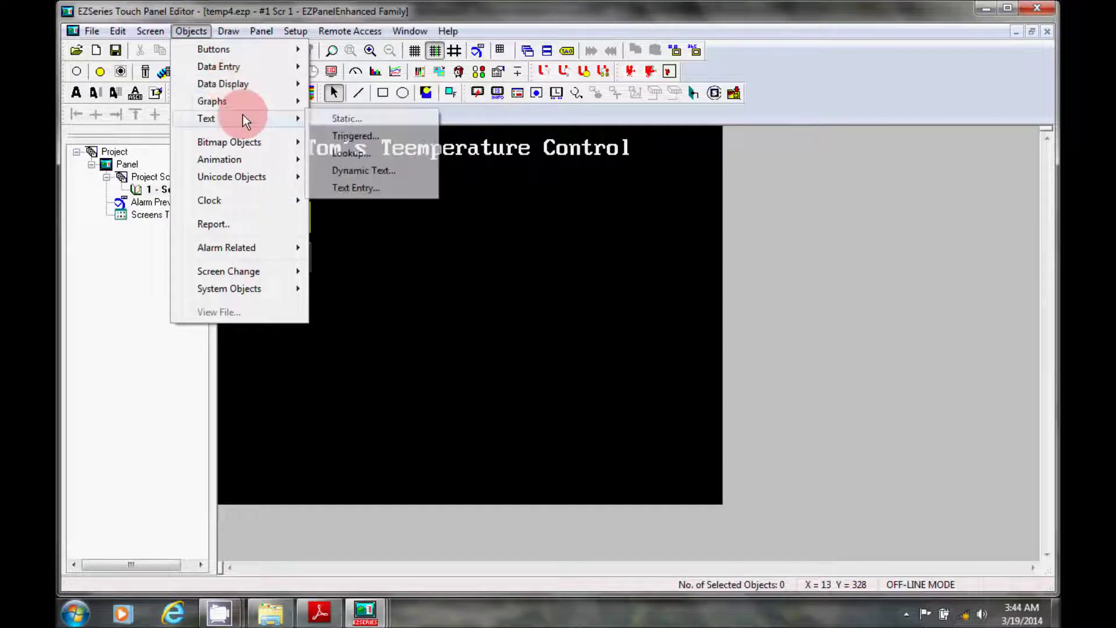
left_click(328, 135)
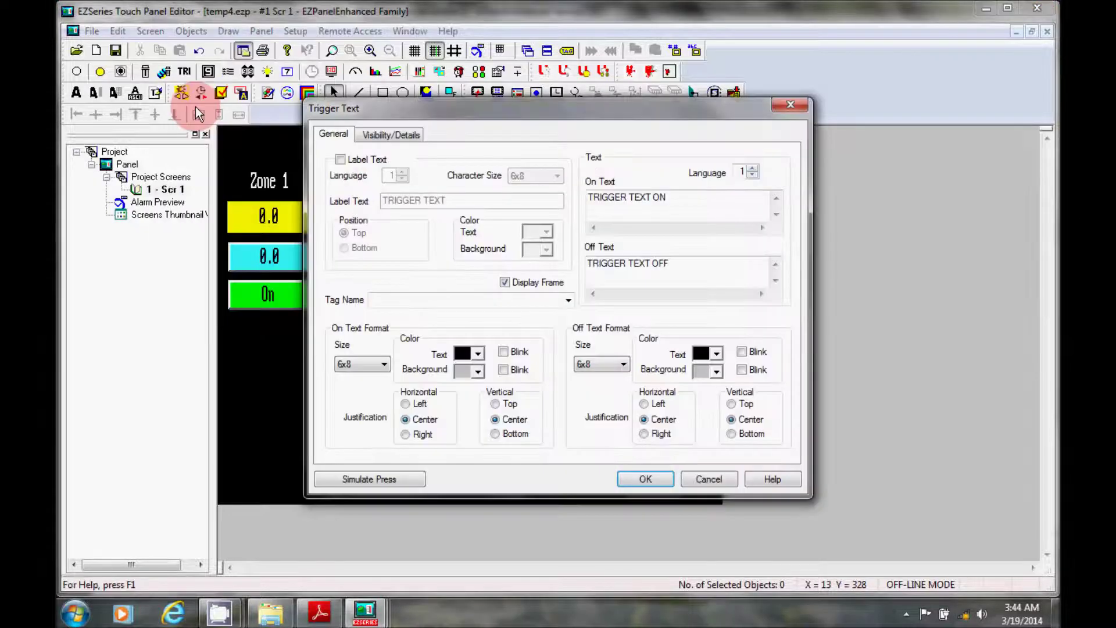
left_click(375, 302)
left_click(376, 300)
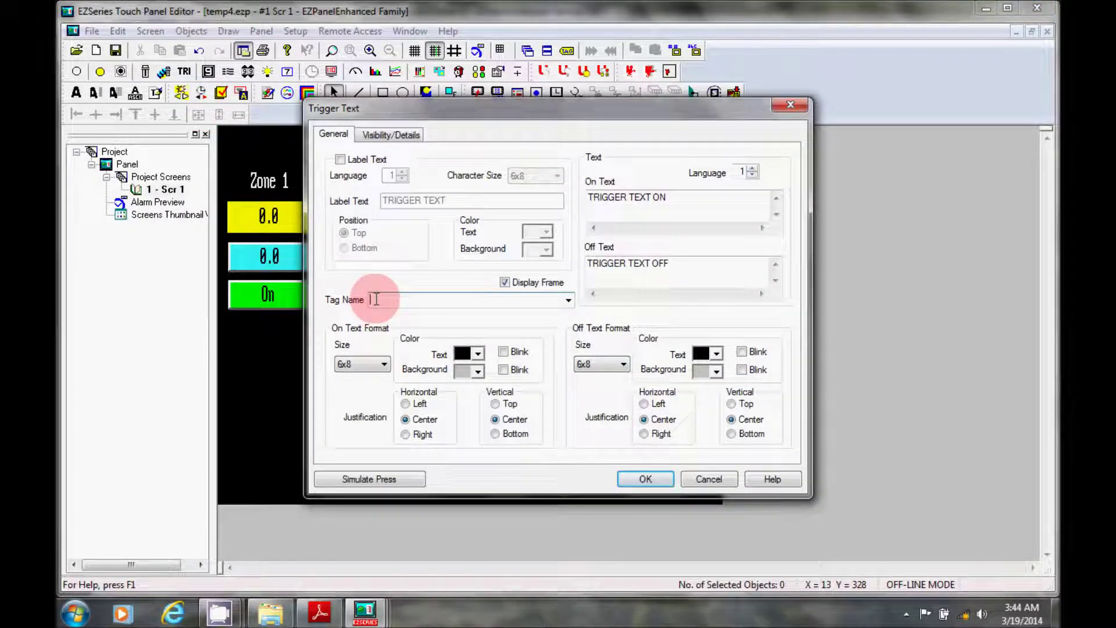
type("ZONE 1 Heat")
key("Tab")
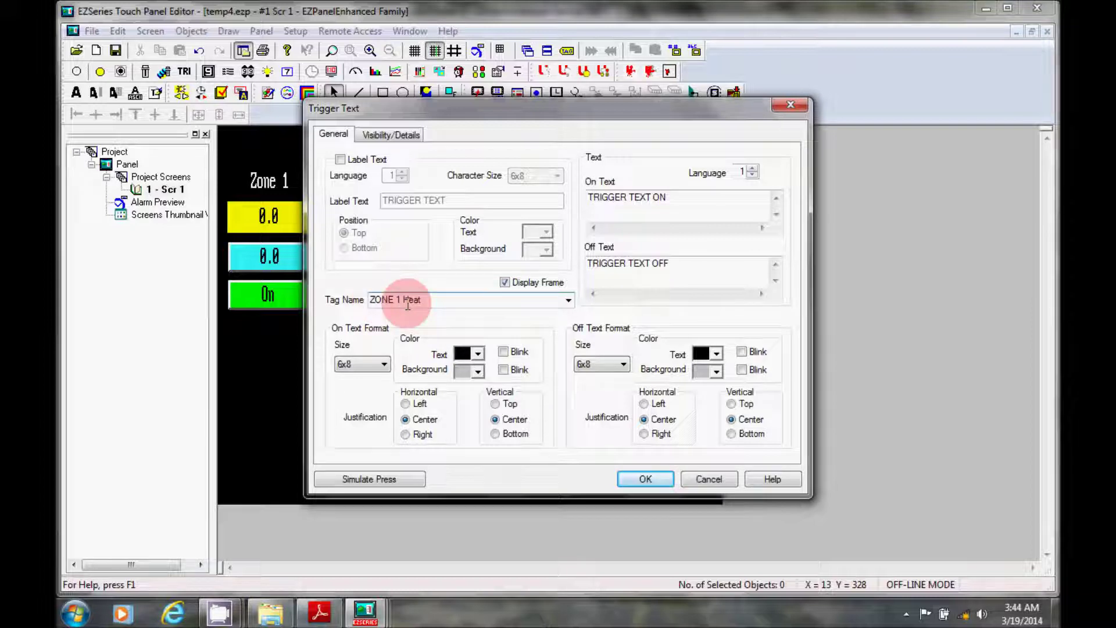
type("4")
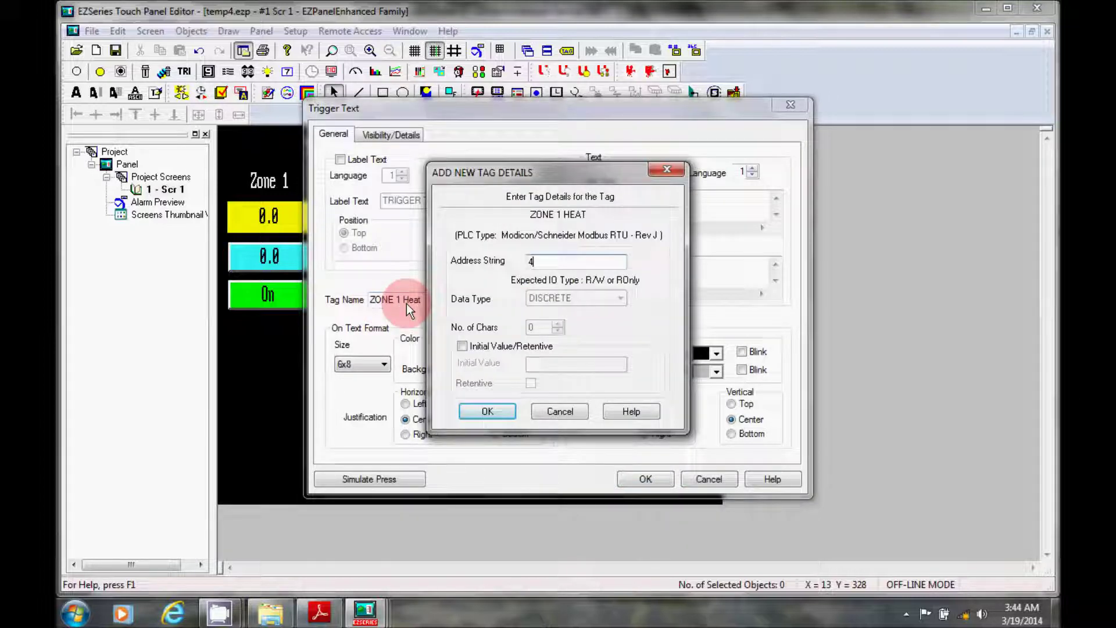
type("04143/")
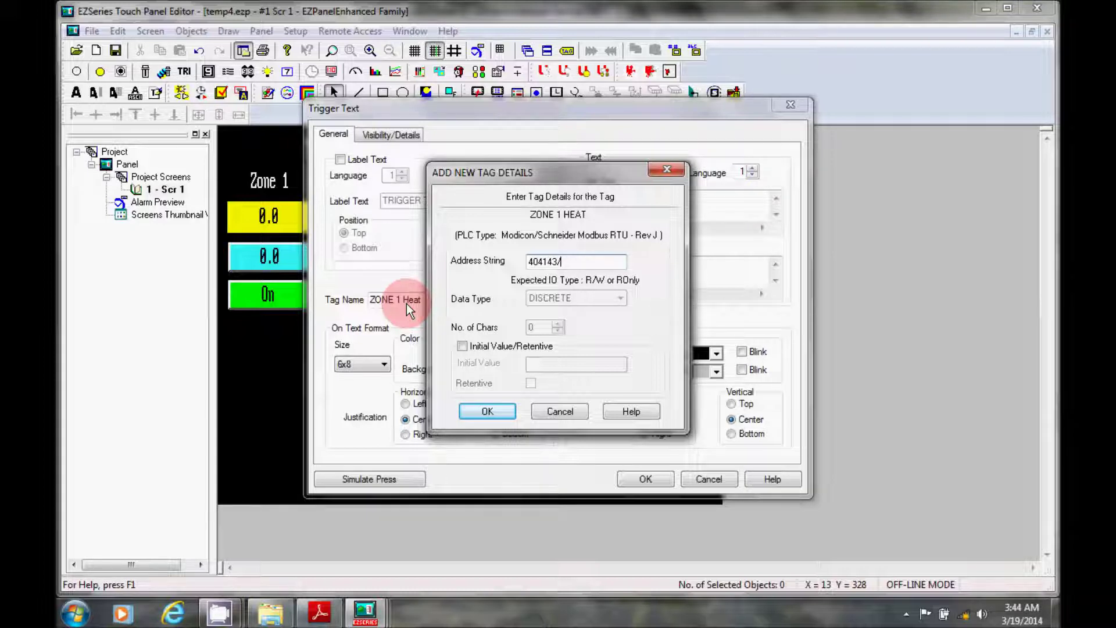
Finish the ZONE 1 HEAT tag's address as 404143/3 and give the trigger text's on state a red background
type("3")
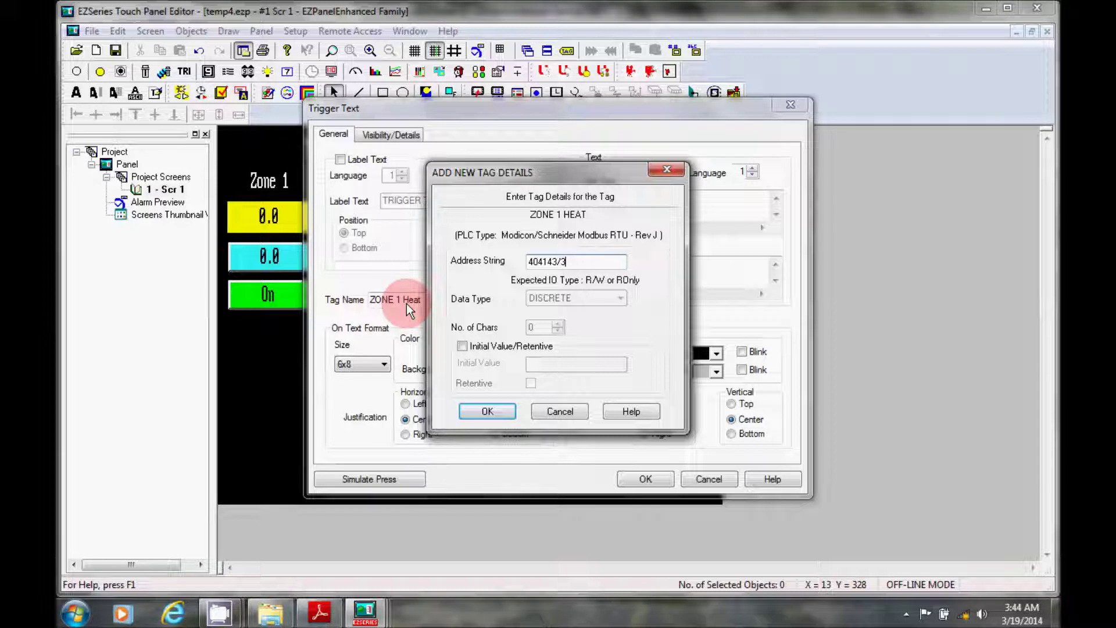
left_click(500, 410)
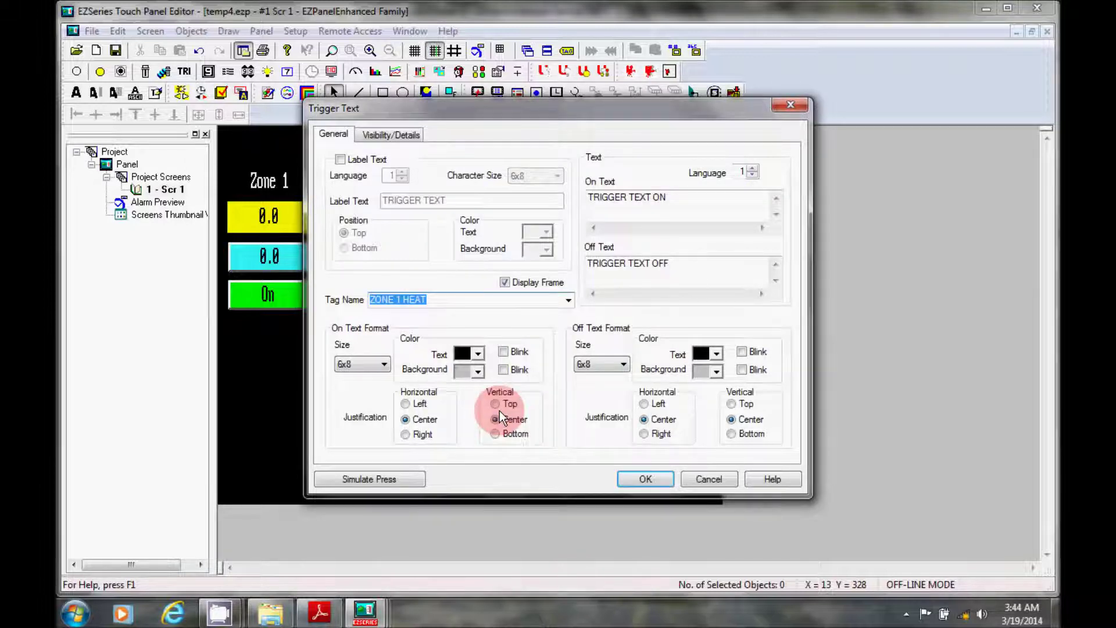
left_click(477, 372)
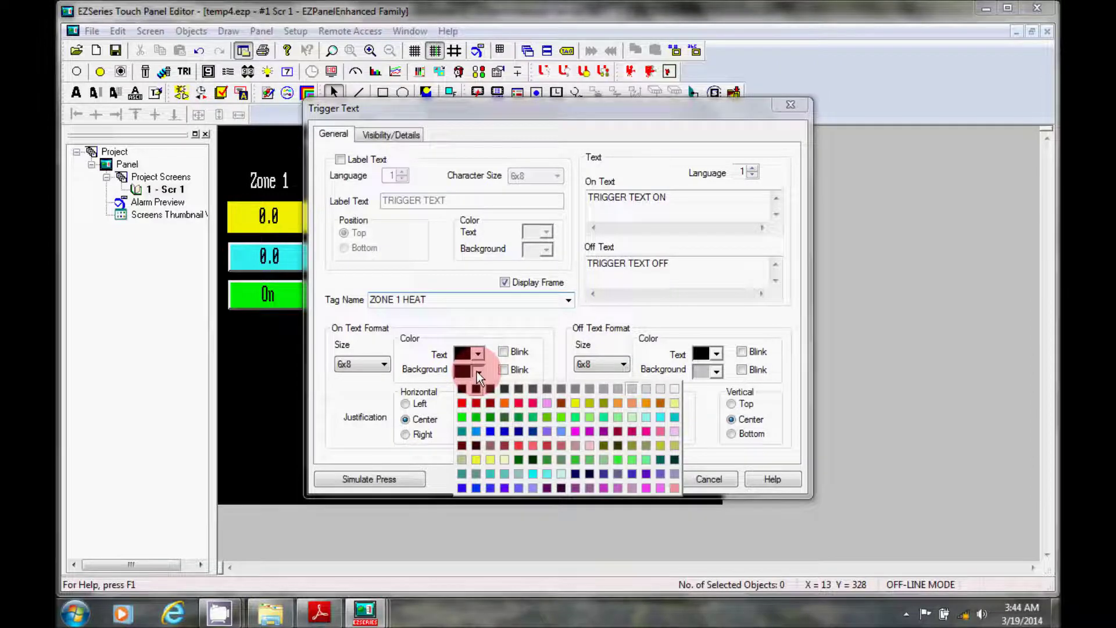
left_click(461, 404)
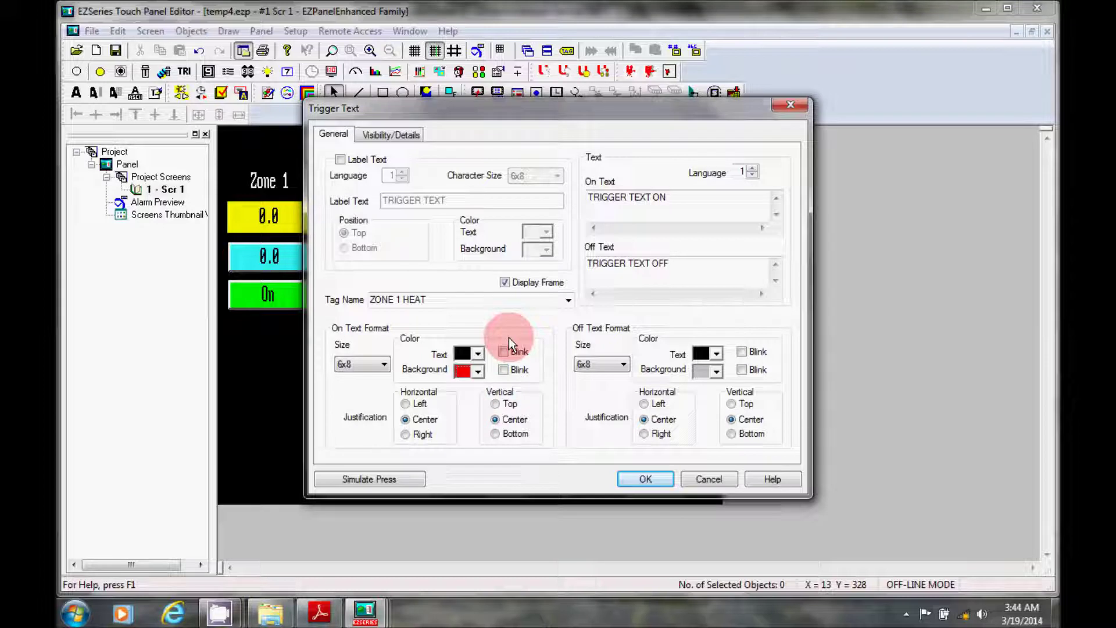
Set the trigger text's on text to "Heat" at size 8x16 and clear its off text
left_click(627, 199)
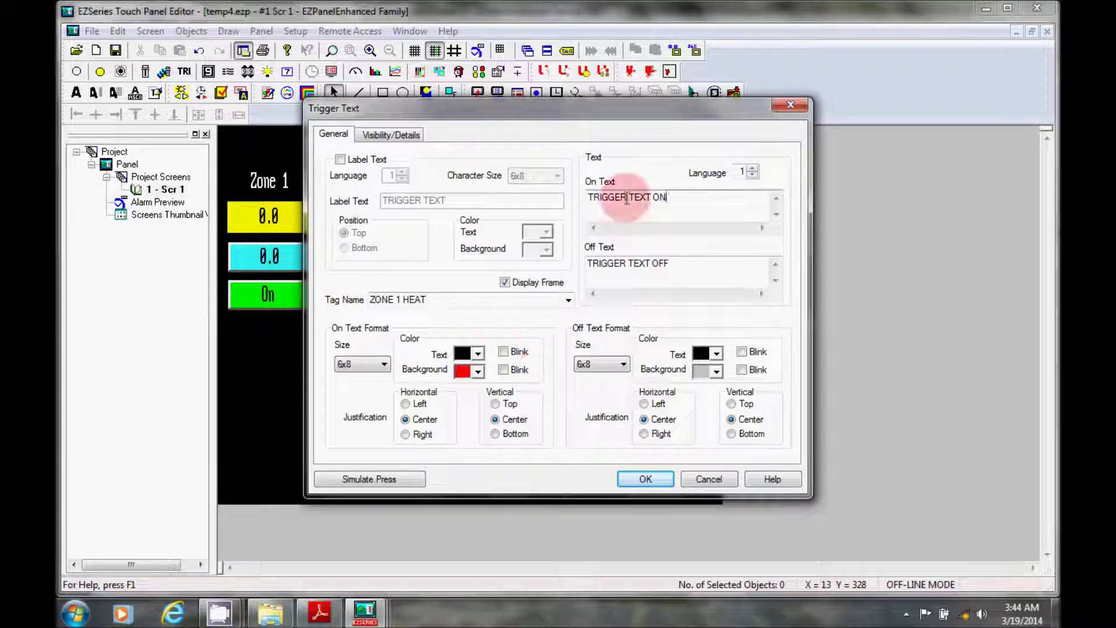
left_click_drag(668, 197, 584, 207)
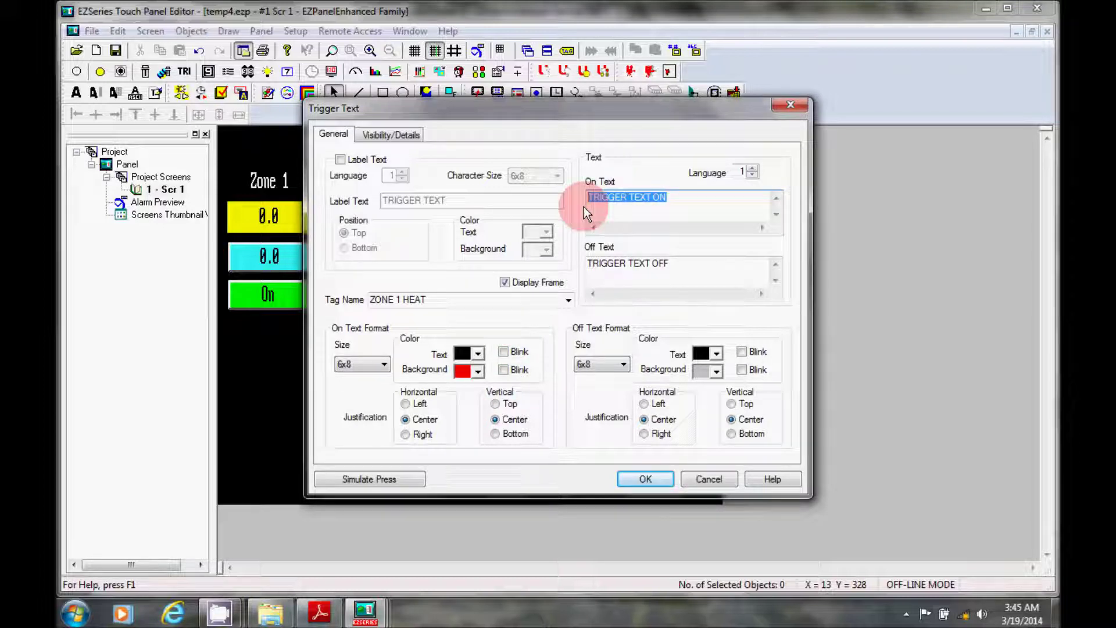
type("Heat")
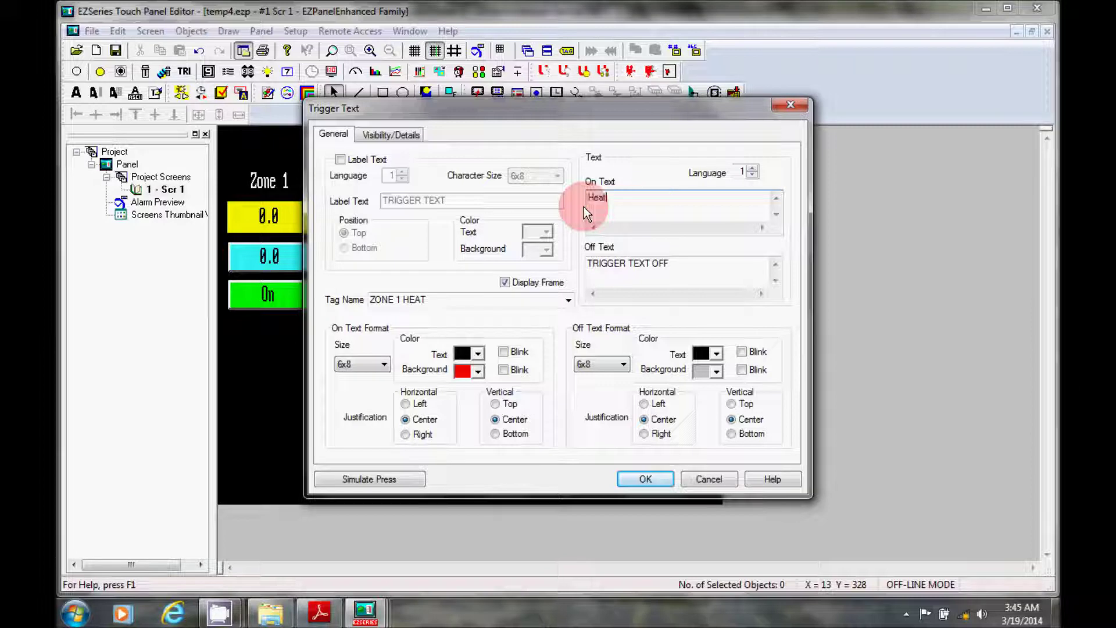
left_click_drag(670, 264, 575, 269)
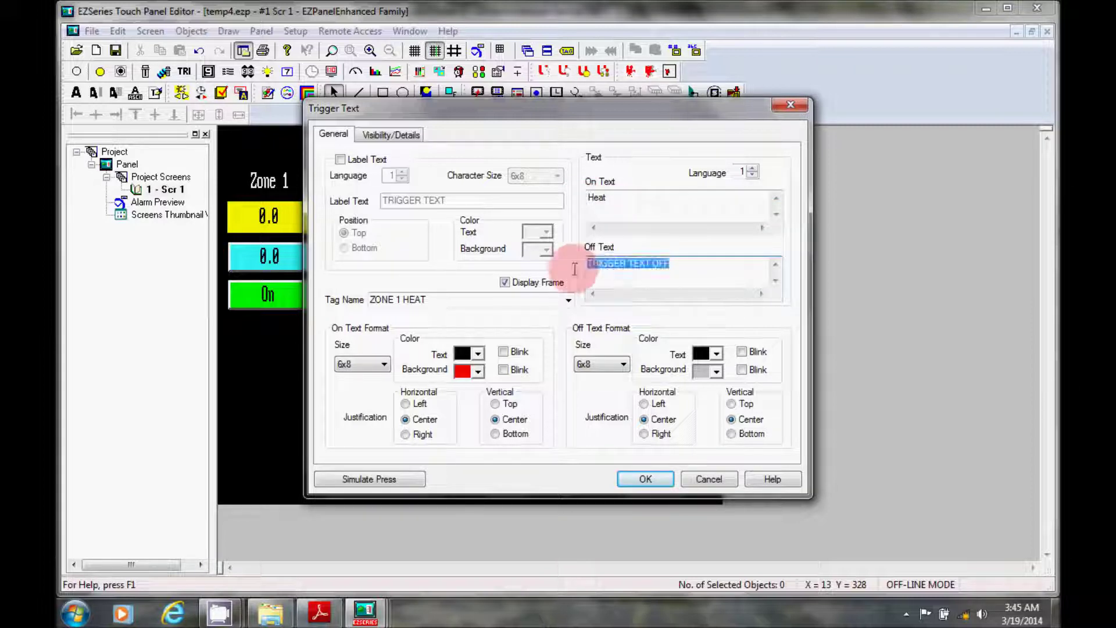
key("BackSpace")
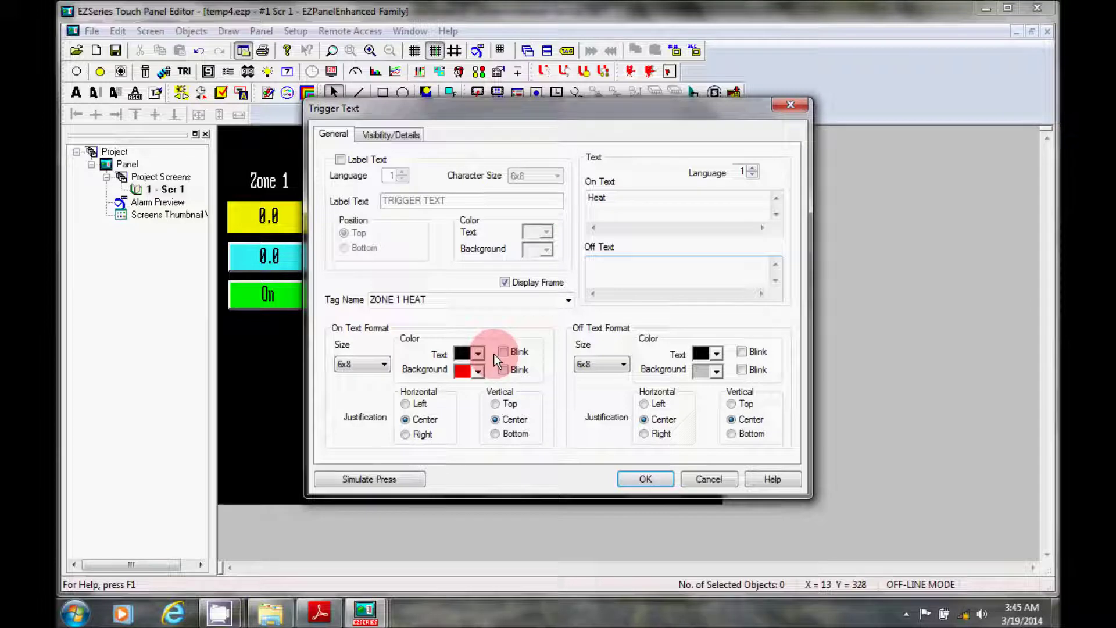
left_click(369, 363)
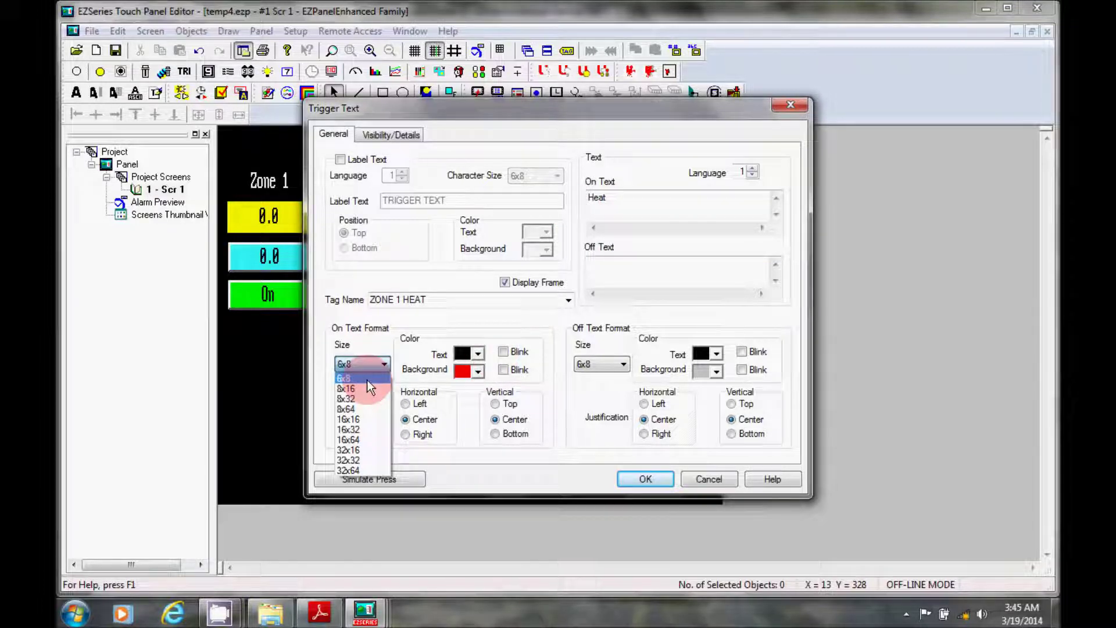
left_click(367, 389)
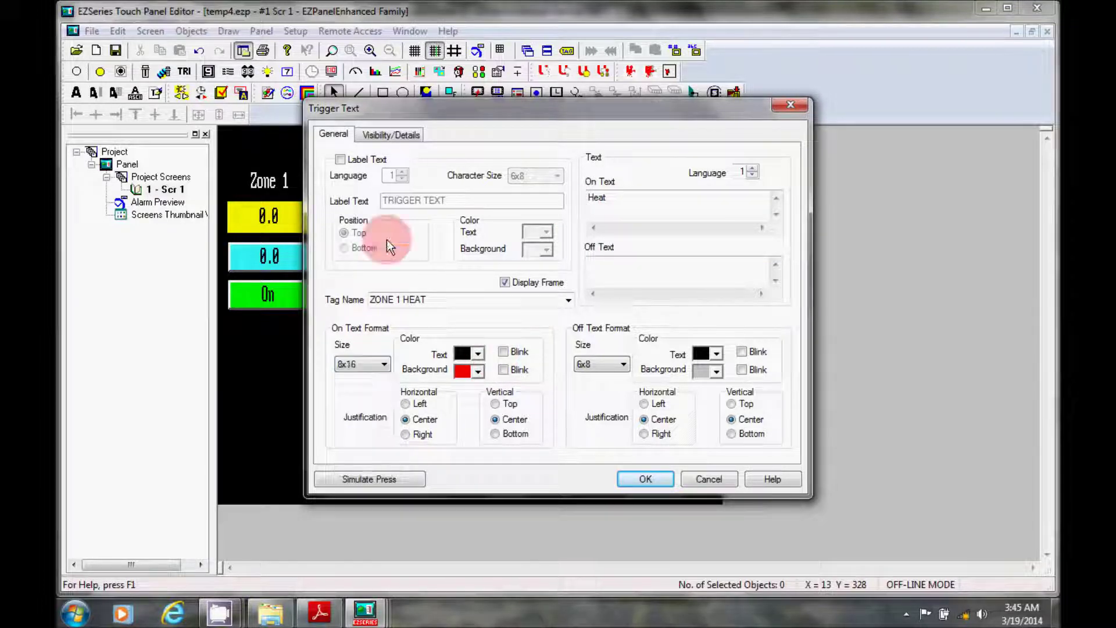
Enable the visibility tag with ZONE 1 HEAT so the object shows when the bit is ON, and accept the trigger text settings
left_click(398, 133)
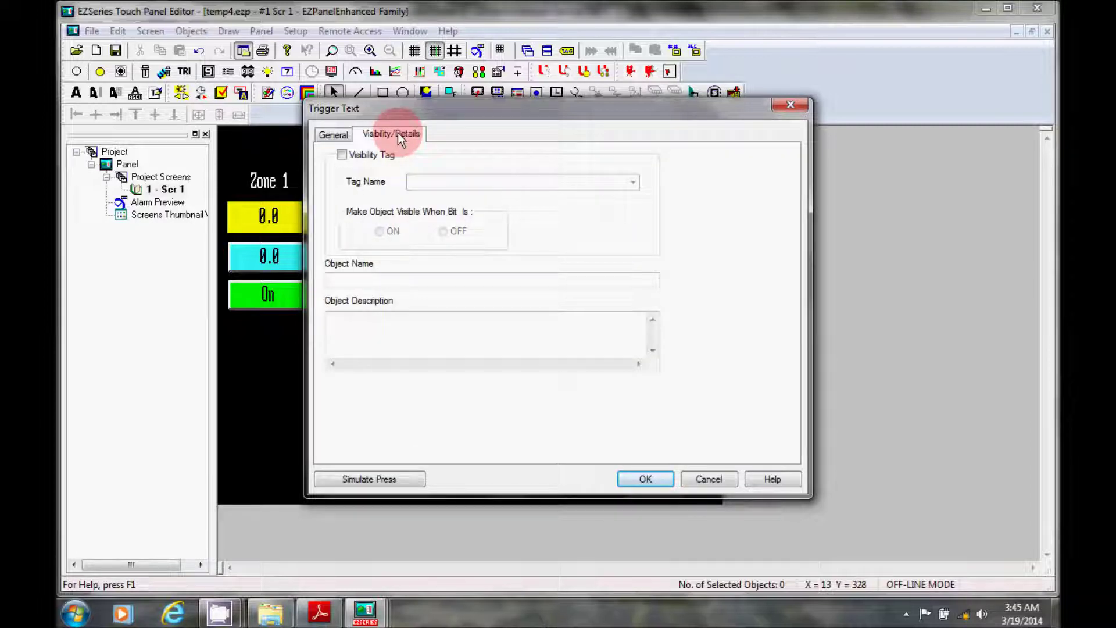
left_click(347, 155)
left_click(340, 155)
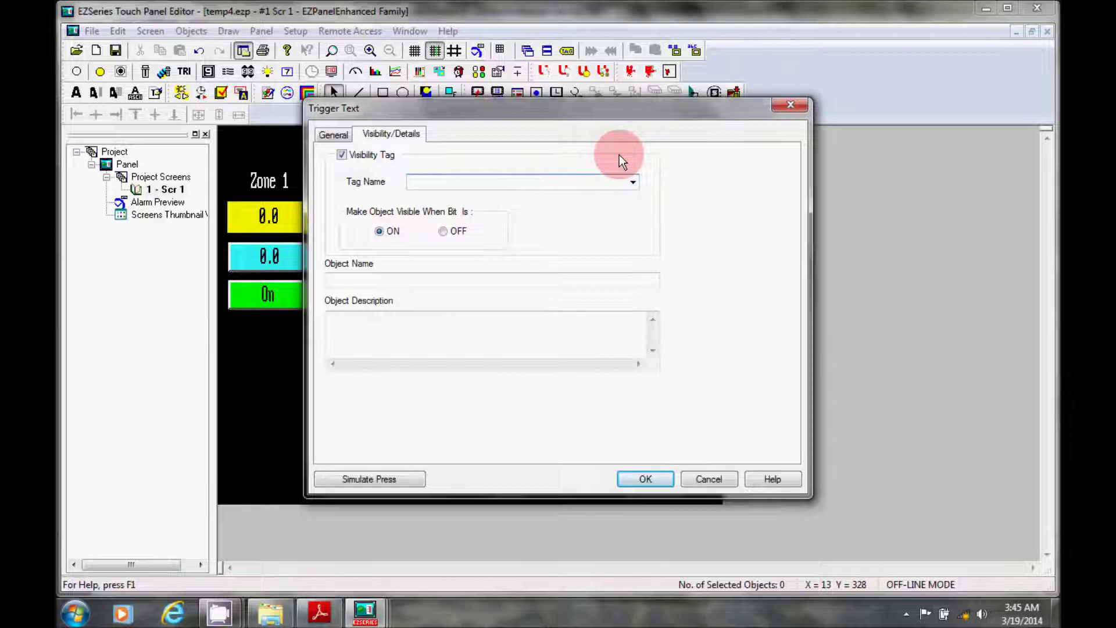
left_click(632, 184)
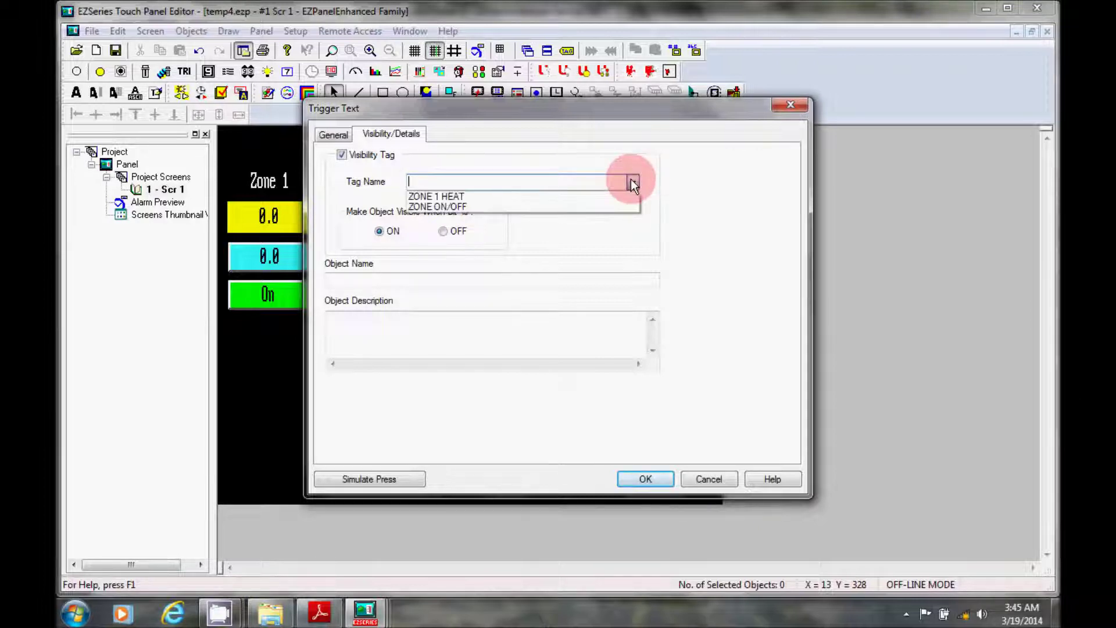
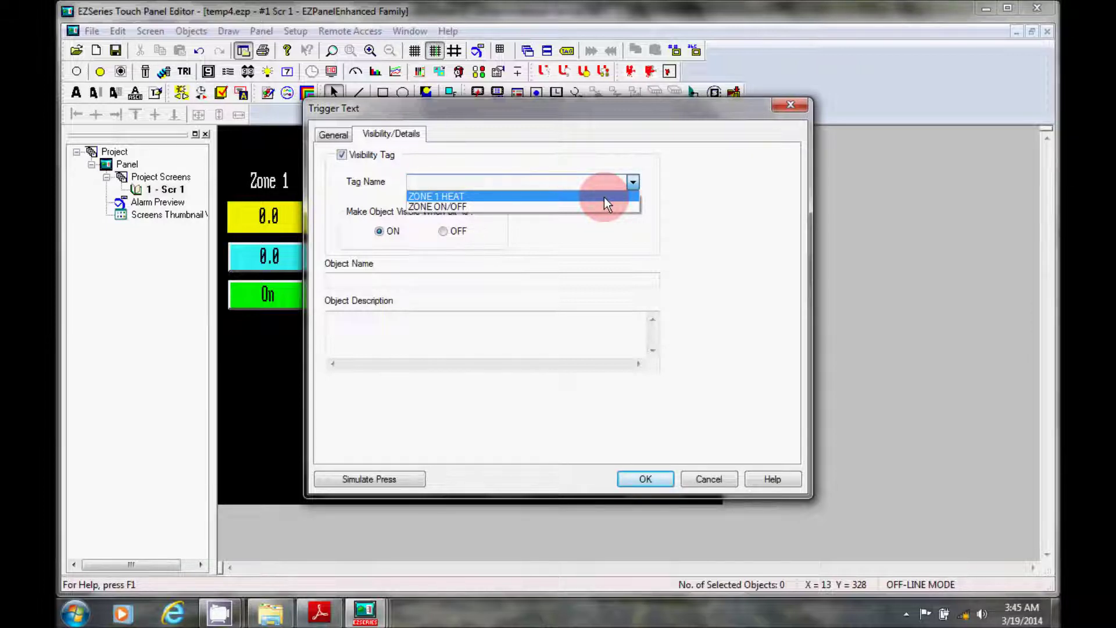
left_click(605, 198)
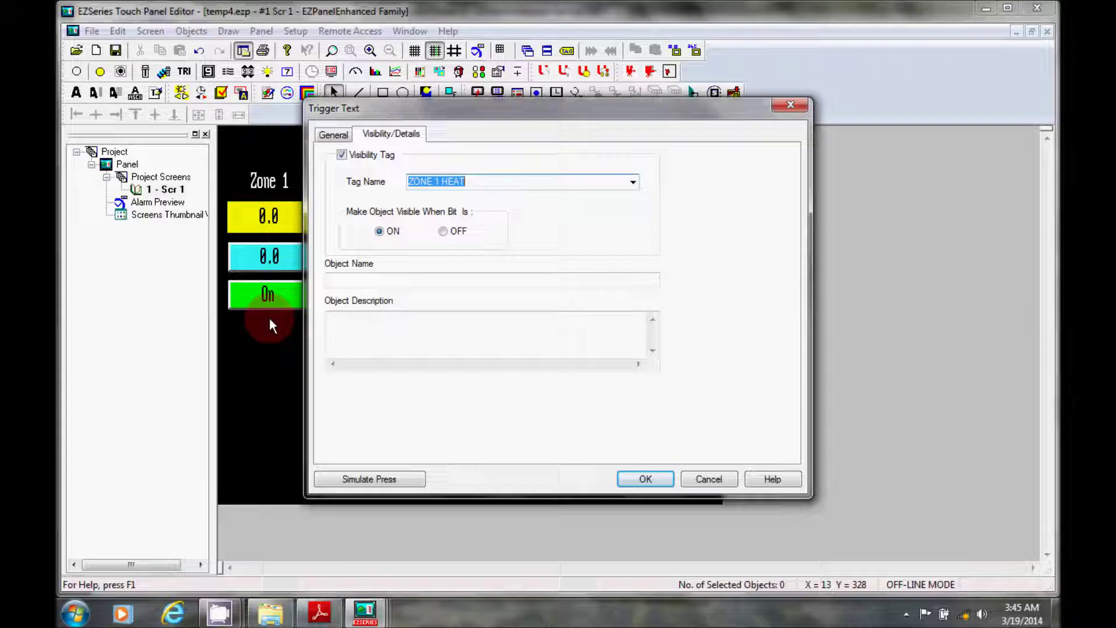
left_click(647, 481)
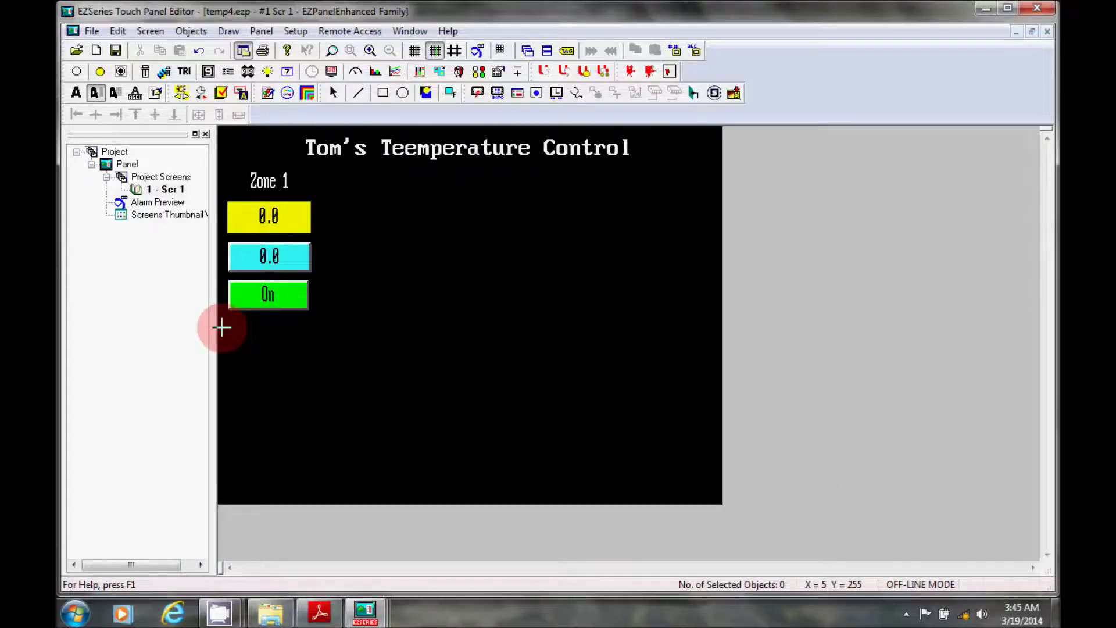
Place the Heat trigger text just below the green On button and widen it to about 102, matching that button
left_click(227, 318)
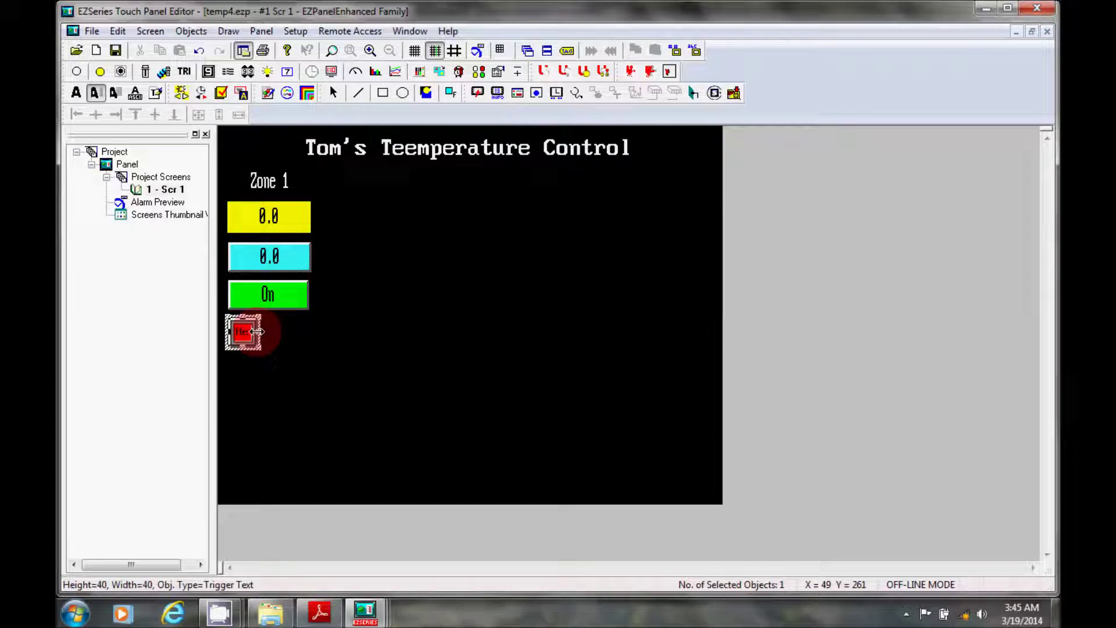
left_click_drag(257, 331, 307, 330)
left_click(282, 333)
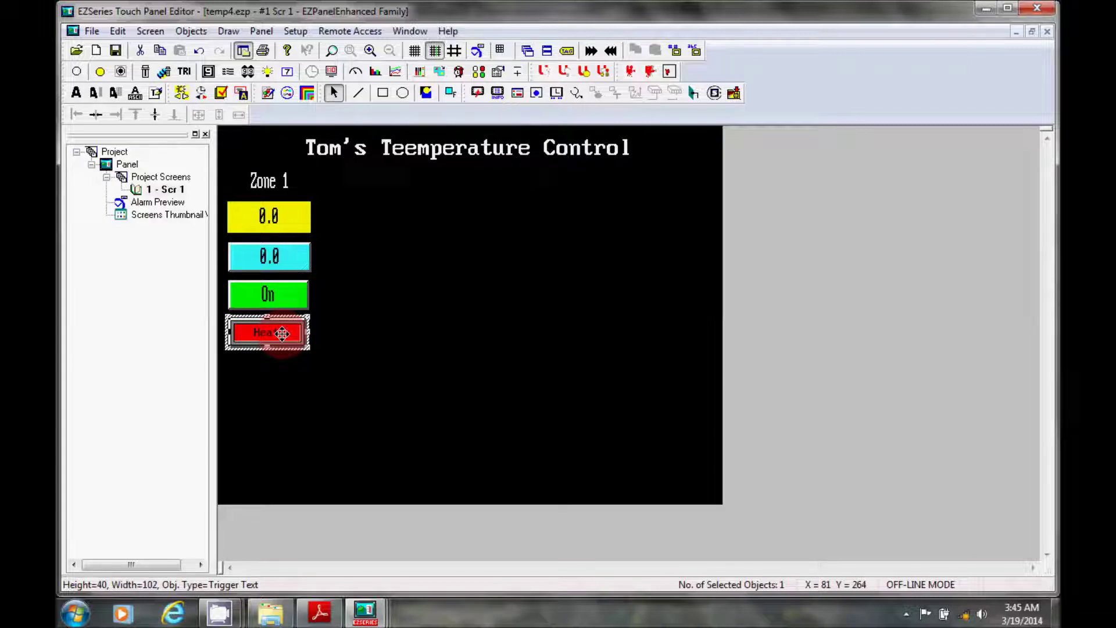
Duplicate the Heat trigger text and position the copy directly over the original
right_click(282, 333)
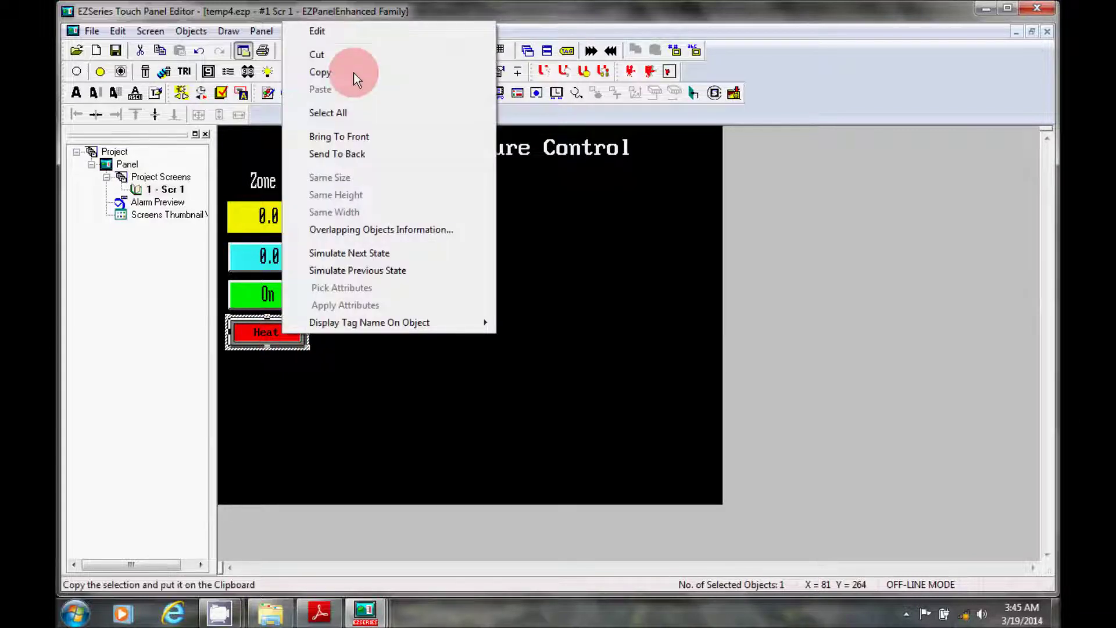
left_click(354, 72)
right_click(372, 265)
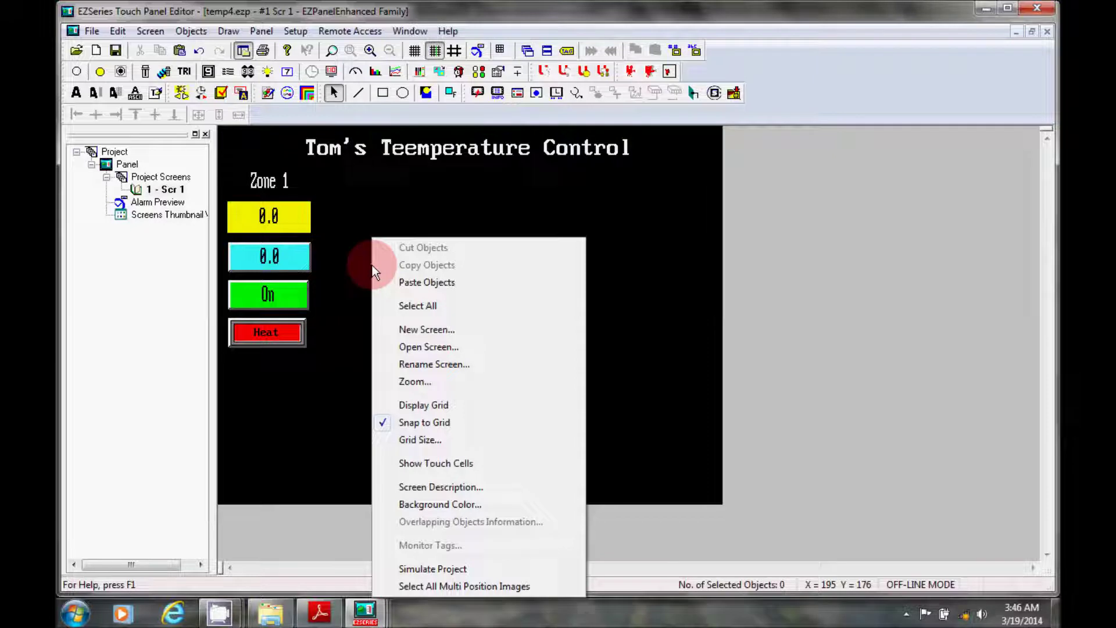
left_click(408, 282)
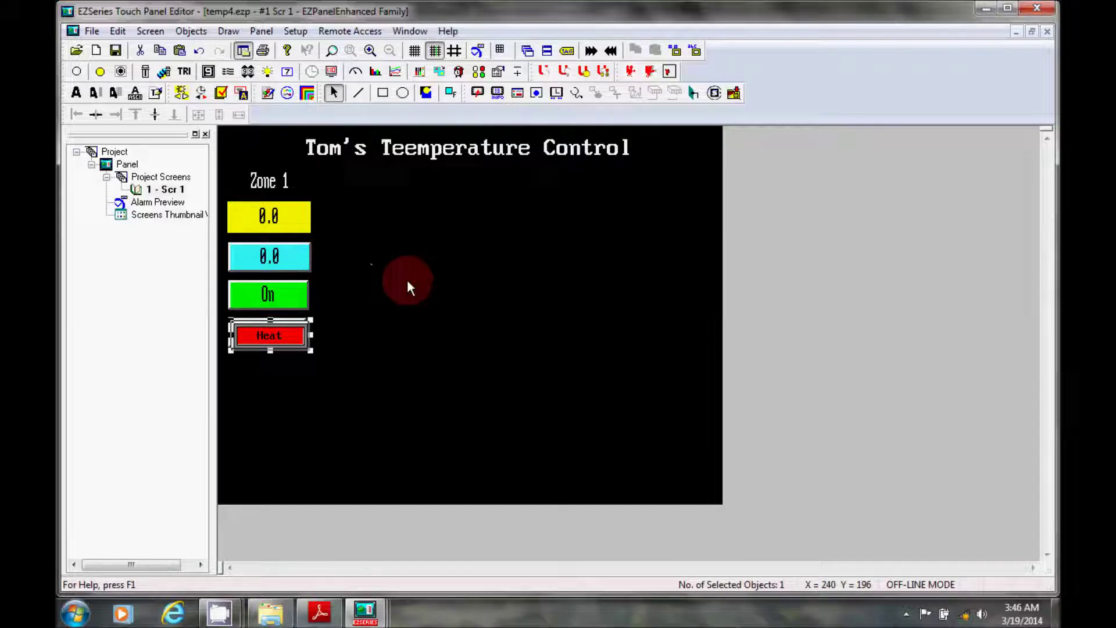
key("Left")
key("Left")
left_click_drag(274, 334, 273, 331)
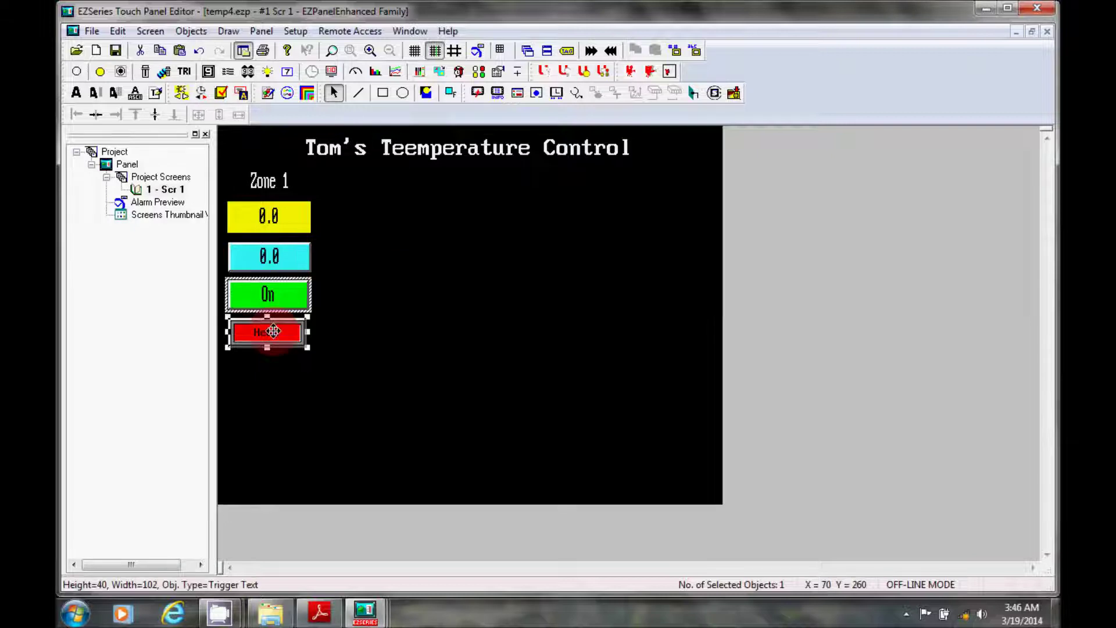
Change the copied trigger text's tag to a new tag, ZONE 1 Cool, with the address 404143/2
double_click(273, 331)
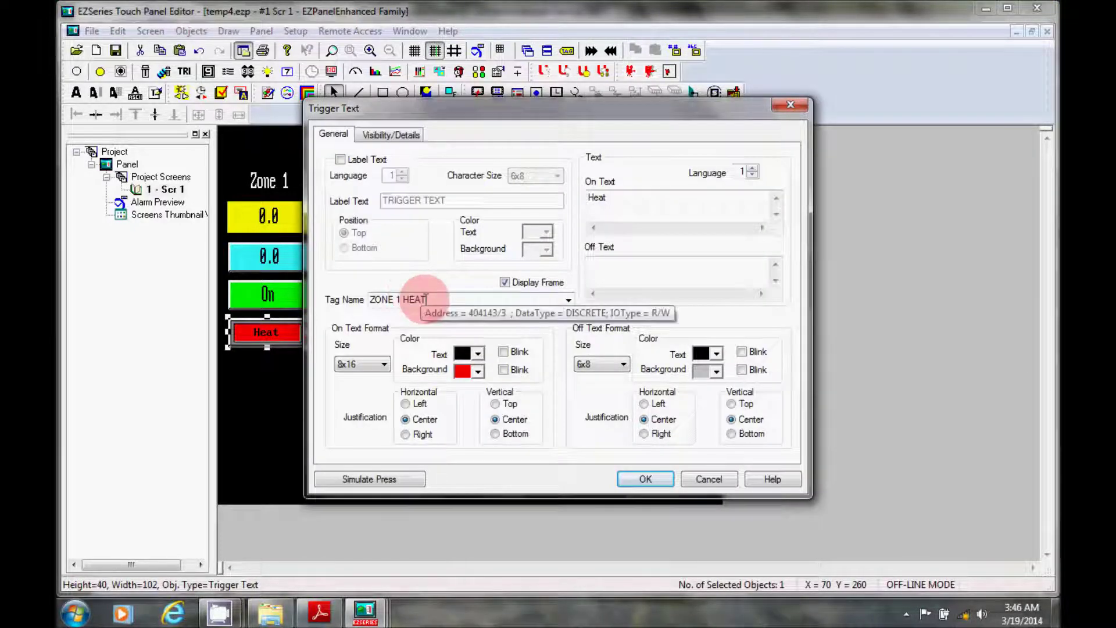
left_click(427, 299)
left_click_drag(427, 300, 407, 300)
type("Coo")
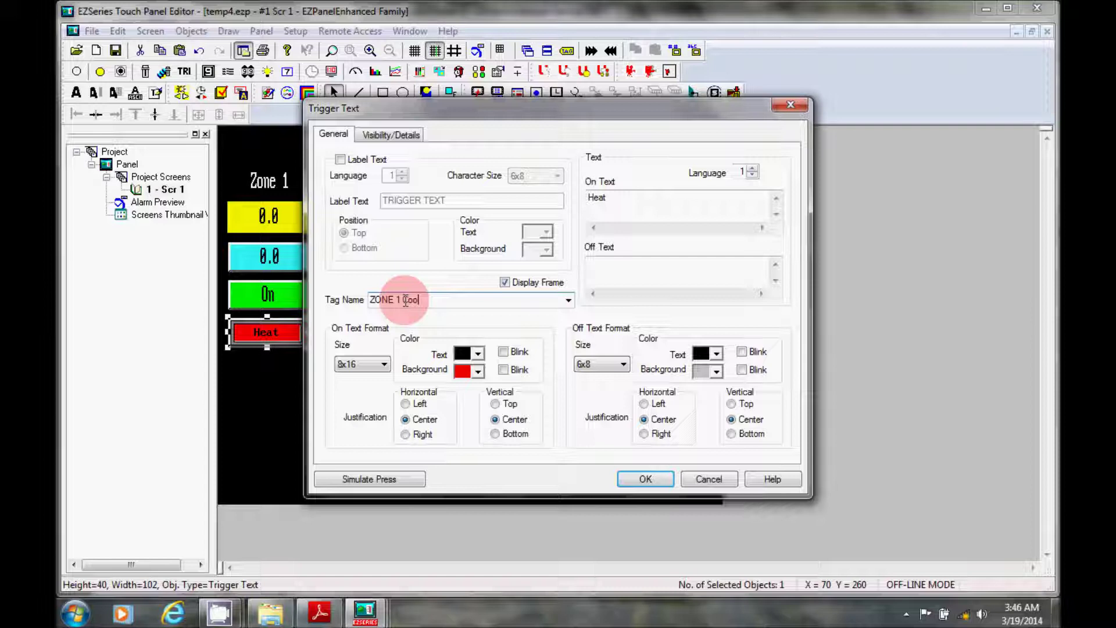
type("l")
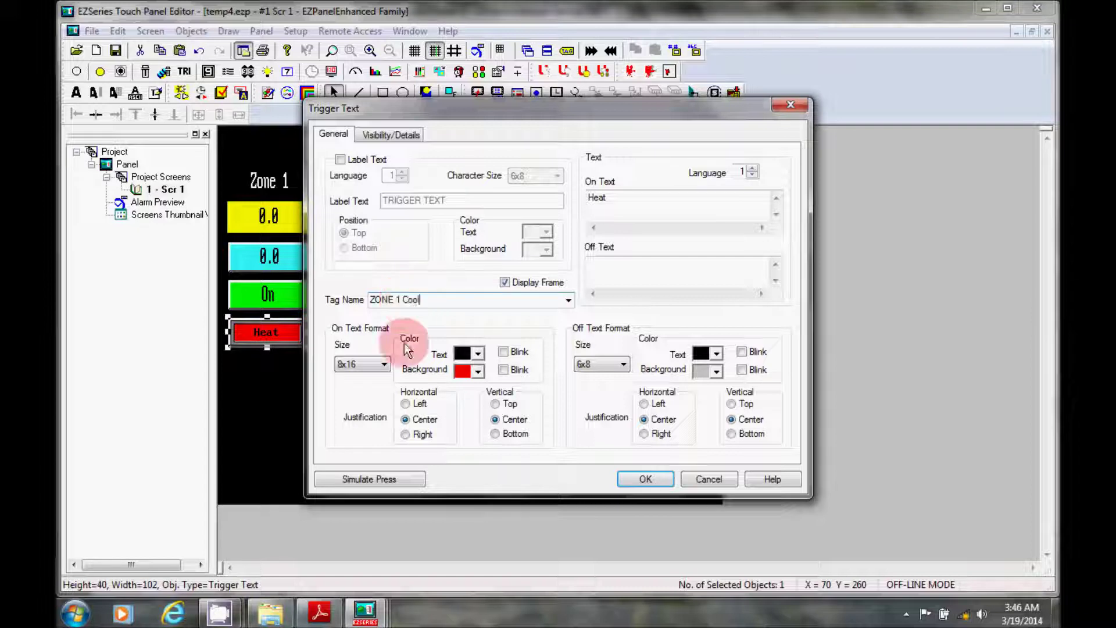
left_click(457, 368)
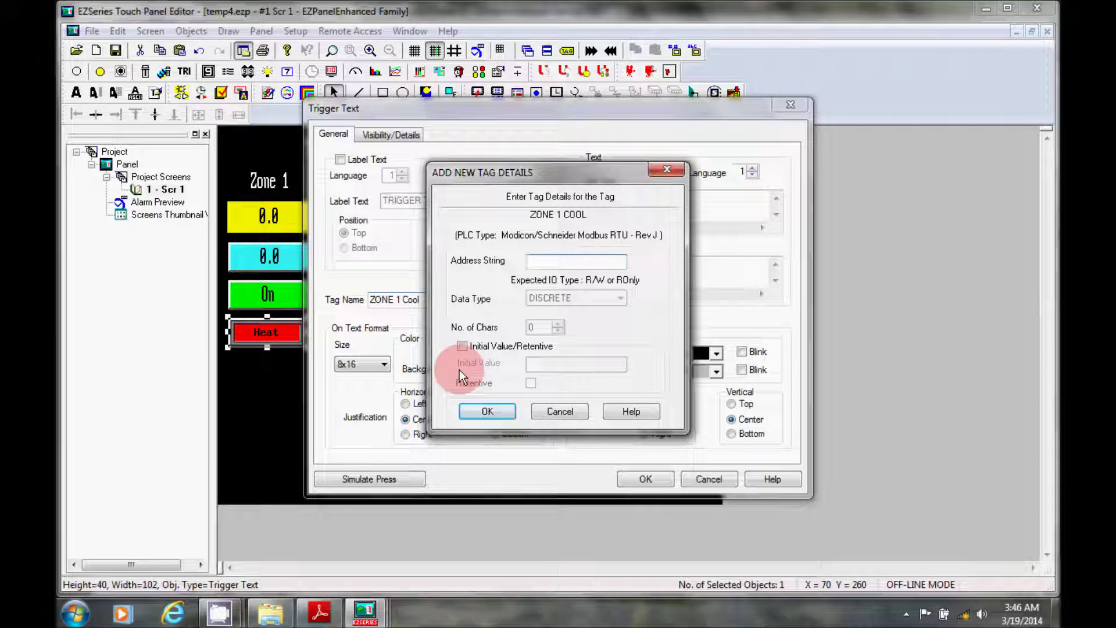
type("404143")
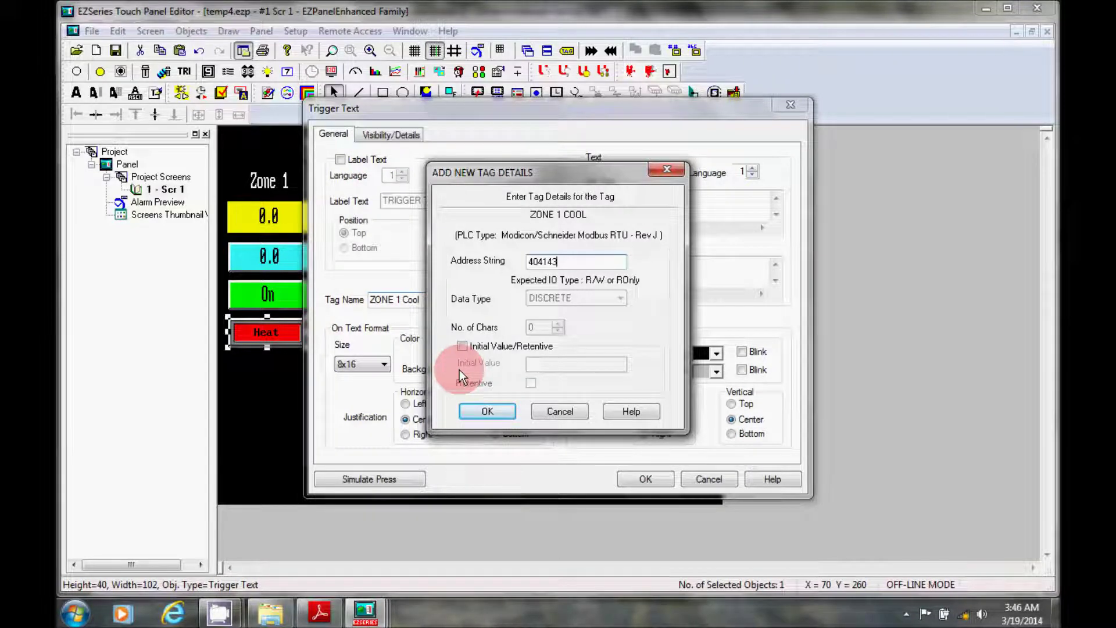
type("/2")
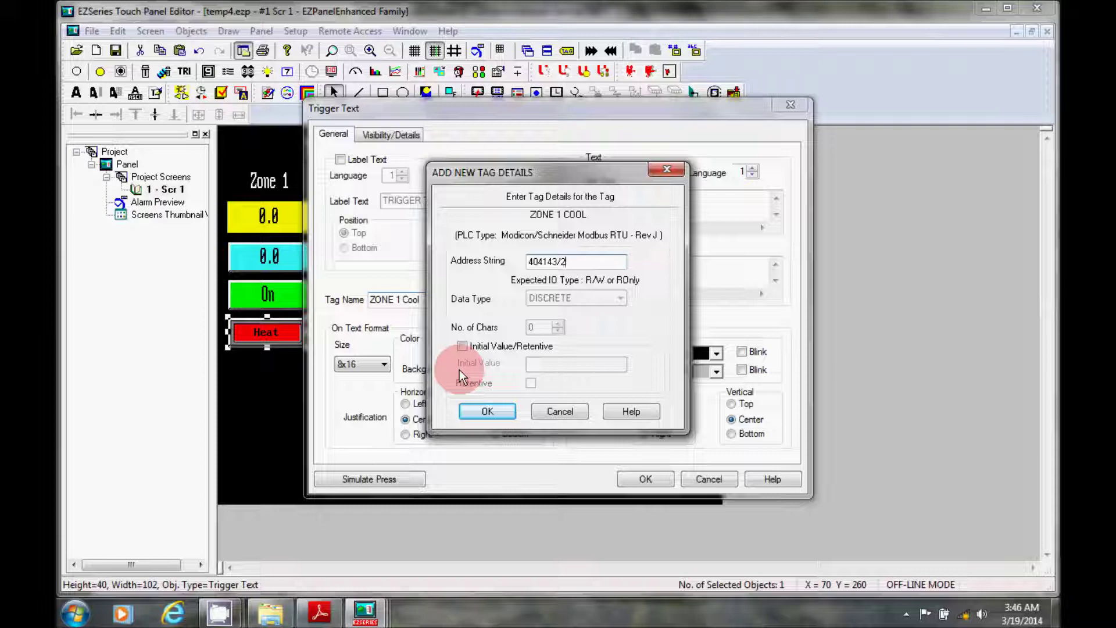
key("Return")
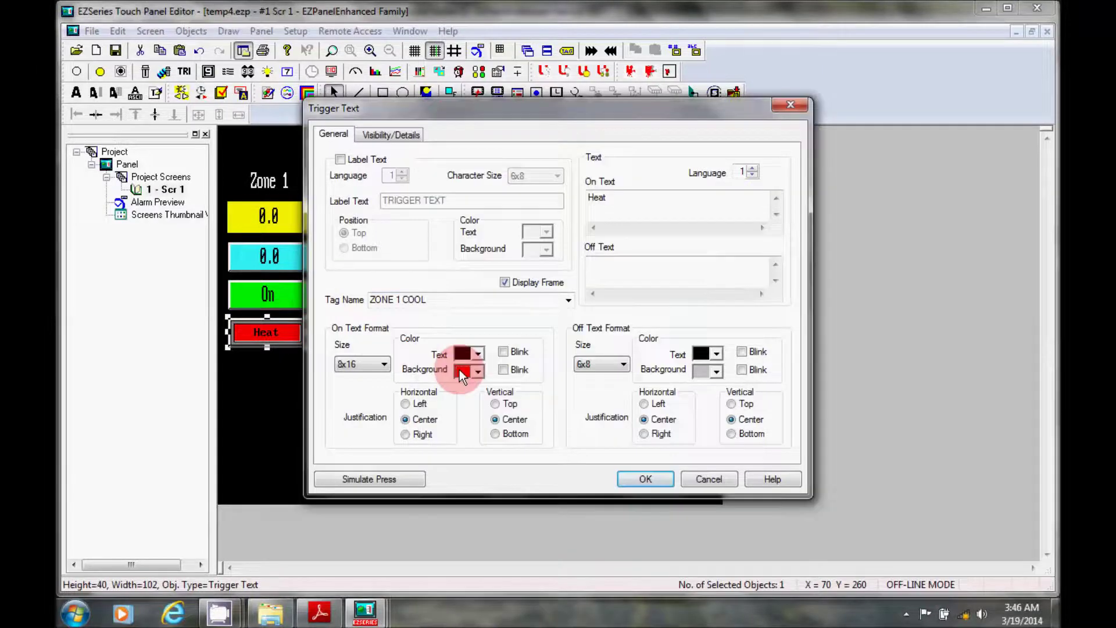
Give the copy's on state a light cyan background and set its on text to "Cool"
left_click(459, 370)
left_click(657, 416)
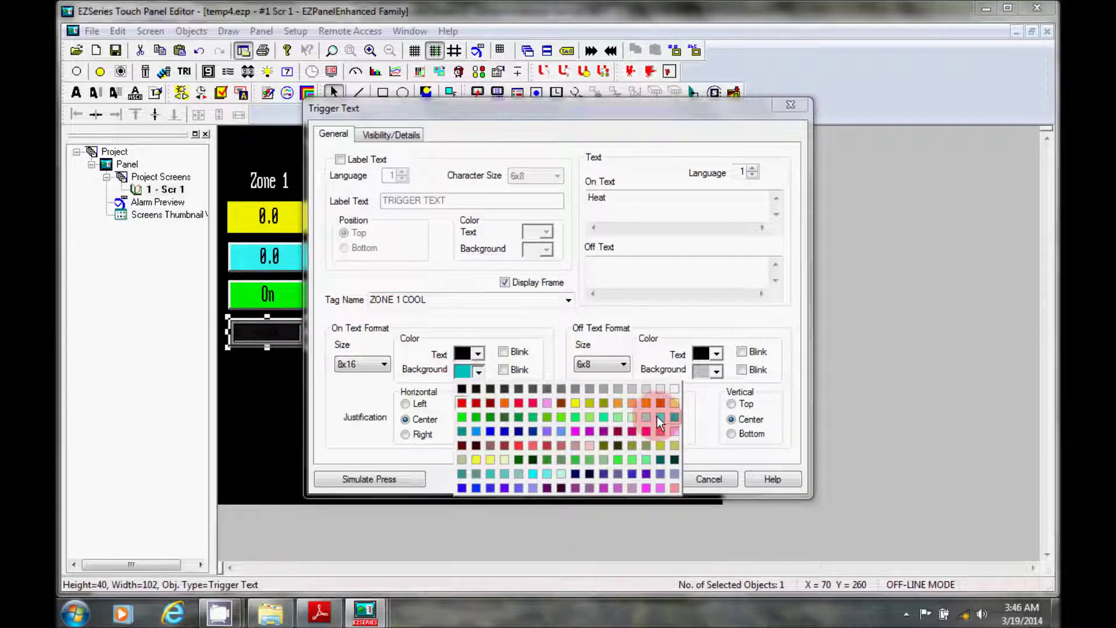
left_click(575, 175)
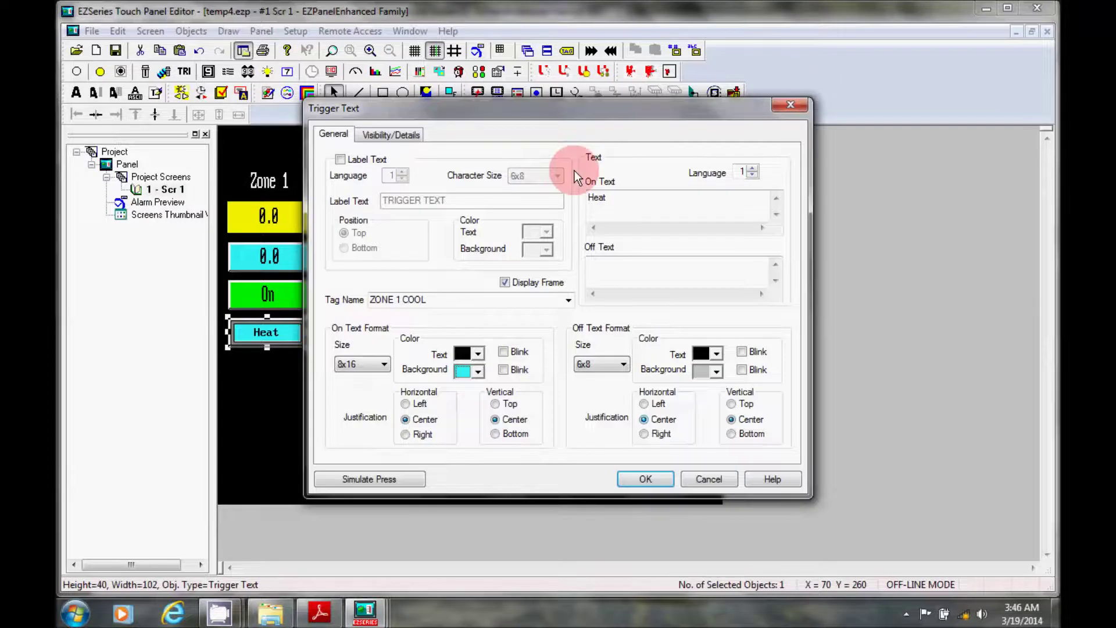
left_click(616, 196)
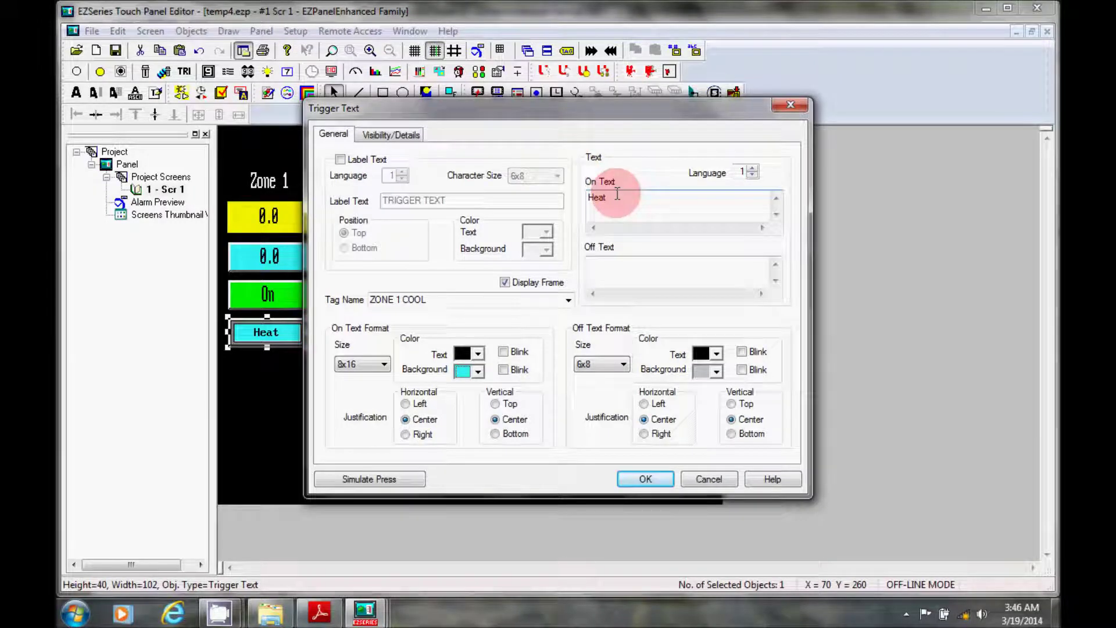
left_click_drag(618, 195, 586, 201)
type("Cool")
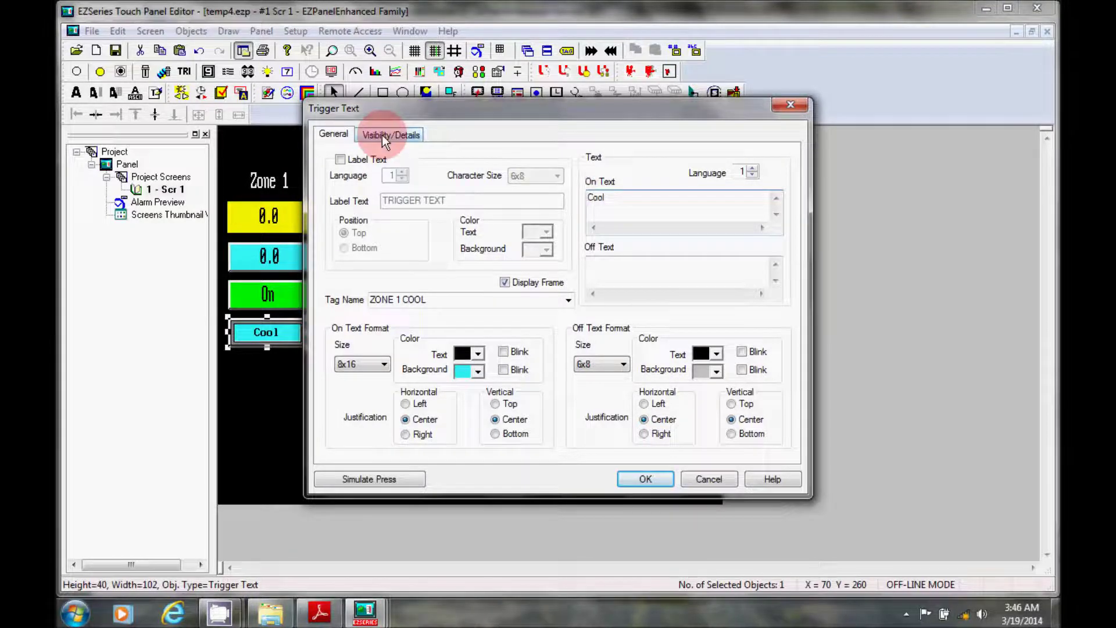
Make the Cool trigger text visible when the ZONE 1 COOL bit is on and apply the object settings
left_click(407, 135)
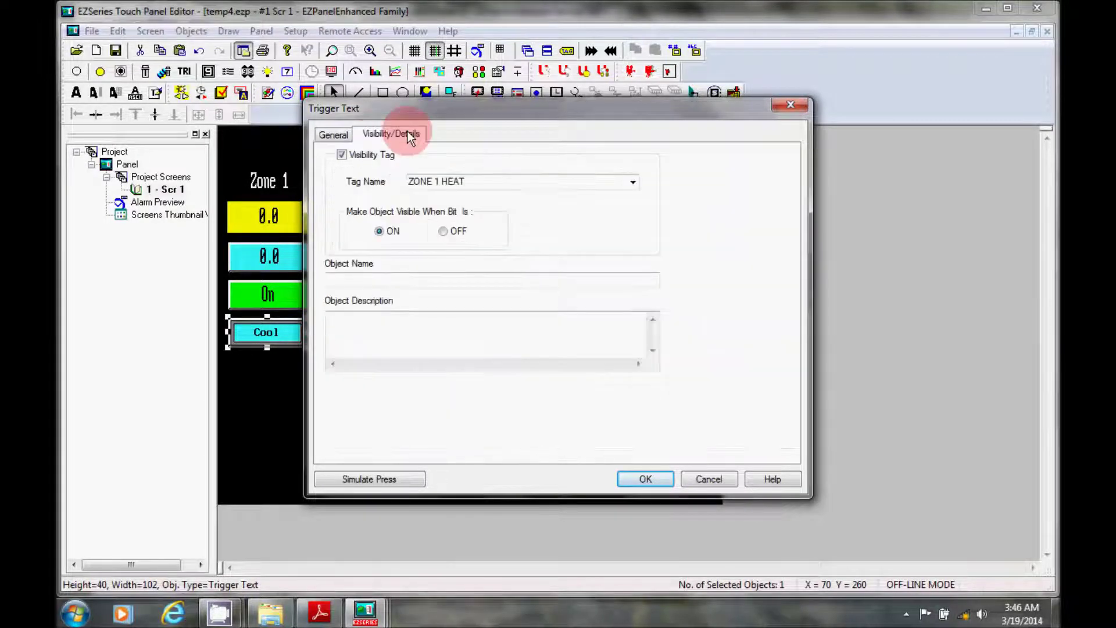
left_click(632, 182)
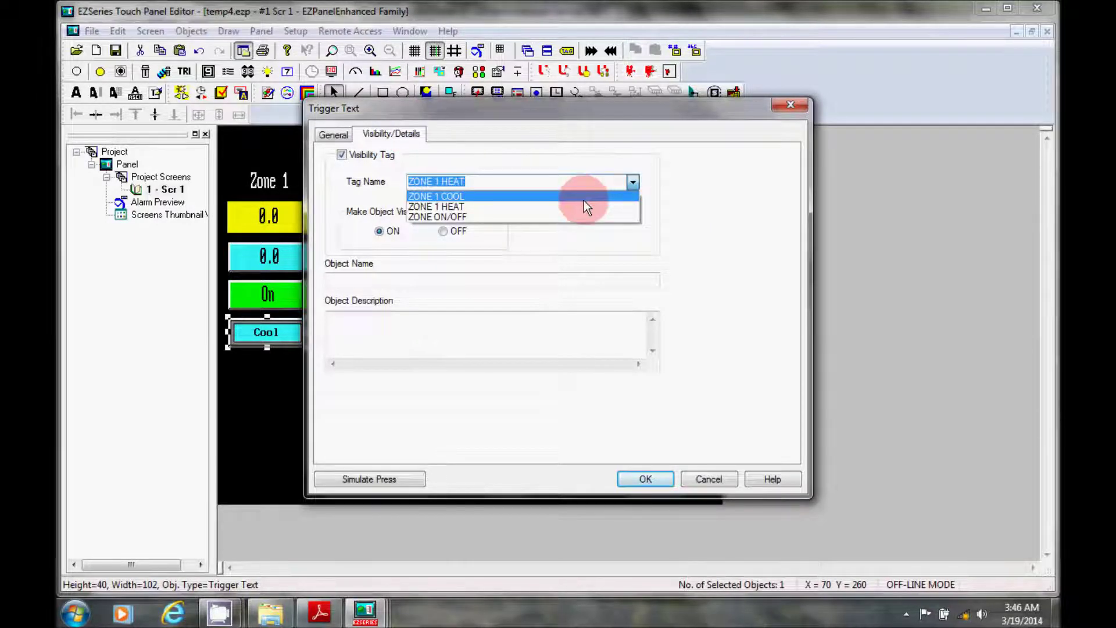
left_click(583, 199)
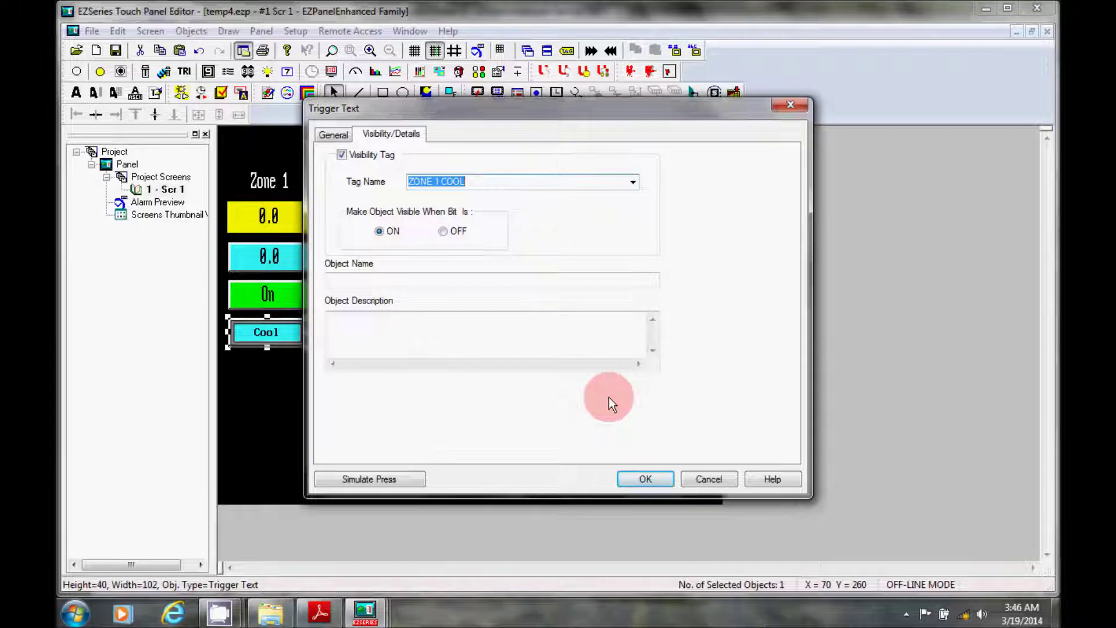
key("Return")
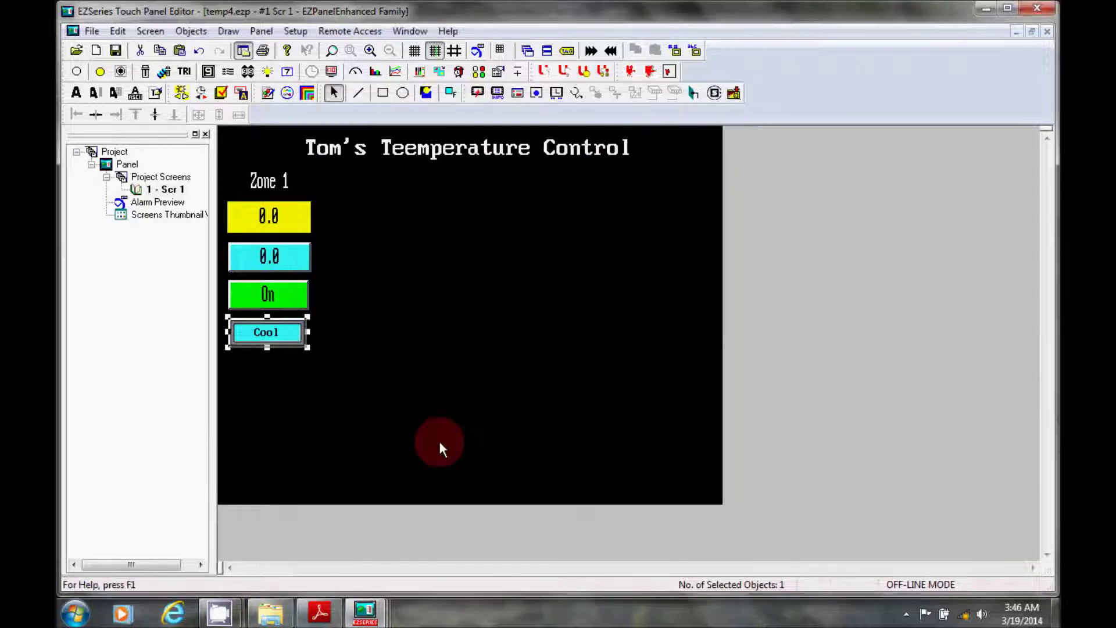
Send the Cool trigger text to the back, behind the Heat trigger text
left_click(271, 332)
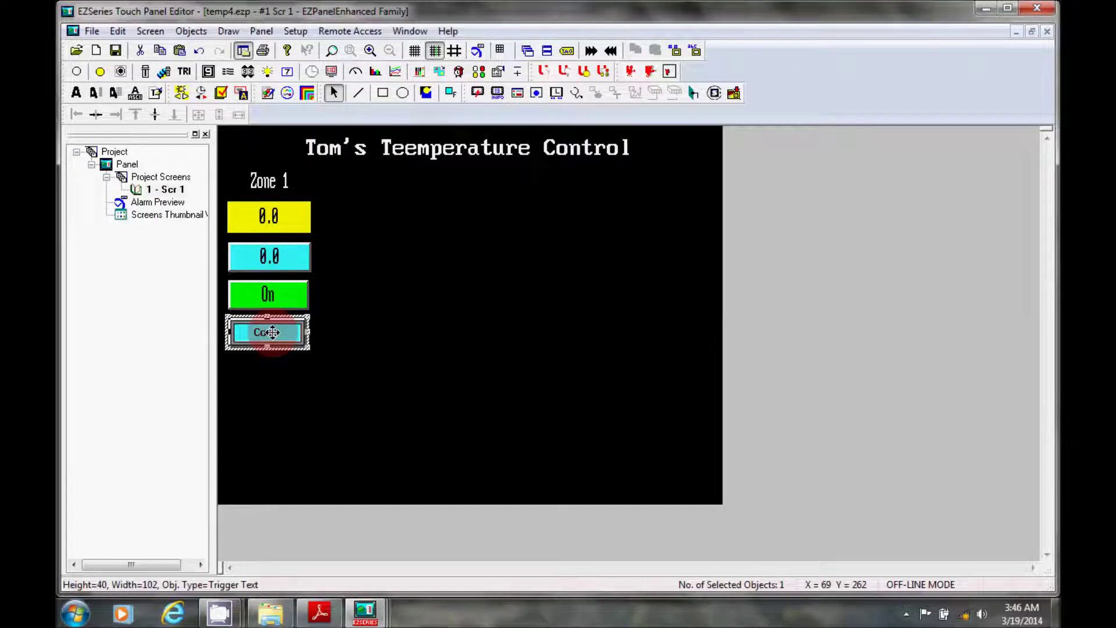
right_click(272, 332)
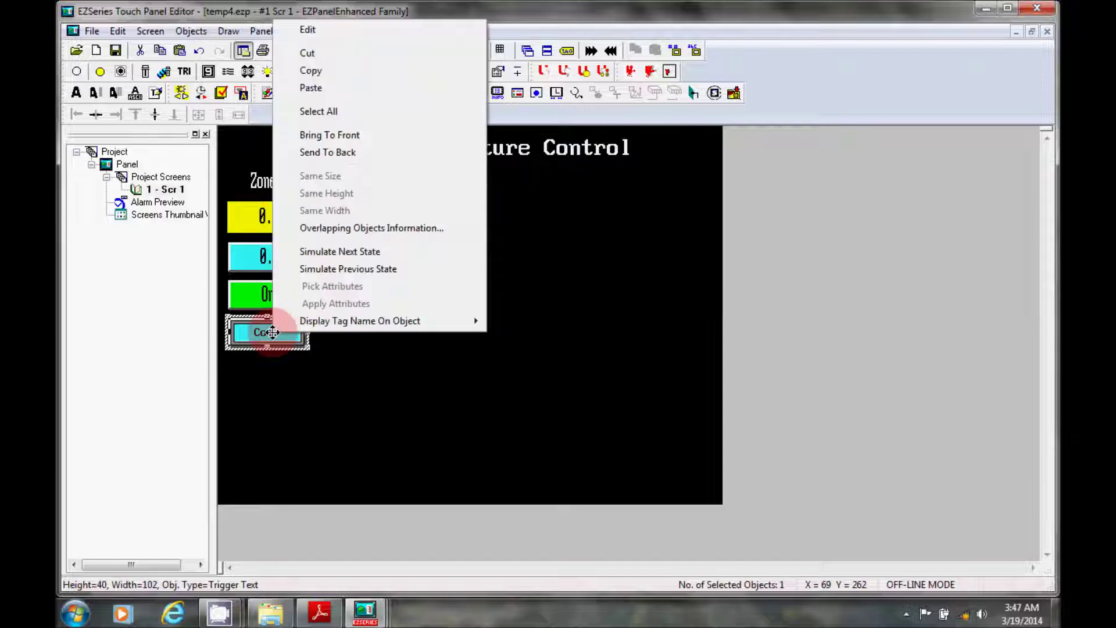
left_click(333, 153)
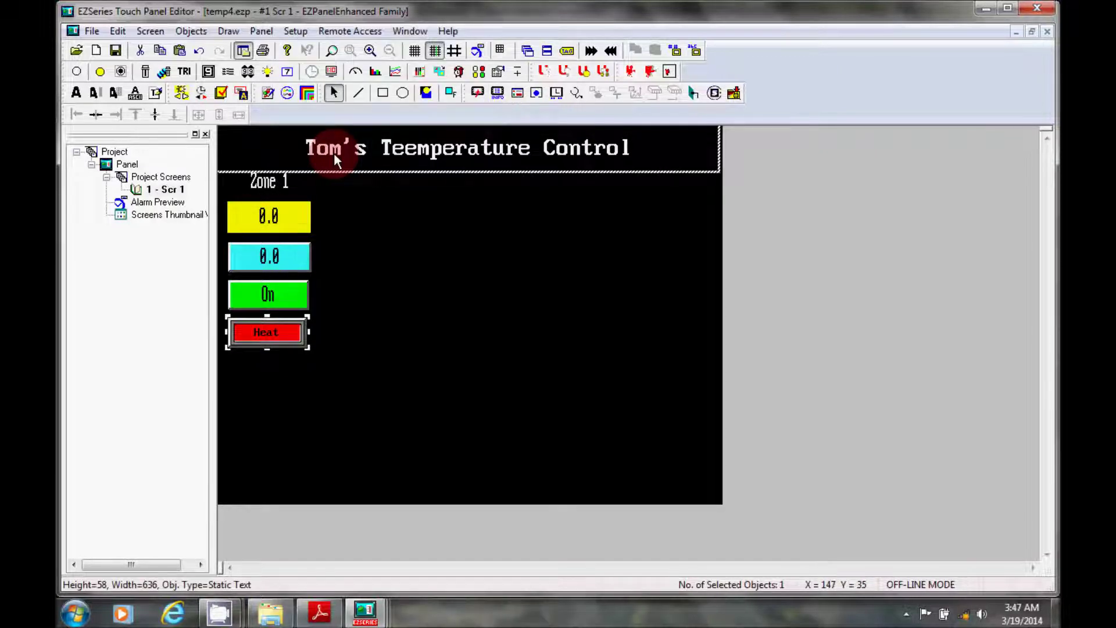
left_click(389, 321)
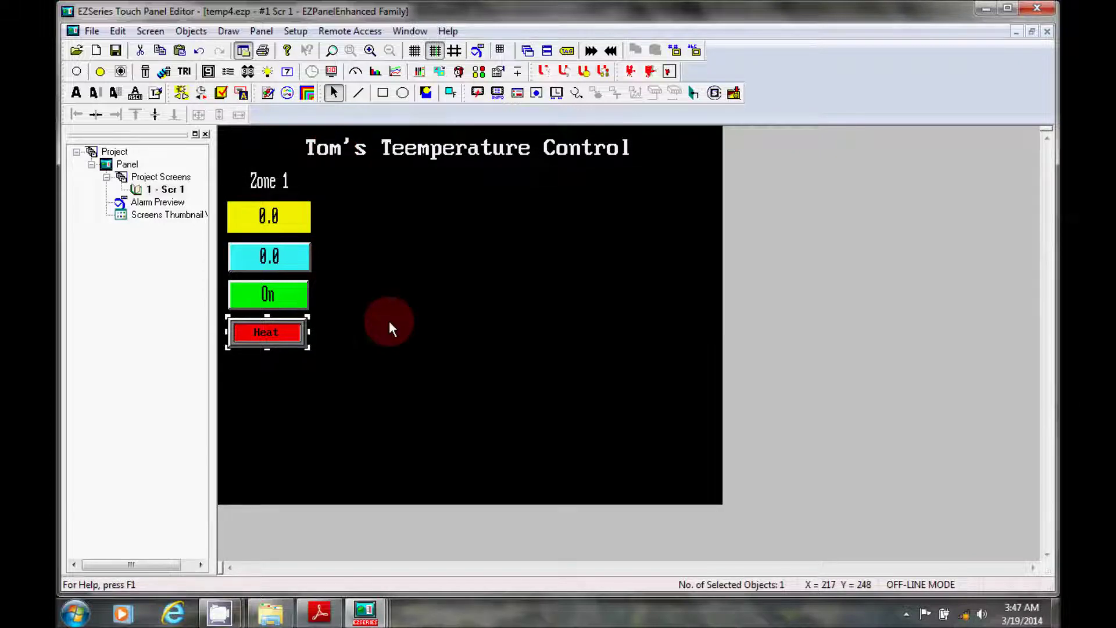
Save the project, start the simulation and switch Zone 1 on
left_click(714, 93)
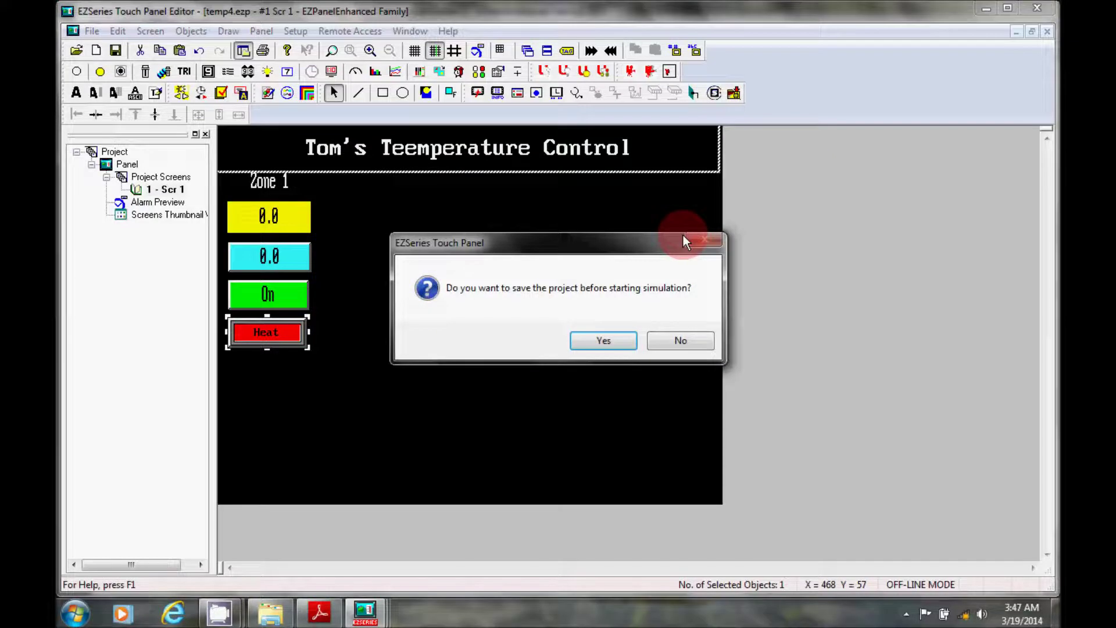
left_click(611, 343)
left_click(532, 331)
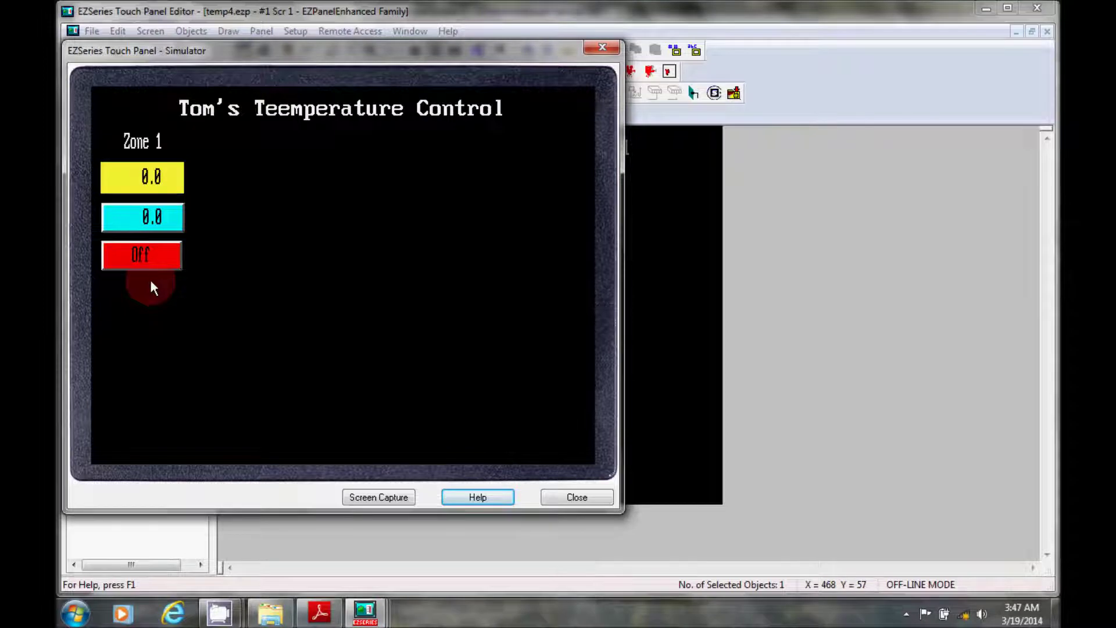
left_click(151, 262)
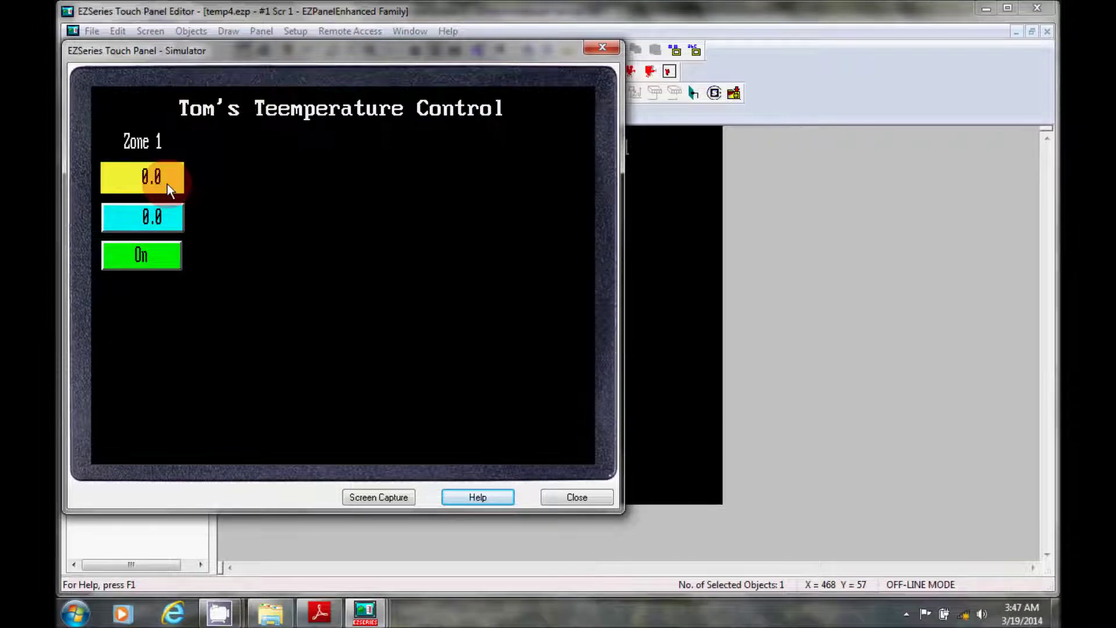
Set the simulated ZONE 1 TEMPERATURE tag value to 1000
left_click(166, 183)
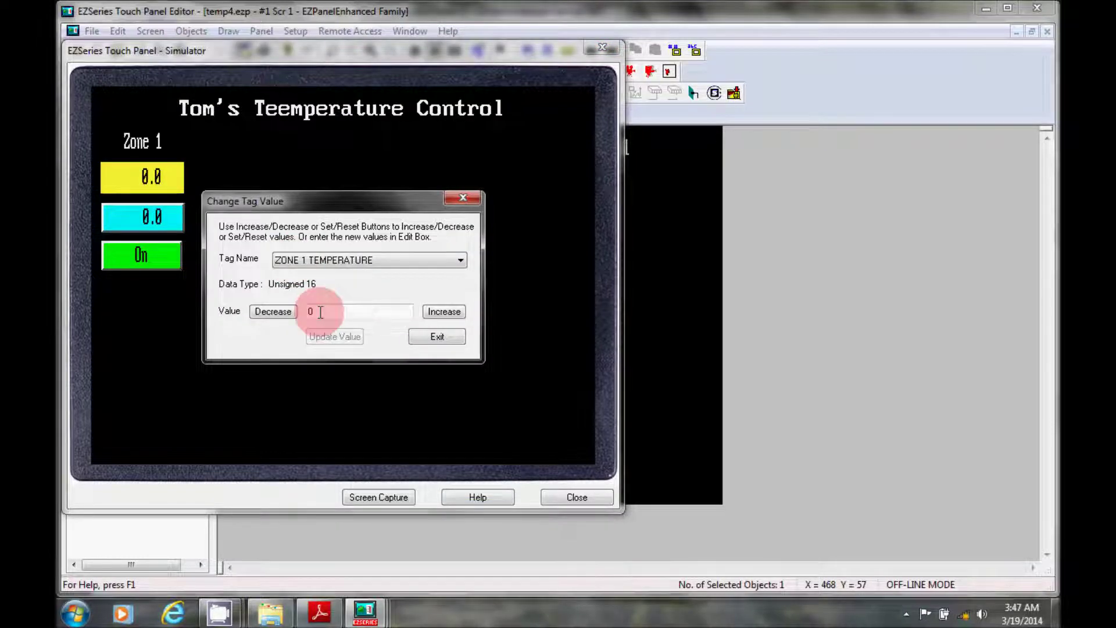
left_click_drag(320, 313, 304, 314)
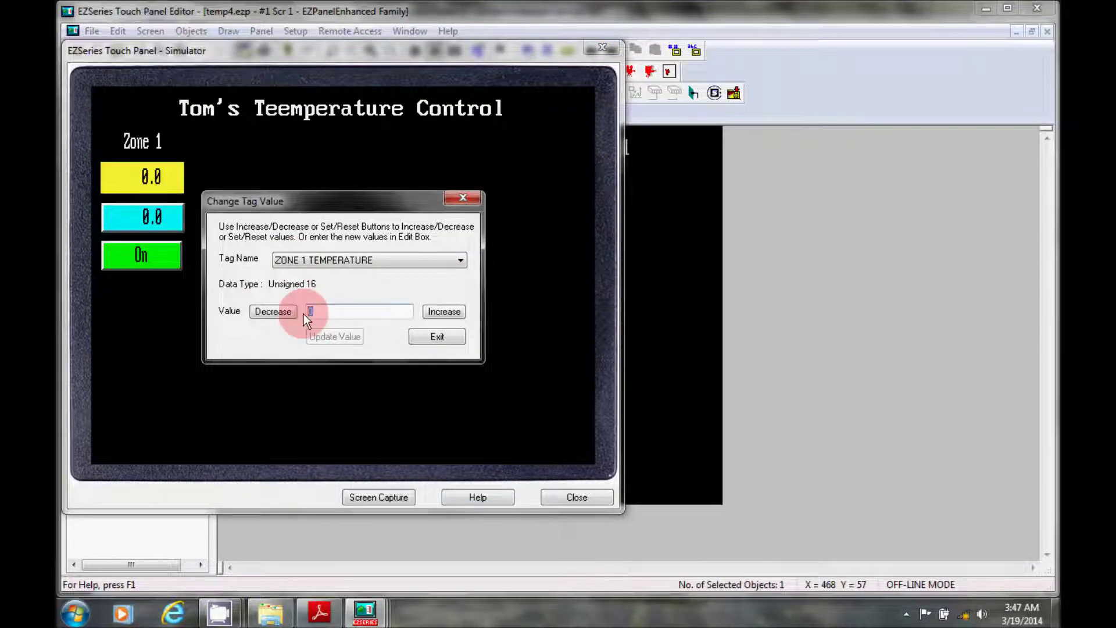
type("1000")
left_click(338, 330)
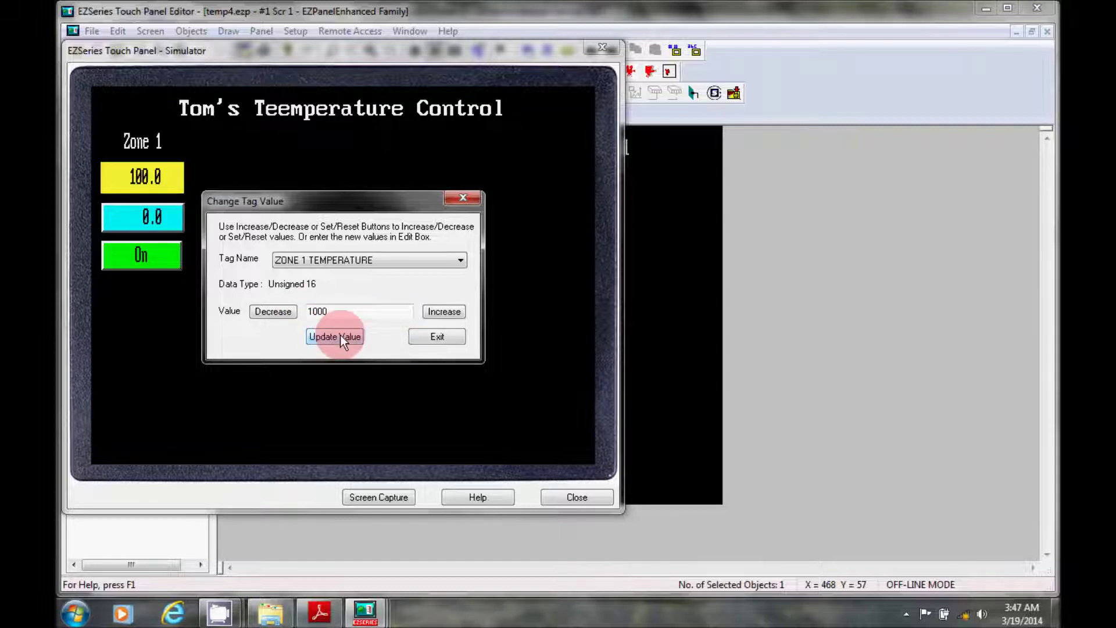
left_click(433, 336)
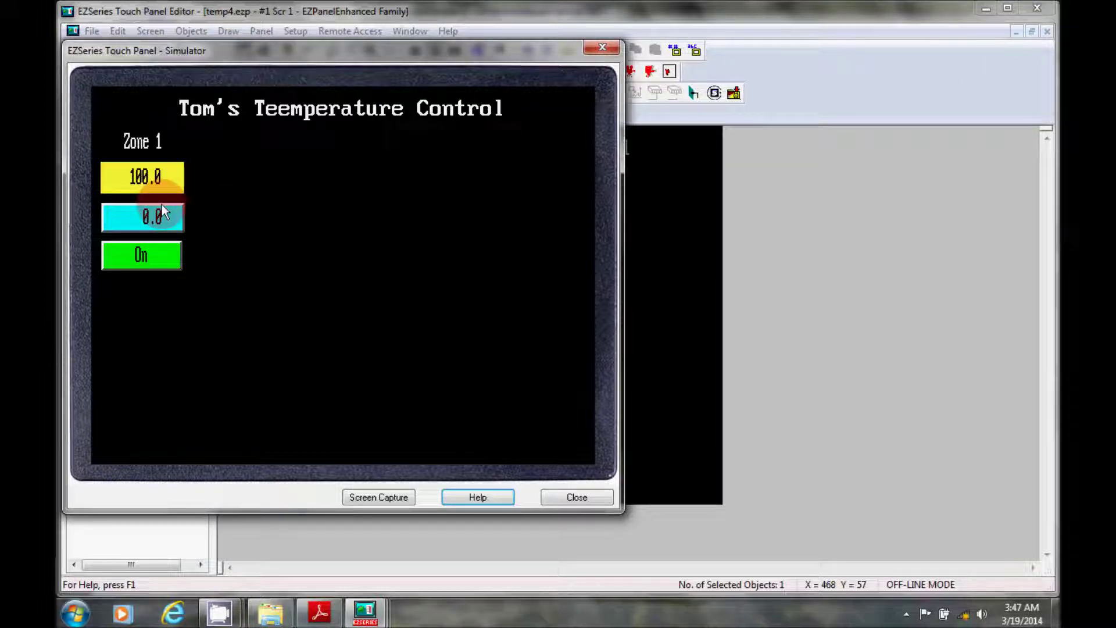
Enter 125.0 as the Zone 1 value in the cyan numeric entry of the simulation
left_click(164, 212)
left_click(252, 261)
left_click(257, 258)
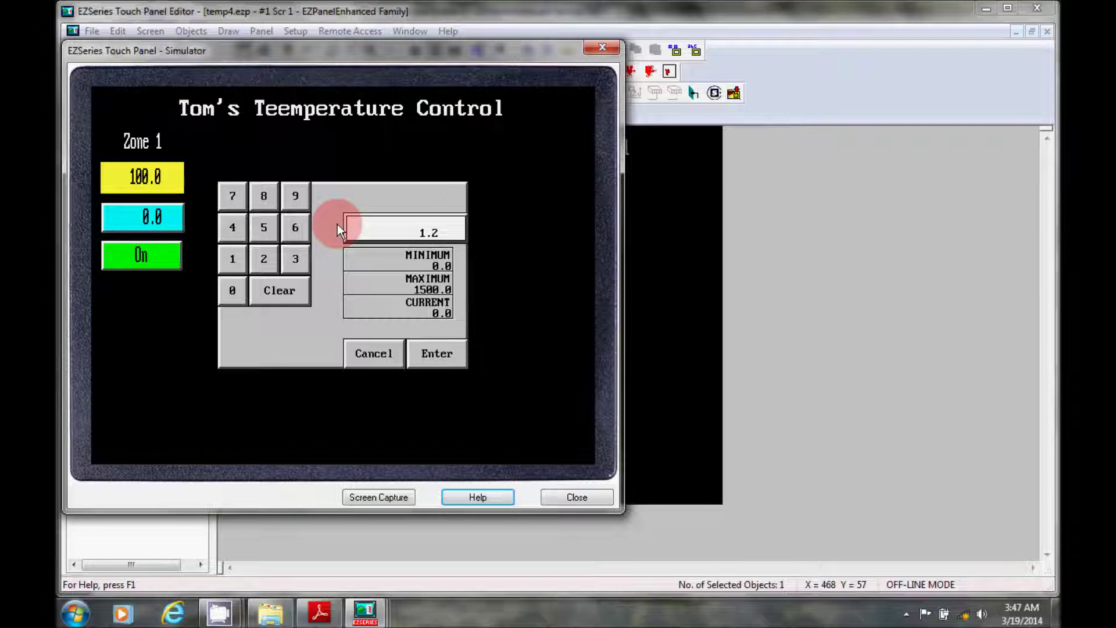
left_click(265, 226)
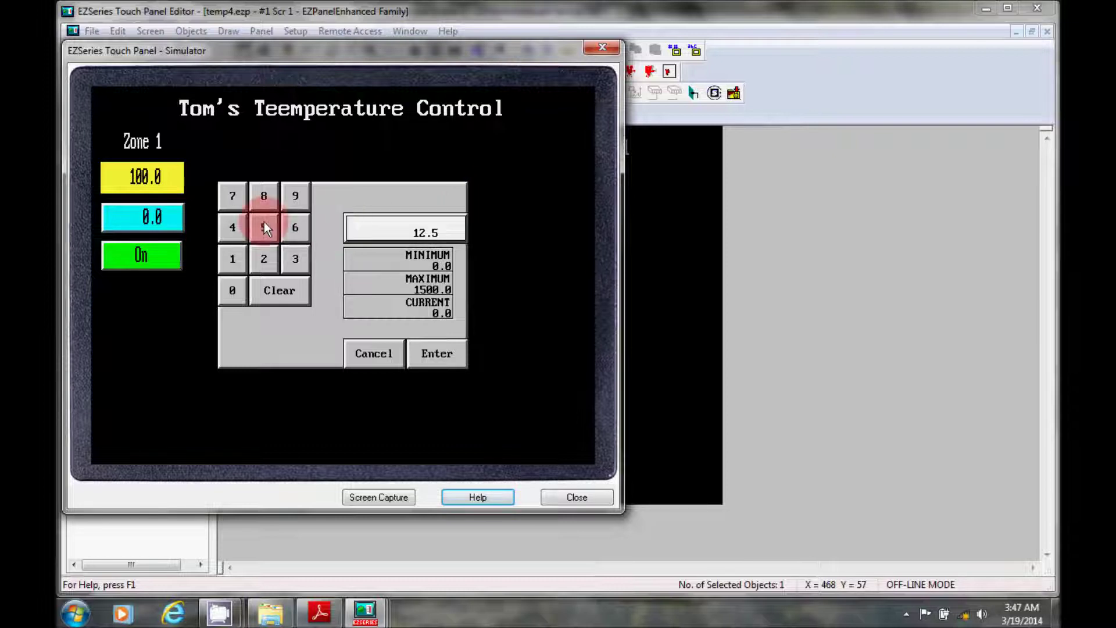
left_click(261, 257)
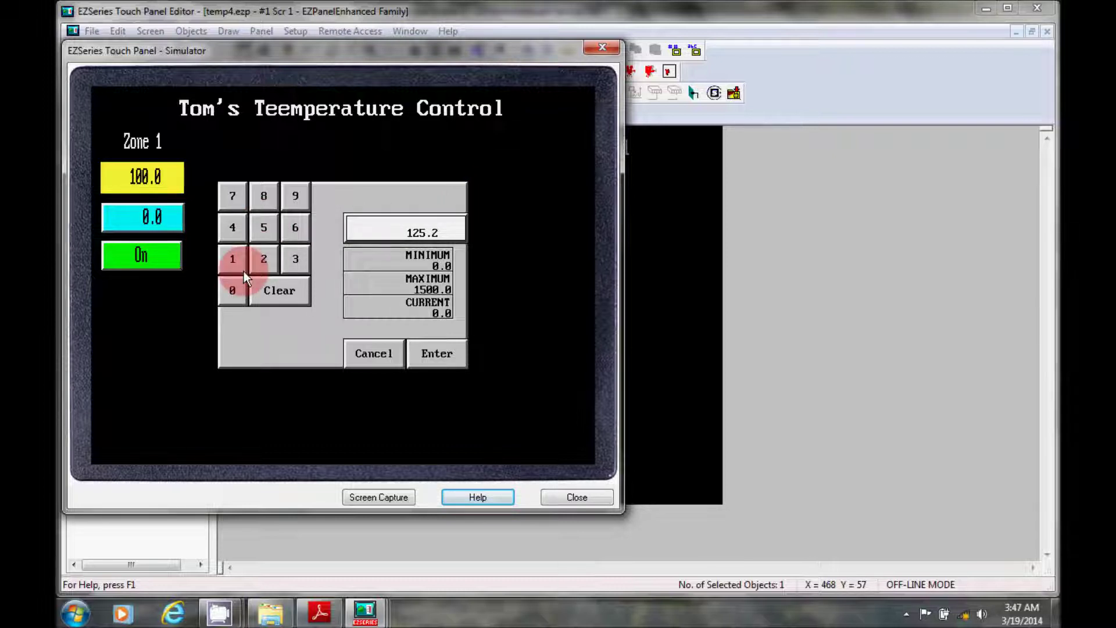
left_click(243, 271)
left_click(235, 284)
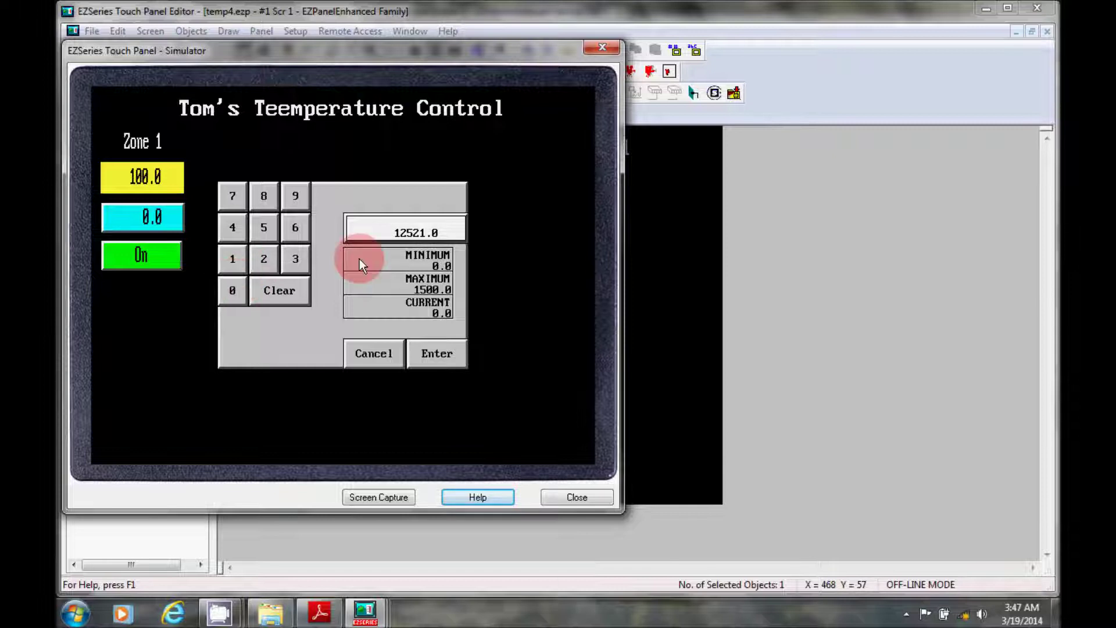
left_click(239, 258)
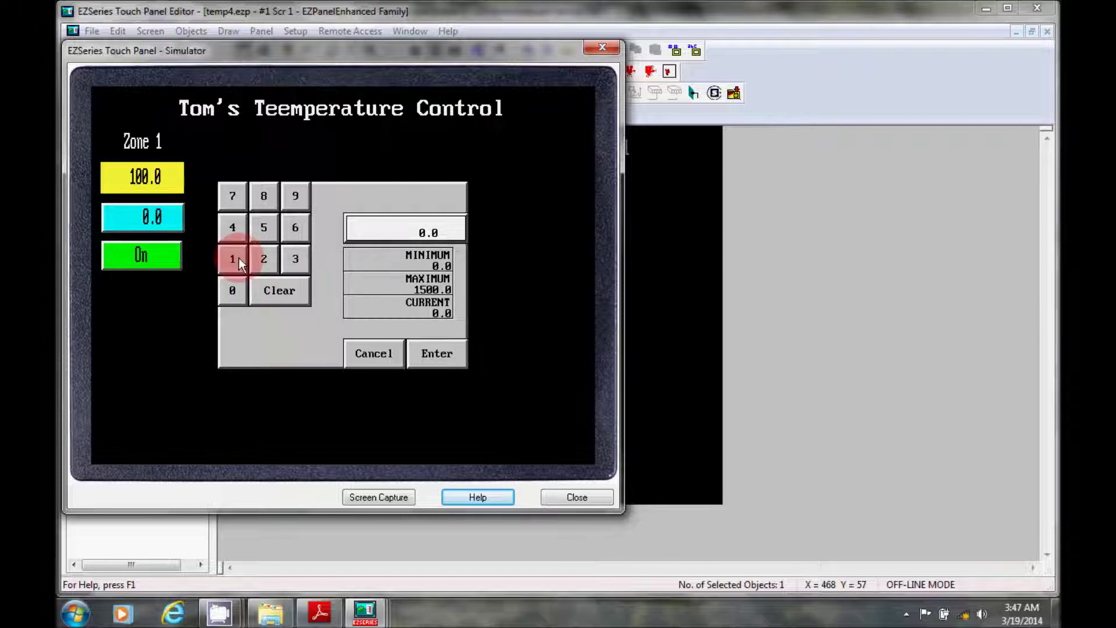
left_click(237, 288)
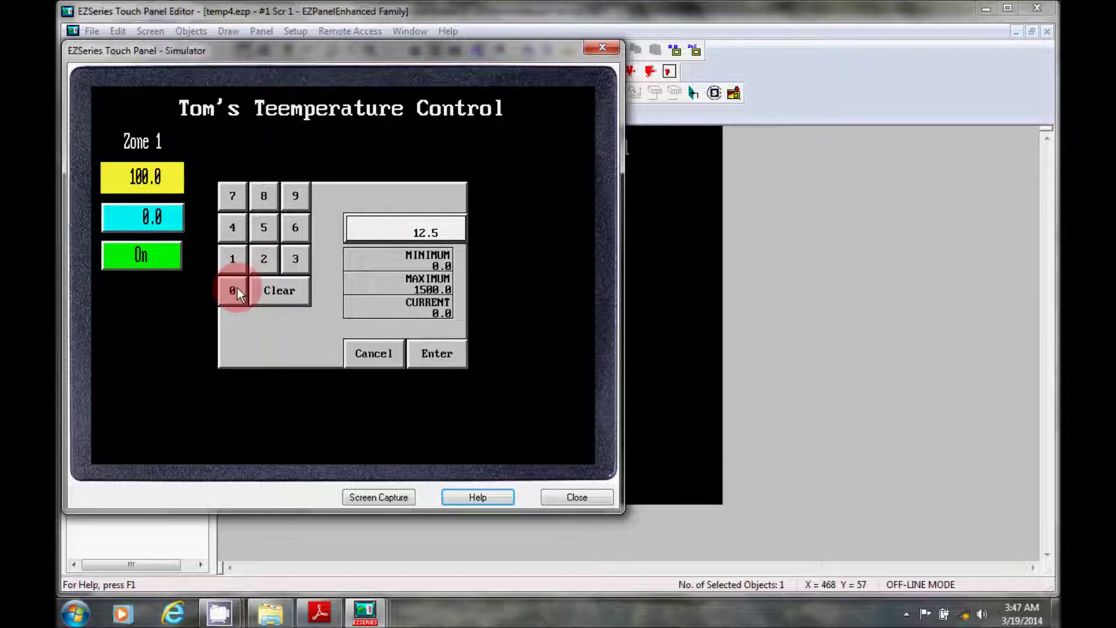
left_click(416, 357)
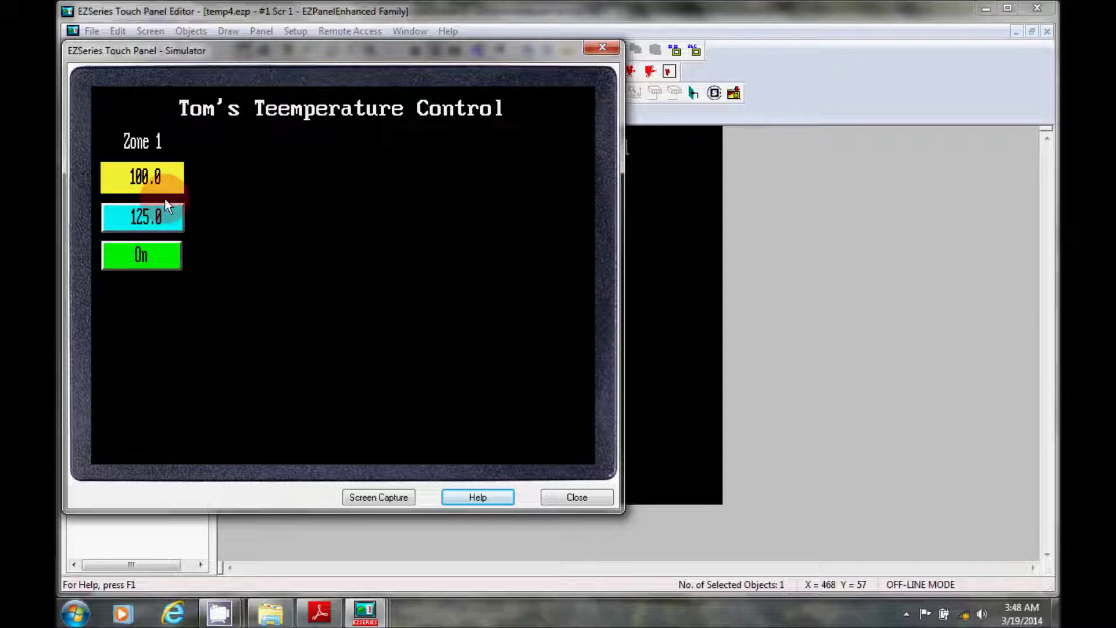
Test the Heat indicator by setting and resetting the ZONE 1 HEAT tag
left_click(136, 288)
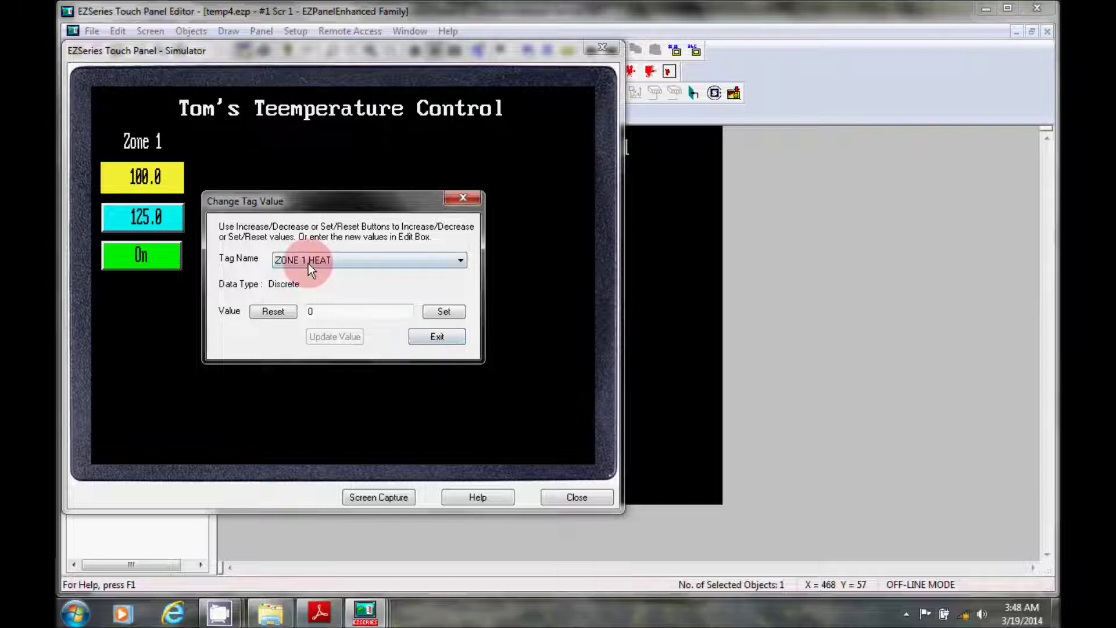
left_click(438, 313)
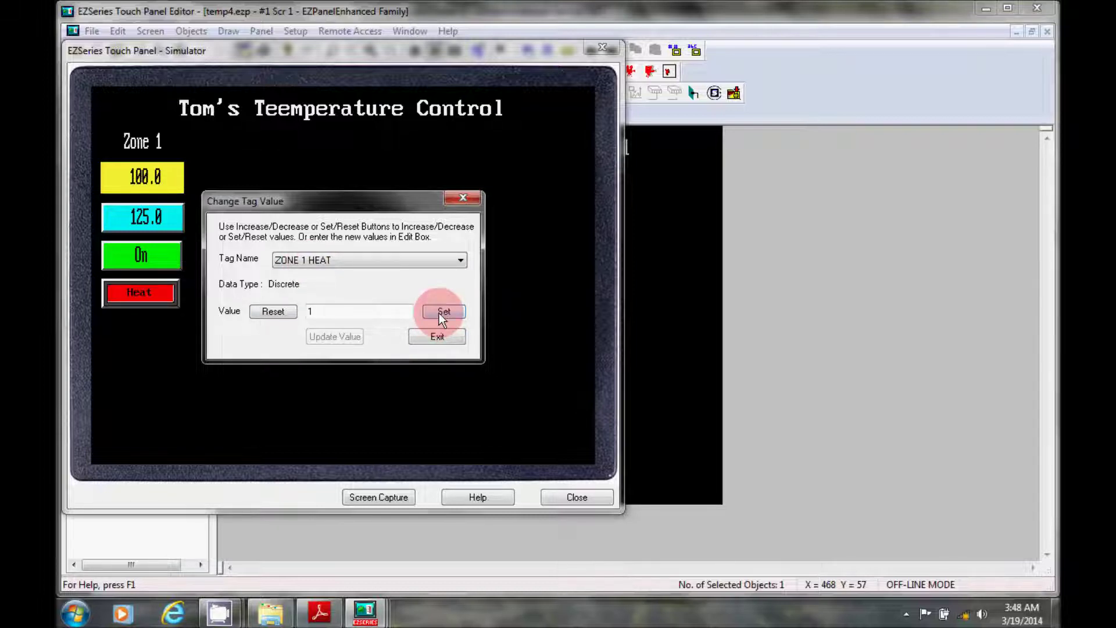
left_click(289, 311)
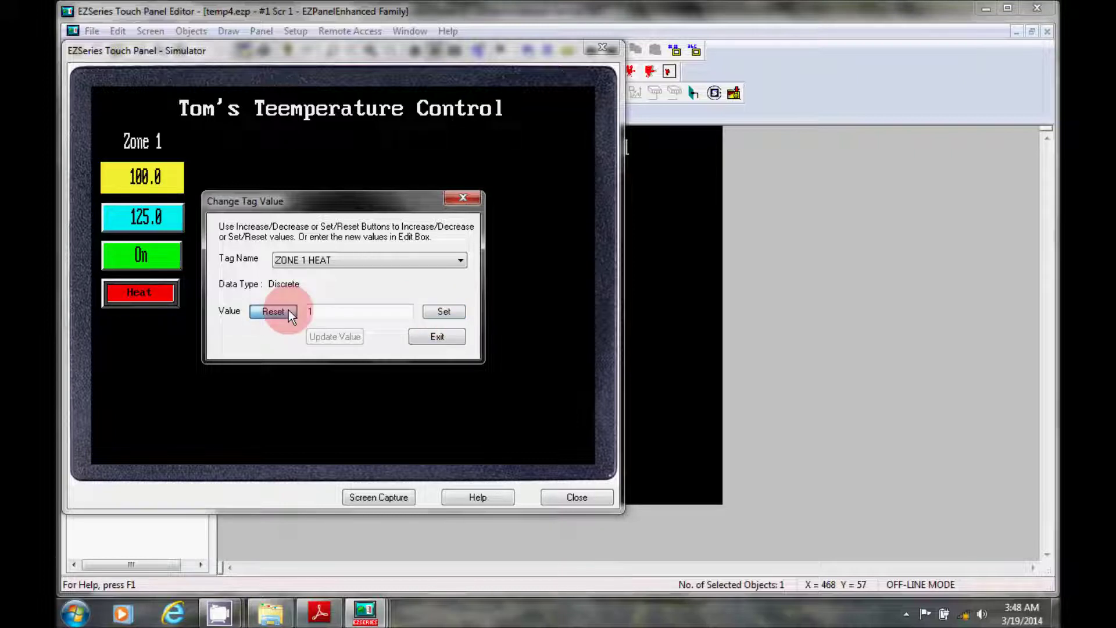
Test the Cool indicator by setting and resetting the ZONE 1 COOL tag, and close the simulator
left_click(196, 319)
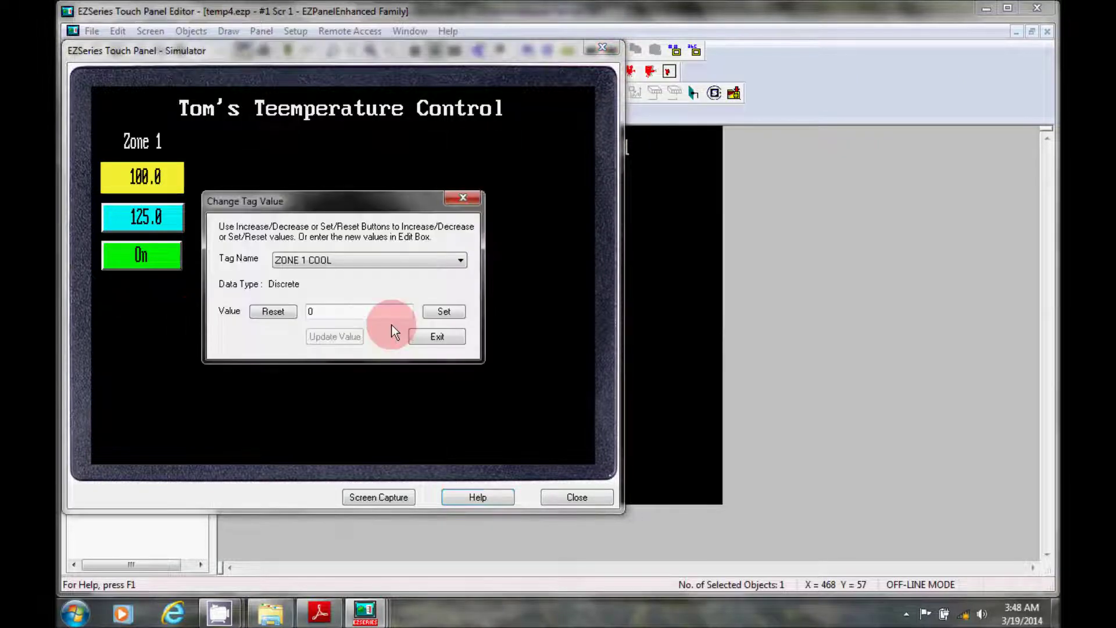
left_click(442, 311)
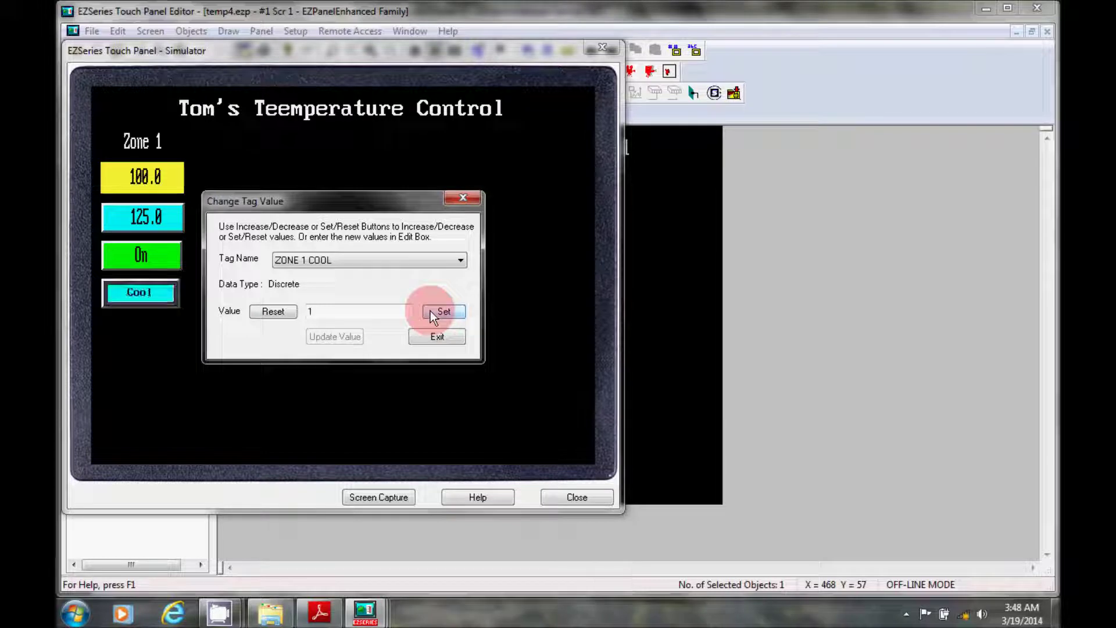
left_click(290, 310)
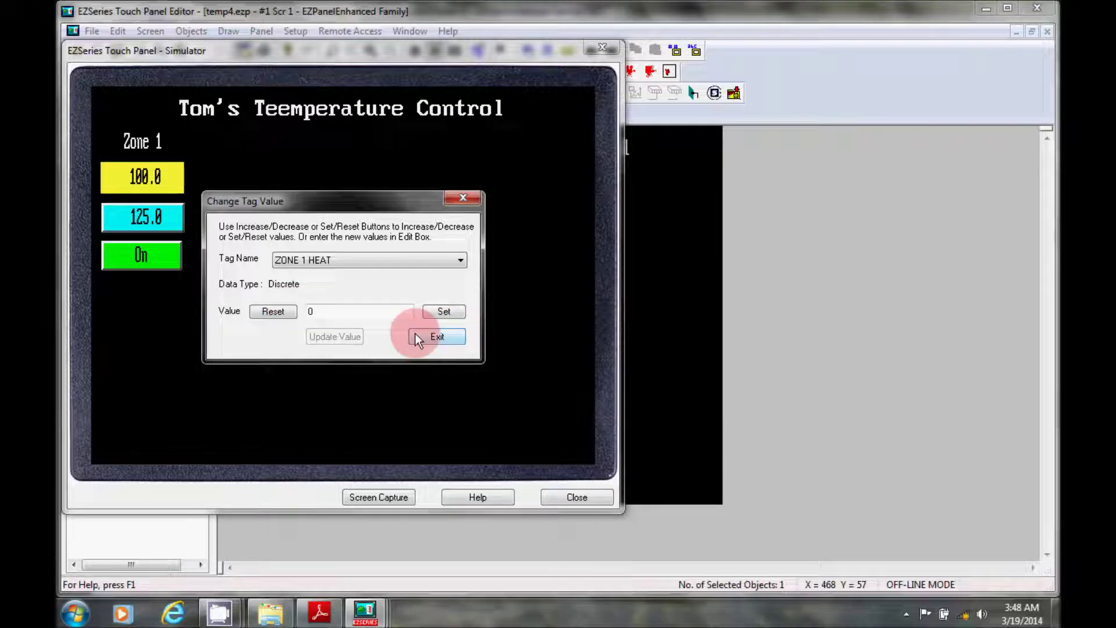
left_click(415, 337)
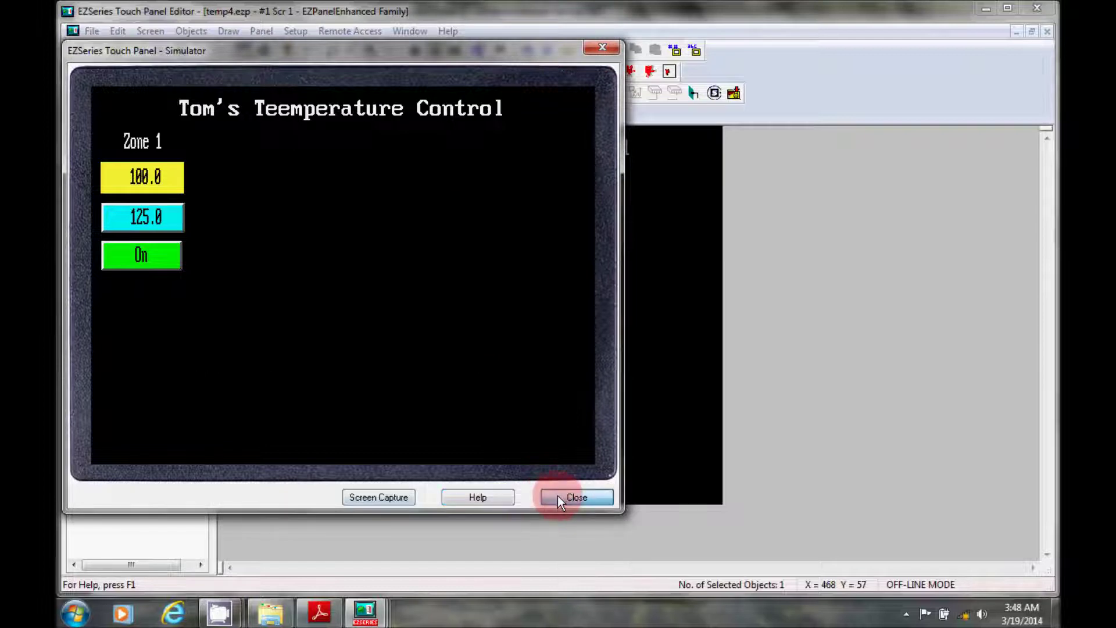
left_click(557, 495)
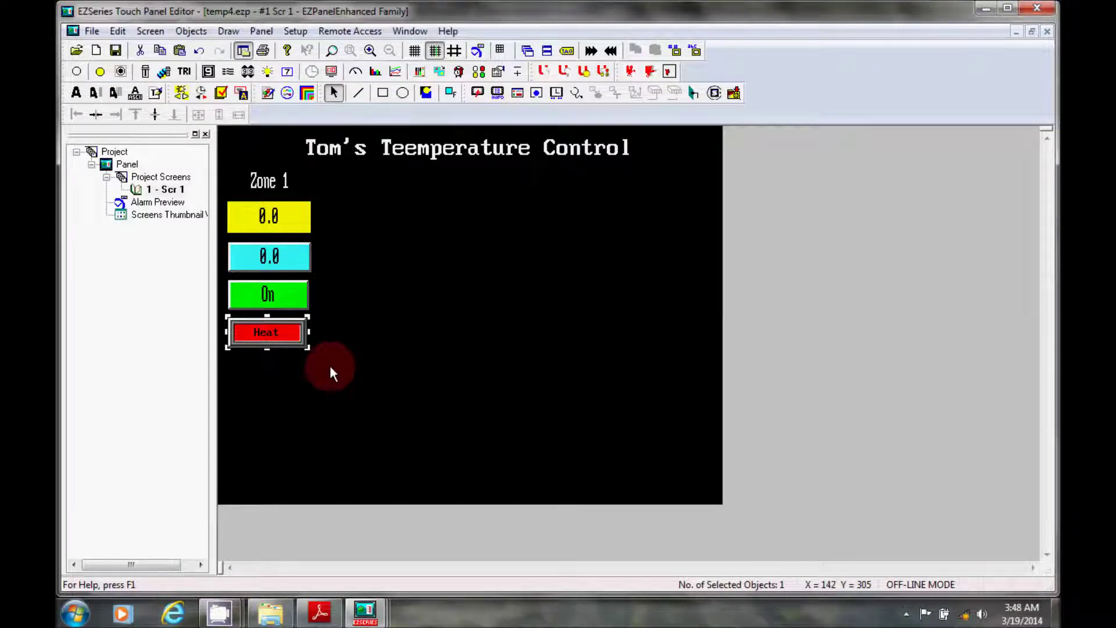
Duplicate all the objects in the Zone 1 column, including the heading and the overlapping indicators
left_click_drag(330, 365, 230, 172)
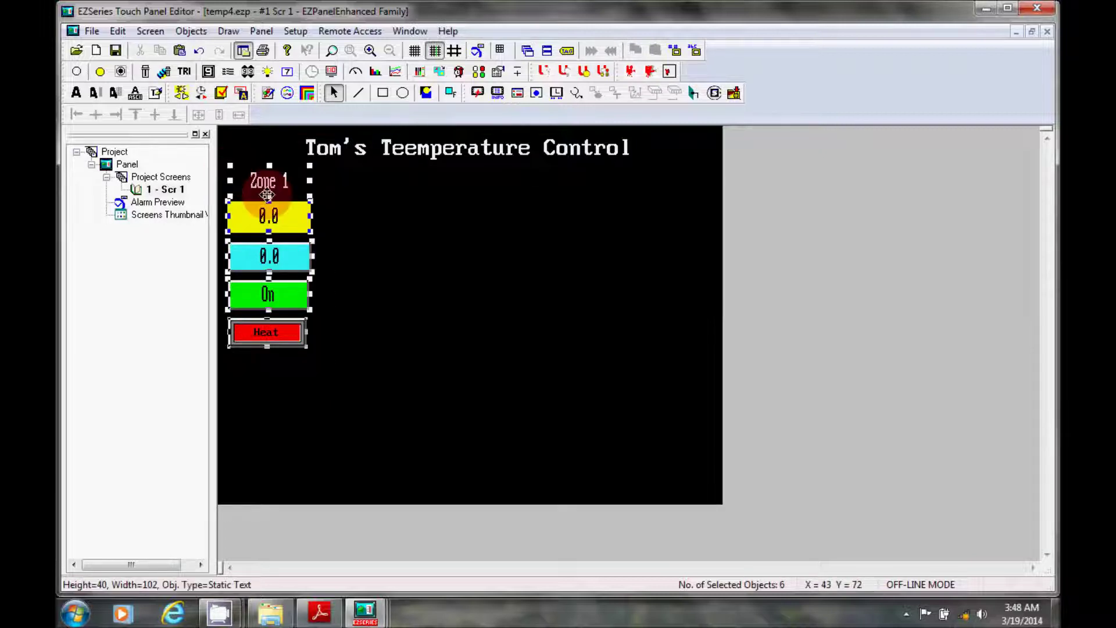
right_click(266, 197)
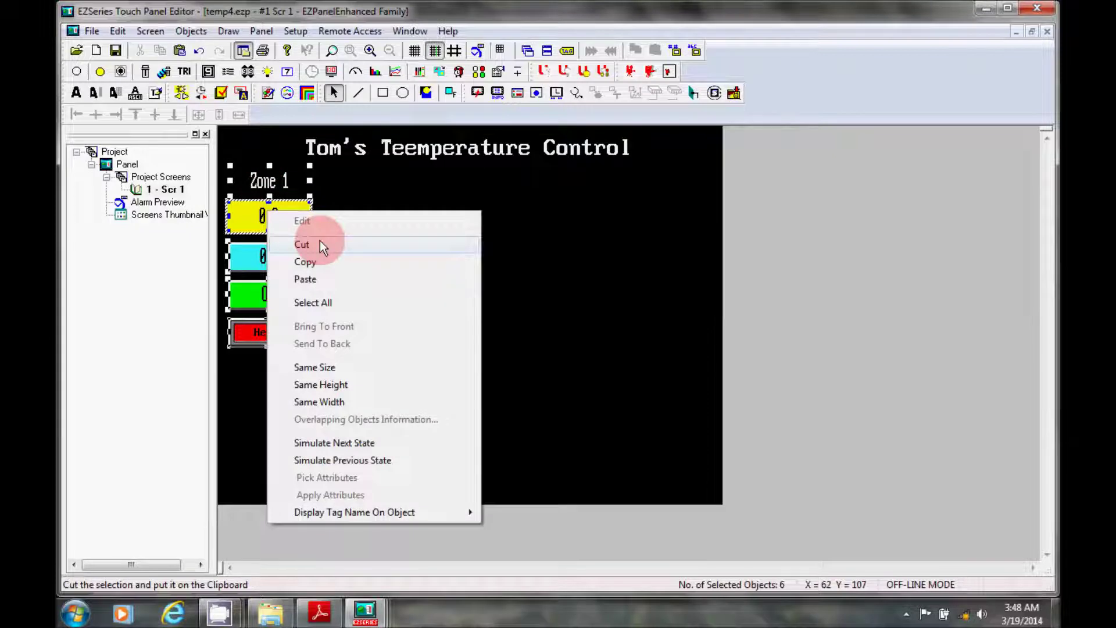
left_click(349, 259)
right_click(399, 279)
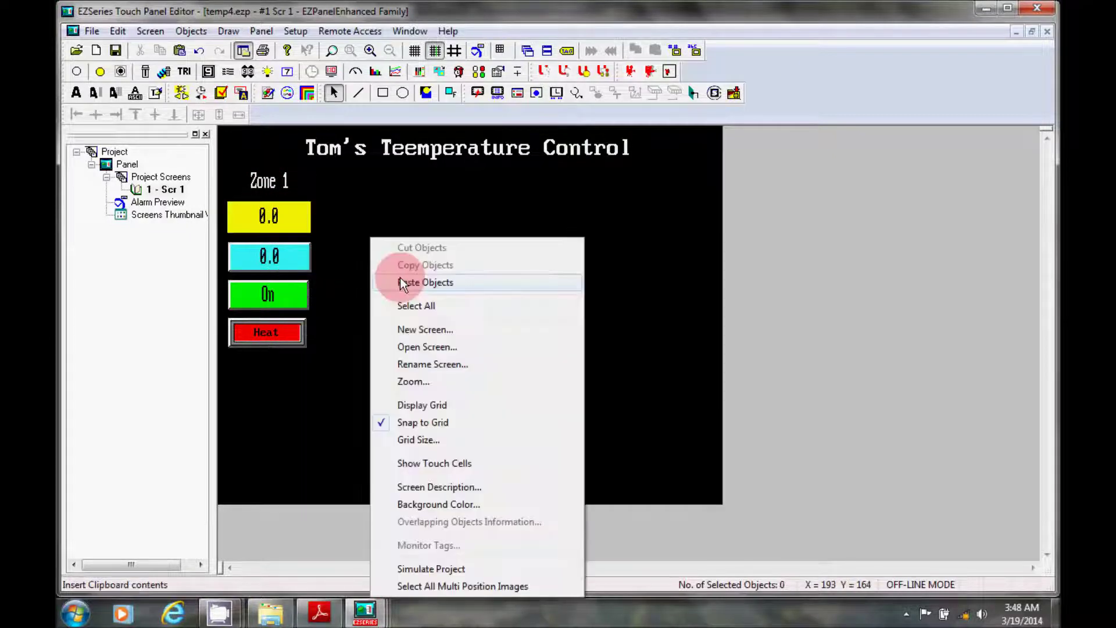
left_click(400, 282)
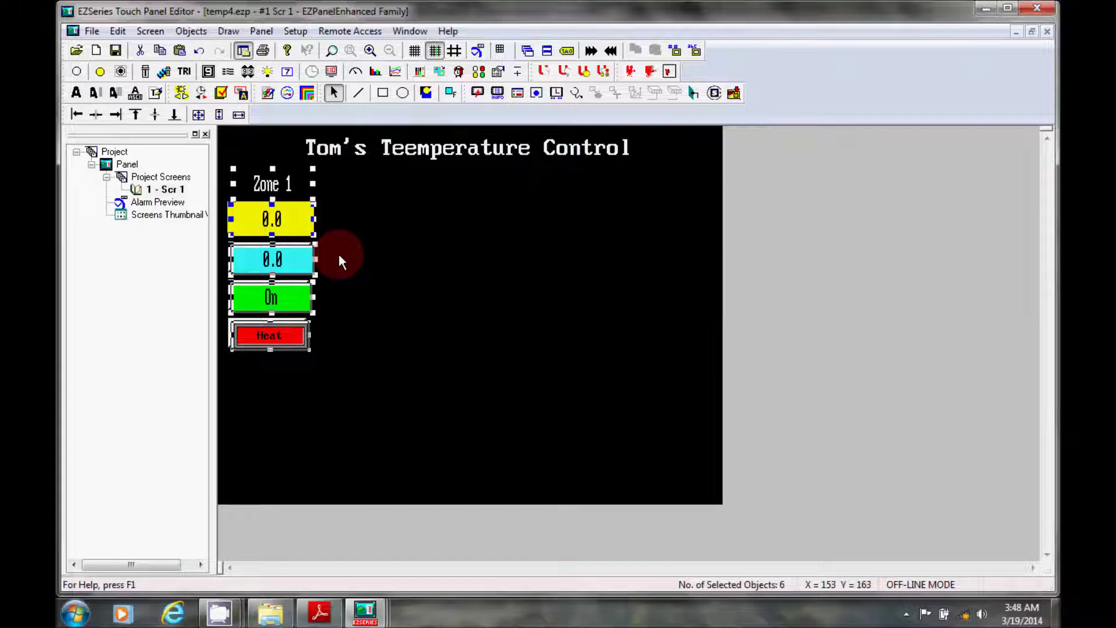
Place the duplicated column beside the Zone 1 column, level with the original objects
key("Up")
key("Up")
key("Left")
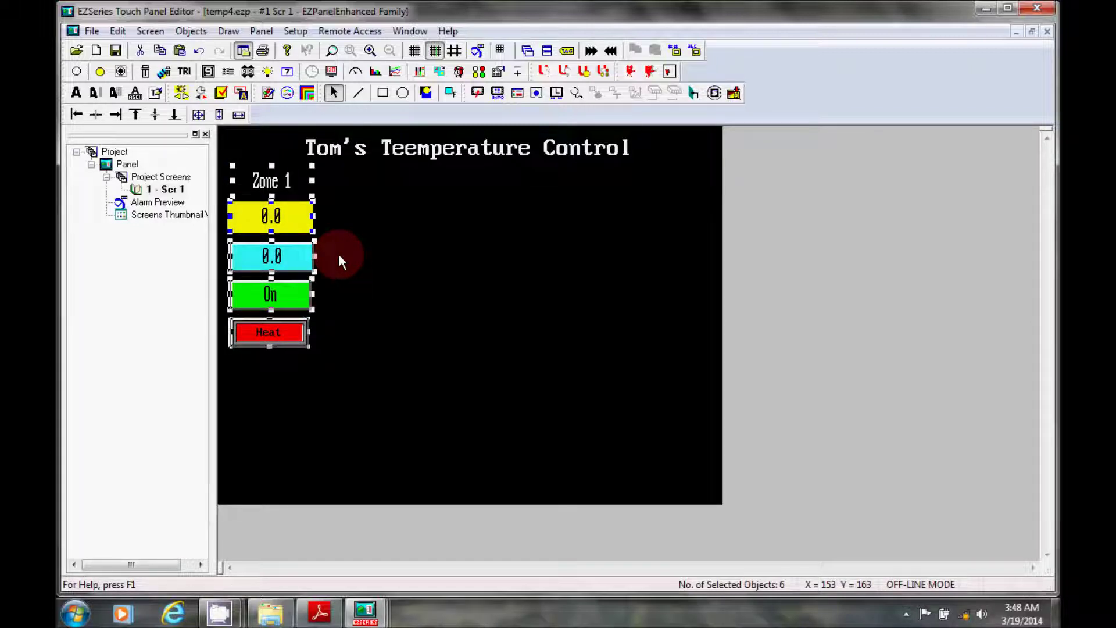
left_click_drag(302, 222, 384, 241)
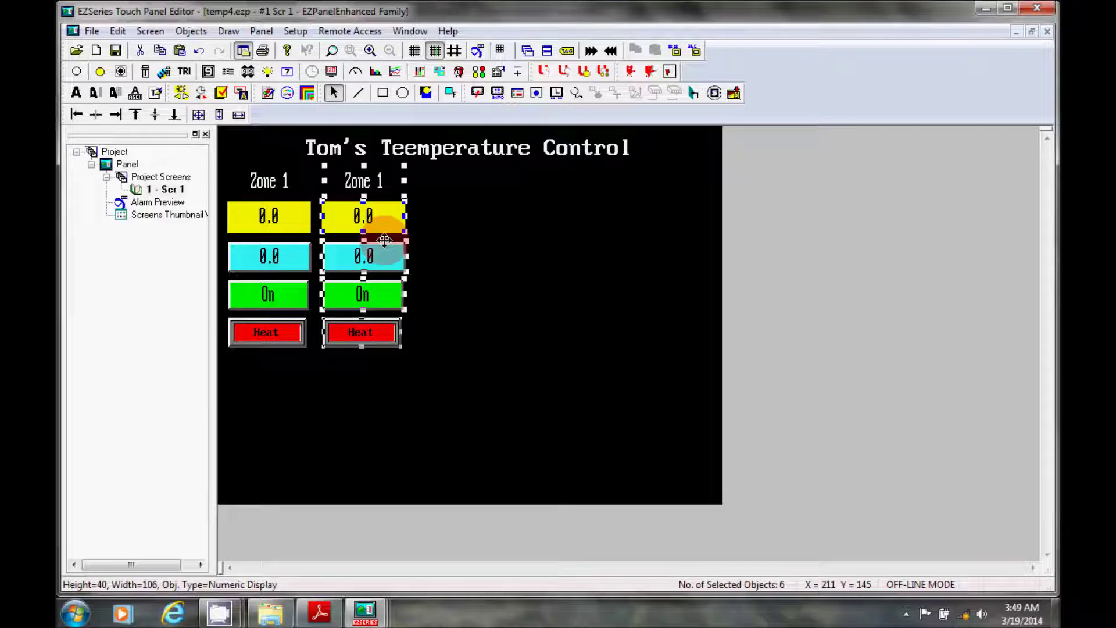
left_click(410, 219)
Change the duplicated column's heading text to Zone 2
double_click(382, 191)
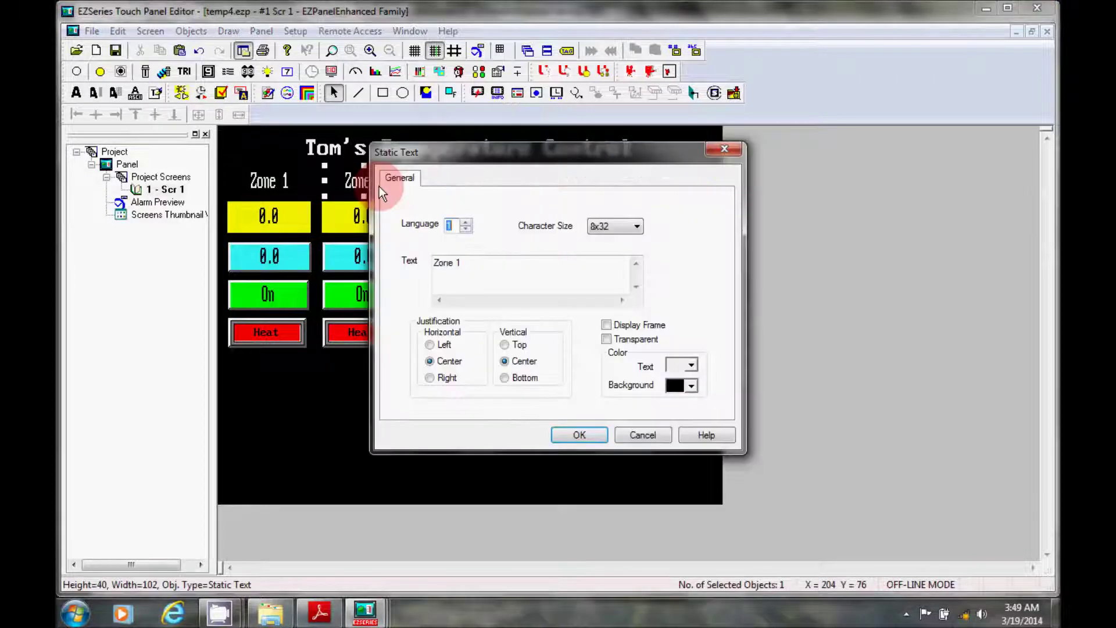
left_click(458, 263)
type("2")
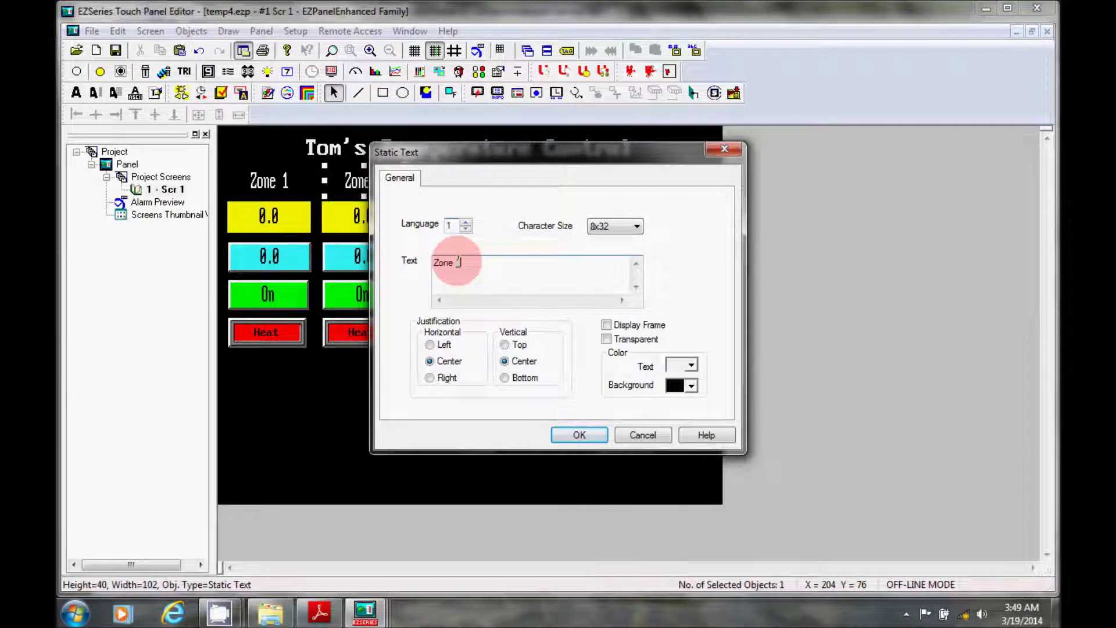
key("Return")
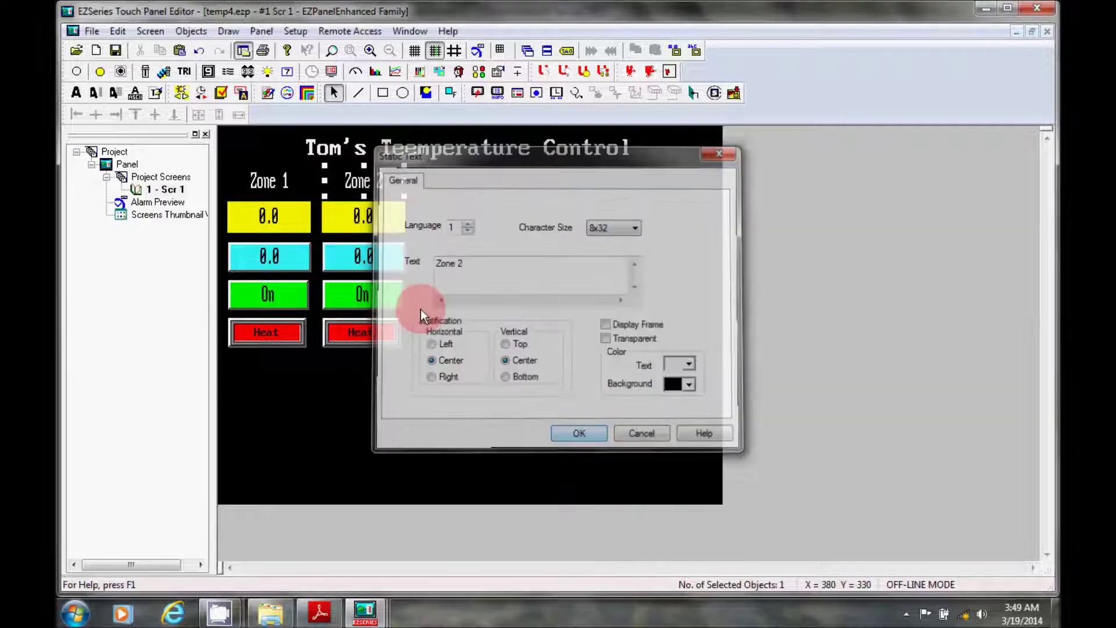
Assign the yellow numeric display under Zone 2 a new tag, ZONE 2 TEMPERATURE, with address 2-404097
left_click(381, 218)
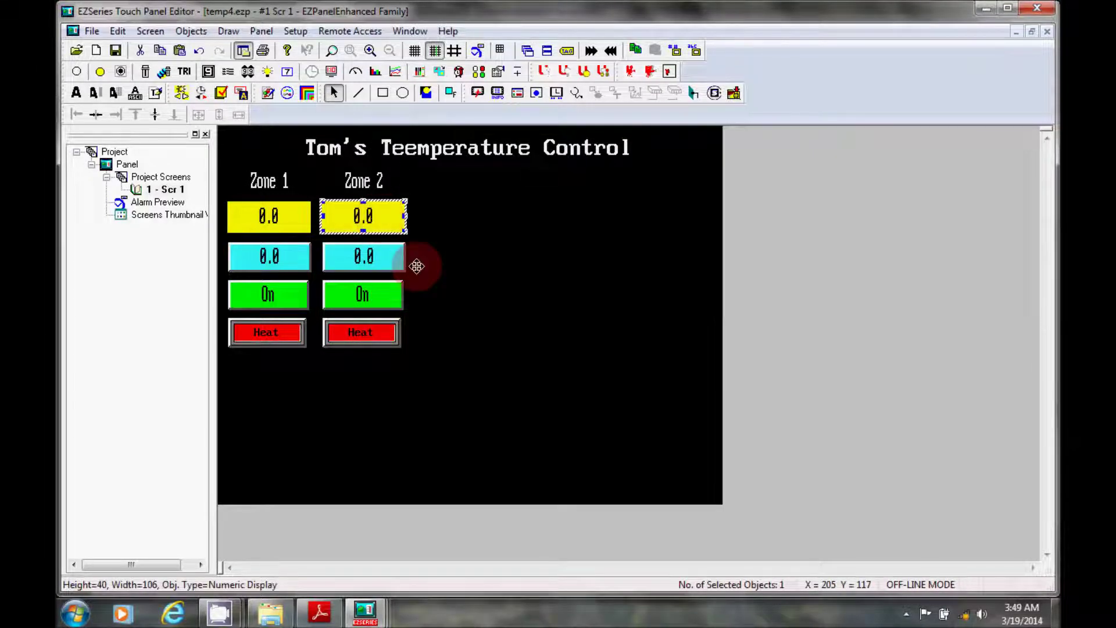
left_click(398, 258)
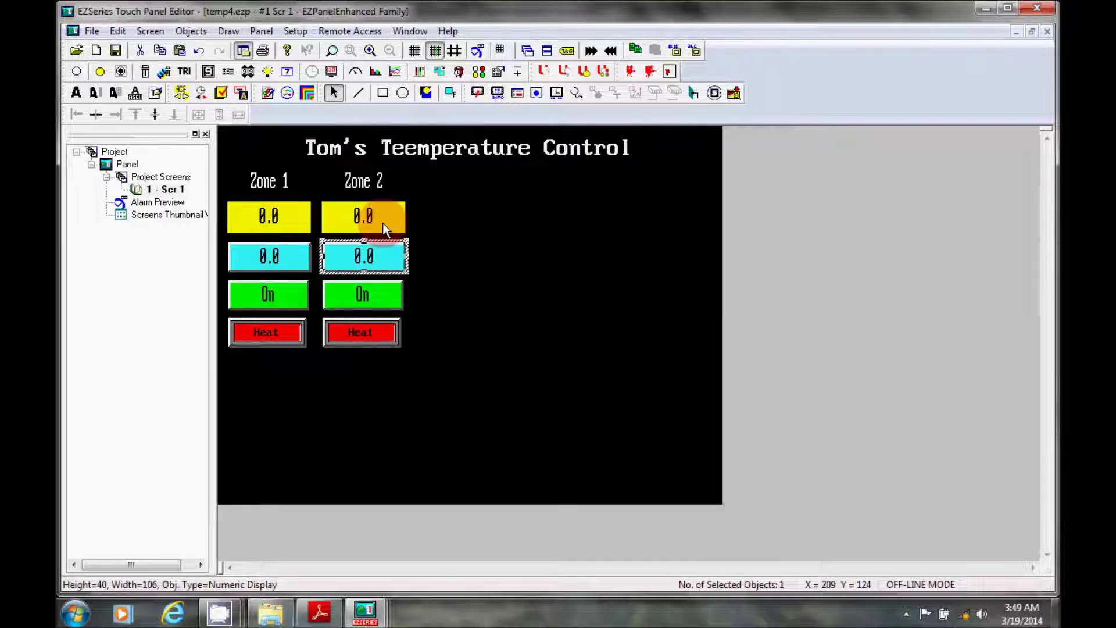
left_click(385, 223)
double_click(385, 222)
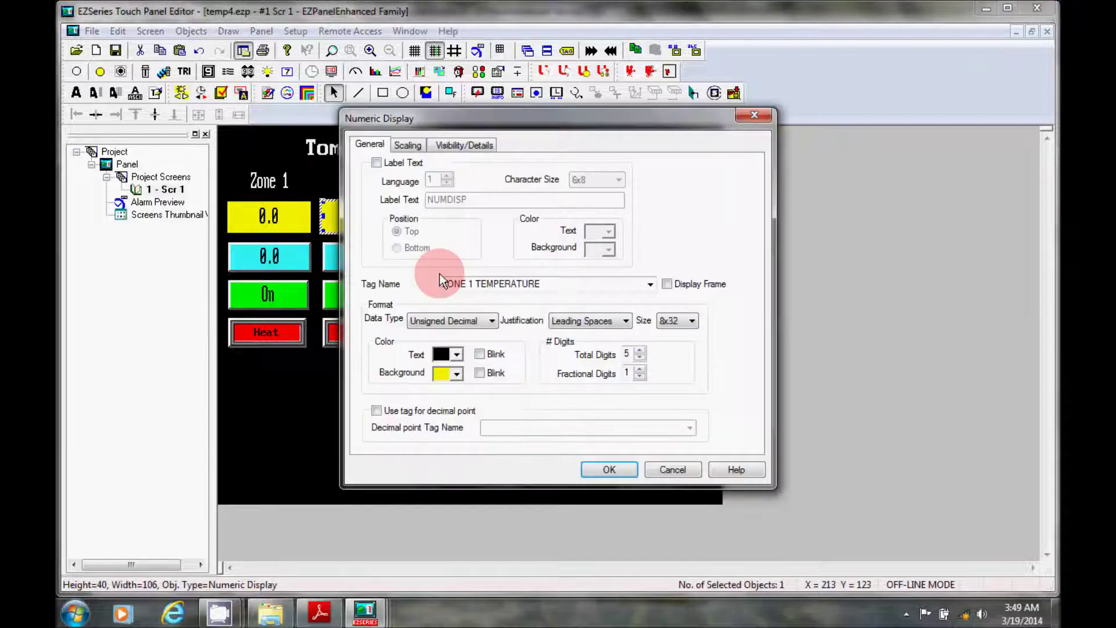
left_click(472, 285)
double_click(472, 284)
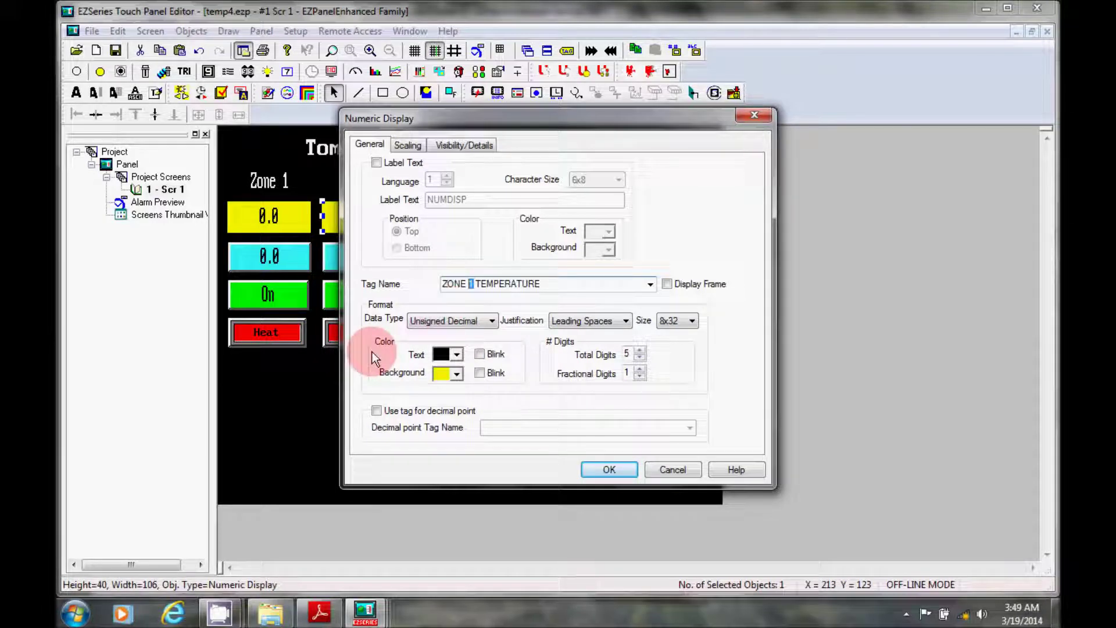
type("2")
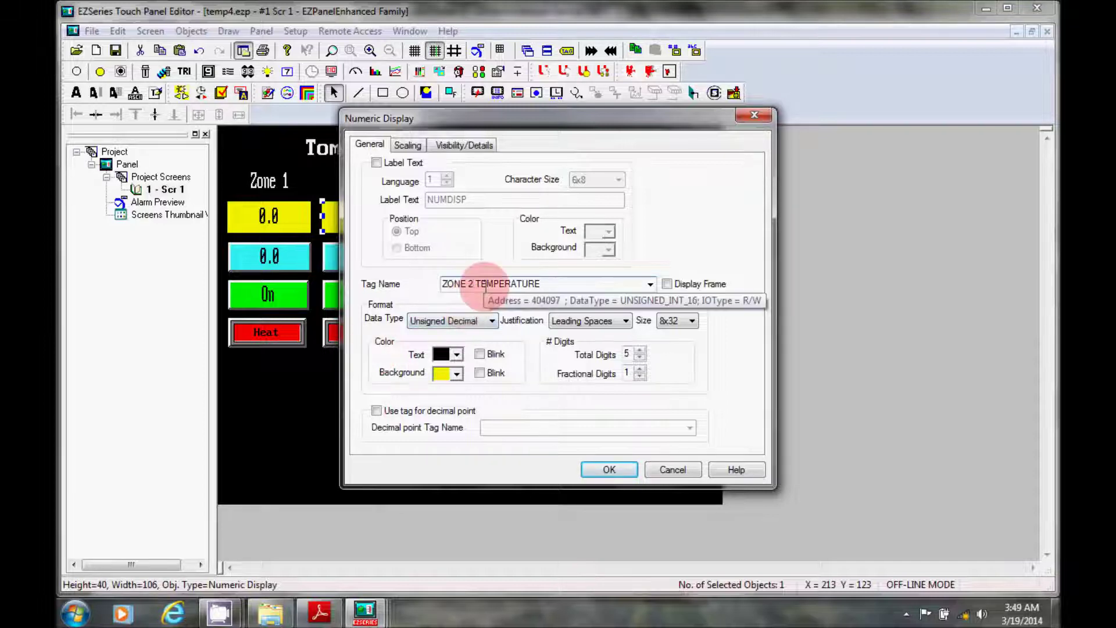
double_click(486, 286)
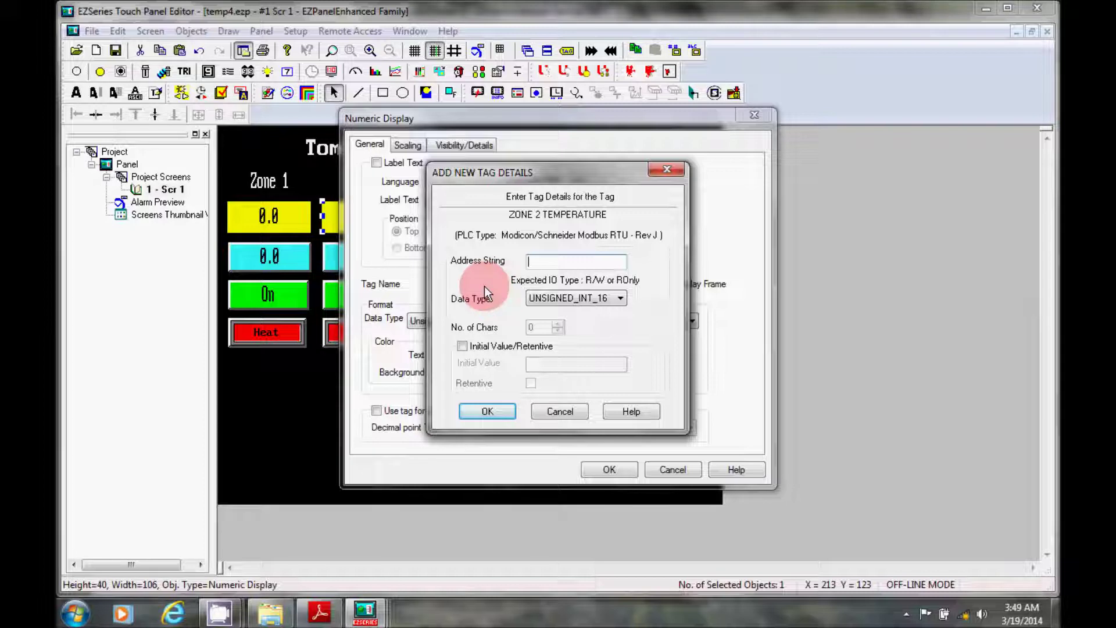
type("2-404097")
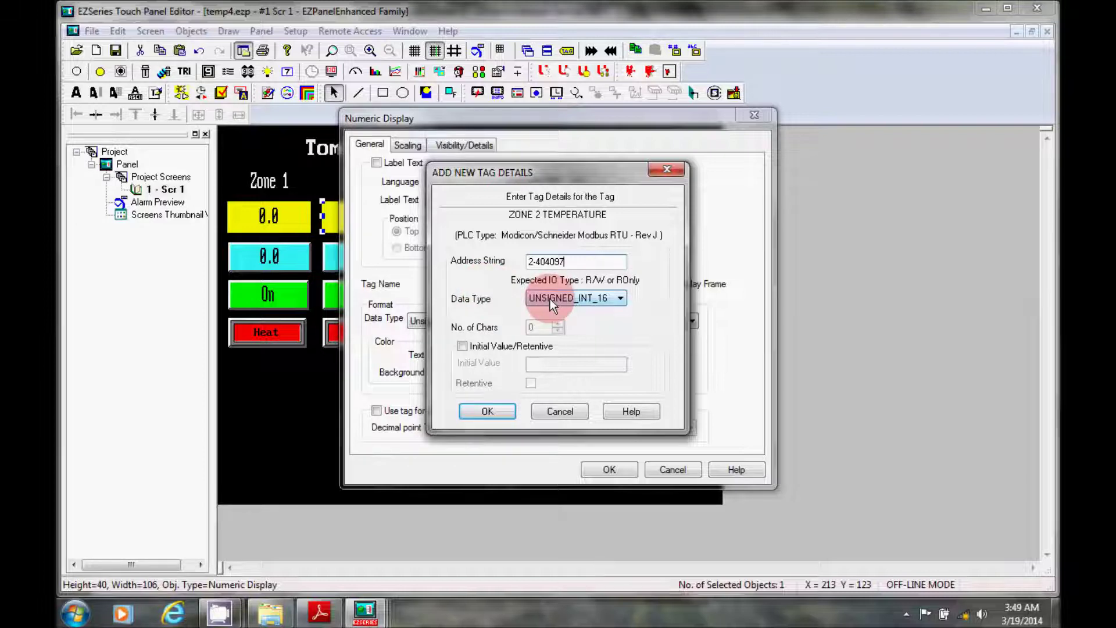
left_click(487, 411)
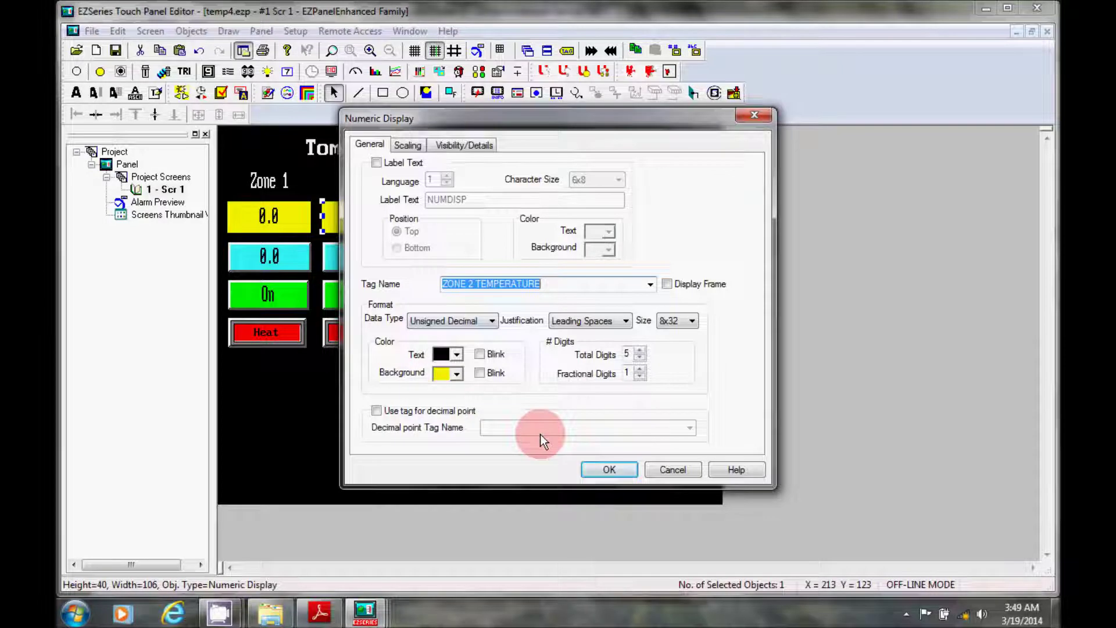
key("Return")
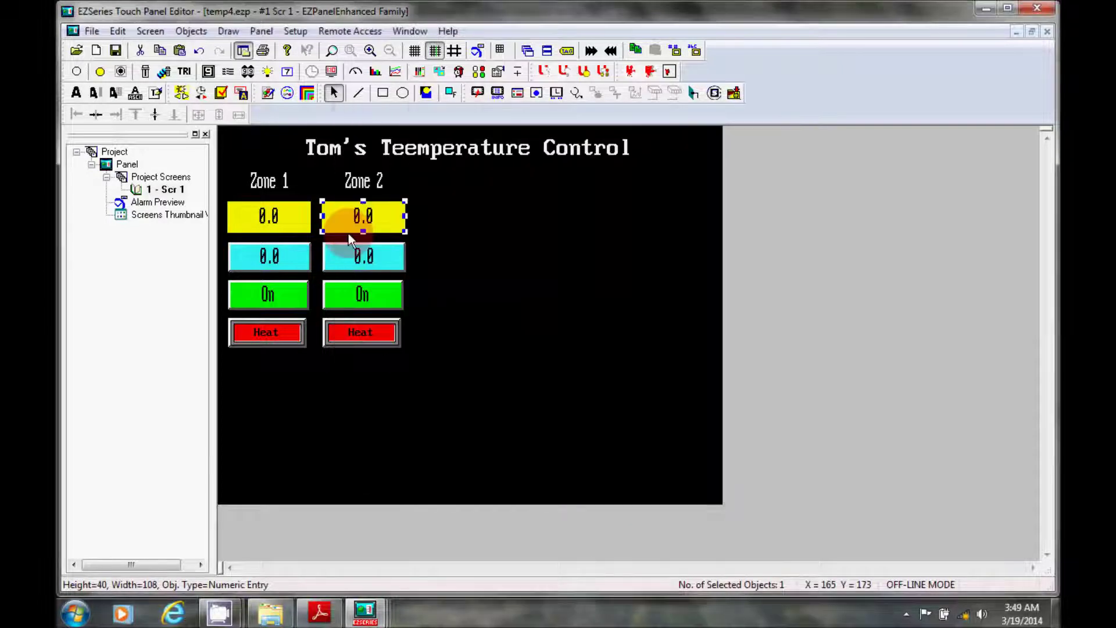
Assign the cyan numeric entry under Zone 2 a new tag, ZONE 2 SET POINT, with address 2-404098
left_click(369, 257)
double_click(369, 257)
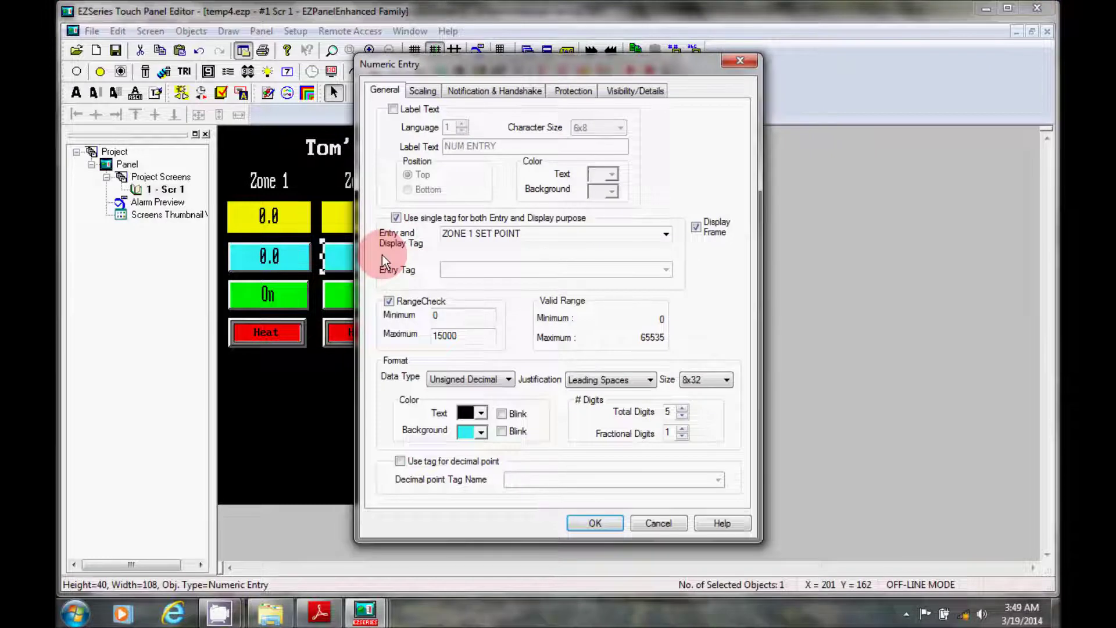
double_click(473, 234)
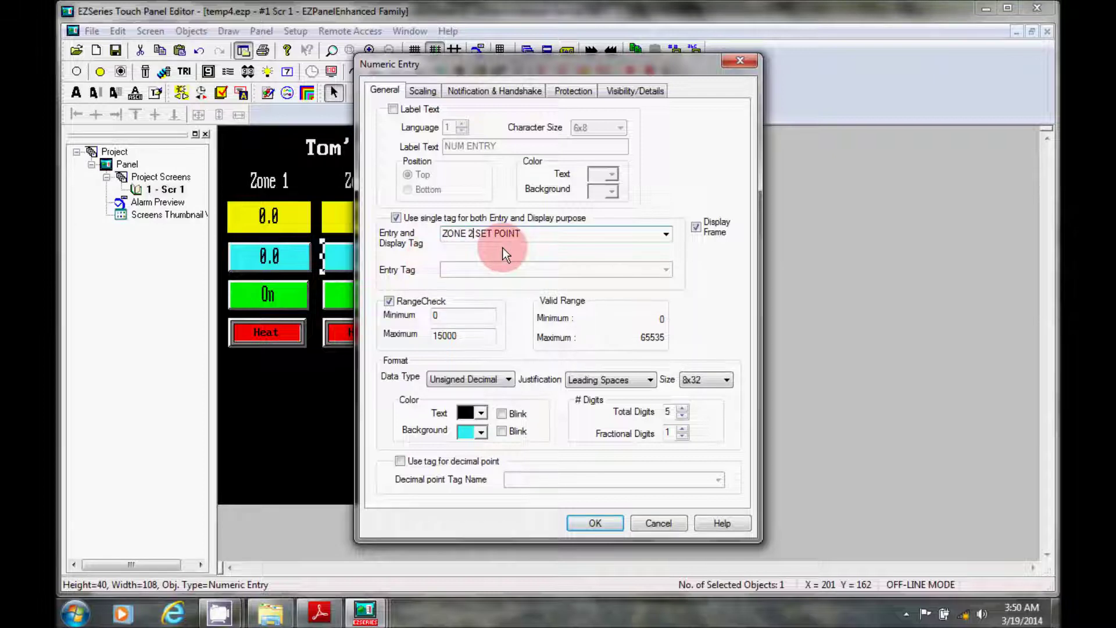
key("Tab")
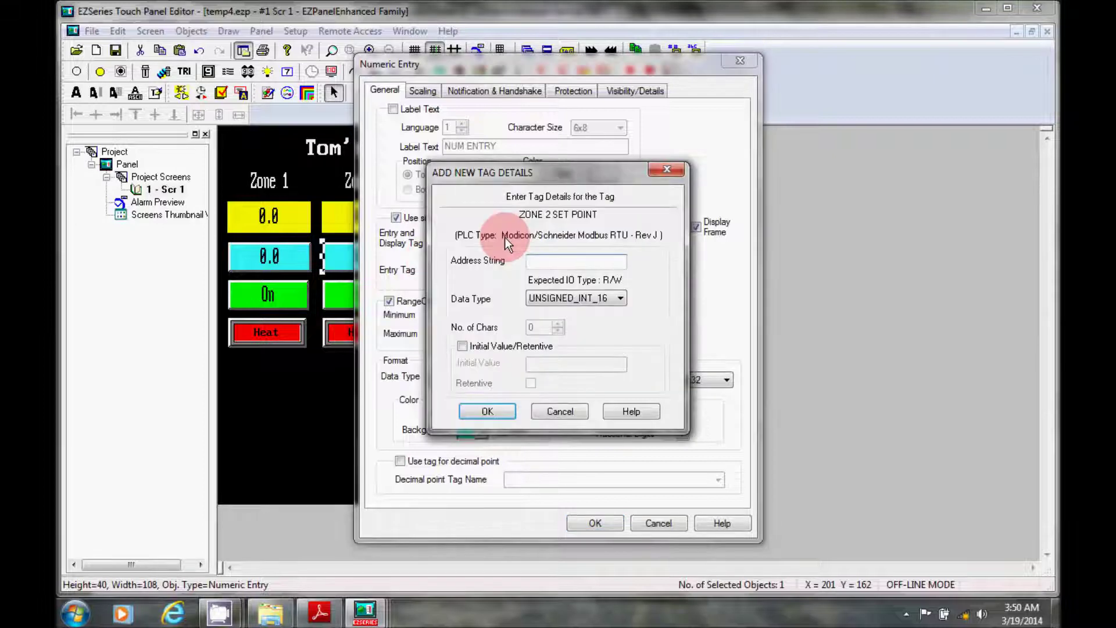
type("2-404098")
key("Return")
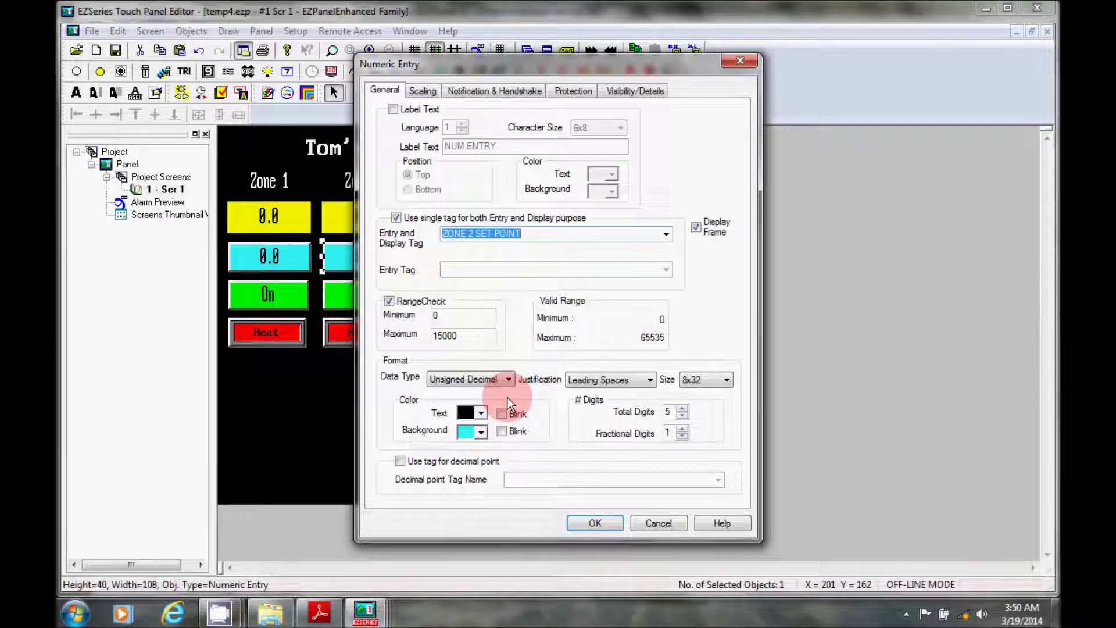
left_click(590, 524)
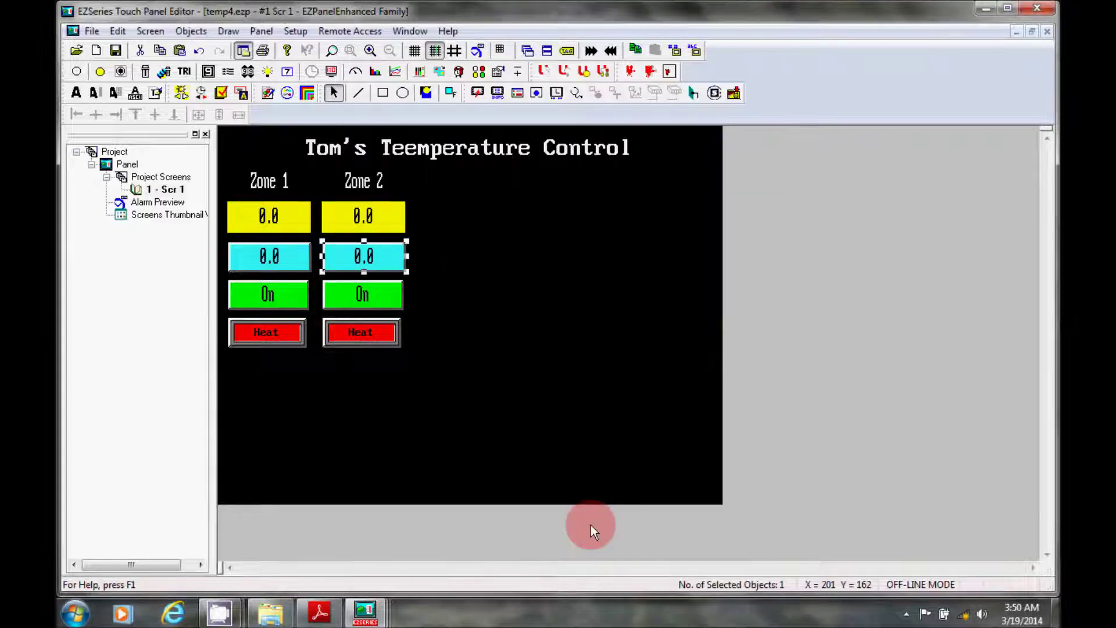
Assign the green On button under Zone 2 a new discrete tag, ZONE 2 ON/OFF, with address 2-404201/0
left_click(380, 294)
left_click(378, 291)
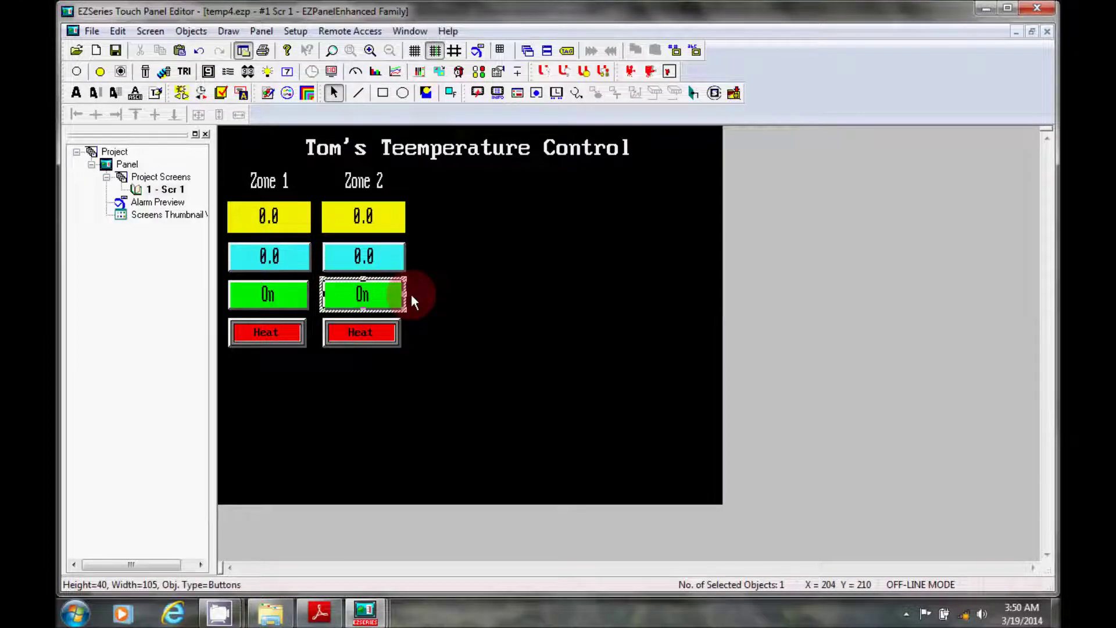
left_click(412, 297)
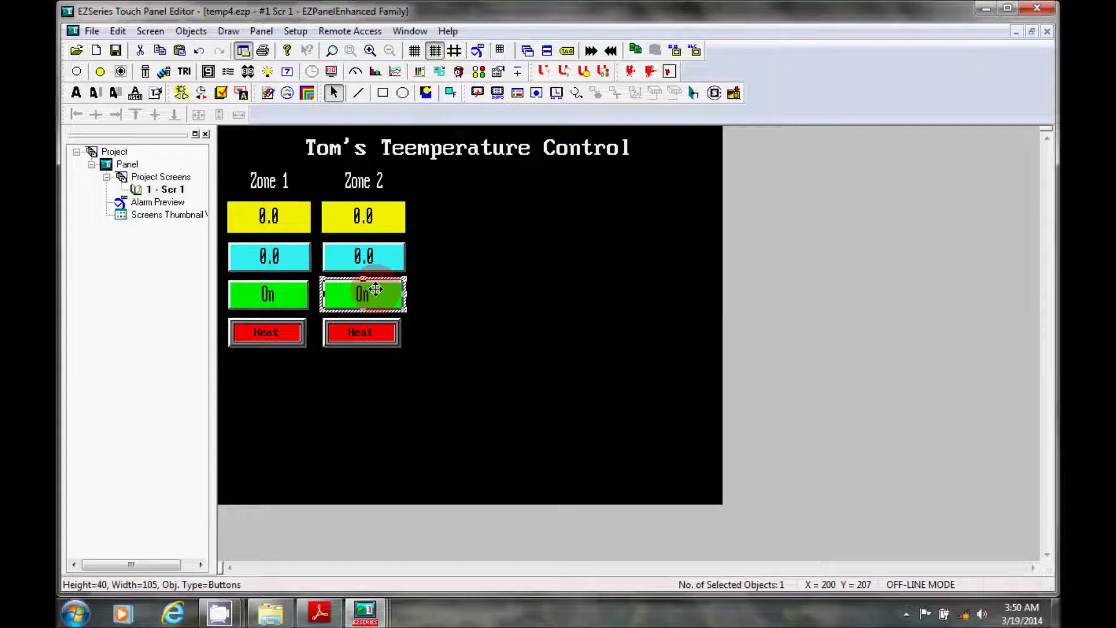
double_click(376, 291)
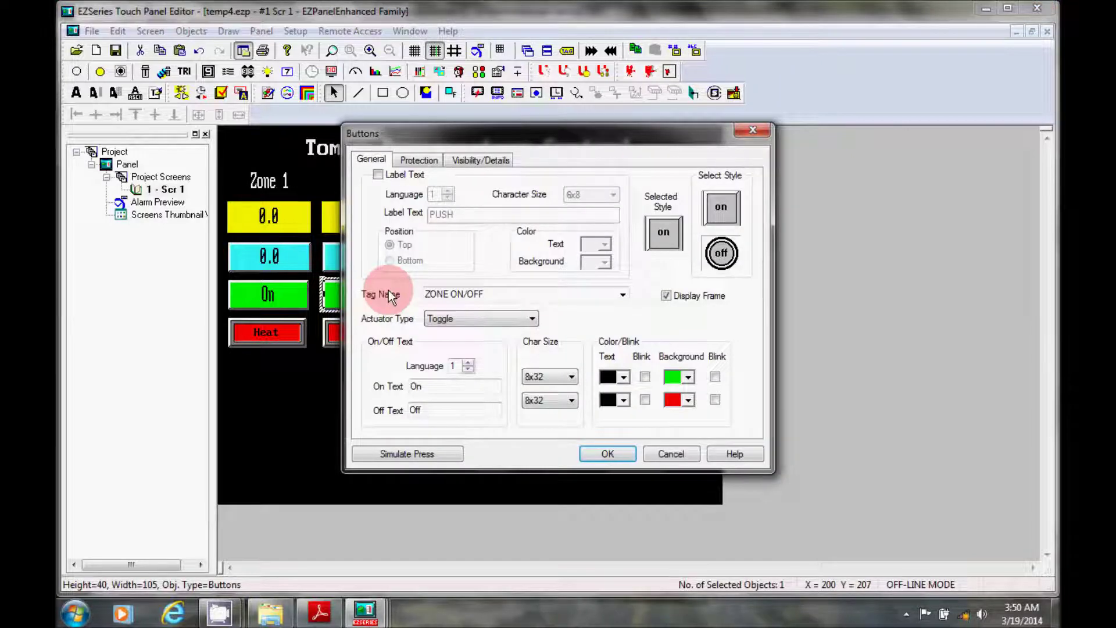
left_click(393, 361)
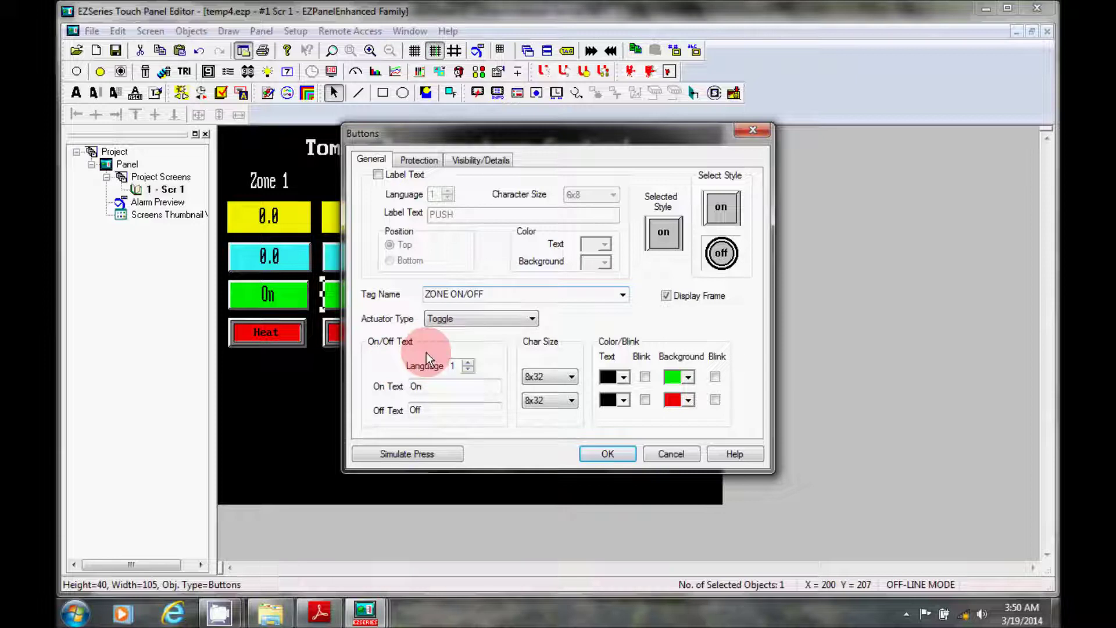
type("2")
left_click(499, 295)
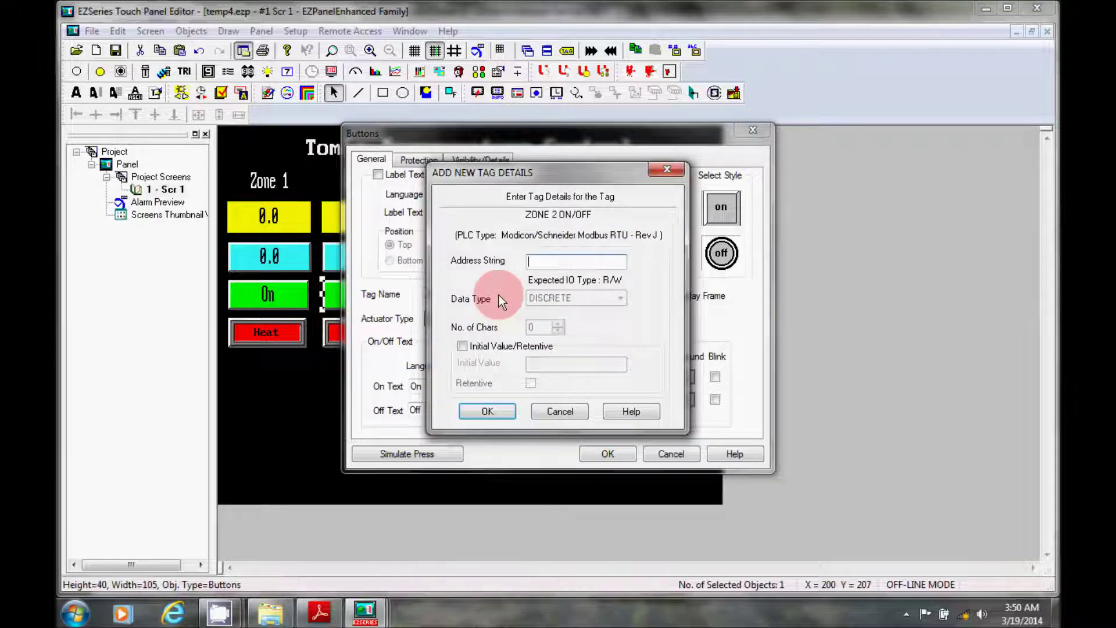
type("2-404")
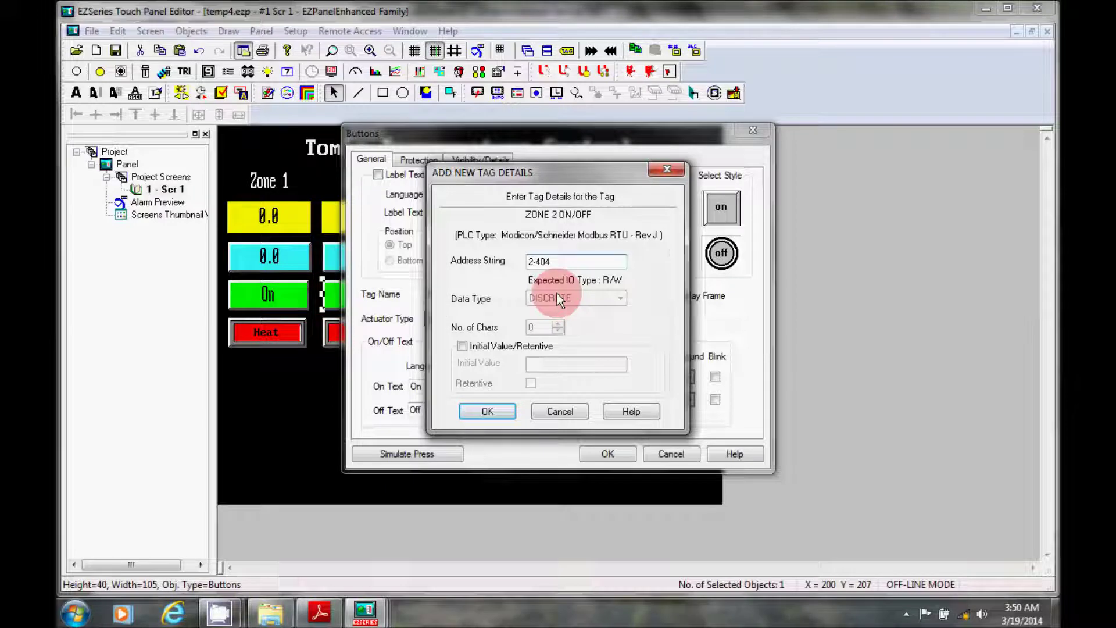
type("201/0")
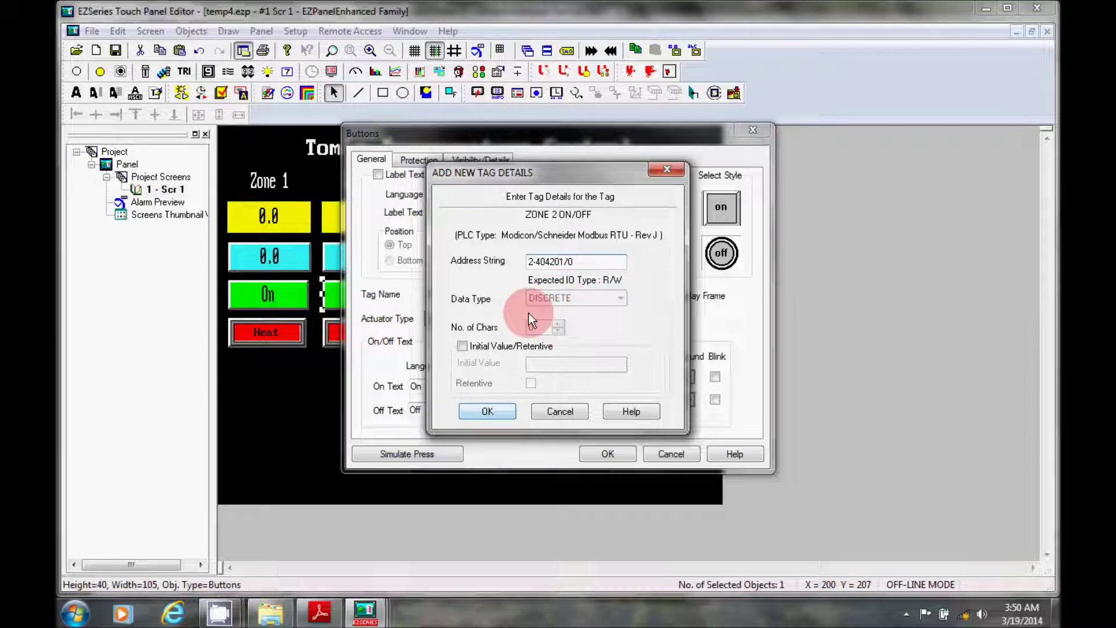
left_click(538, 261)
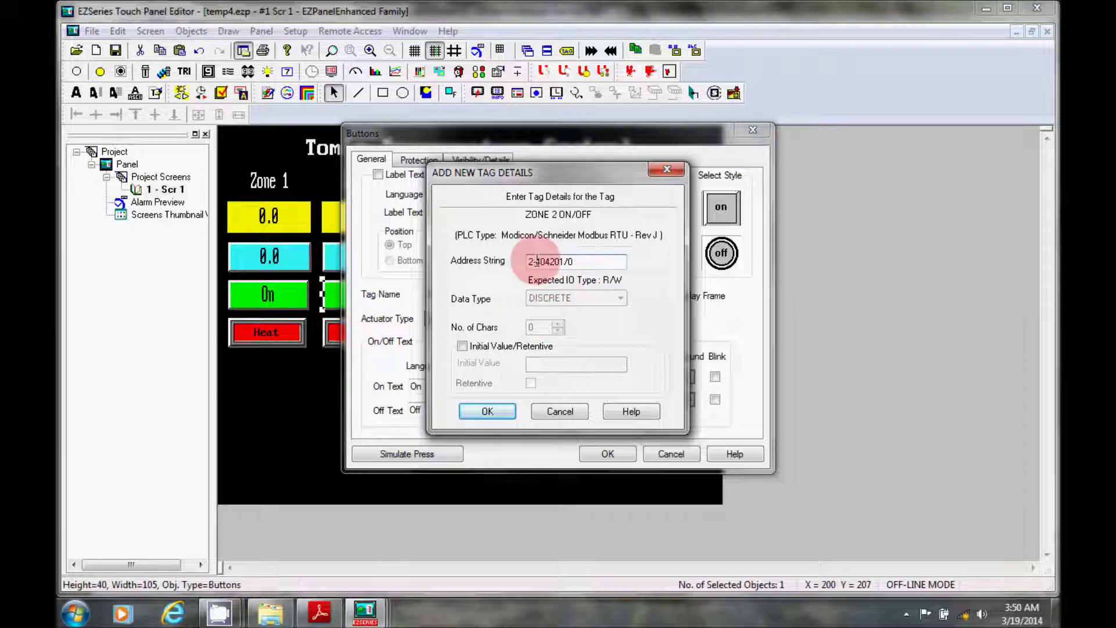
left_click(487, 412)
left_click(605, 454)
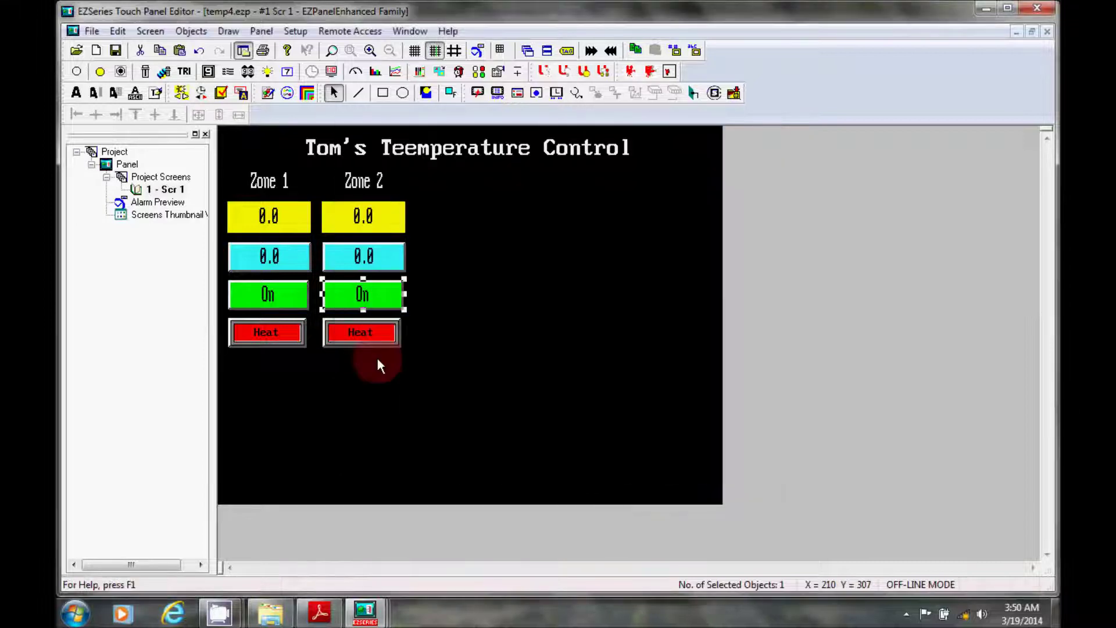
Assign the Heat trigger text under Zone 2 a new tag, ZONE 2 HEAT, with address 2-404143/3
left_click(366, 333)
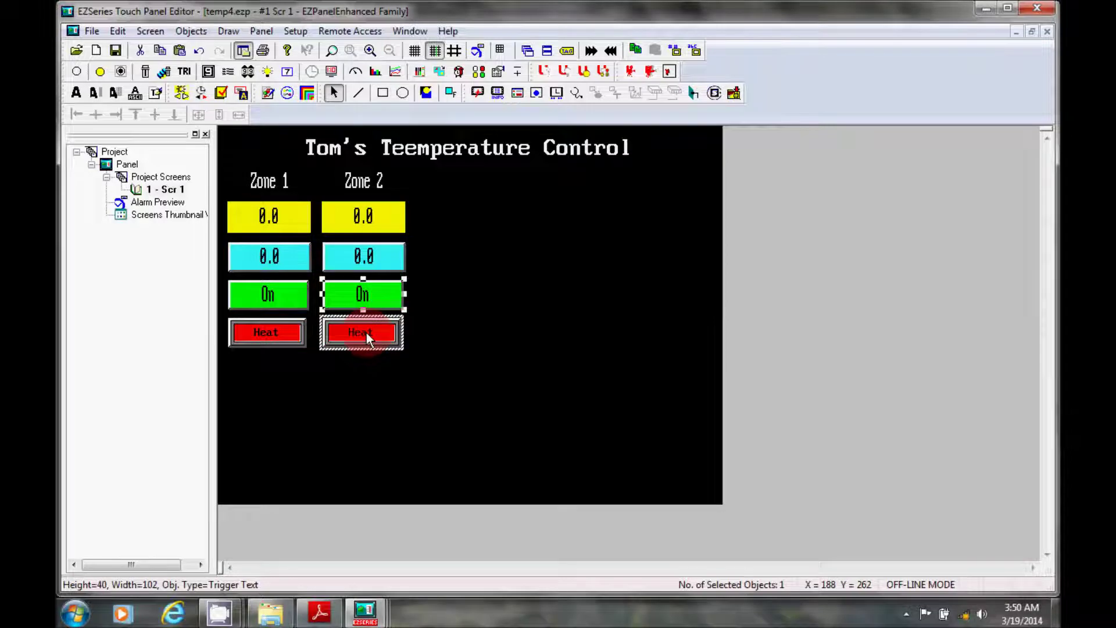
double_click(366, 333)
left_click(401, 300)
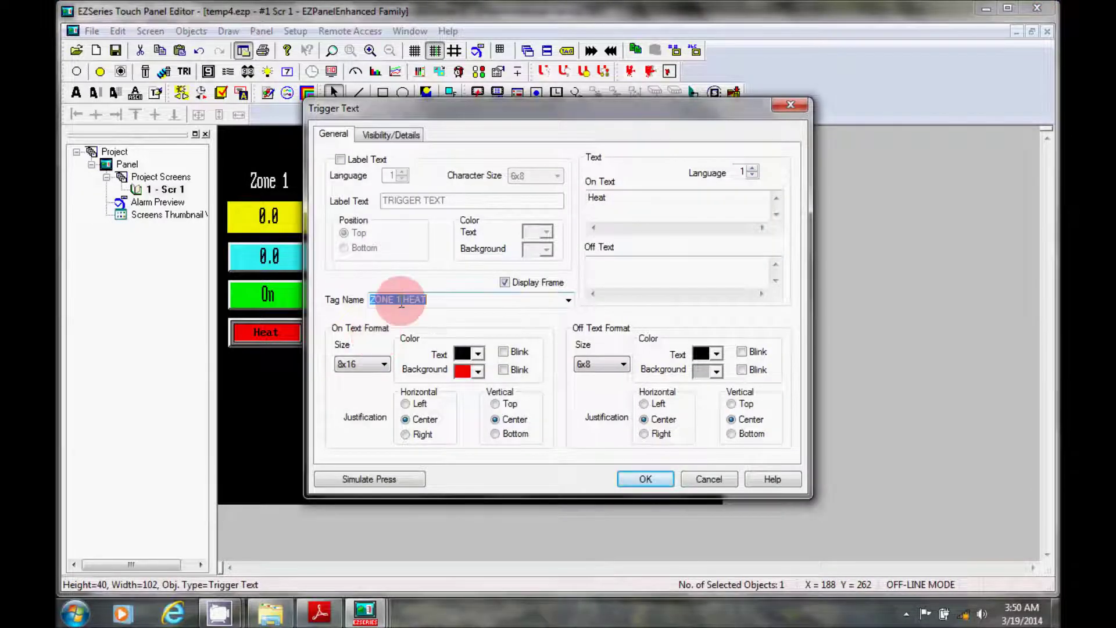
double_click(397, 299)
type("2")
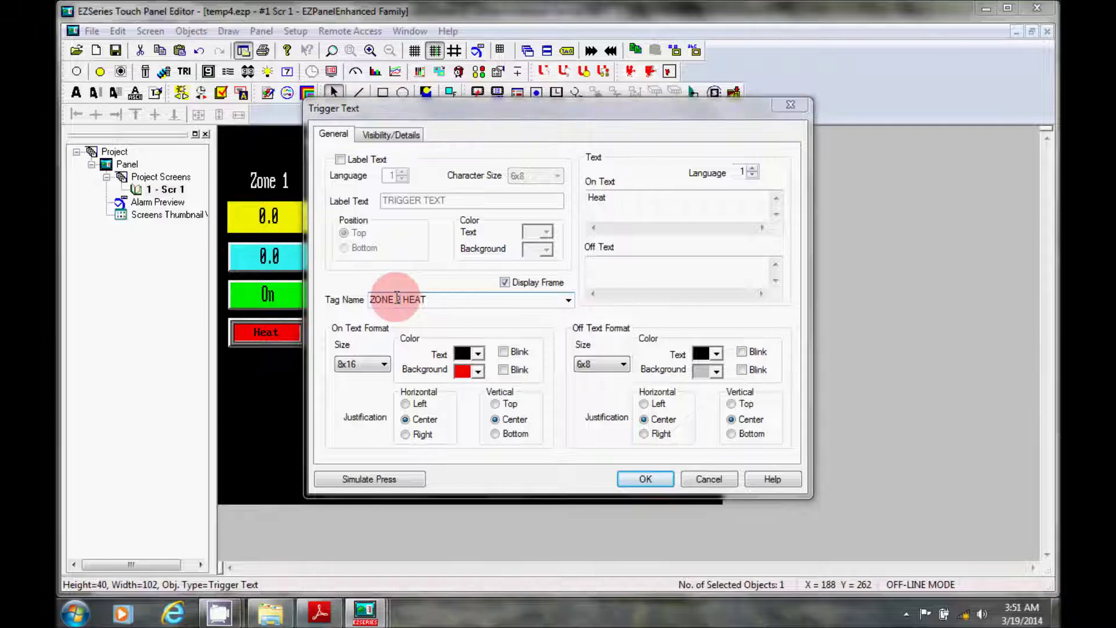
key("Tab")
type("2-4")
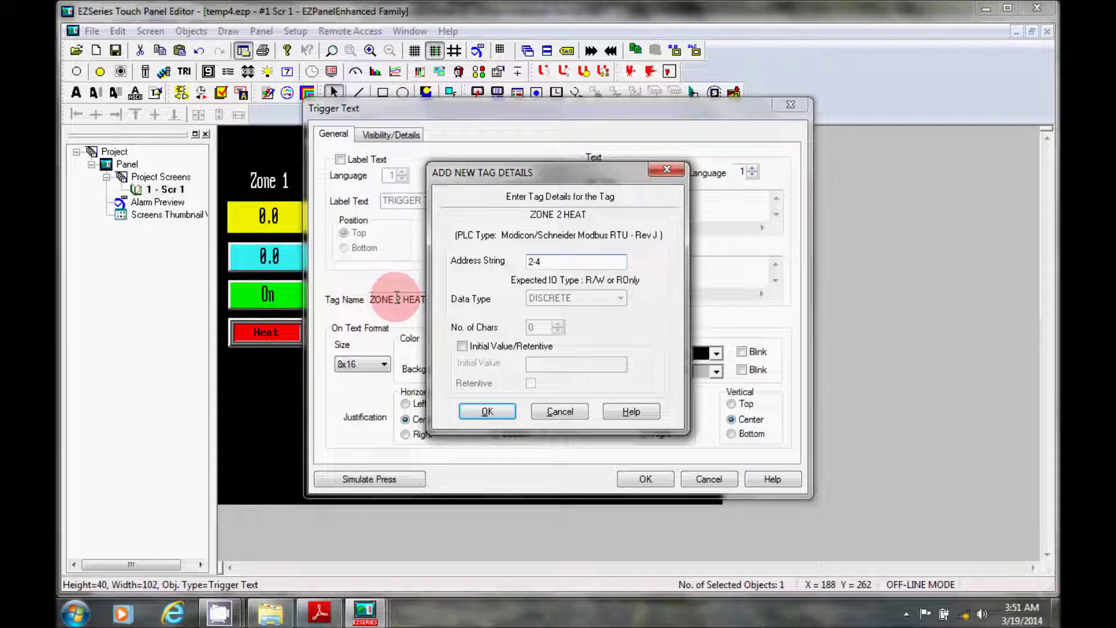
type("04143/3")
key("Return")
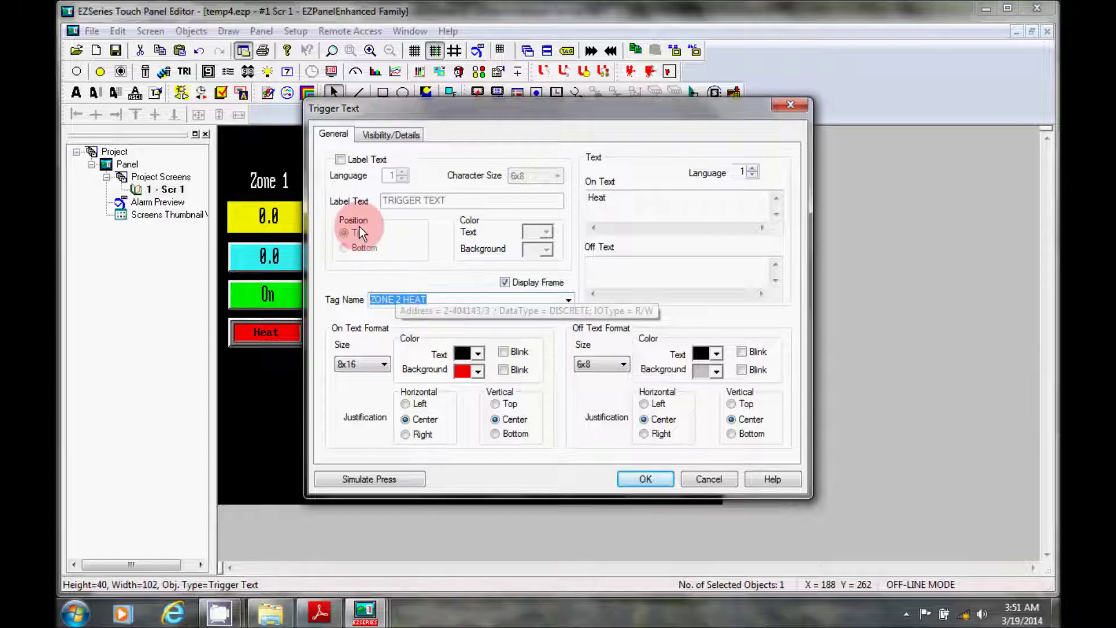
Set the visibility tag of the Heat trigger text under Zone 2 to ZONE 2 HEAT
left_click(389, 134)
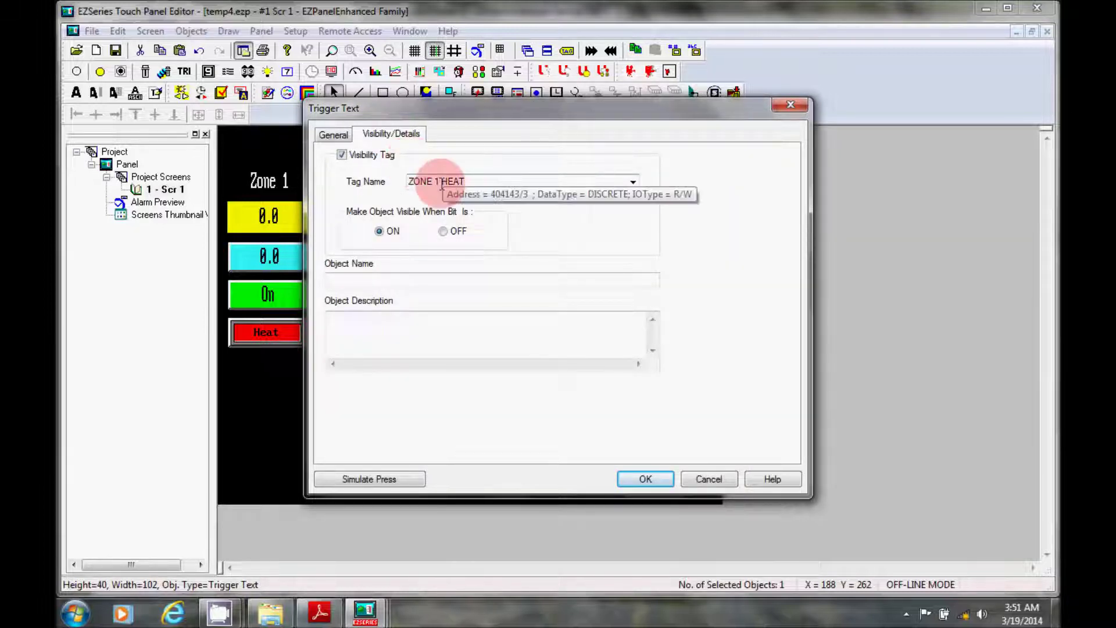
left_click(632, 182)
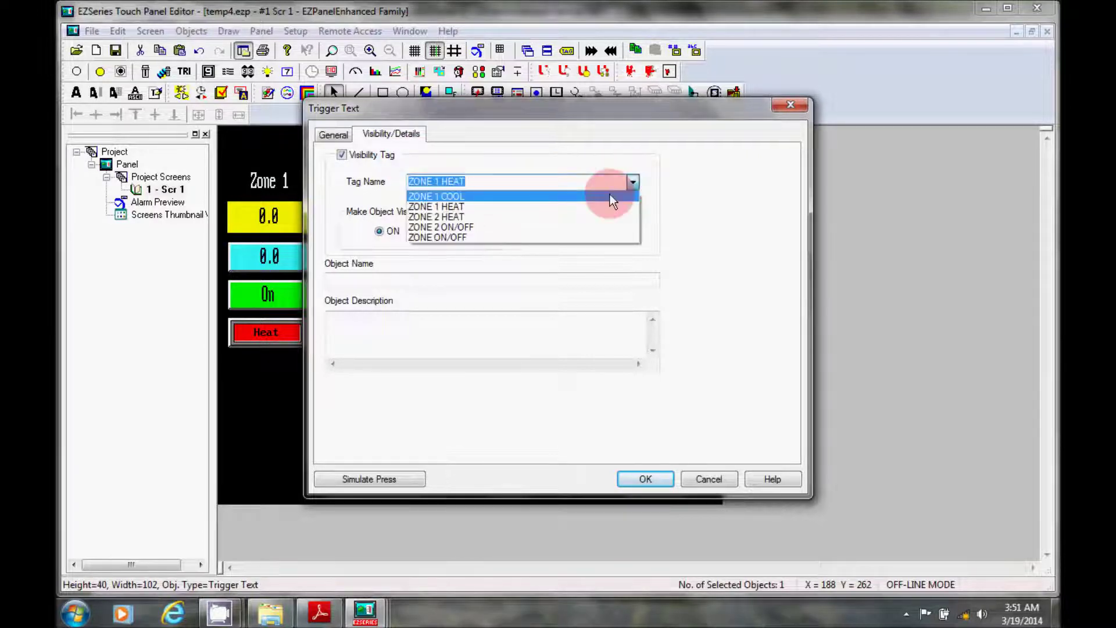
left_click(588, 217)
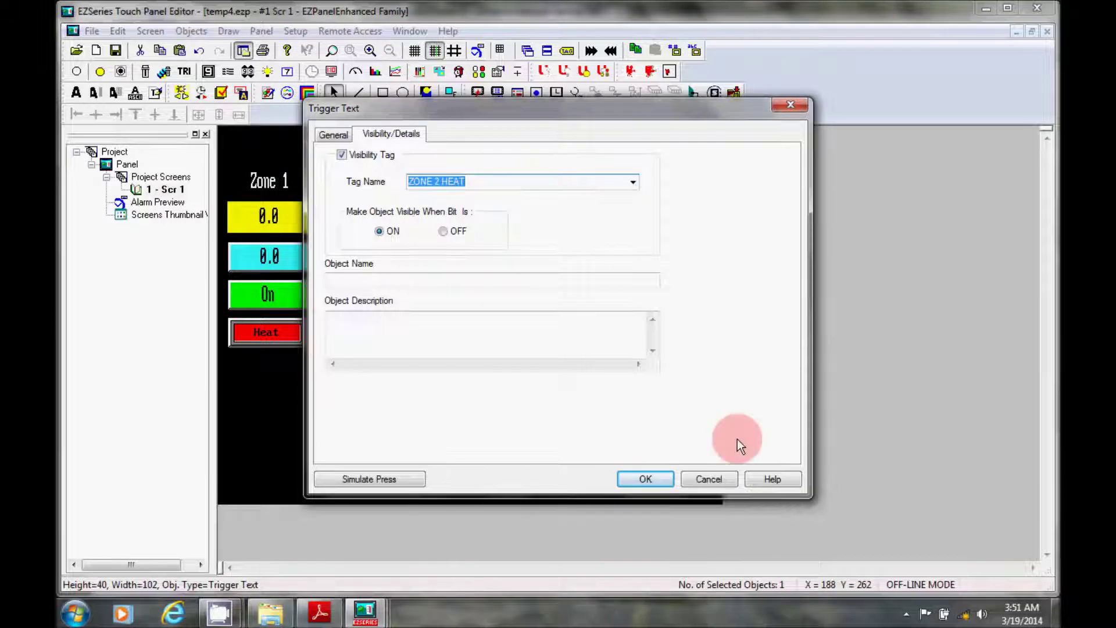
left_click(646, 482)
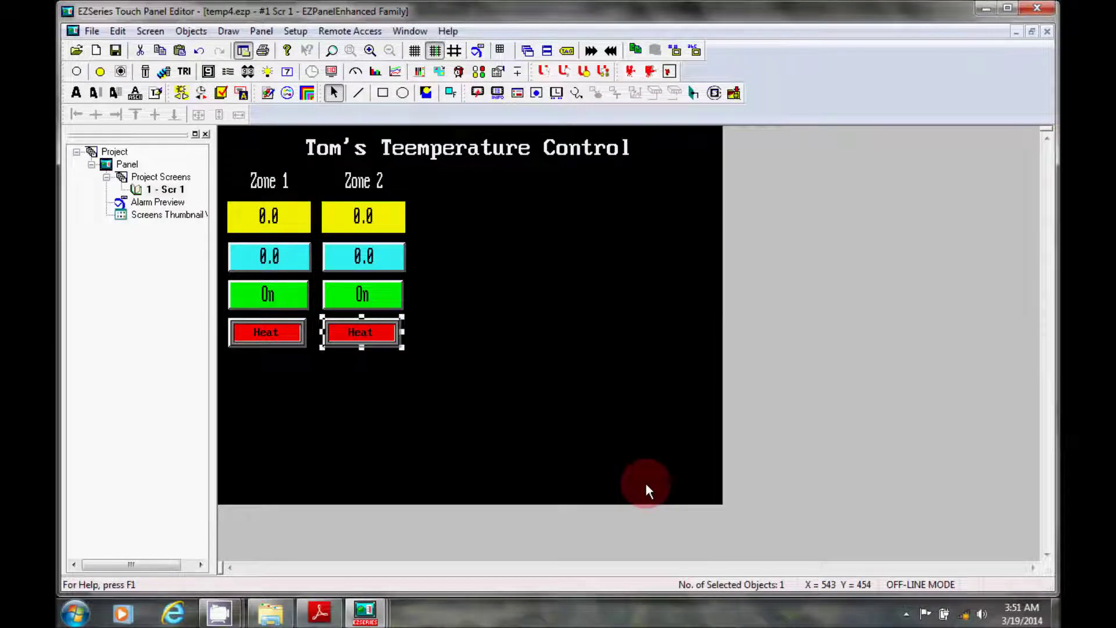
Send the Heat trigger text under Zone 2 behind the overlapping Cool trigger text
left_click(364, 331)
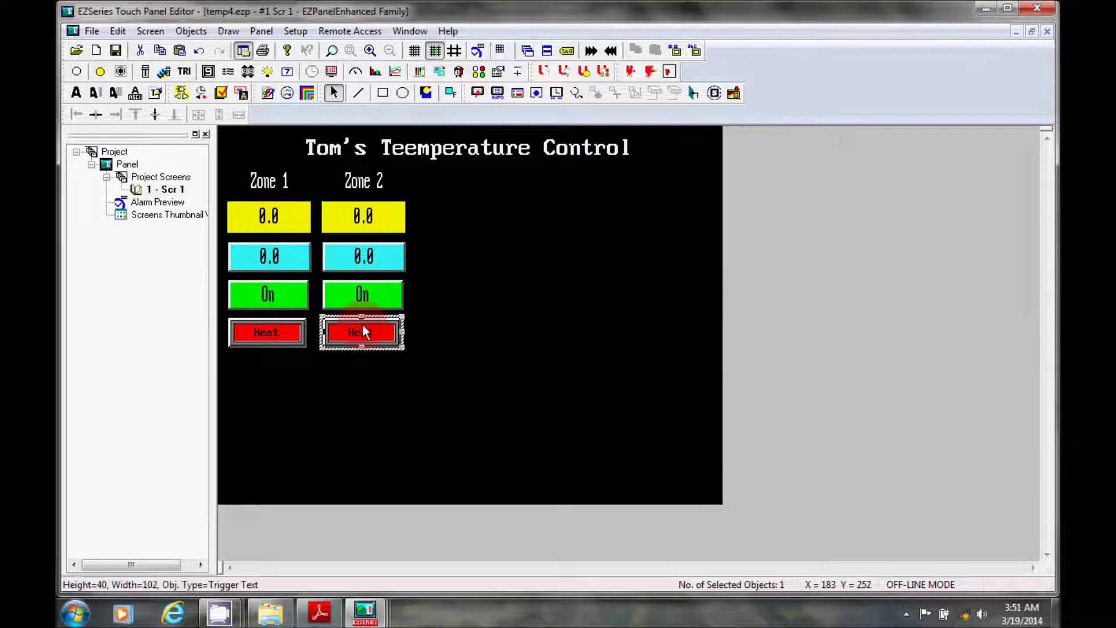
right_click(362, 324)
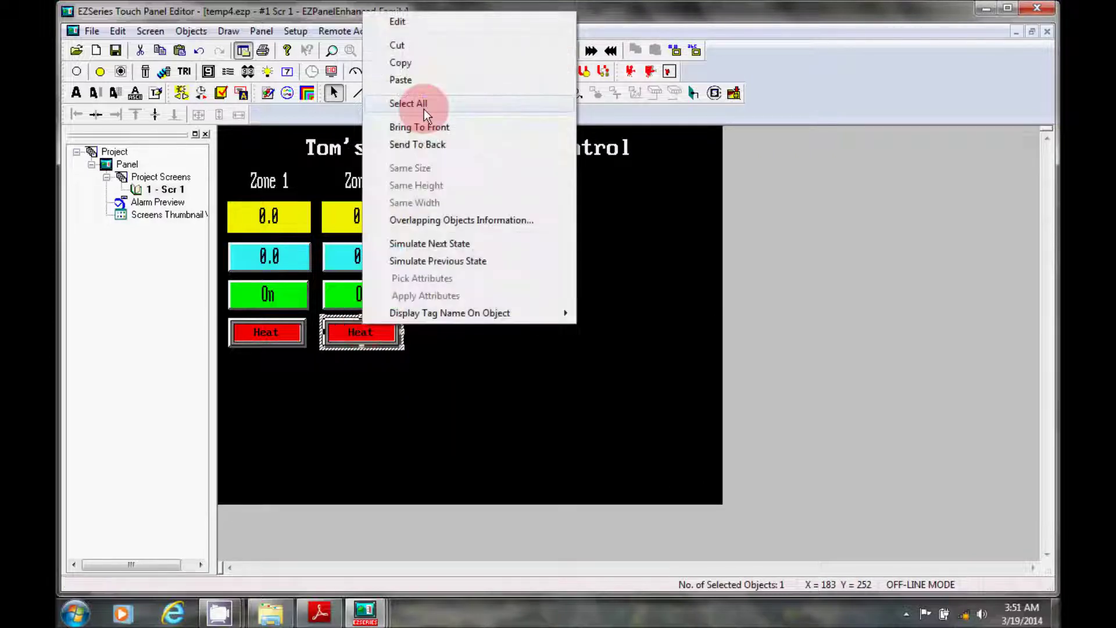
left_click(427, 146)
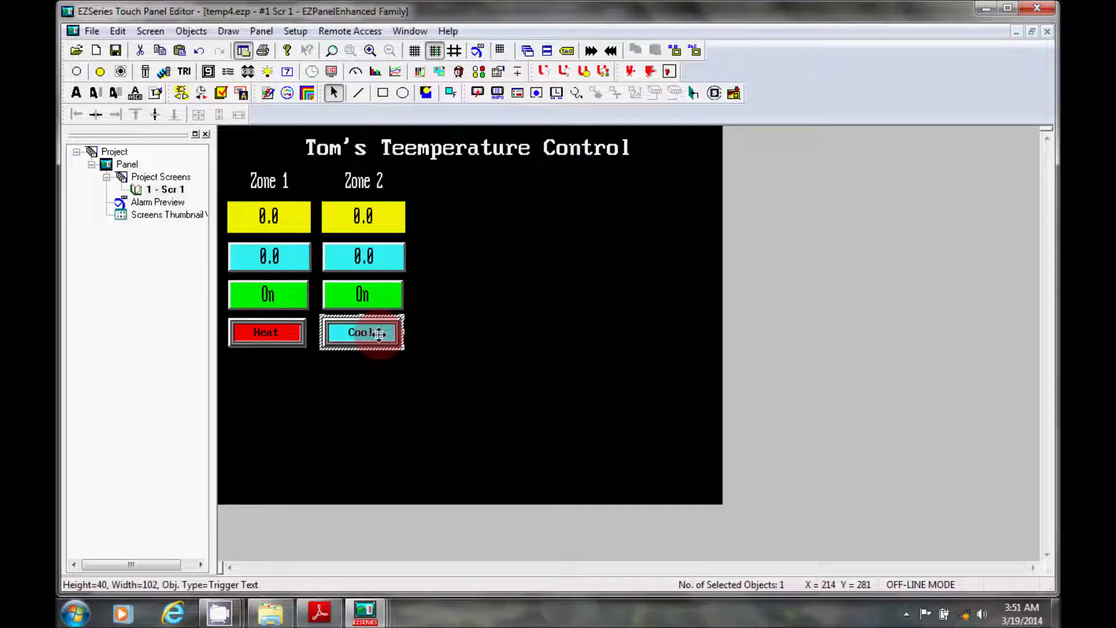
Assign the Cool trigger text under Zone 2 a new tag, ZONE 2 COOL, with address 2-404143/2
double_click(379, 334)
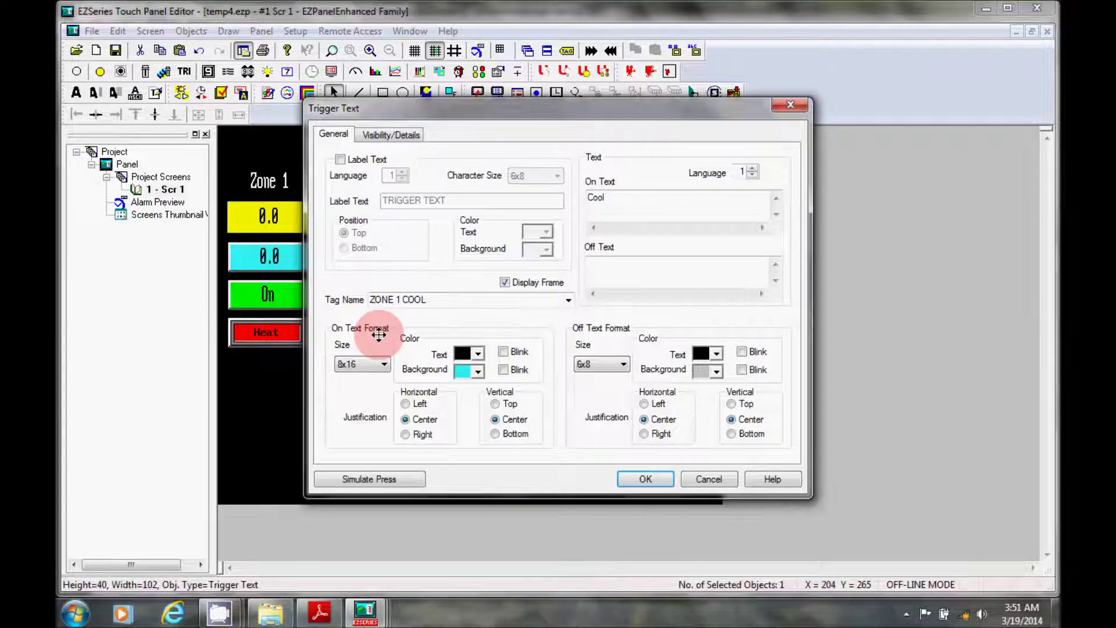
left_click(401, 299)
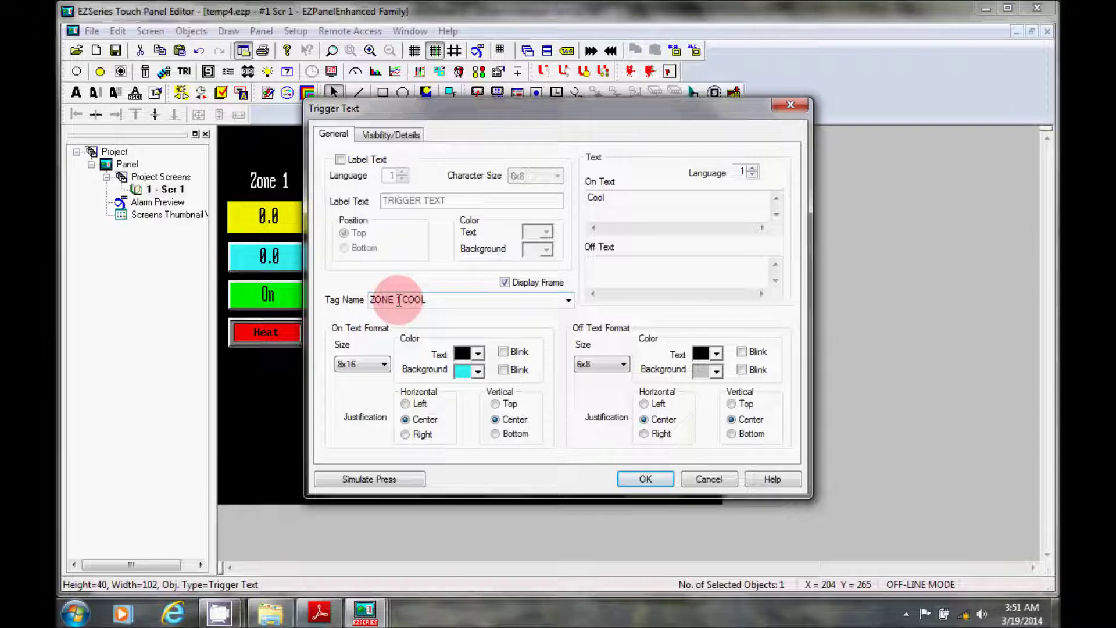
double_click(399, 301)
type("2")
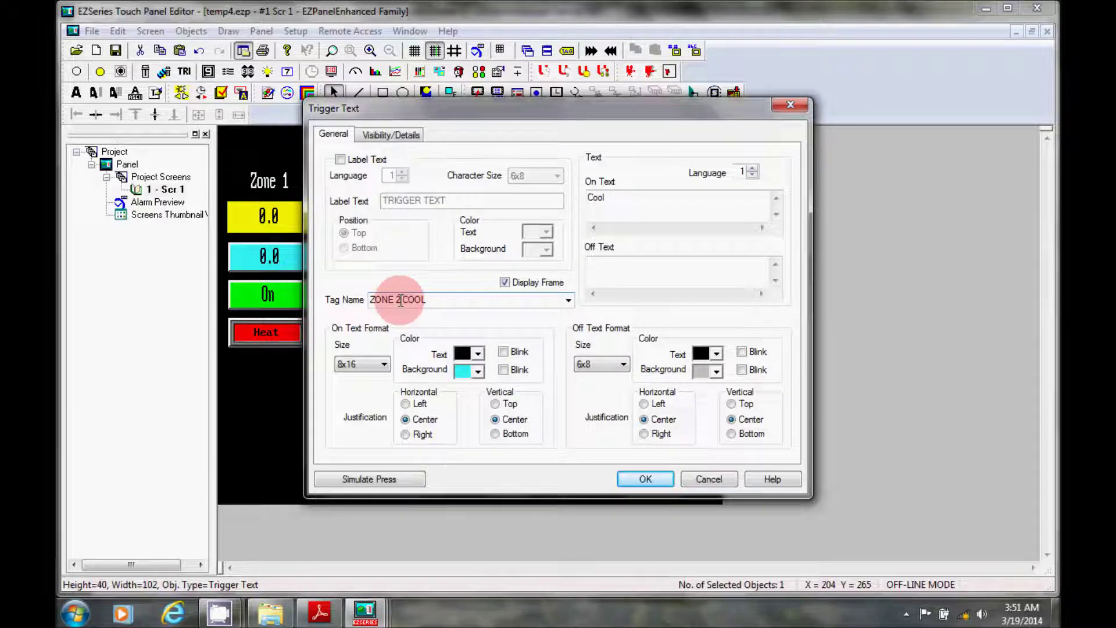
left_click(438, 341)
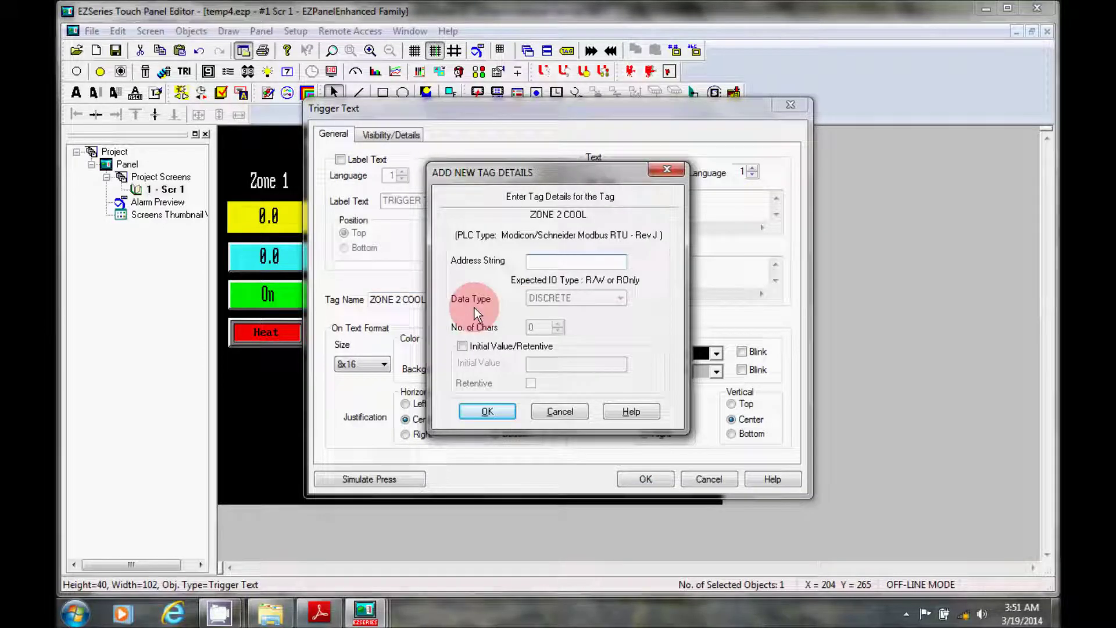
type("2-404143/2")
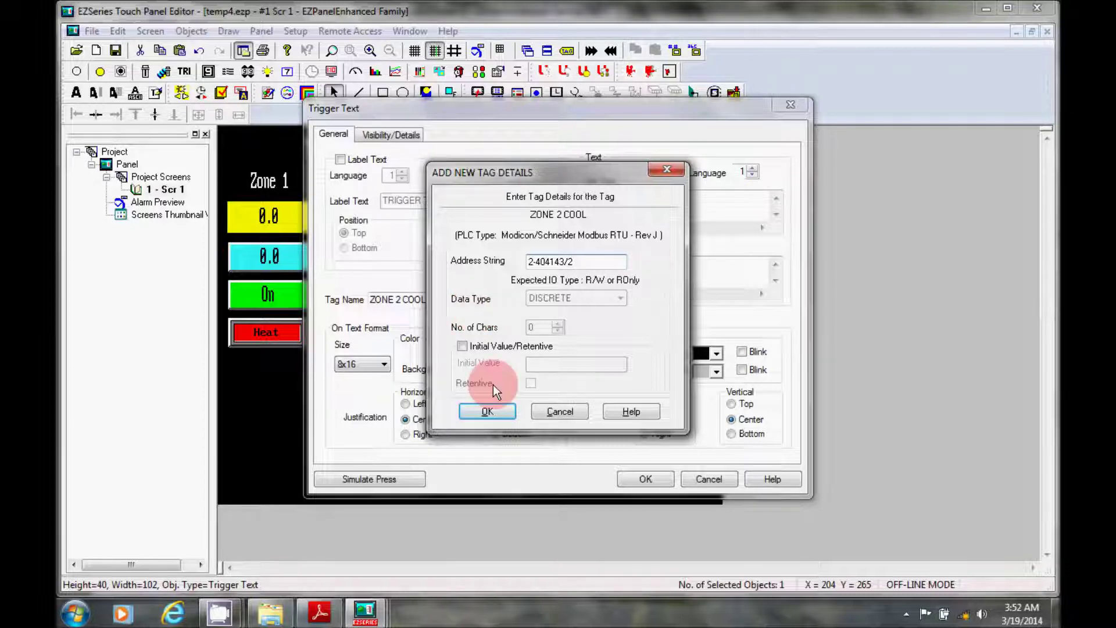
key("Return")
left_click(480, 351)
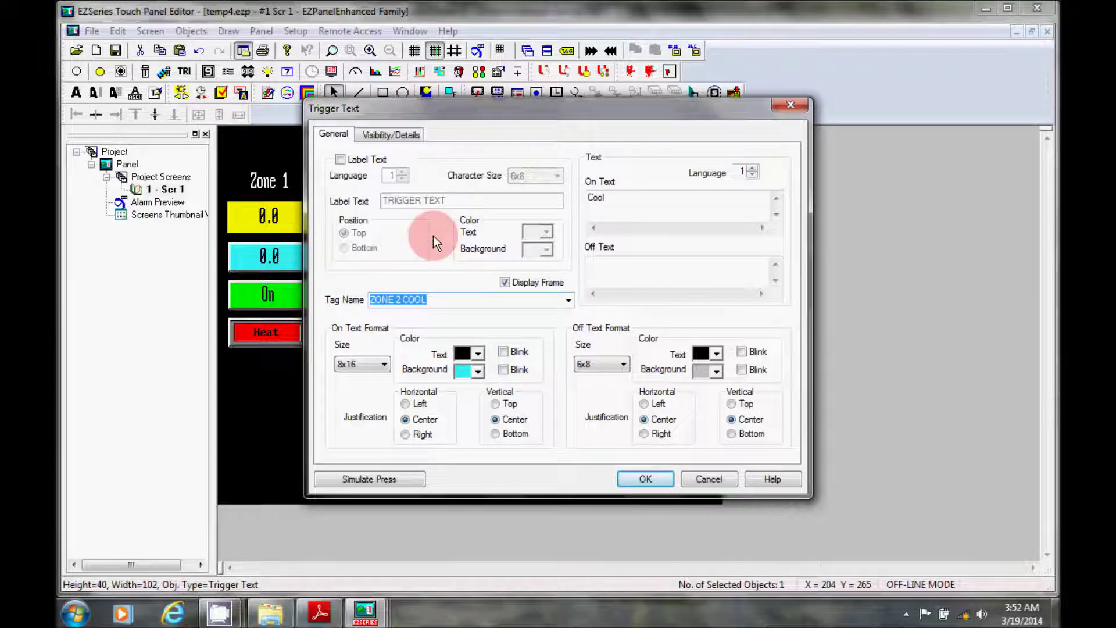
Set the Zone 2 Cool trigger text's visibility tag to ZONE 2 COOL and send the object to the back
left_click(405, 136)
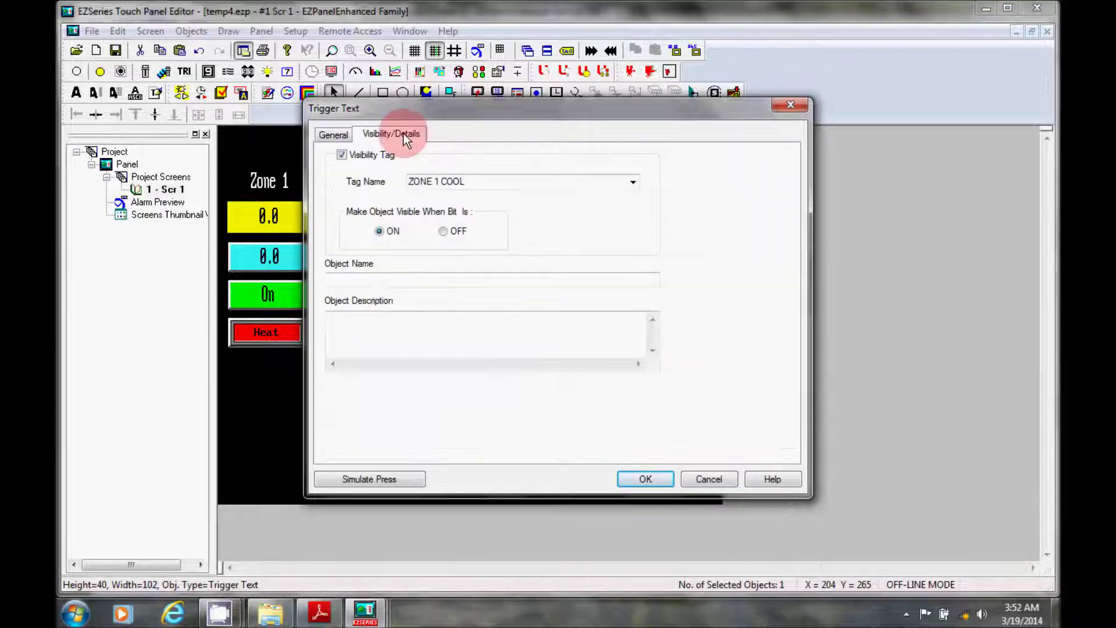
left_click(633, 183)
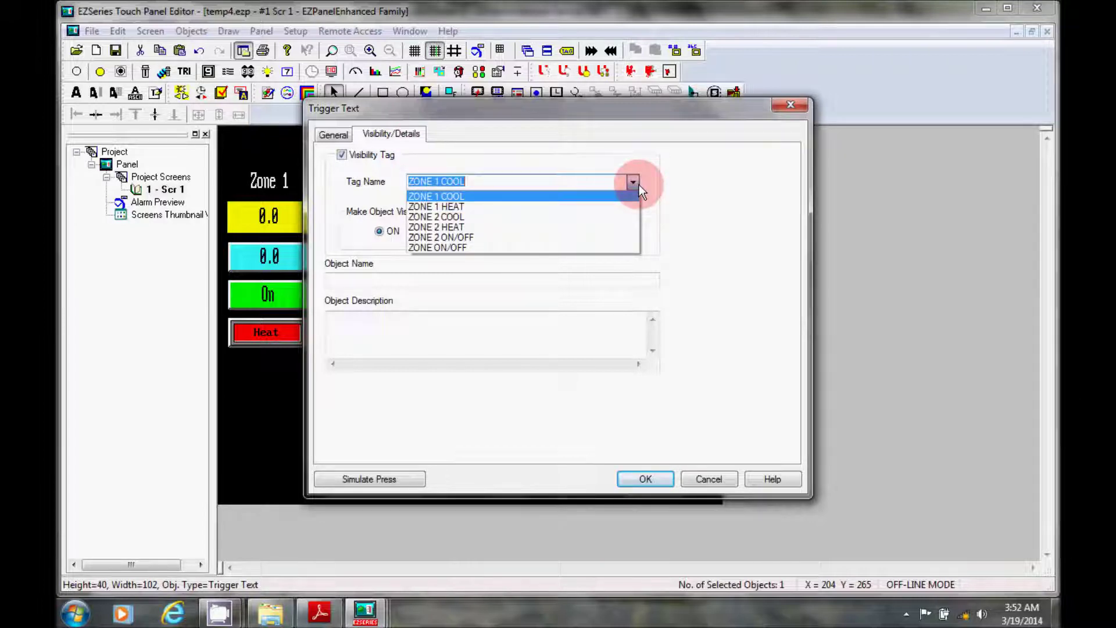
left_click(594, 219)
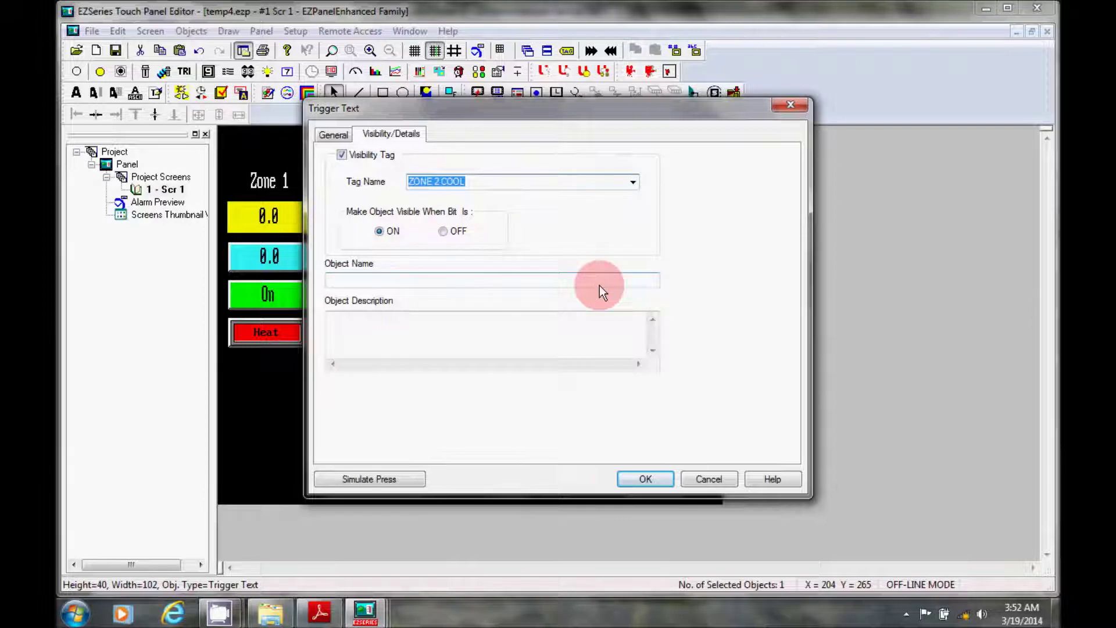
key("Return")
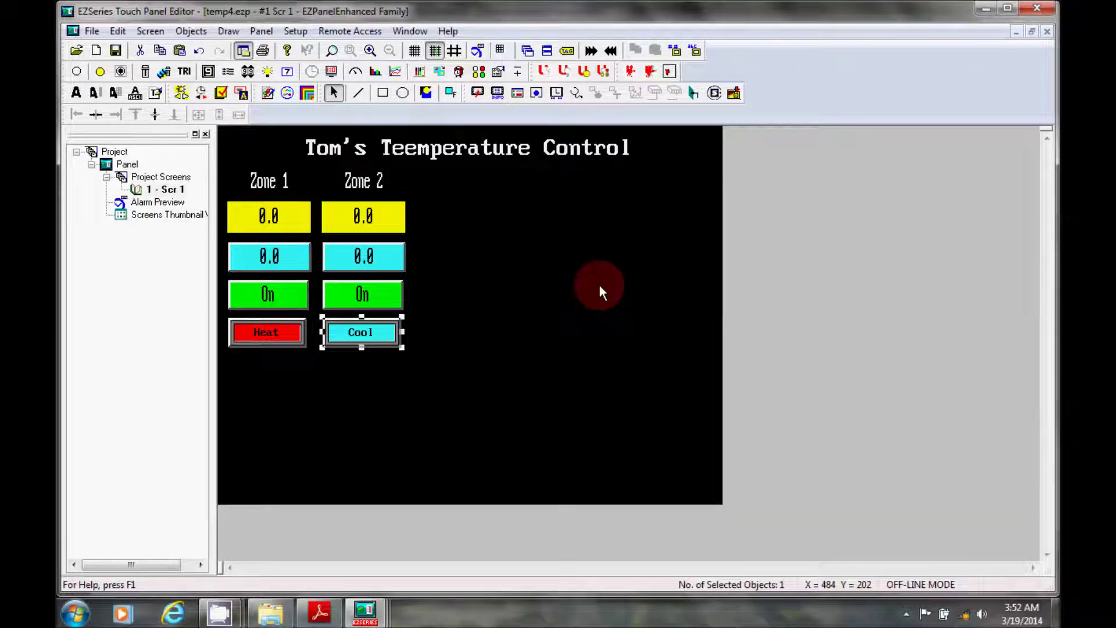
right_click(383, 328)
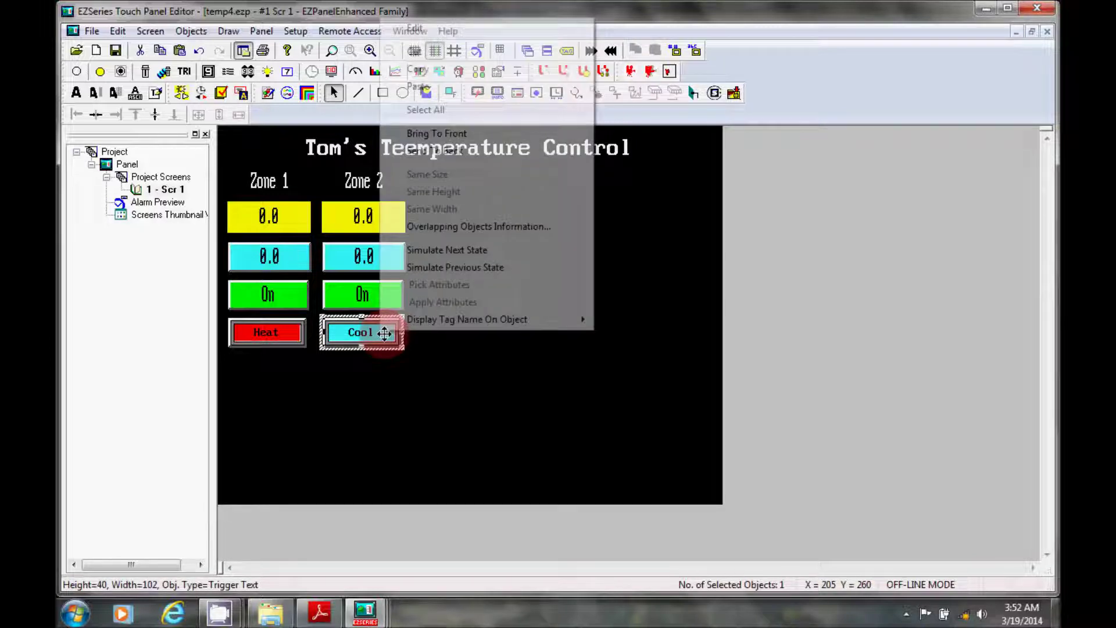
left_click(462, 139)
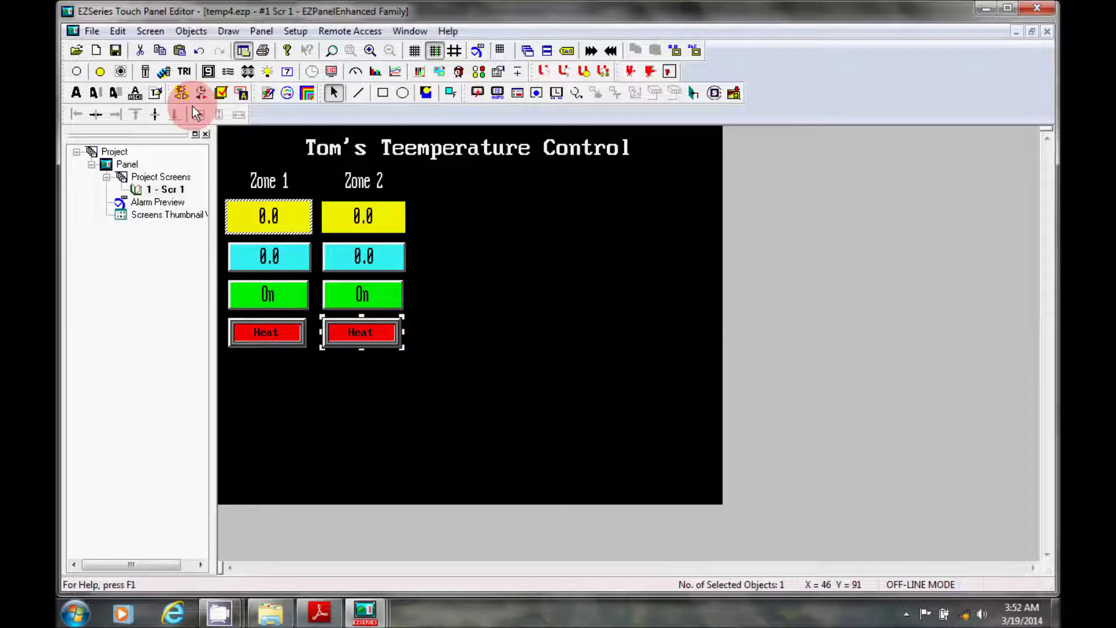
left_click(150, 31)
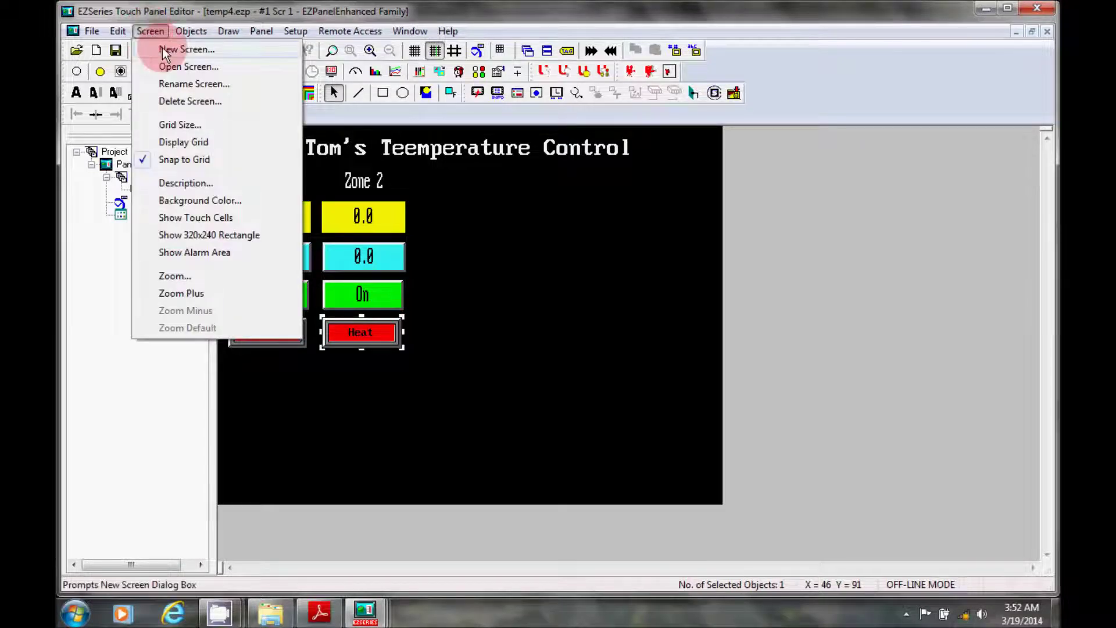
left_click(277, 268)
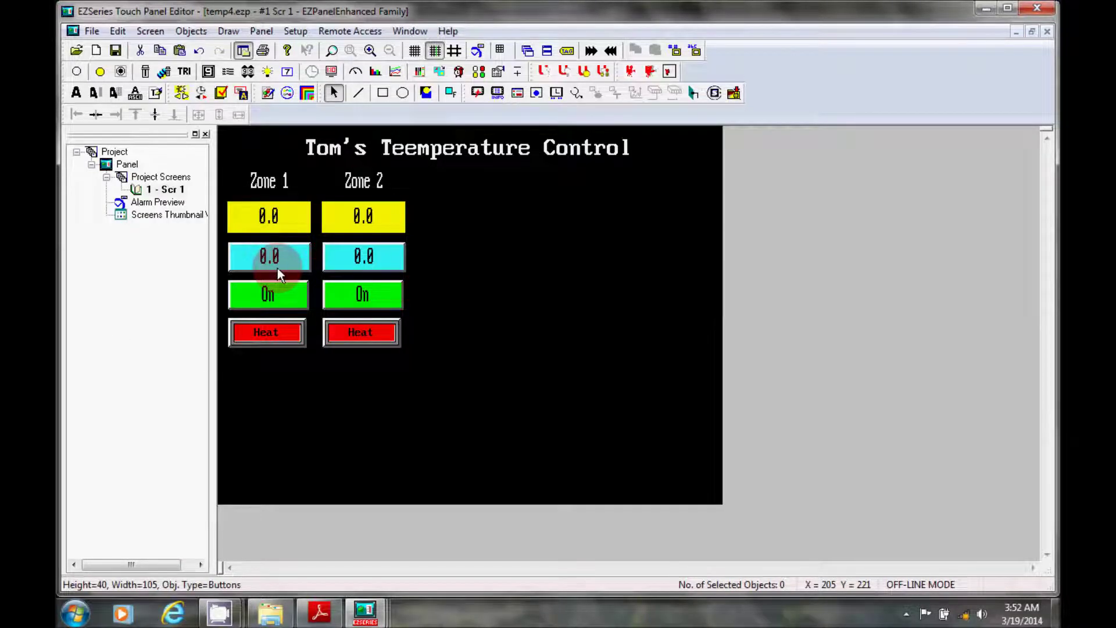
left_click(277, 268)
Add a Change Screen button in the lower-right corner of the panel screen and widen it to about 99 by 40
left_click(190, 31)
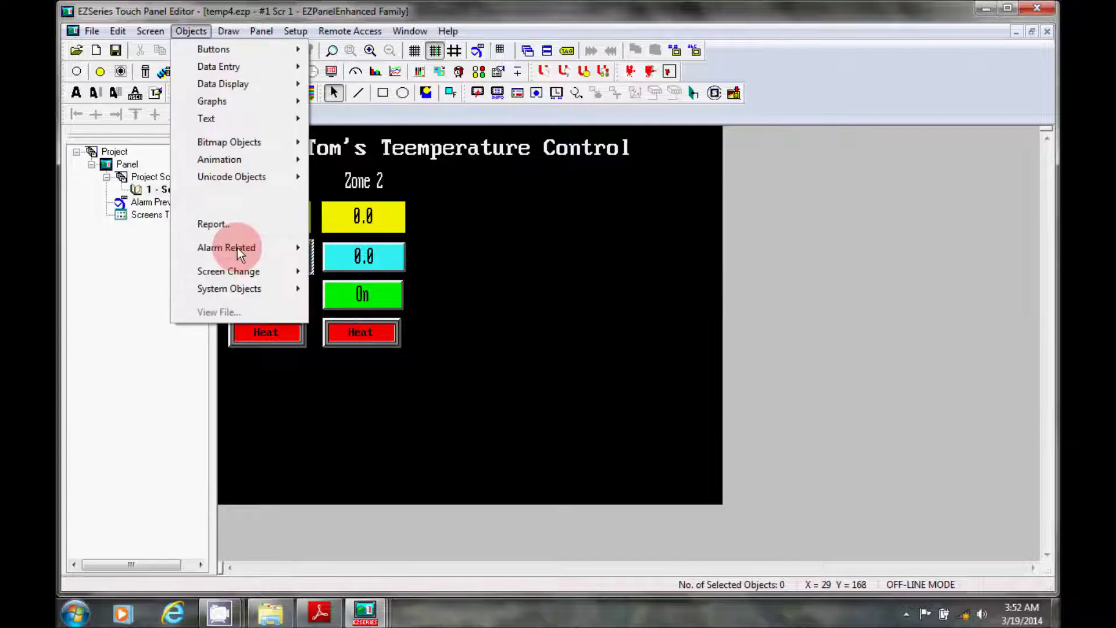
mouse_move(242, 271)
left_click(367, 271)
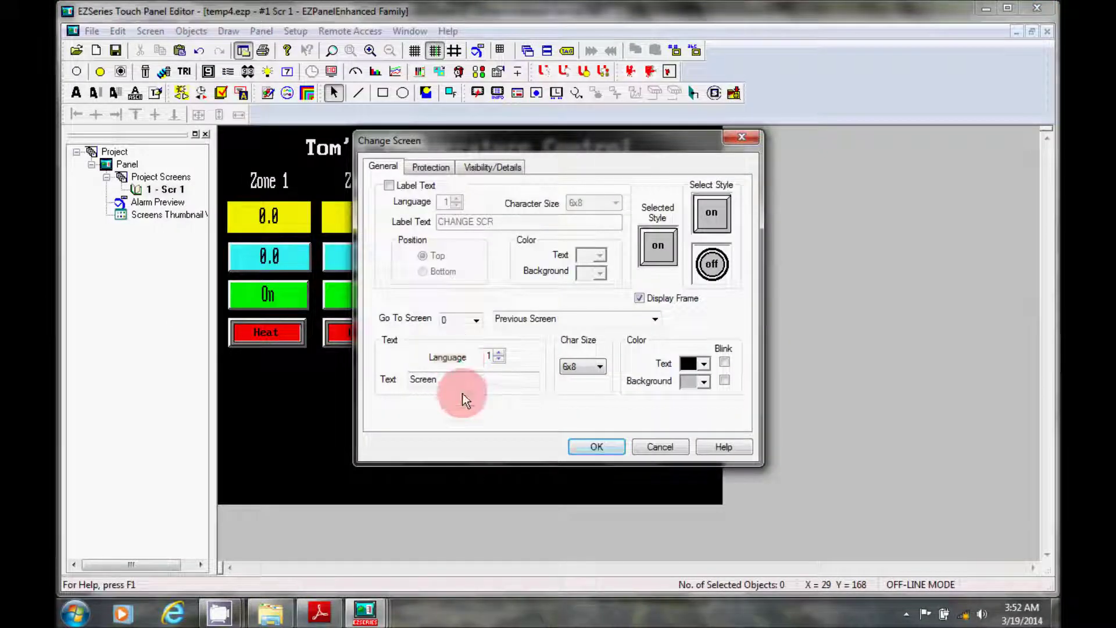
left_click(476, 320)
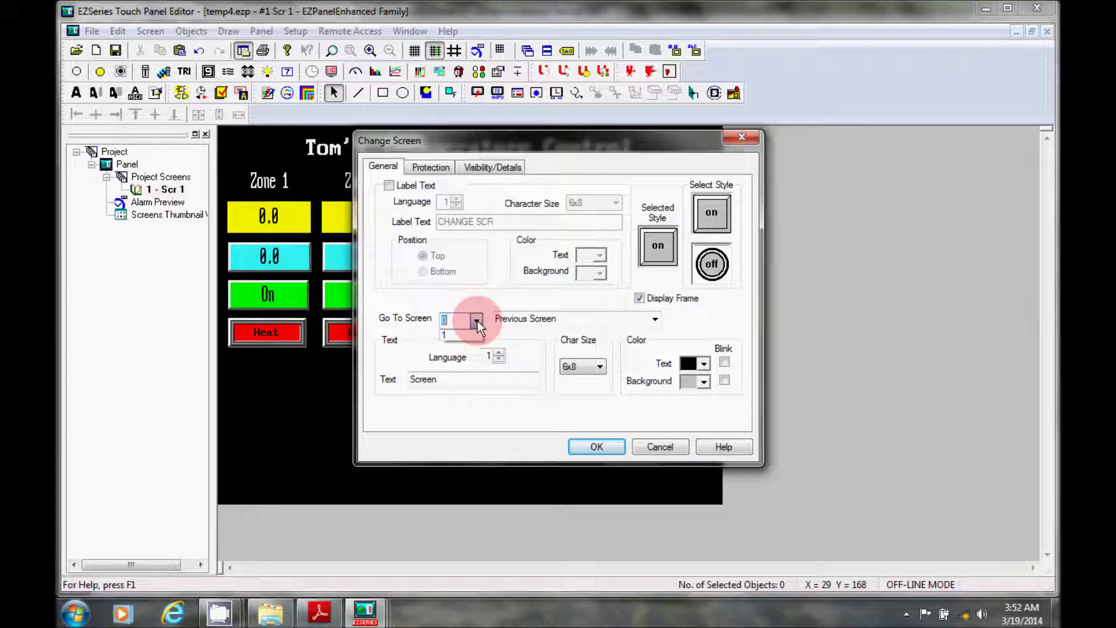
left_click(591, 444)
left_click(608, 447)
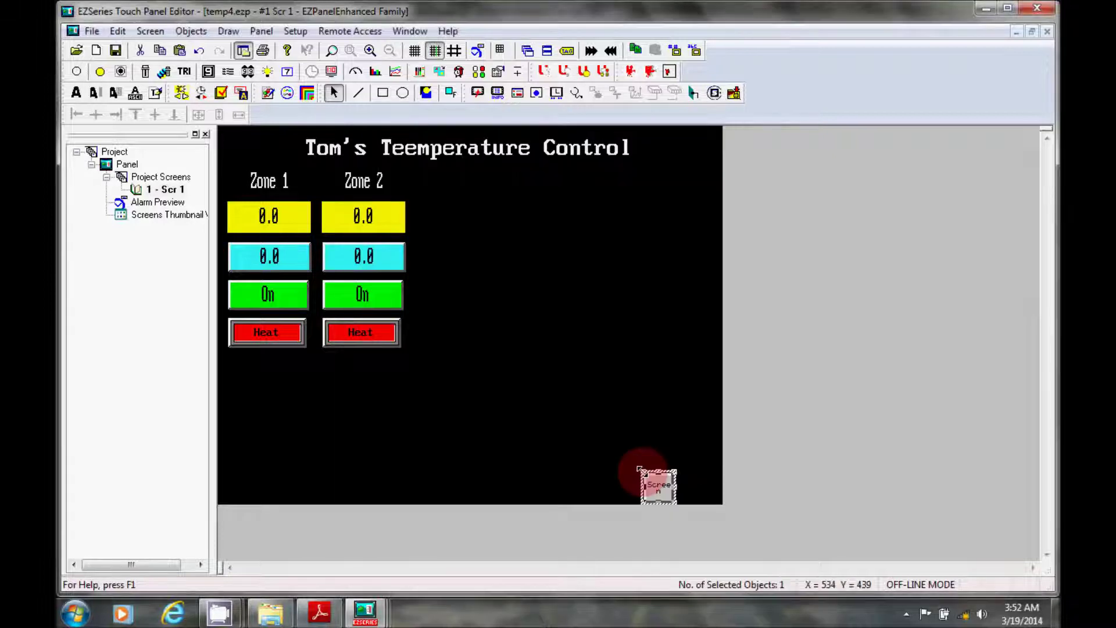
left_click(639, 468)
left_click_drag(701, 485, 726, 487)
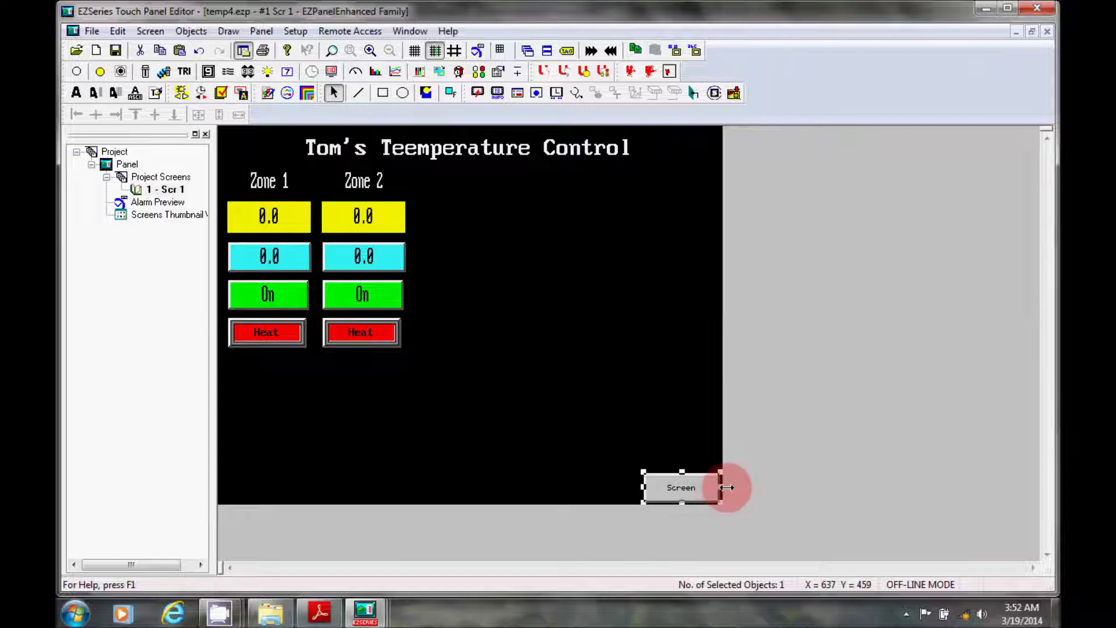
Copy the Change Screen button from the lower-right corner of screen 1
left_click(688, 489)
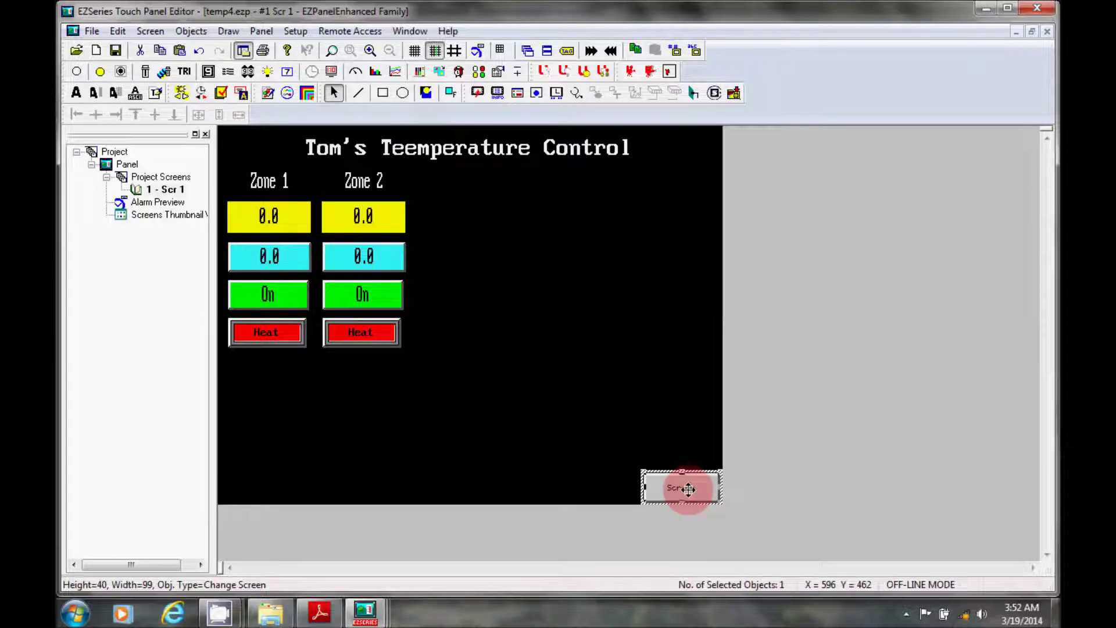
right_click(688, 490)
left_click(637, 330)
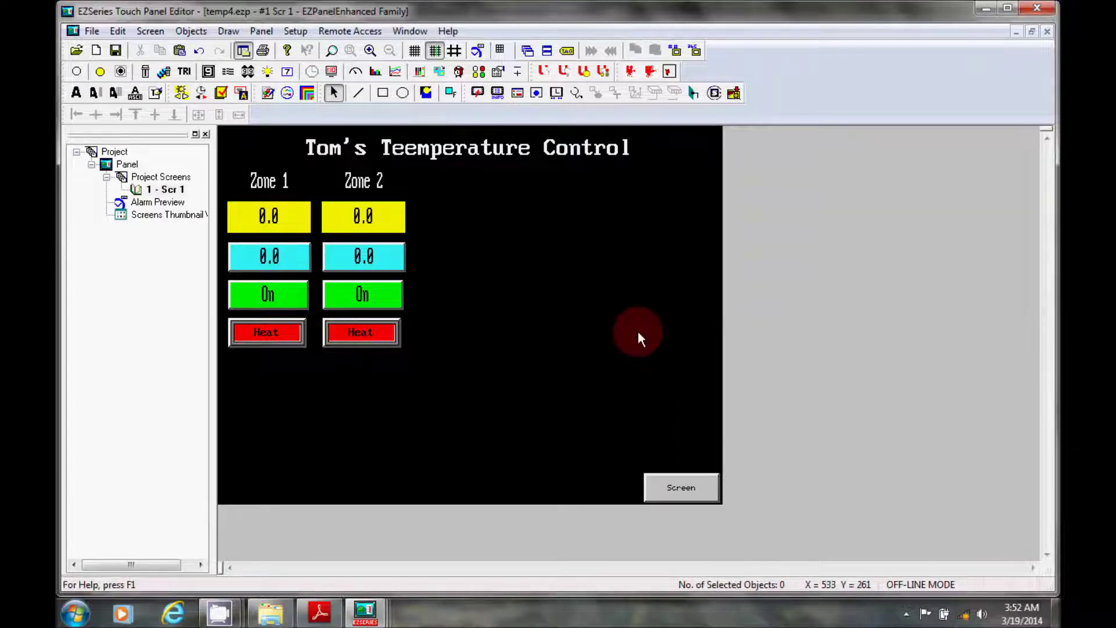
Create and open screen number 2 with the title Trend
left_click(150, 31)
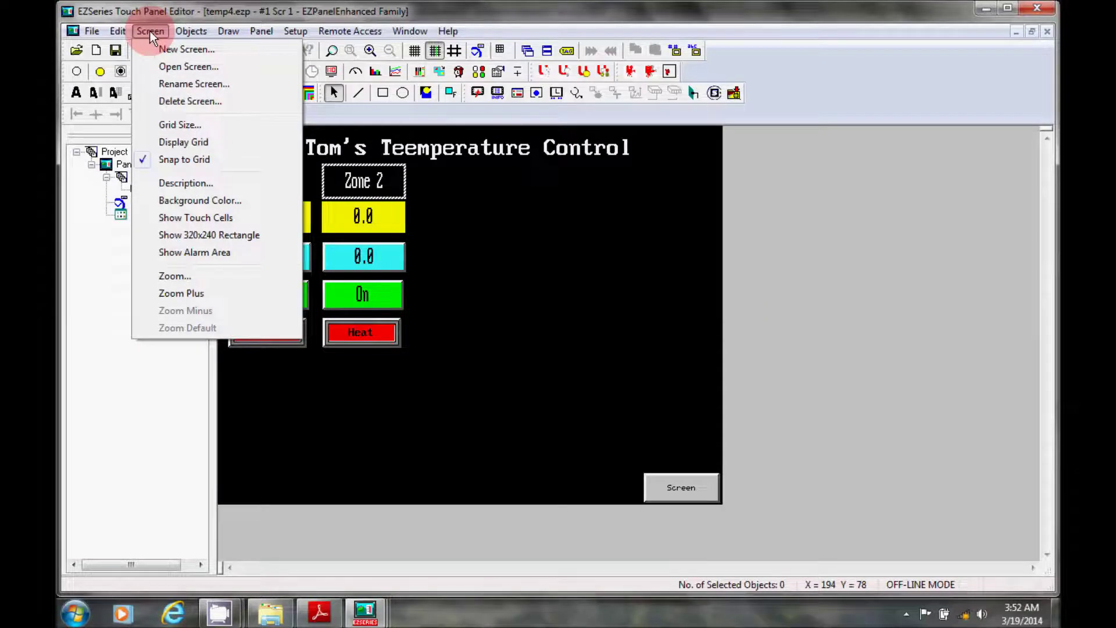
left_click(188, 66)
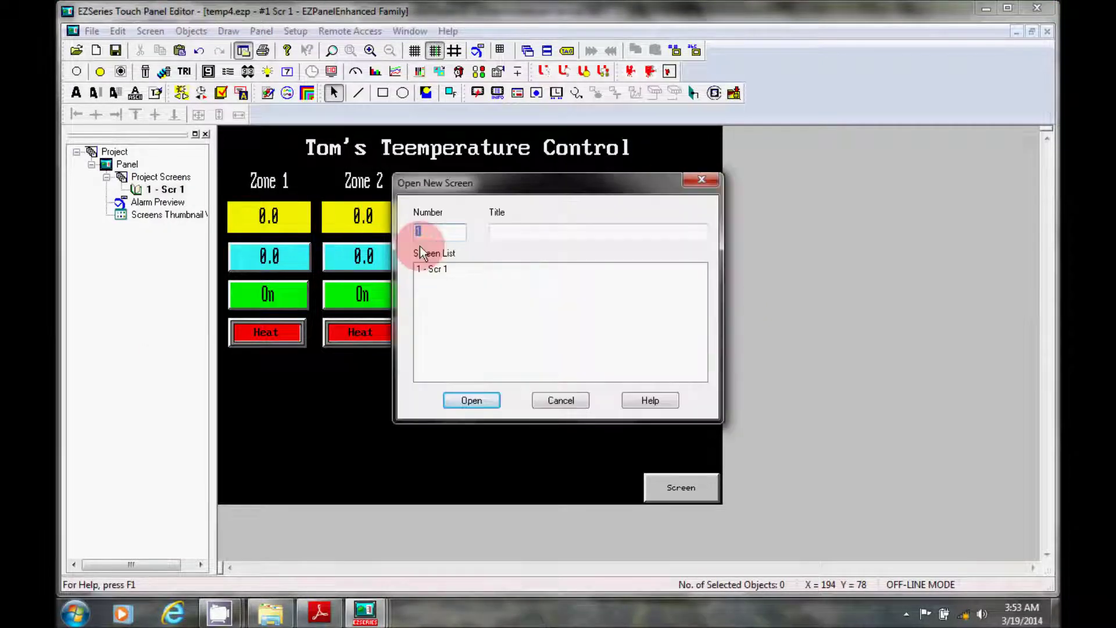
type("2")
left_click(508, 228)
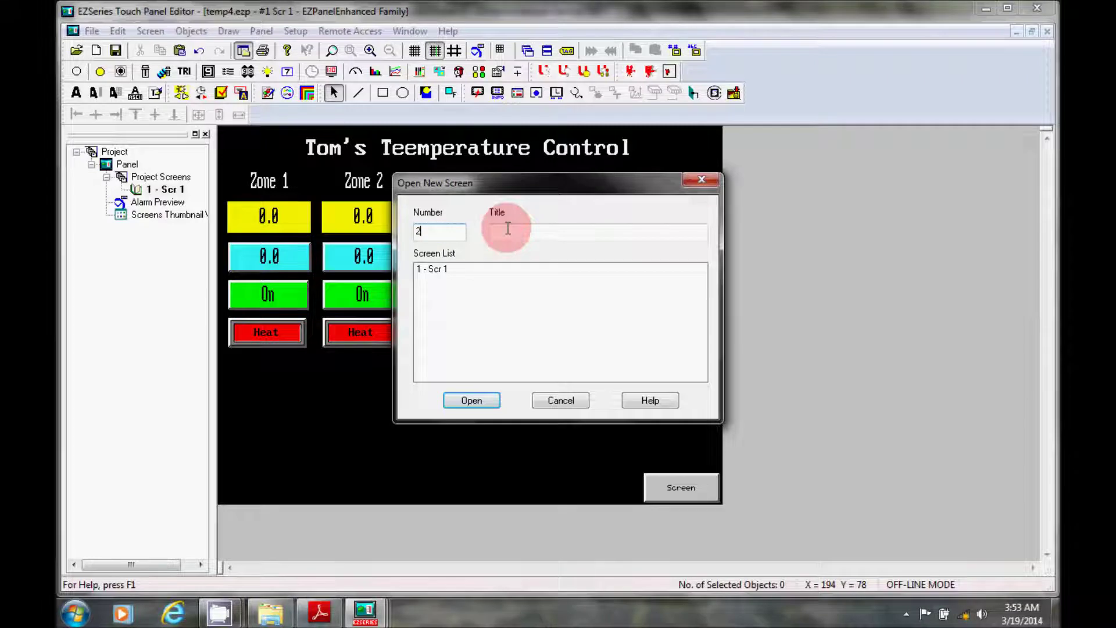
left_click(498, 230)
type("Te")
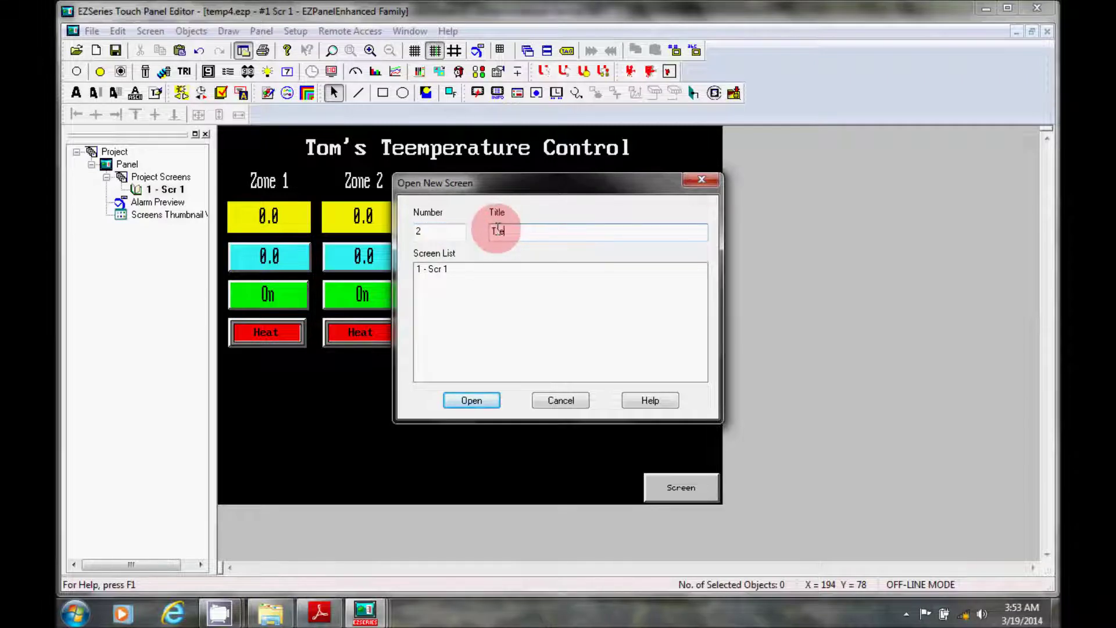
type("nd")
left_click(471, 401)
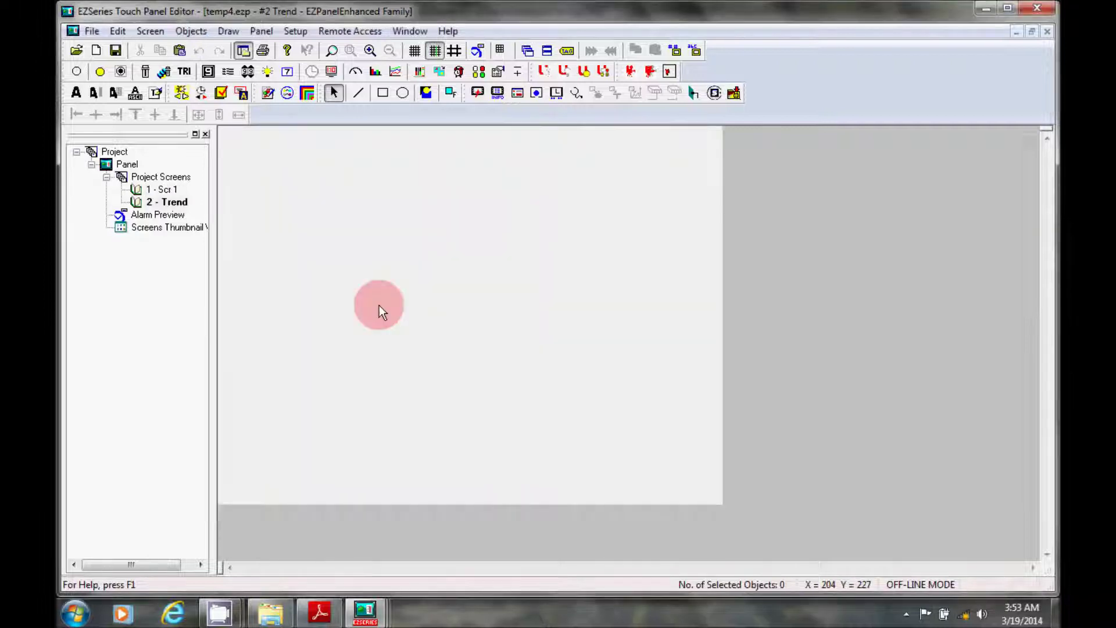
Paste the copied Change Screen button onto the Trend screen
right_click(379, 305)
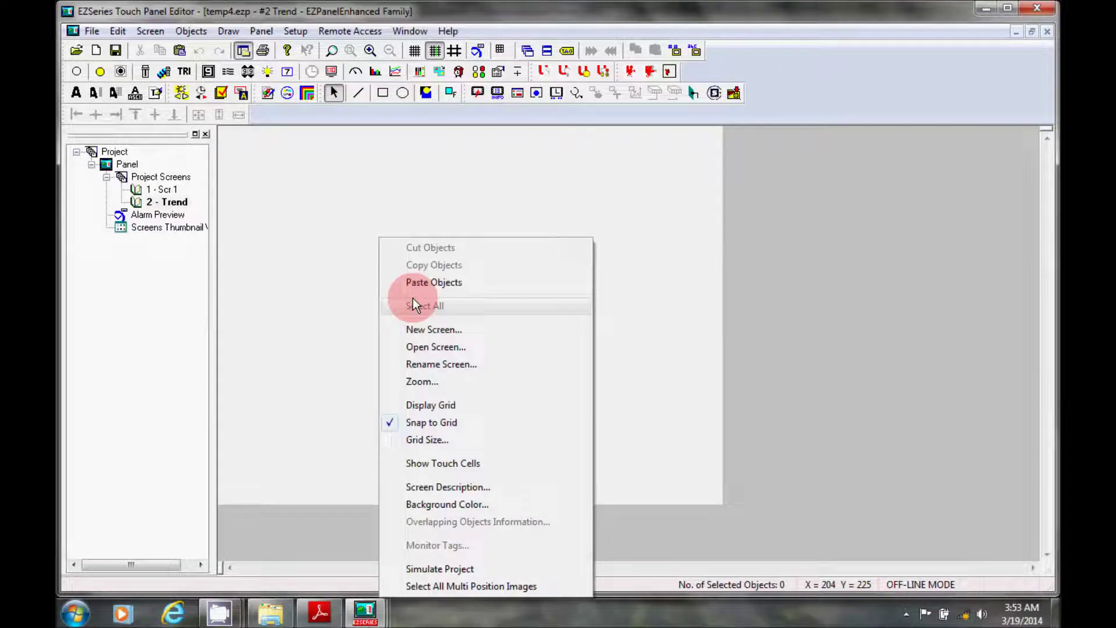
left_click(414, 283)
Set the Trend screen's background color to black
right_click(330, 201)
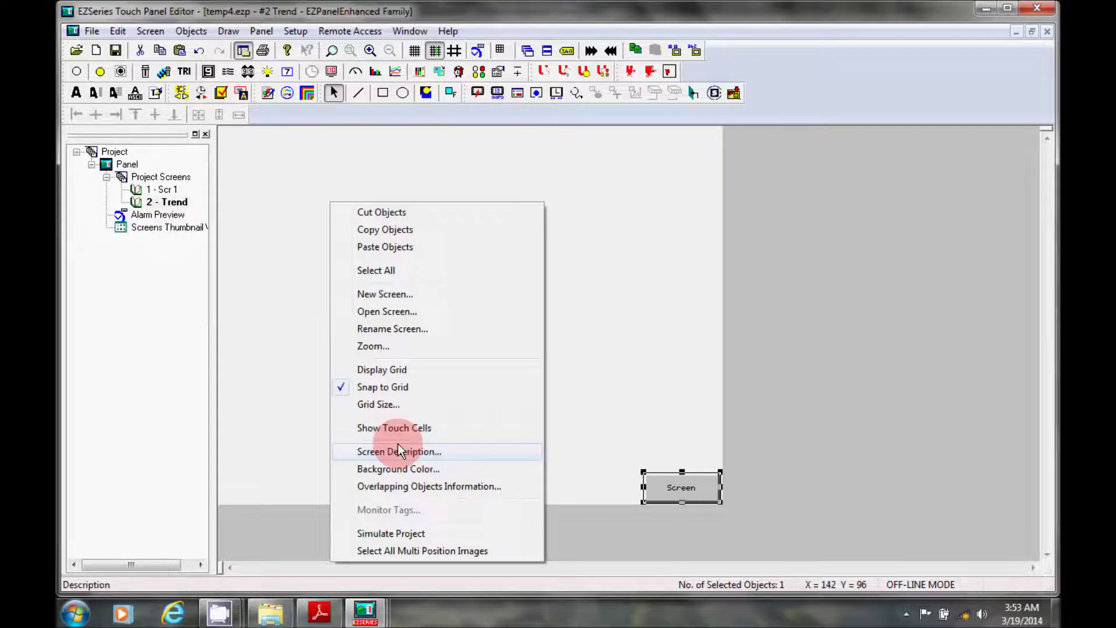
left_click(399, 468)
left_click(547, 306)
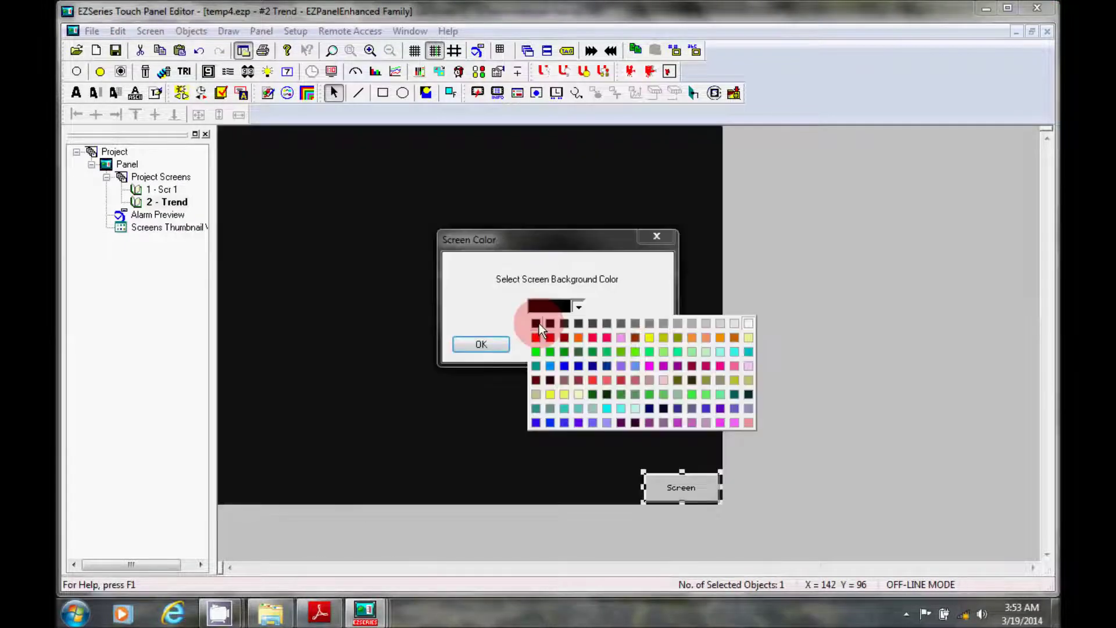
left_click(537, 324)
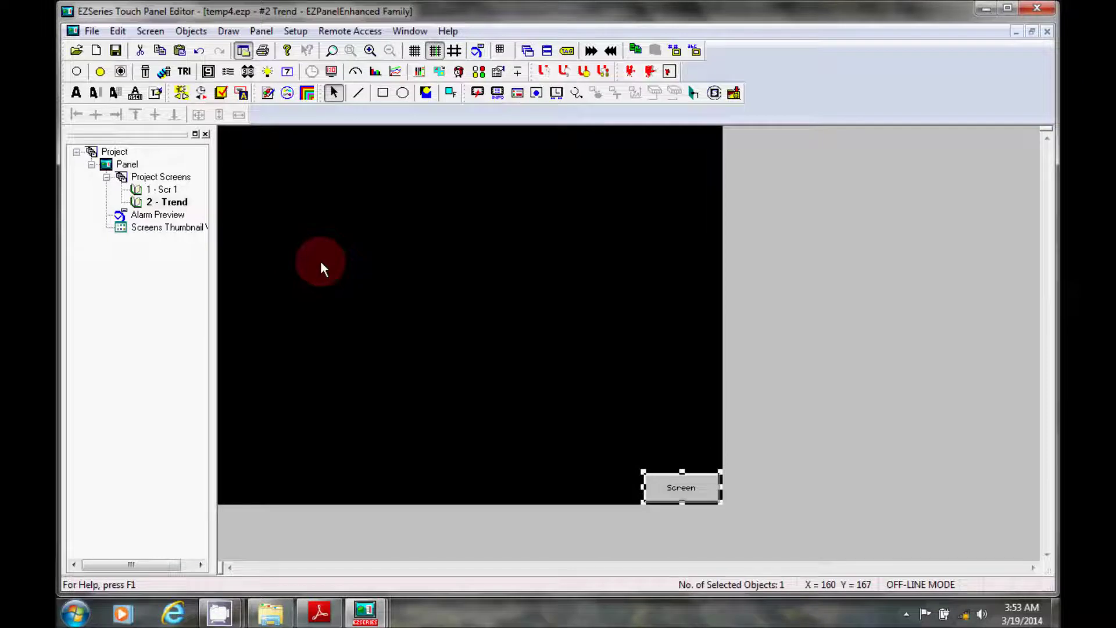
Copy the title text from the top of screen 1 and paste it onto the Trend screen
double_click(167, 189)
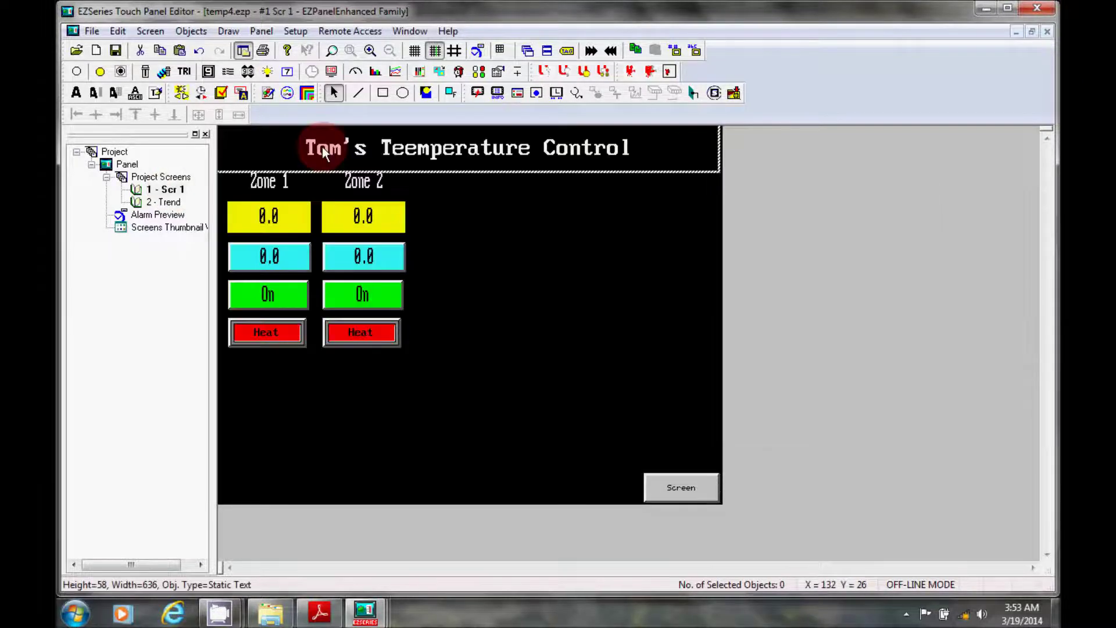
right_click(323, 151)
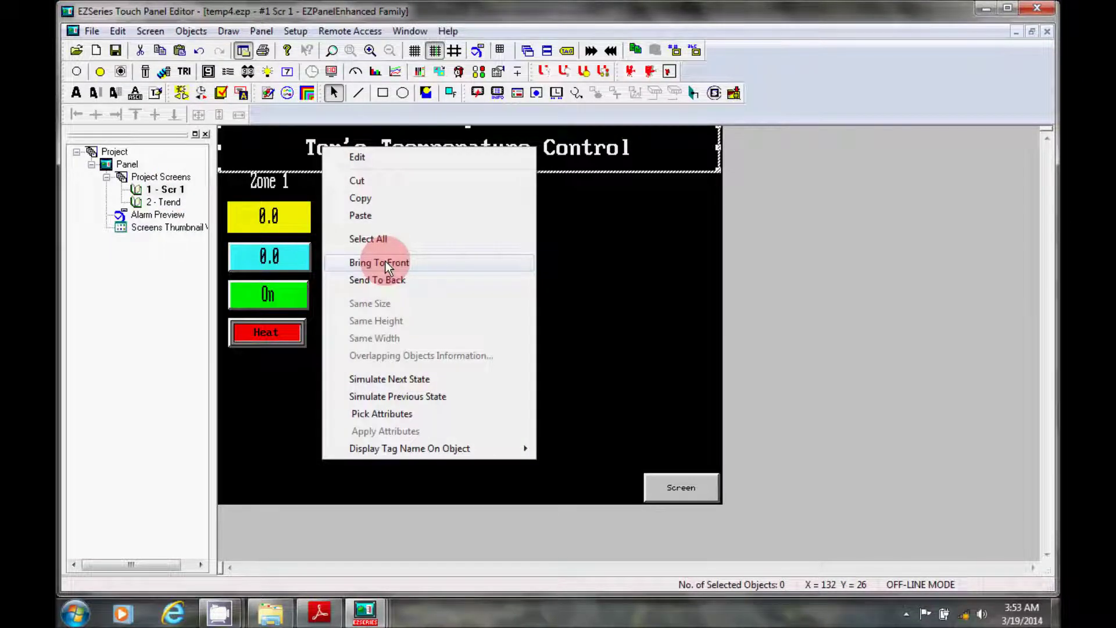
left_click(373, 219)
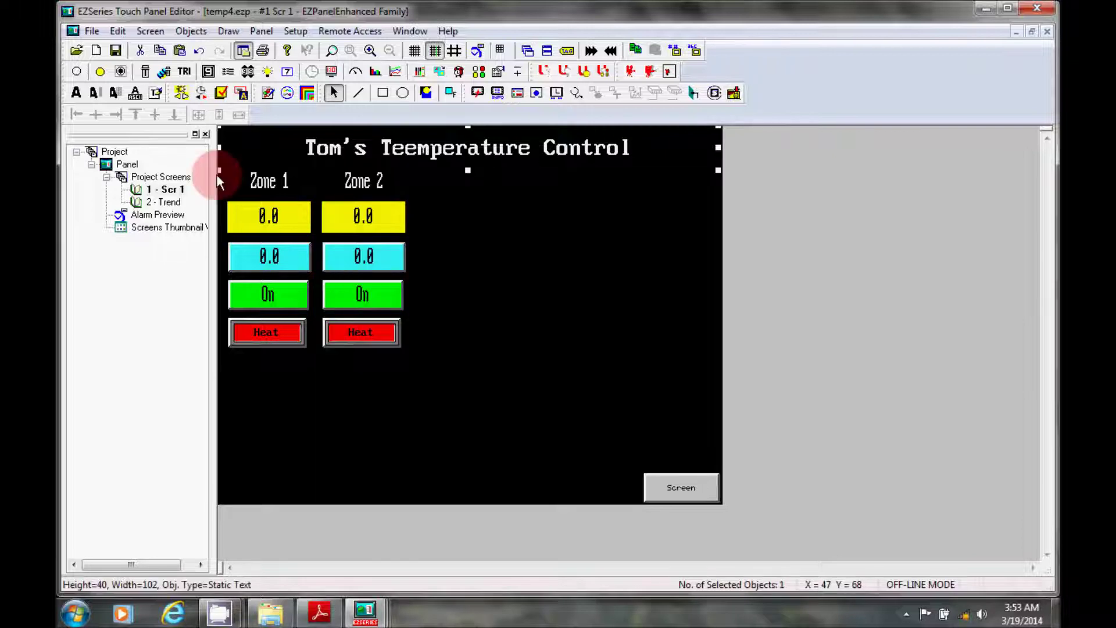
double_click(176, 201)
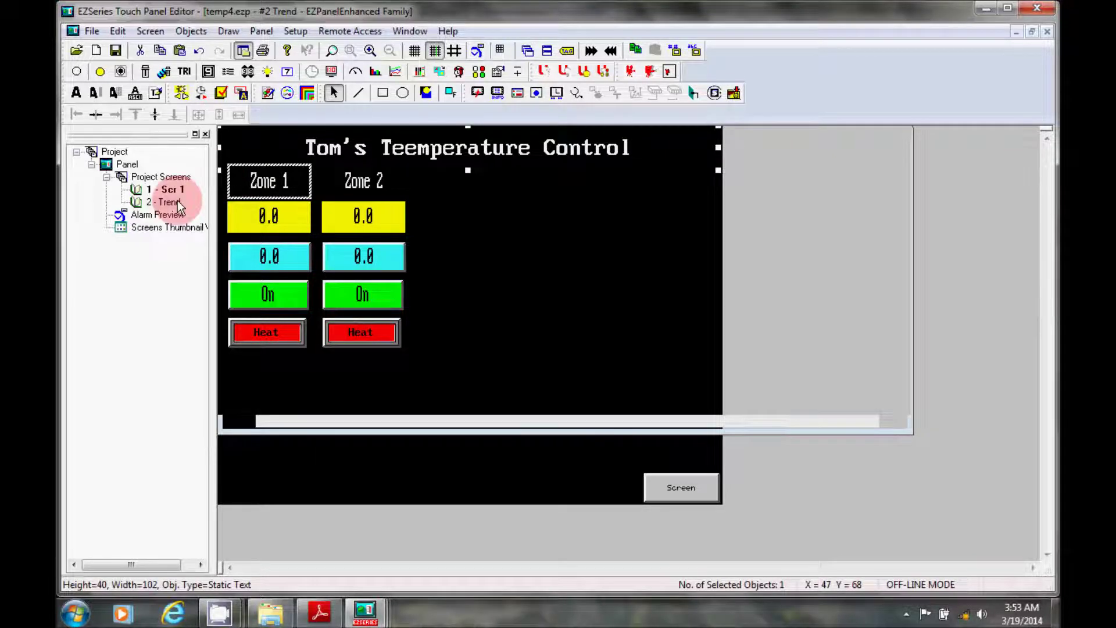
right_click(408, 235)
left_click(442, 266)
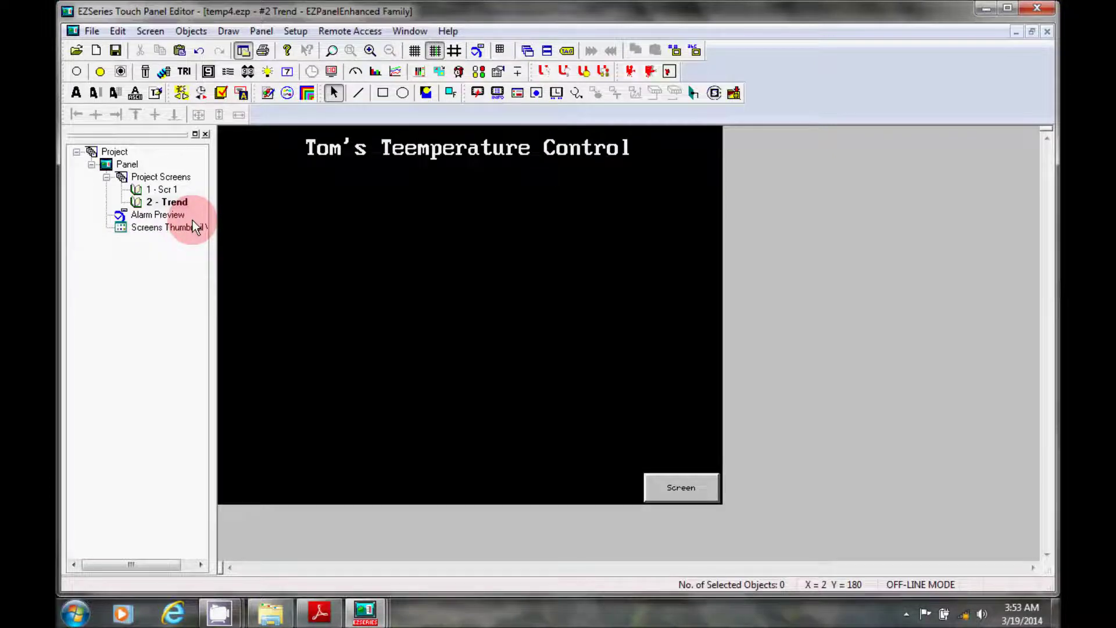
Start a Line Graph object and assign pen 1 to ZONE 1 SET POINT with a magenta, thick solid line
left_click(203, 32)
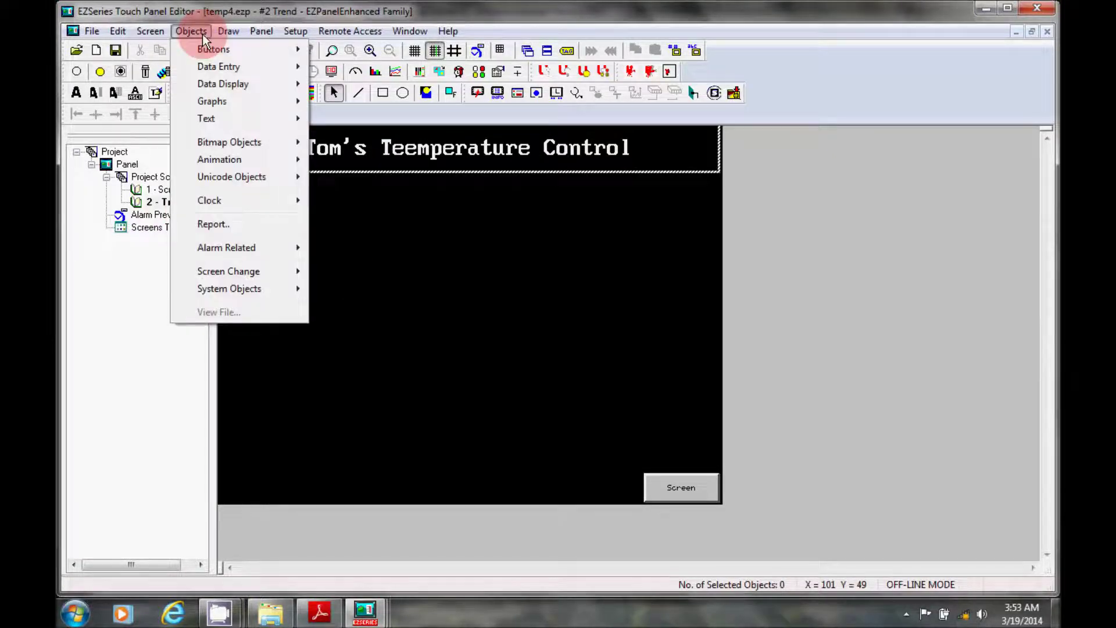
left_click(218, 101)
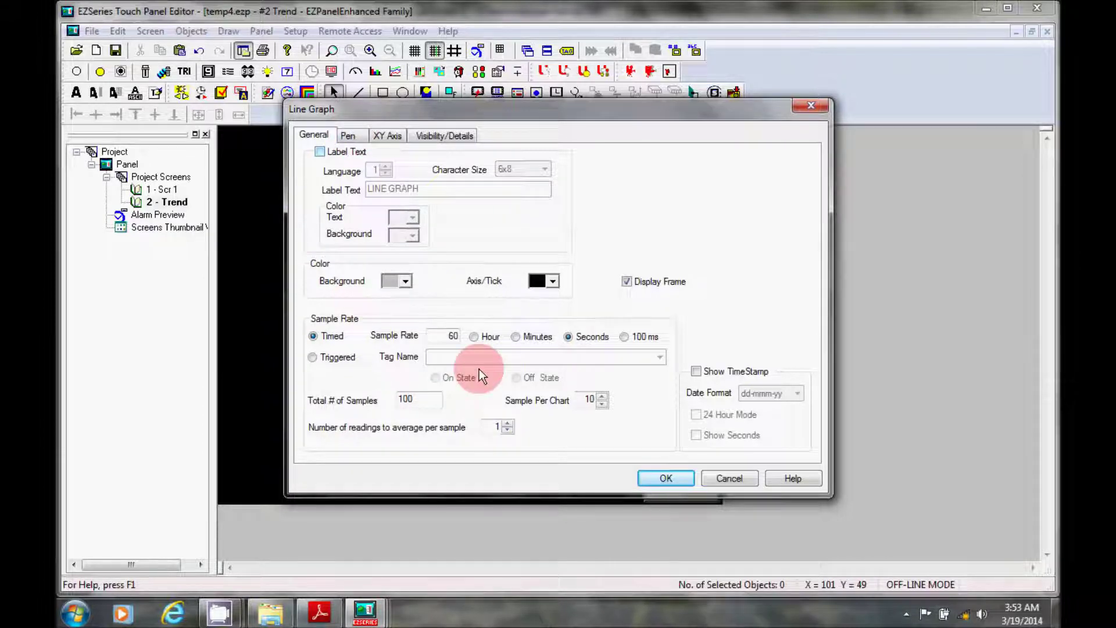
left_click(352, 136)
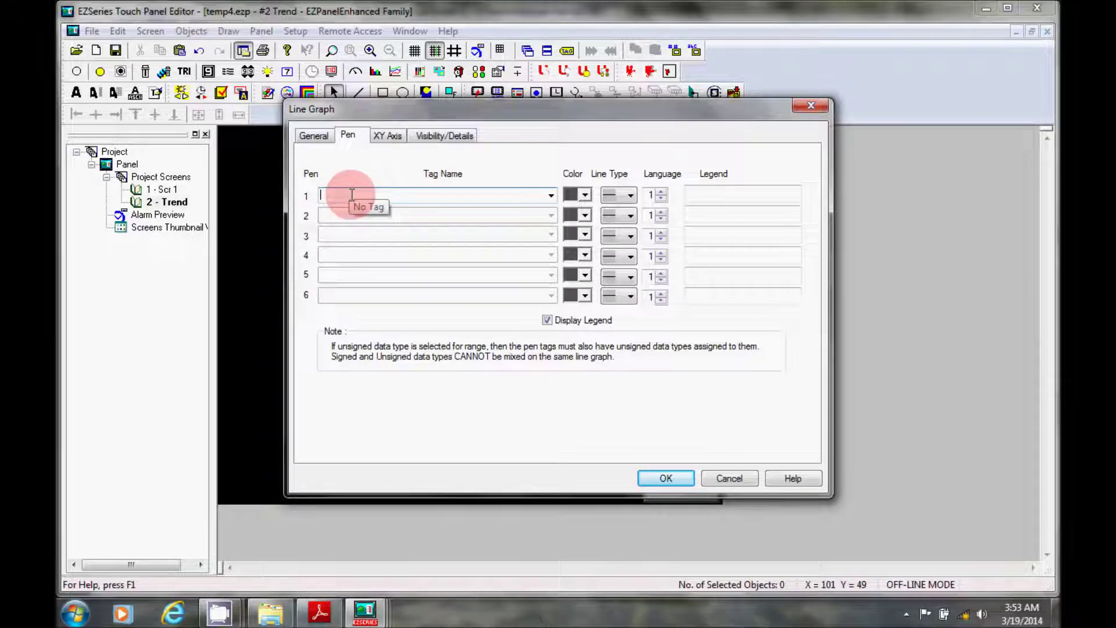
left_click(551, 196)
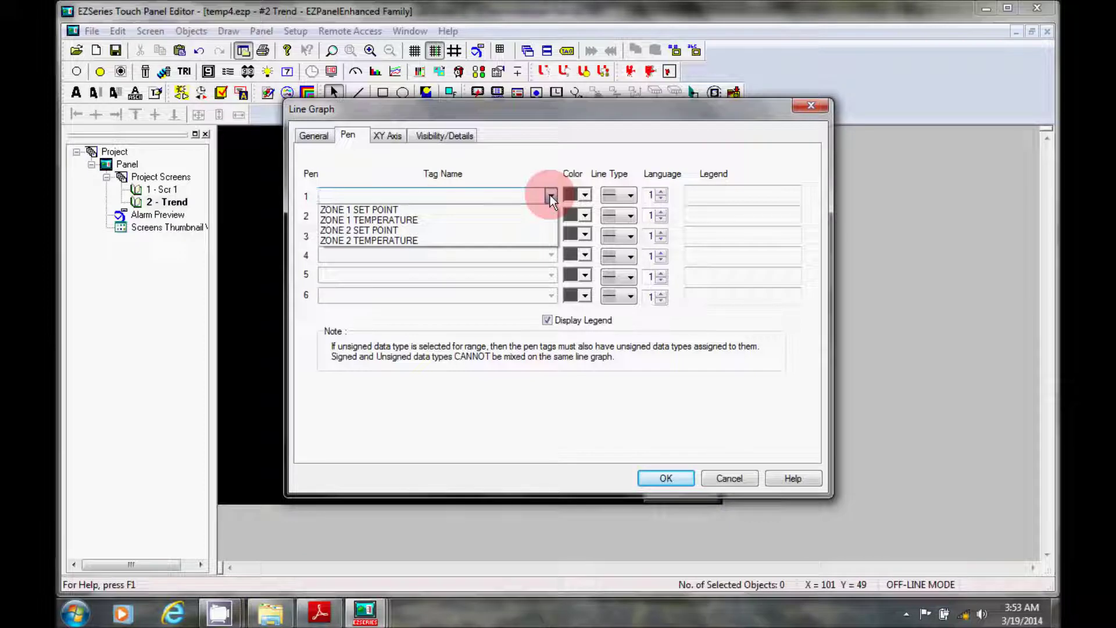
left_click(456, 212)
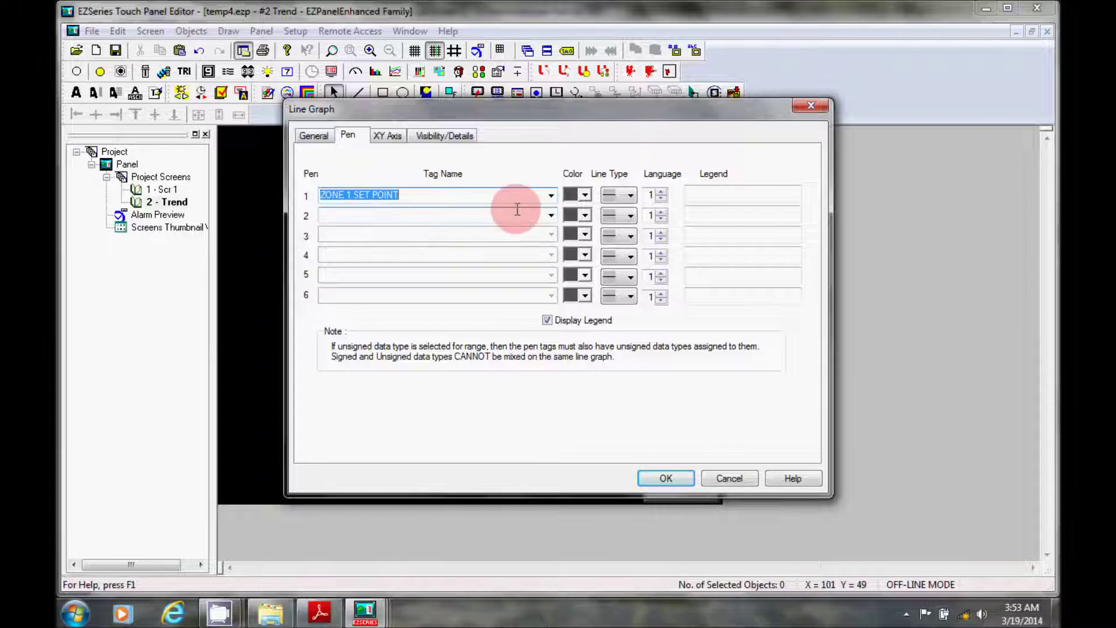
left_click(585, 195)
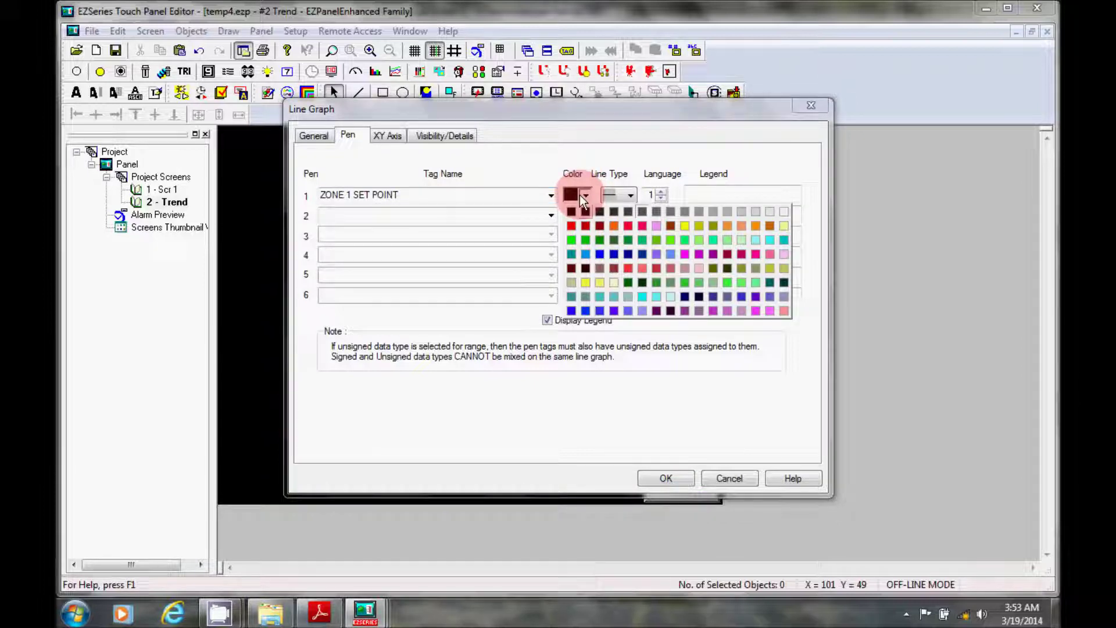
left_click(747, 309)
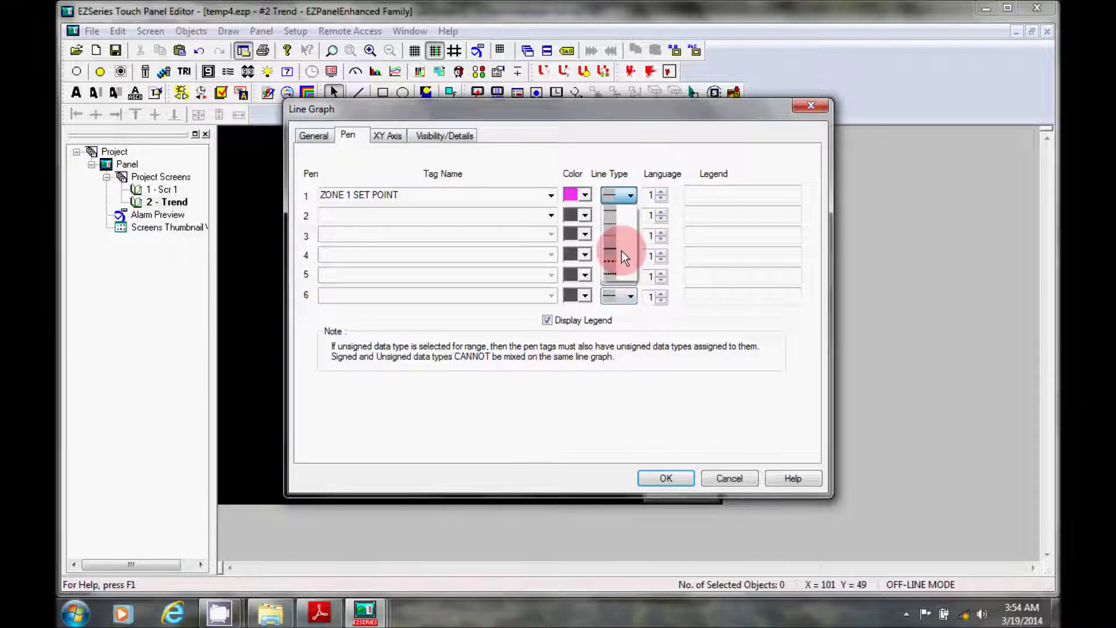
left_click(621, 254)
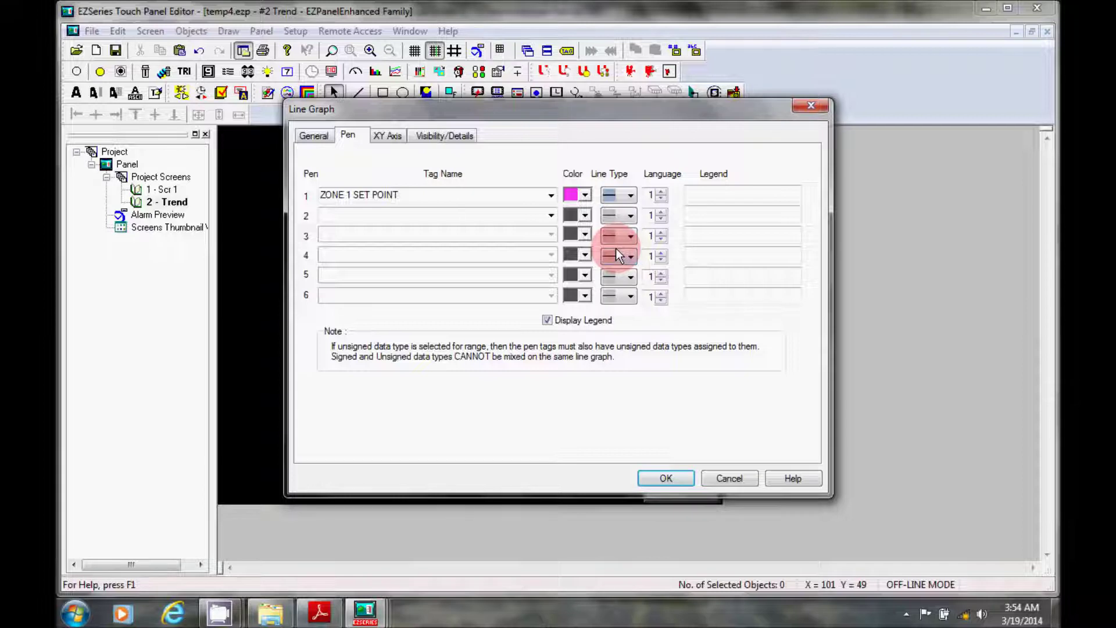
Assign pen 2 of the line graph to ZONE 1 TEMPERATURE with a red, thick solid line
left_click(551, 216)
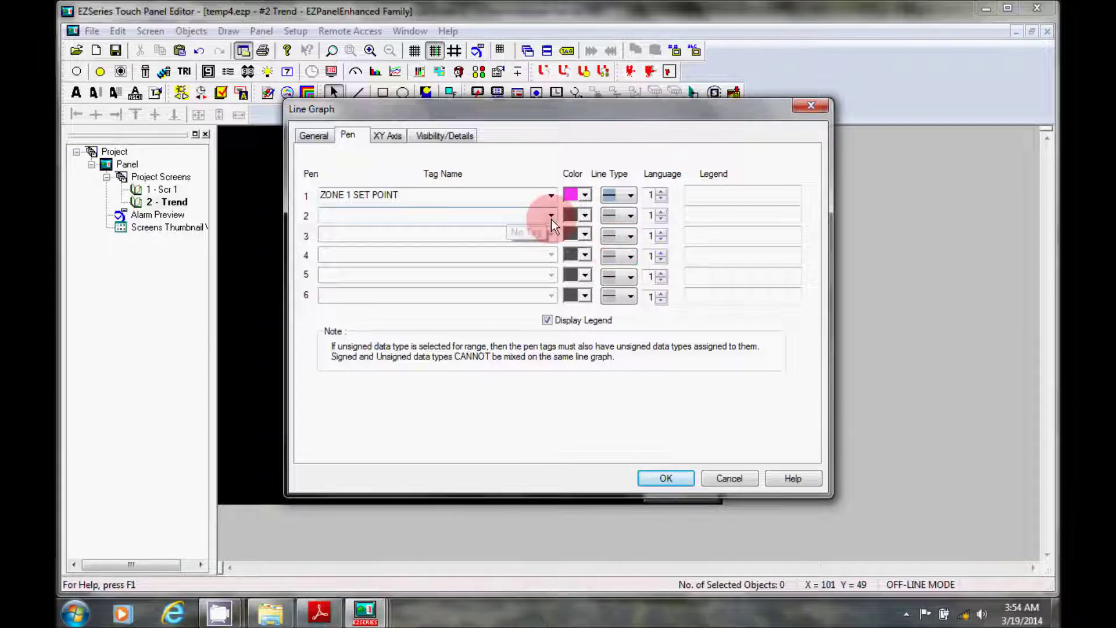
left_click(553, 216)
left_click(553, 215)
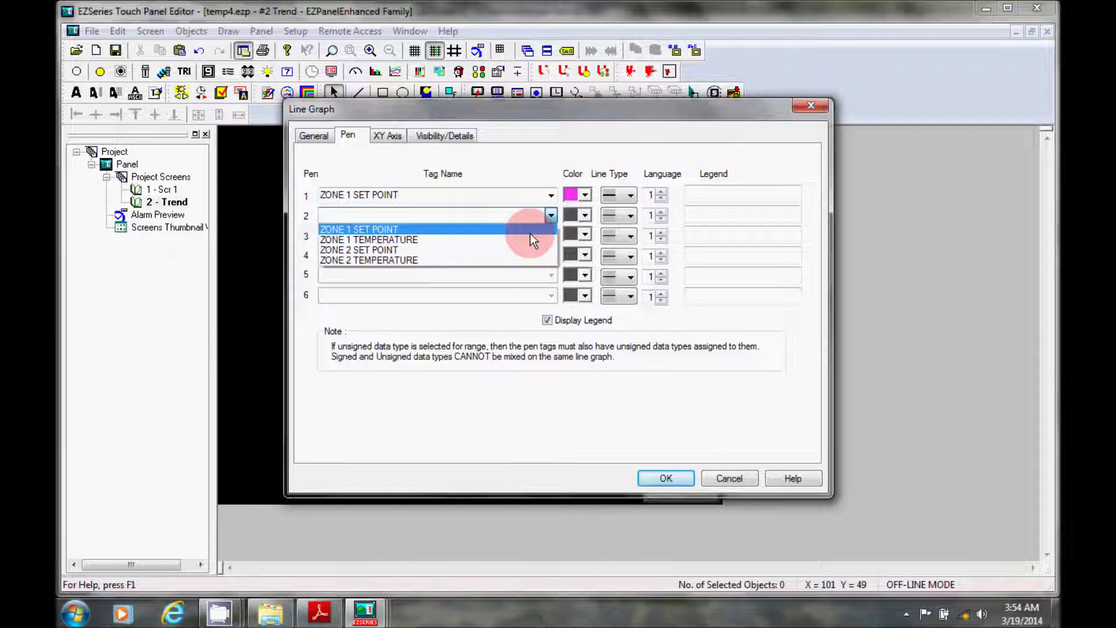
left_click(527, 239)
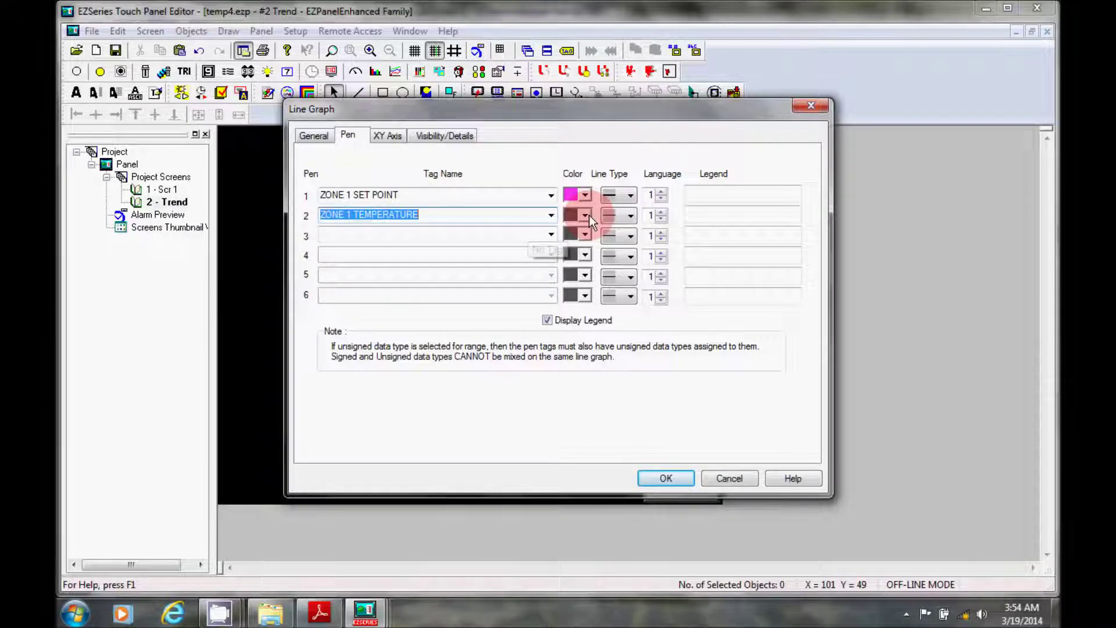
left_click(588, 215)
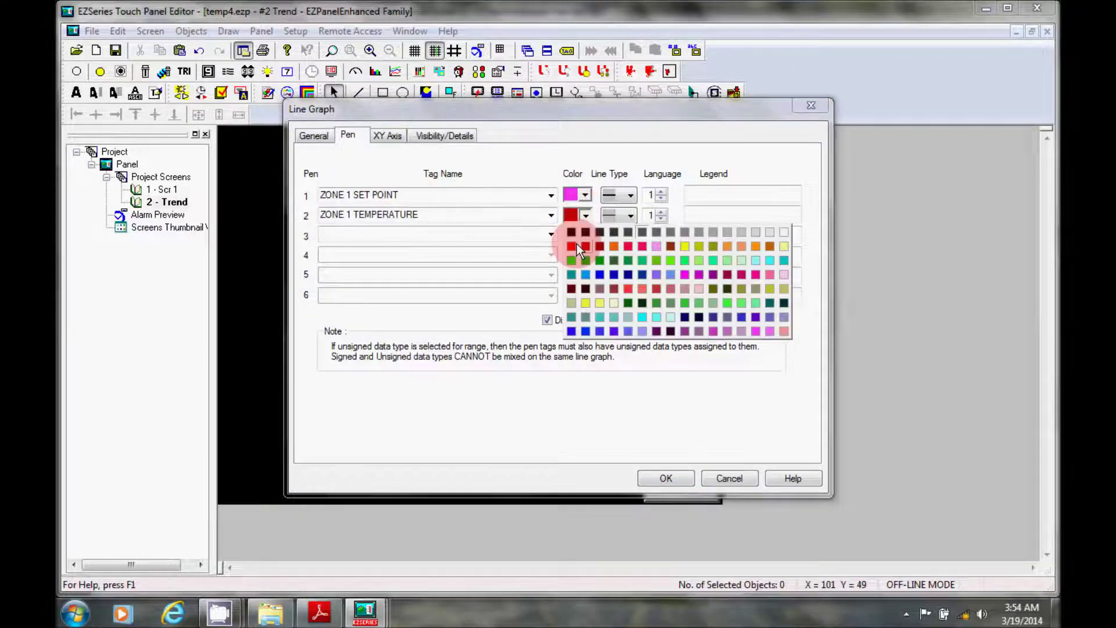
left_click(577, 243)
left_click(613, 212)
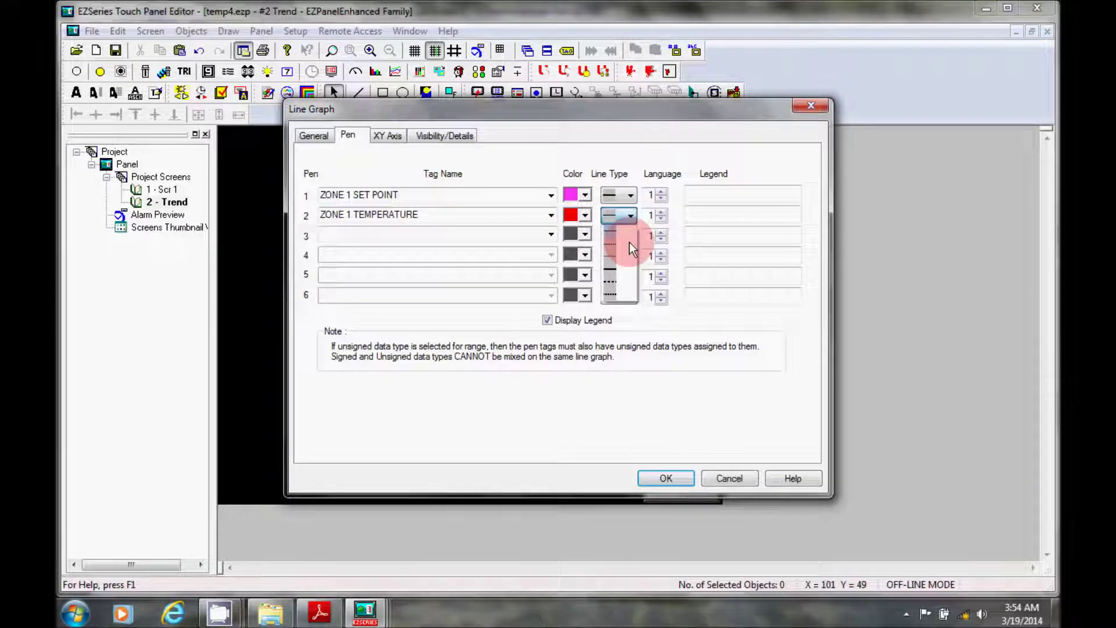
left_click(693, 222)
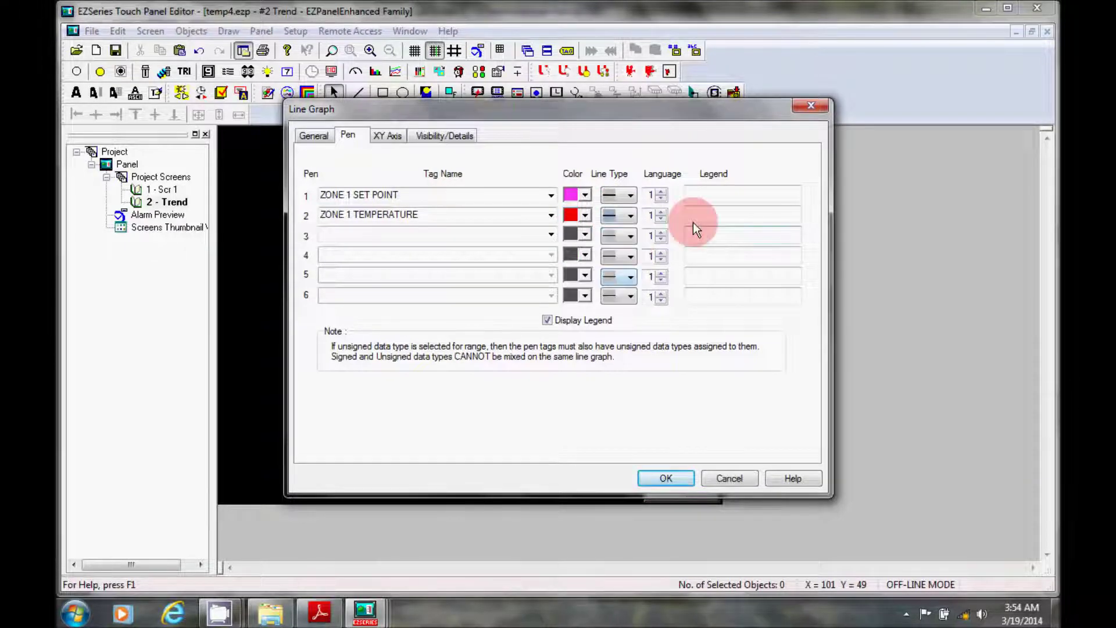
Enter the legends "Zone 1 Set Point" for pen 1 and "Zone 1 Actual" for pen 2
left_click(695, 190)
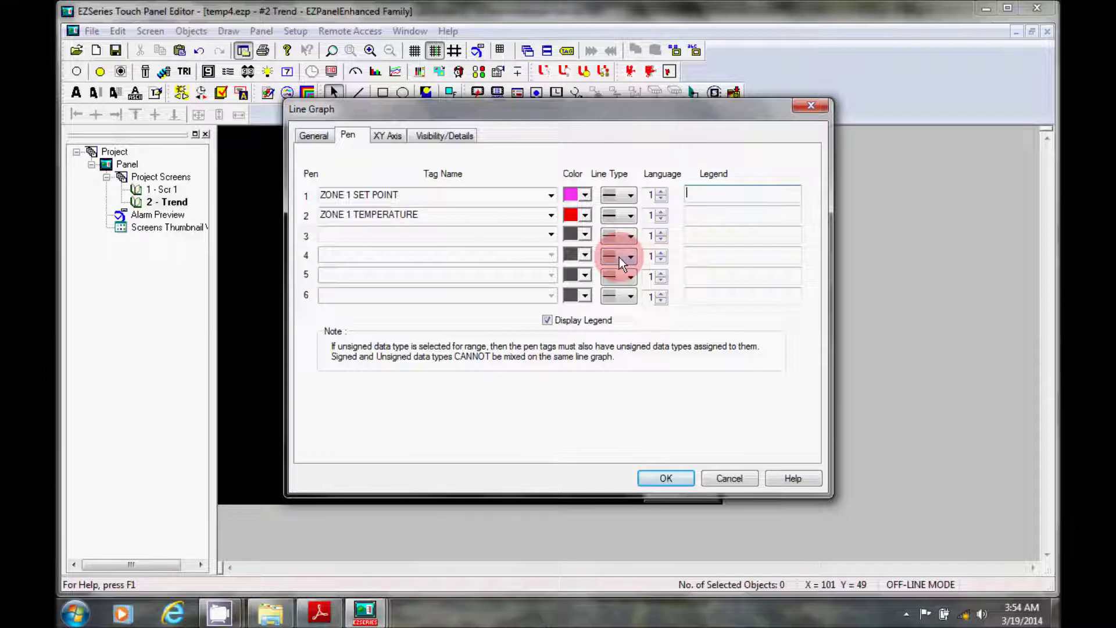
type("Zone 1 Set Point")
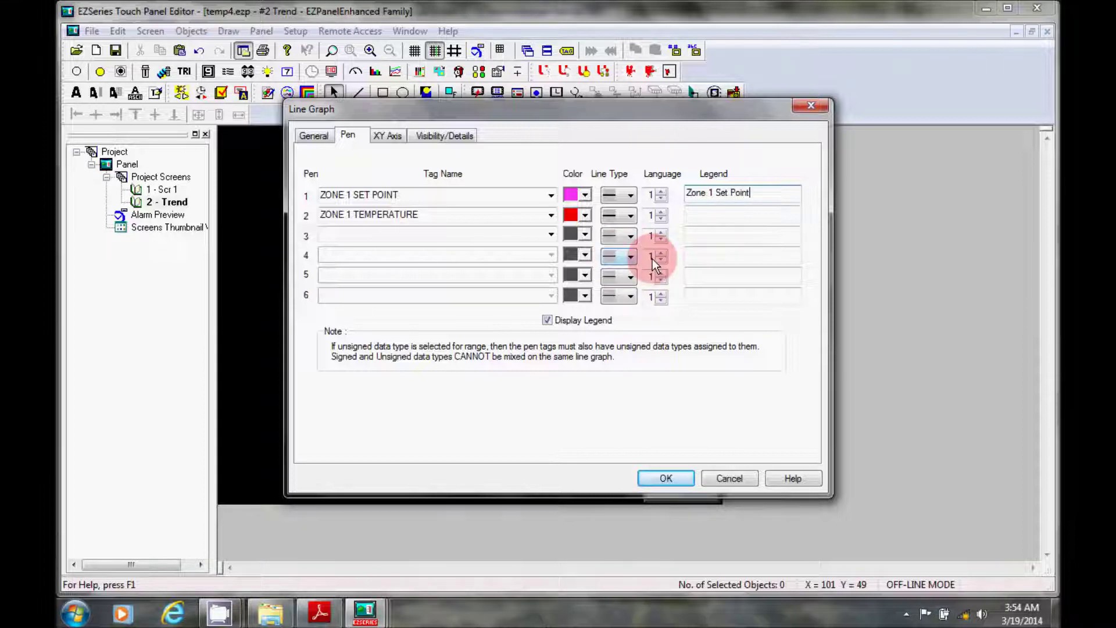
left_click(710, 217)
type("Zone 1")
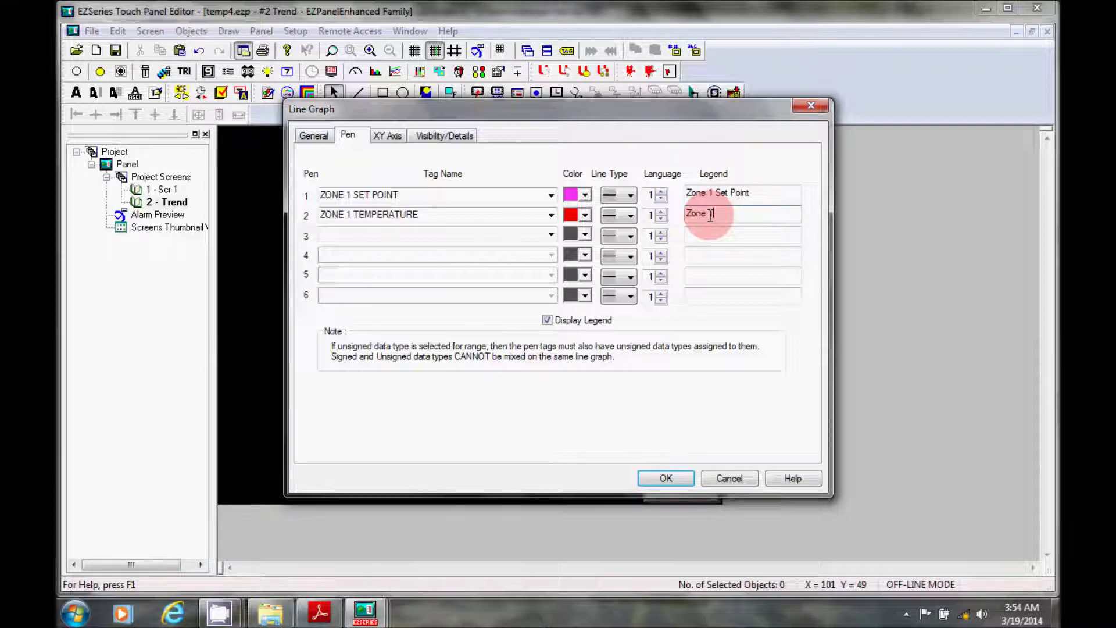
type(" Actual")
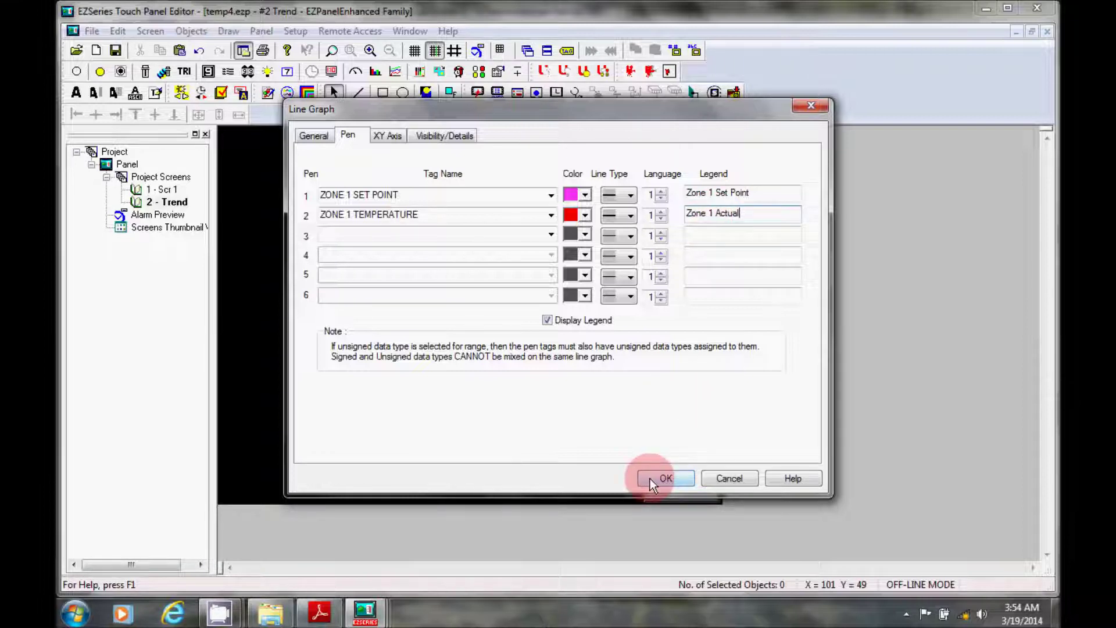
Review the graph's X and Y axis settings, accept the configuration and place the line graph below the title on the Trend screen
left_click(387, 136)
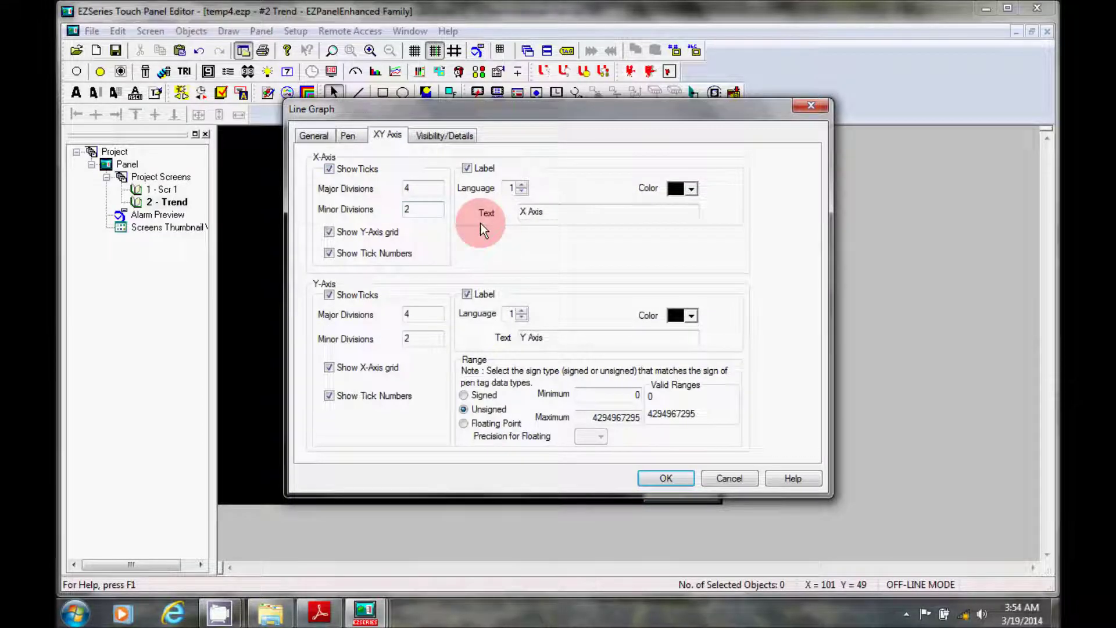
left_click(552, 214)
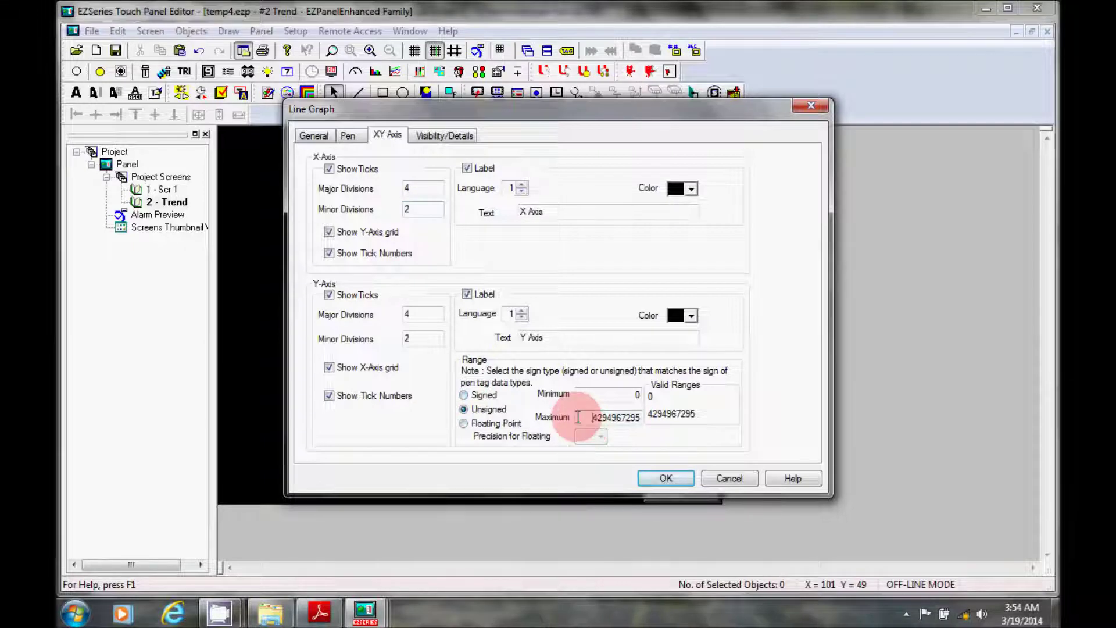
left_click_drag(579, 417, 660, 417)
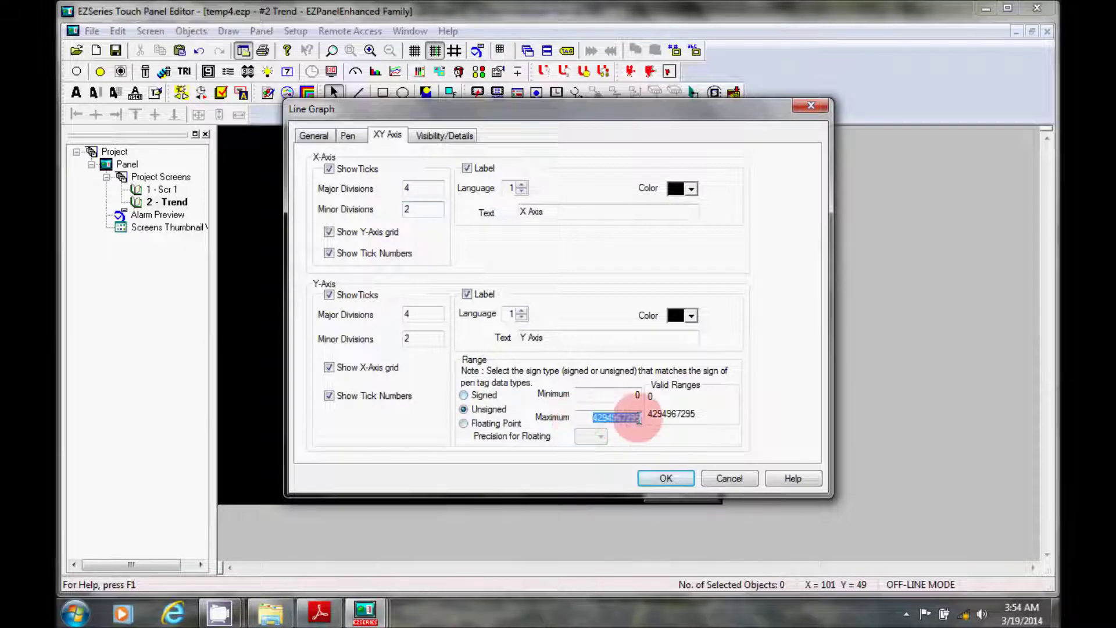
left_click(659, 476)
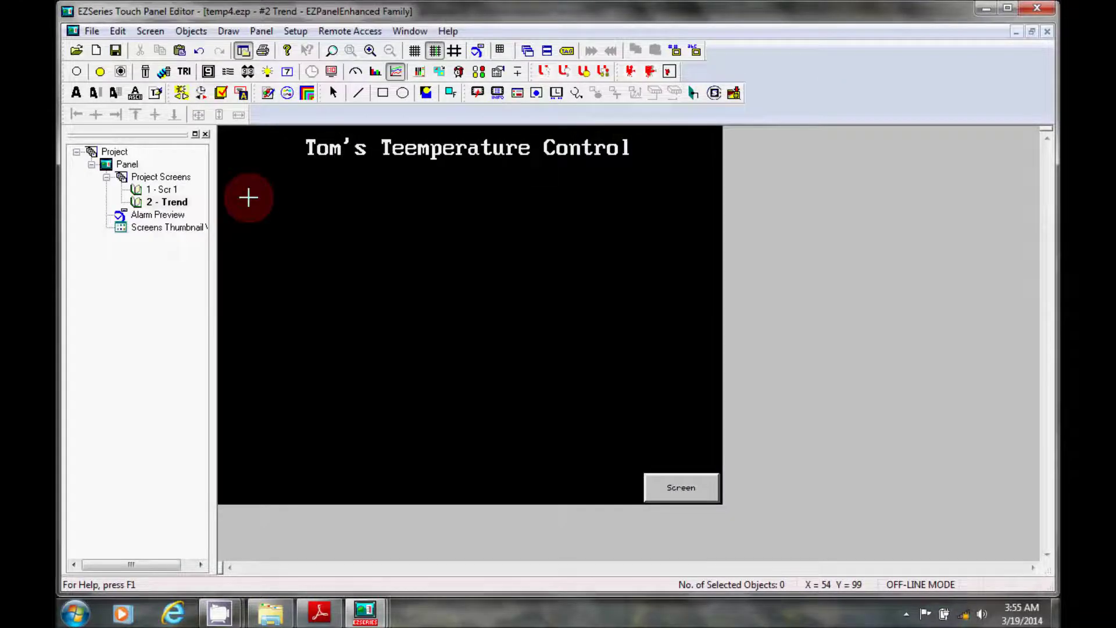
left_click(249, 197)
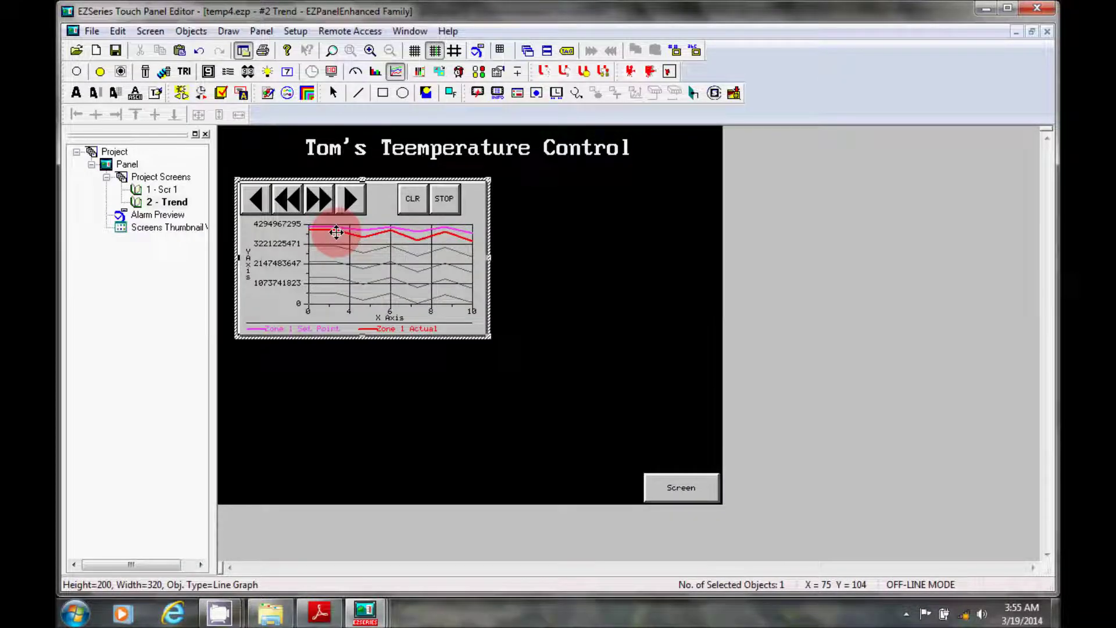
left_click(336, 232)
Stretch the line graph on both sides to nearly the full screen width, about 624 wide by 200 high
left_click_drag(487, 256, 745, 255)
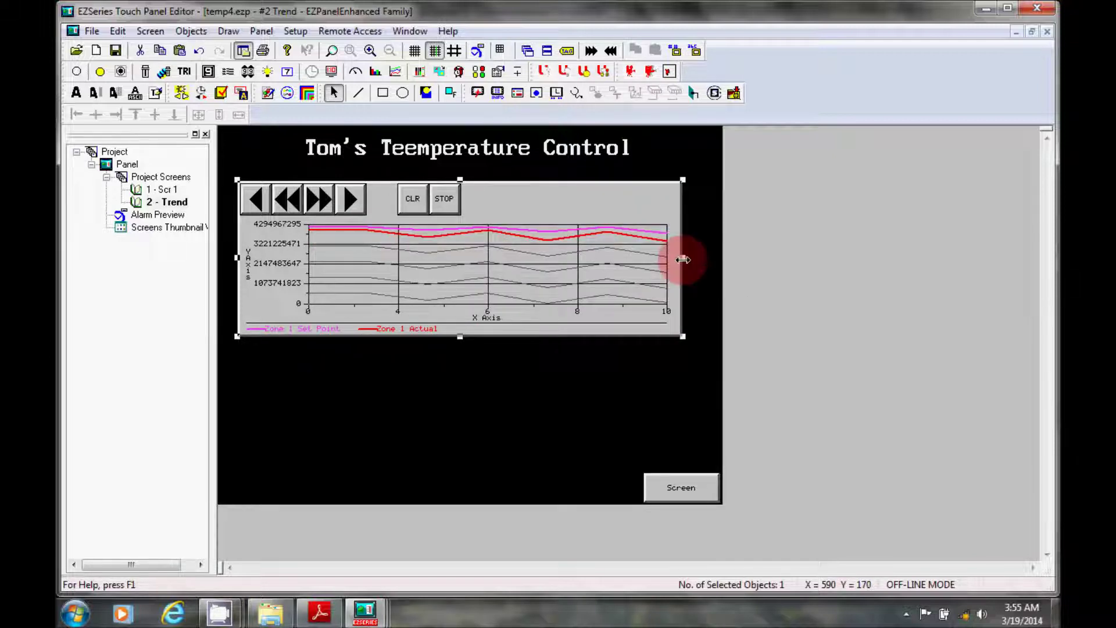
left_click_drag(683, 260, 737, 248)
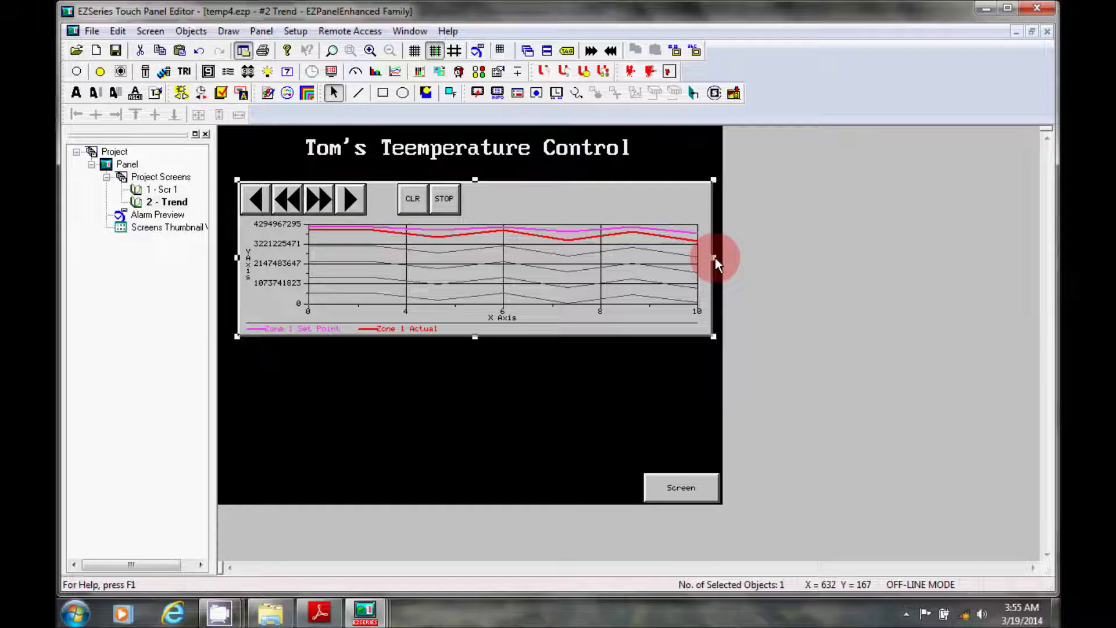
left_click_drag(715, 263, 718, 263)
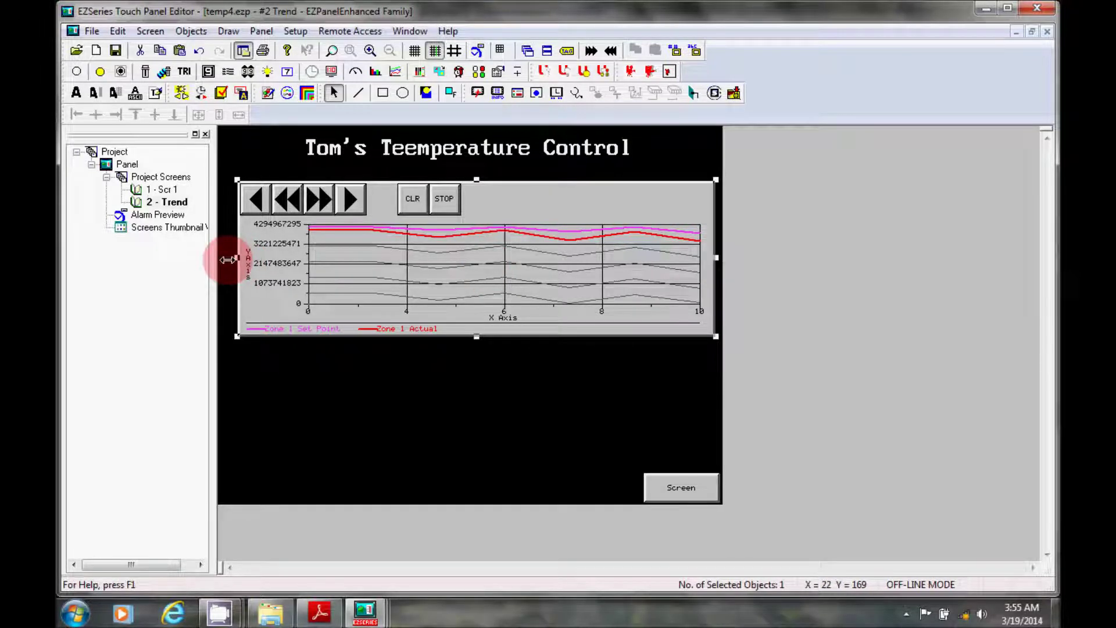
left_click_drag(229, 260, 217, 260)
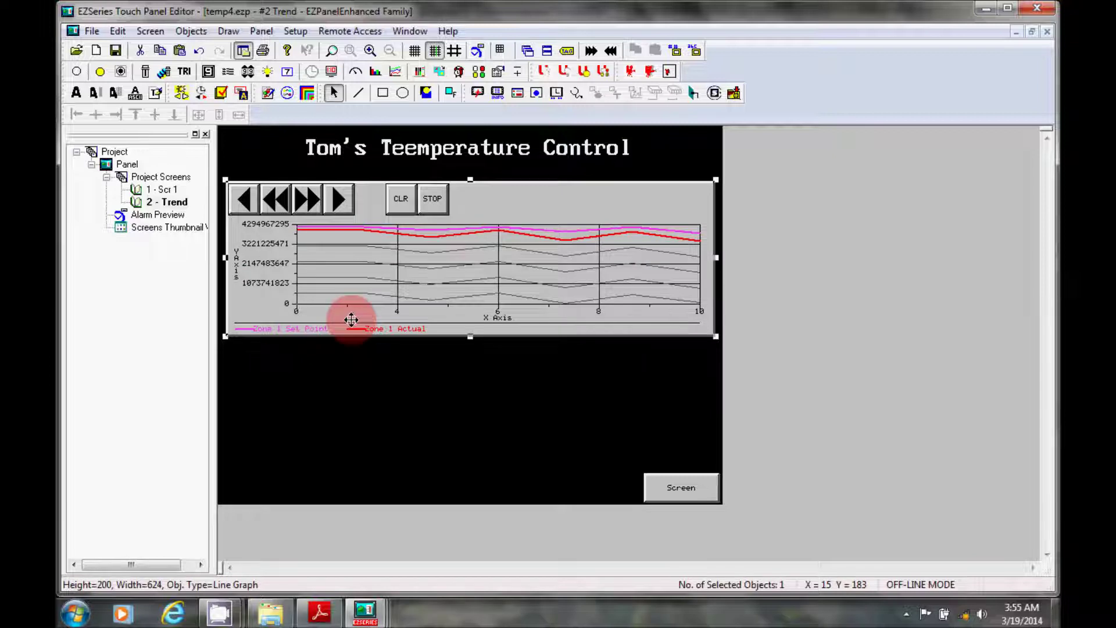
Stretch the line graph to about 354 high and set its Y-axis maximum to 2000
left_click_drag(470, 336, 429, 461)
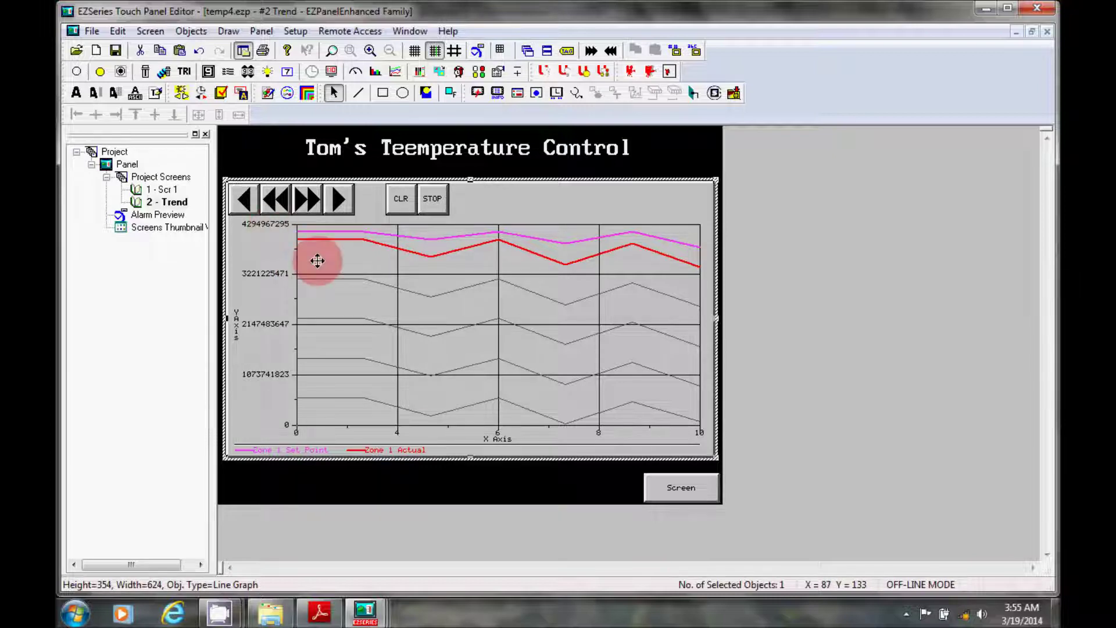
double_click(423, 330)
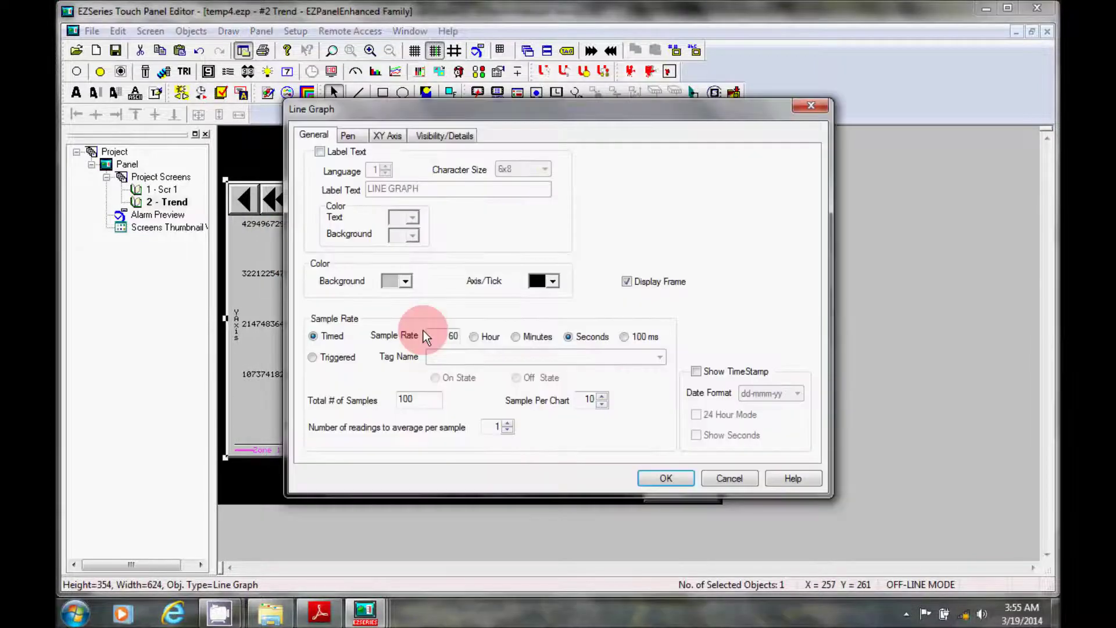
left_click(397, 138)
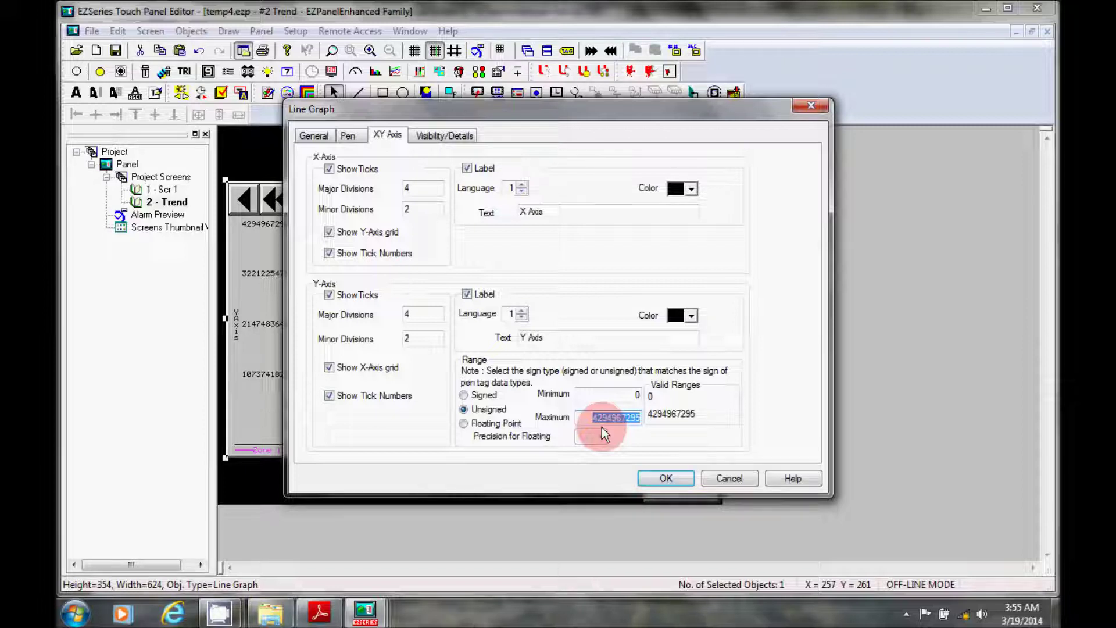
type("2000")
left_click(656, 476)
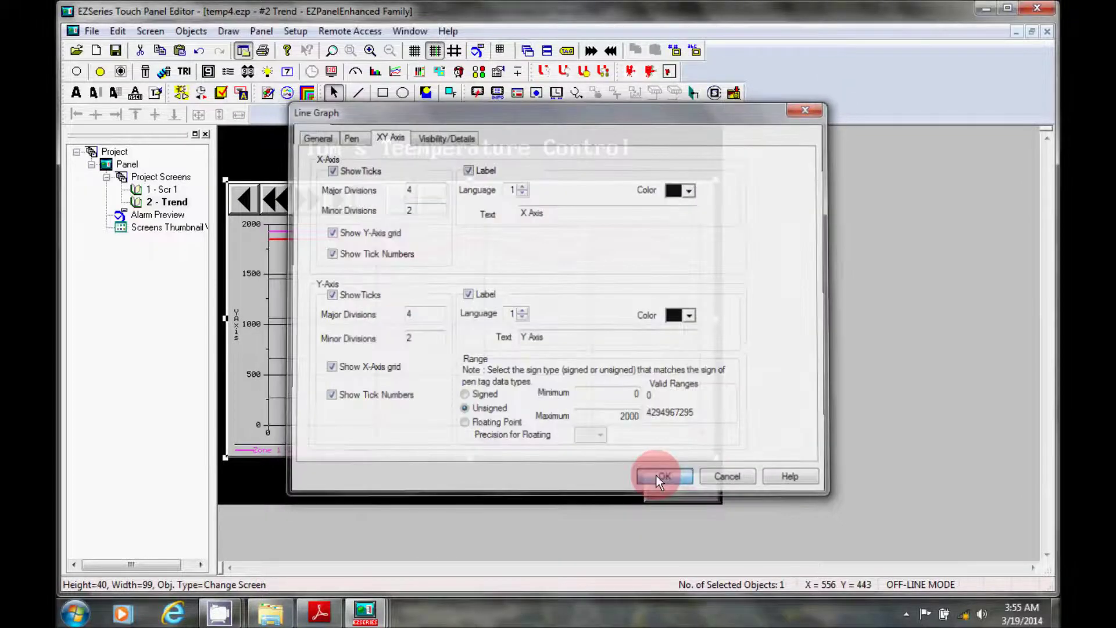
Label the line graph's X axis "Temp" and its Y axis "Time", and accept the settings
left_click(263, 236)
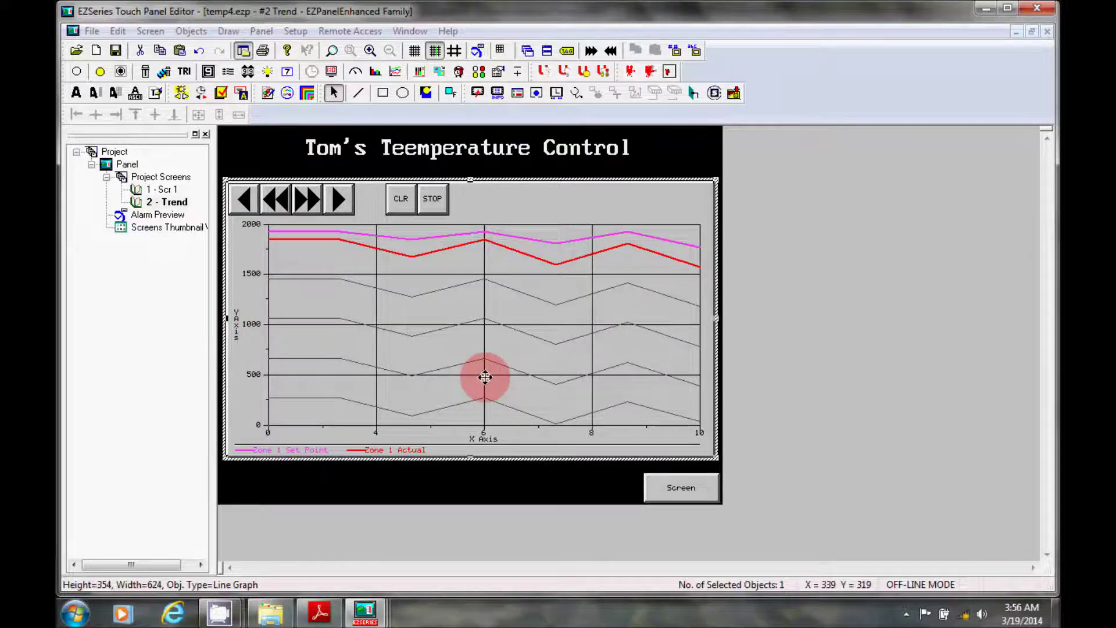
double_click(486, 376)
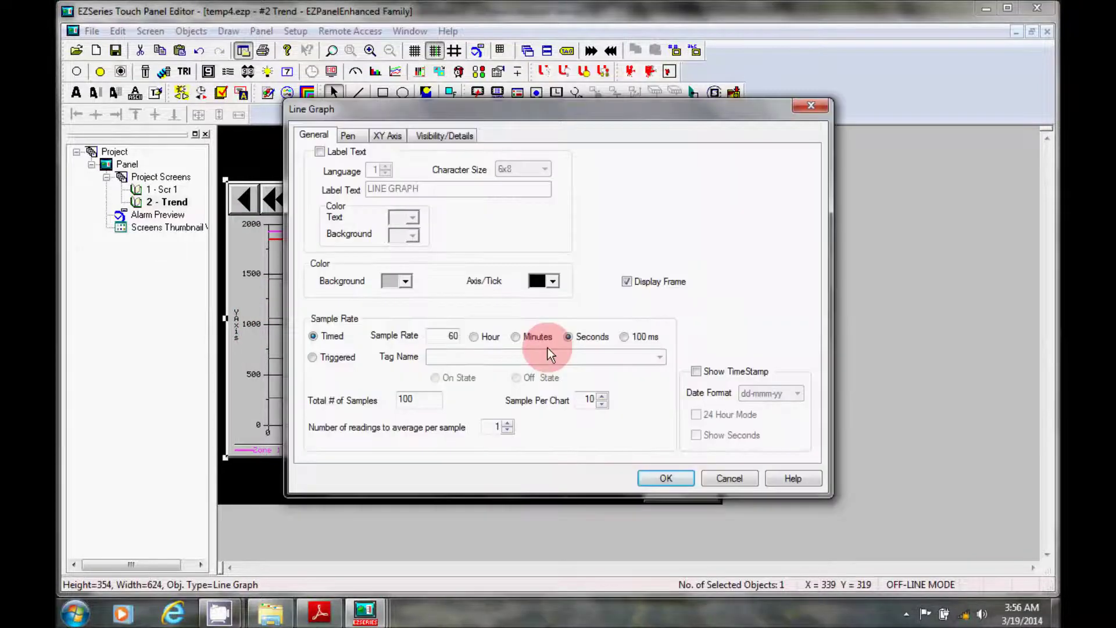
left_click(397, 137)
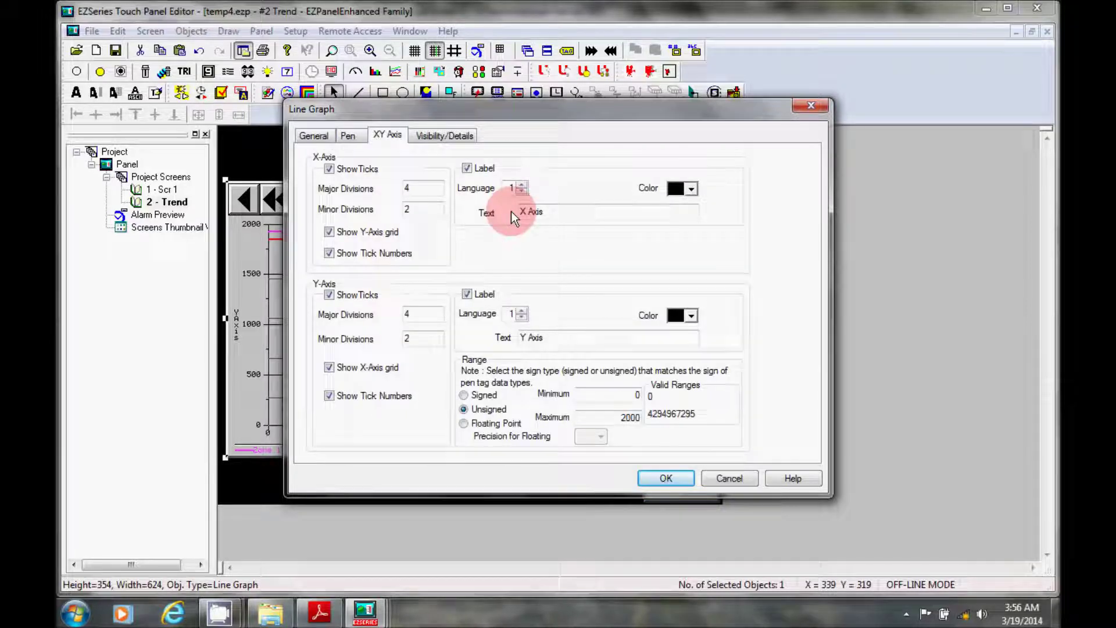
left_click_drag(548, 211, 503, 217)
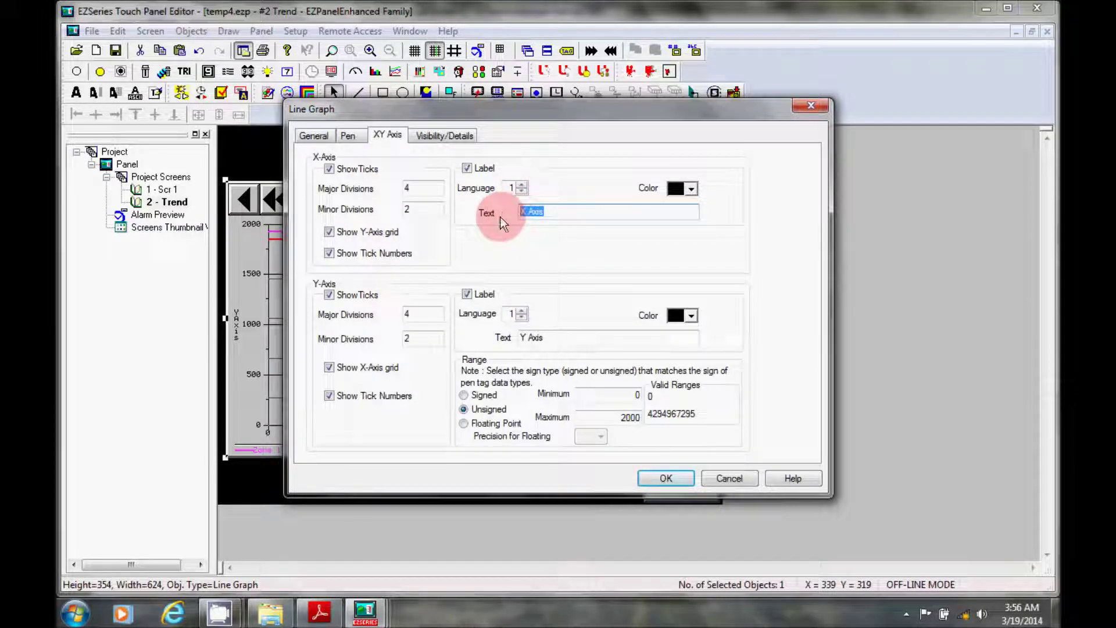
type("Temp")
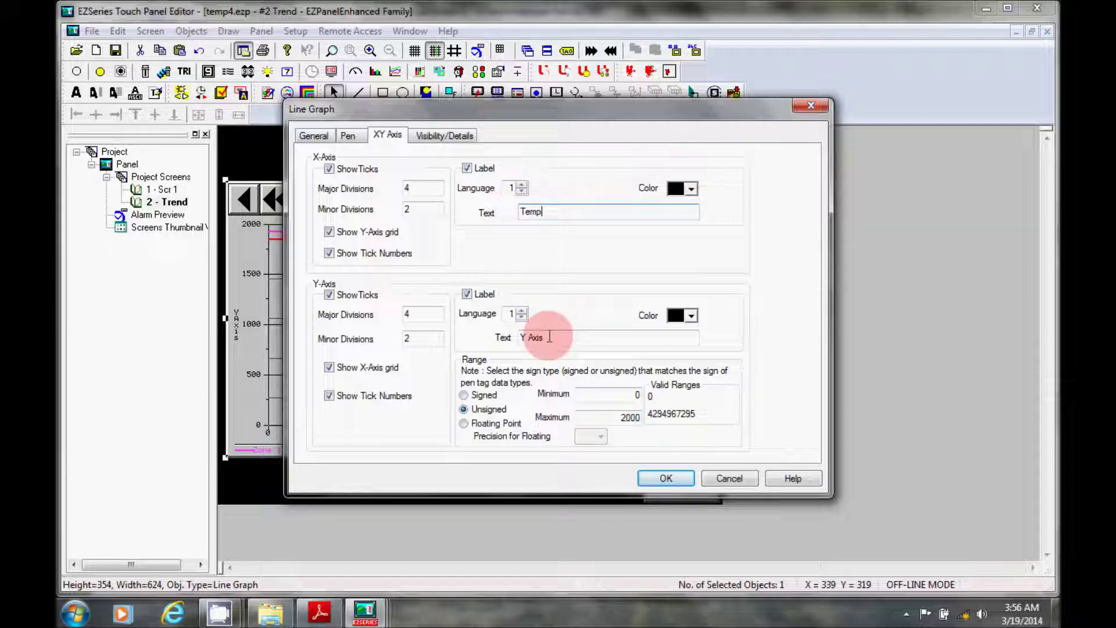
left_click_drag(549, 337, 517, 347)
type("Time")
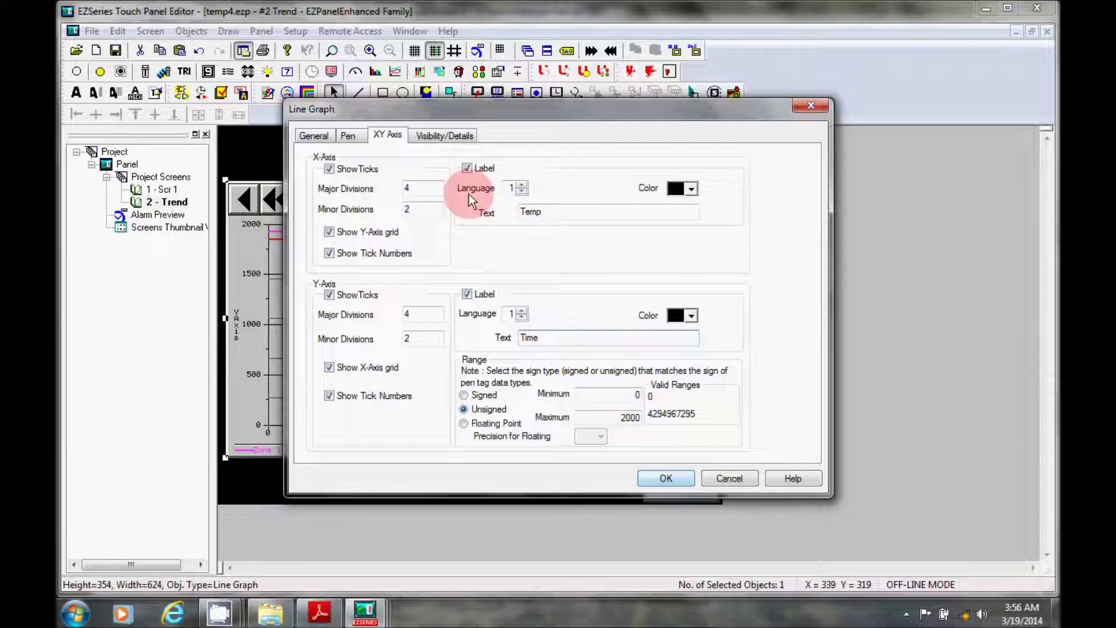
left_click(442, 135)
left_click(357, 362)
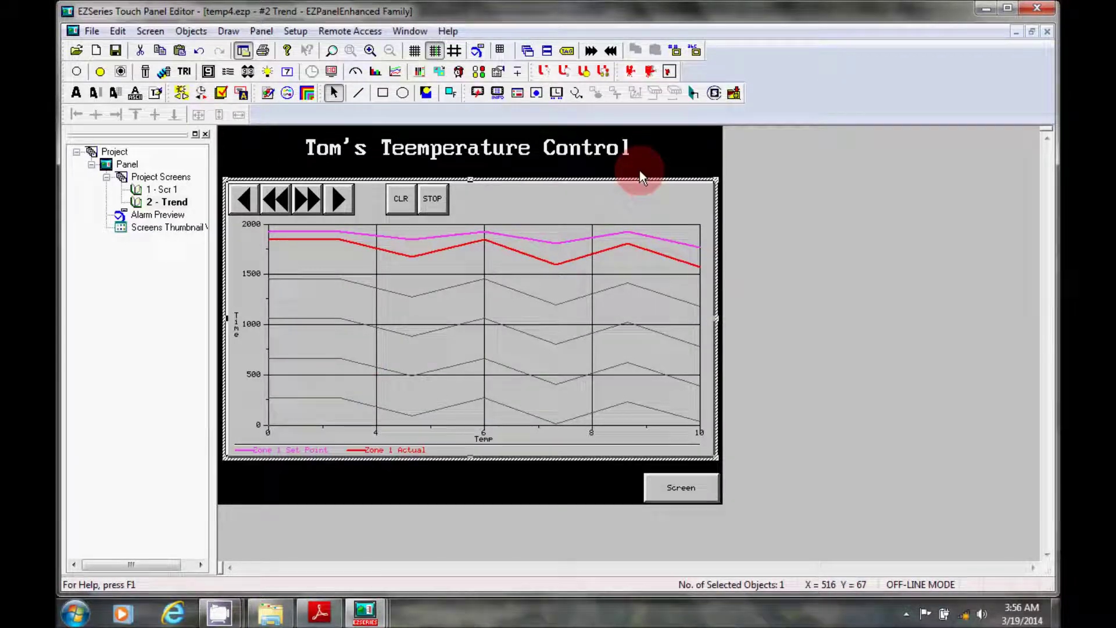
left_click(614, 478)
Open project screen 1 and make its change-screen button go to screen 2, Trend
left_click(139, 190)
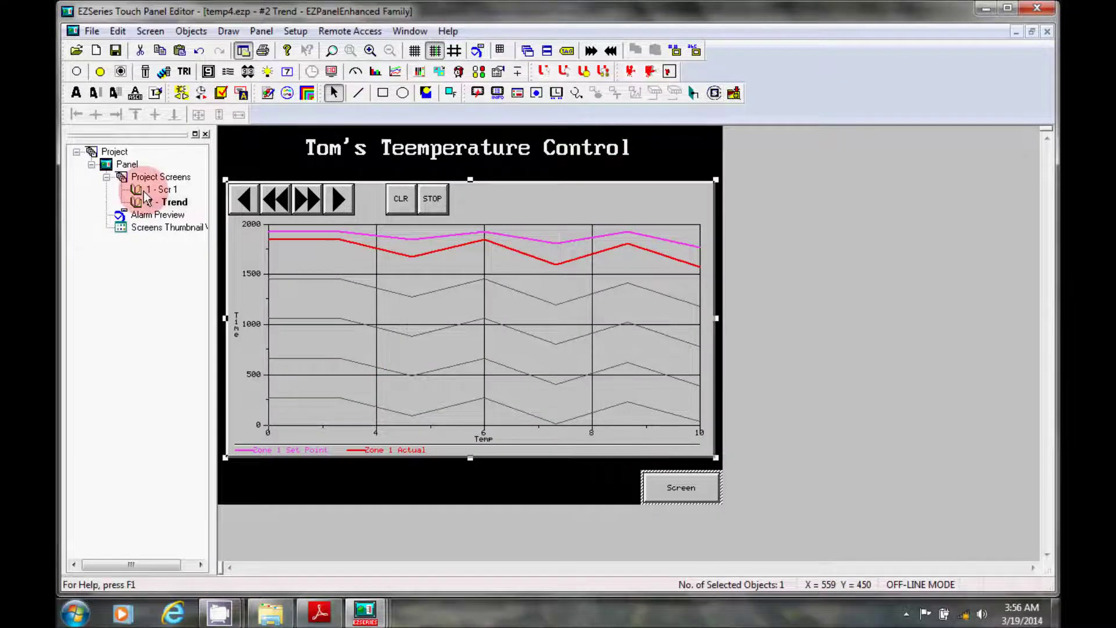
left_click(412, 288)
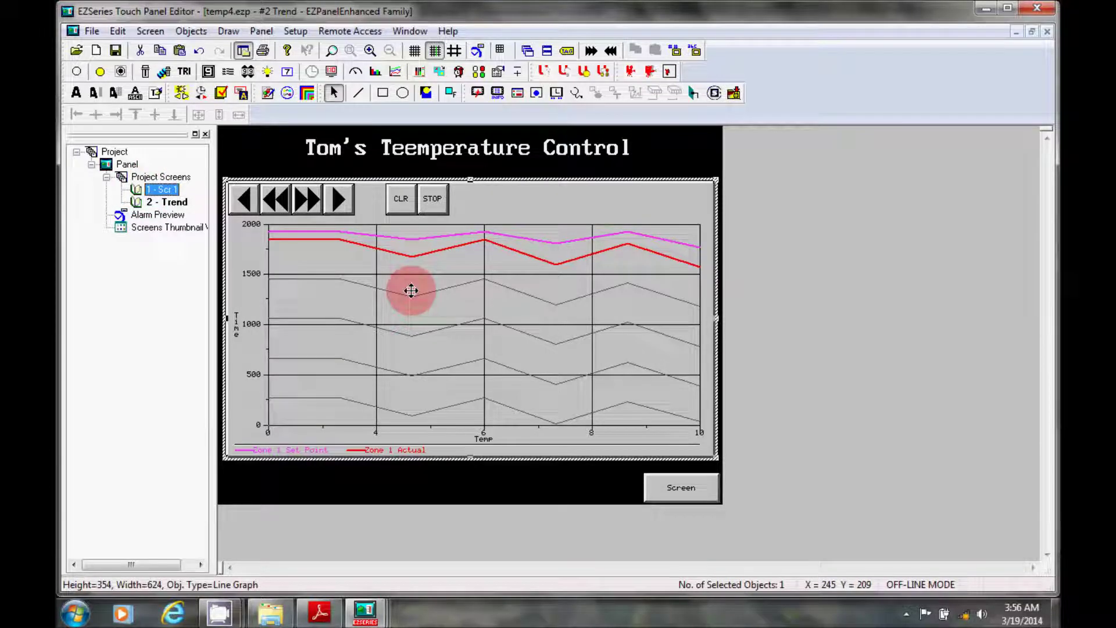
left_click(169, 192)
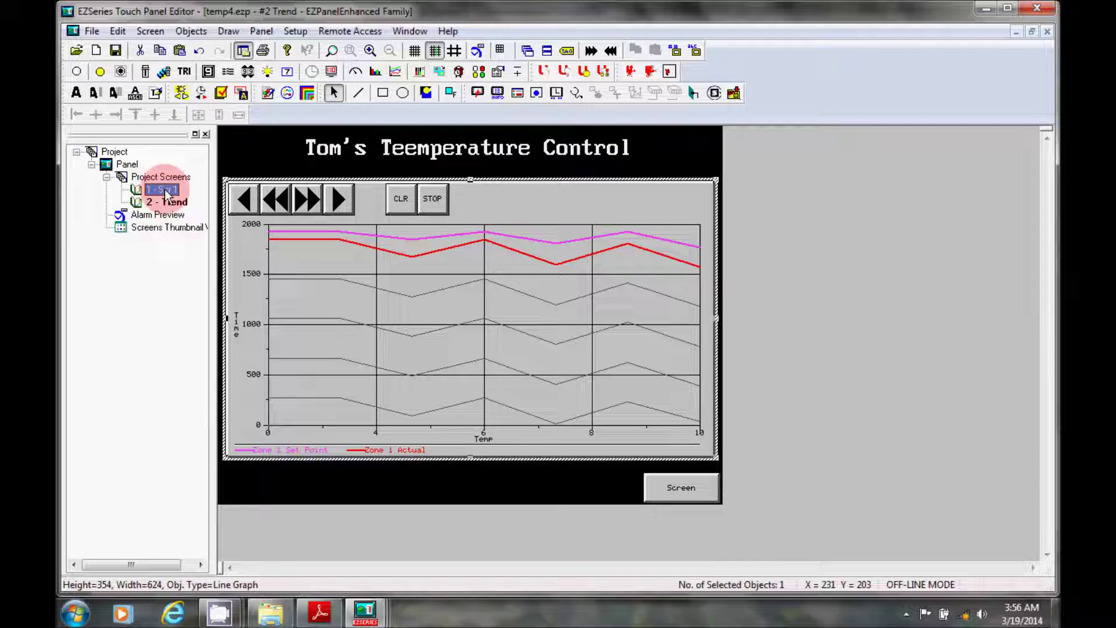
double_click(162, 189)
left_click(649, 479)
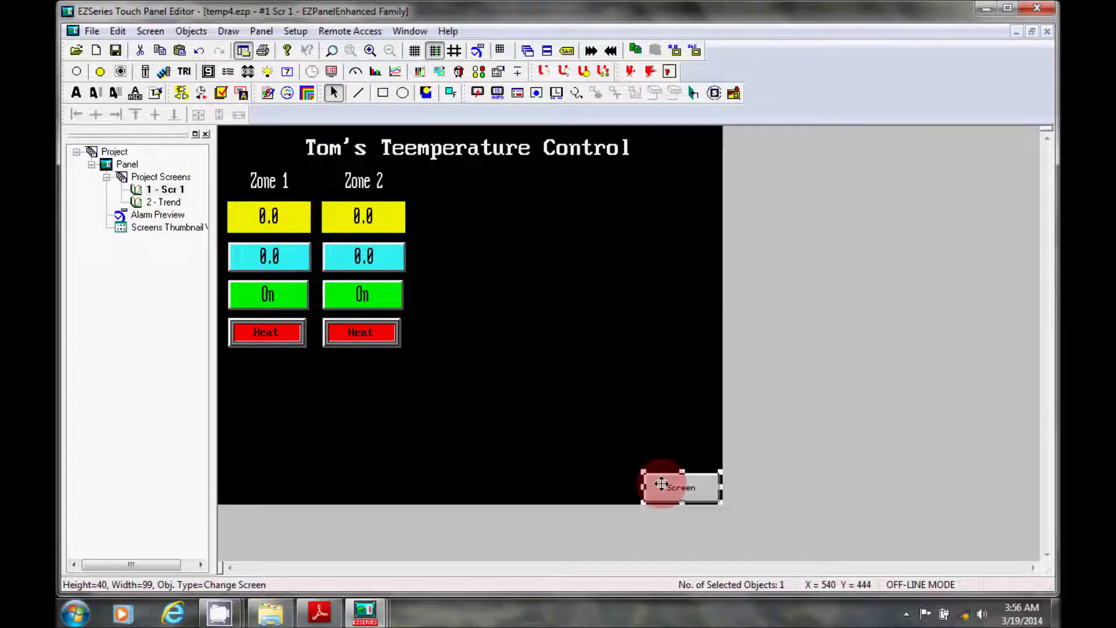
double_click(649, 479)
left_click(476, 321)
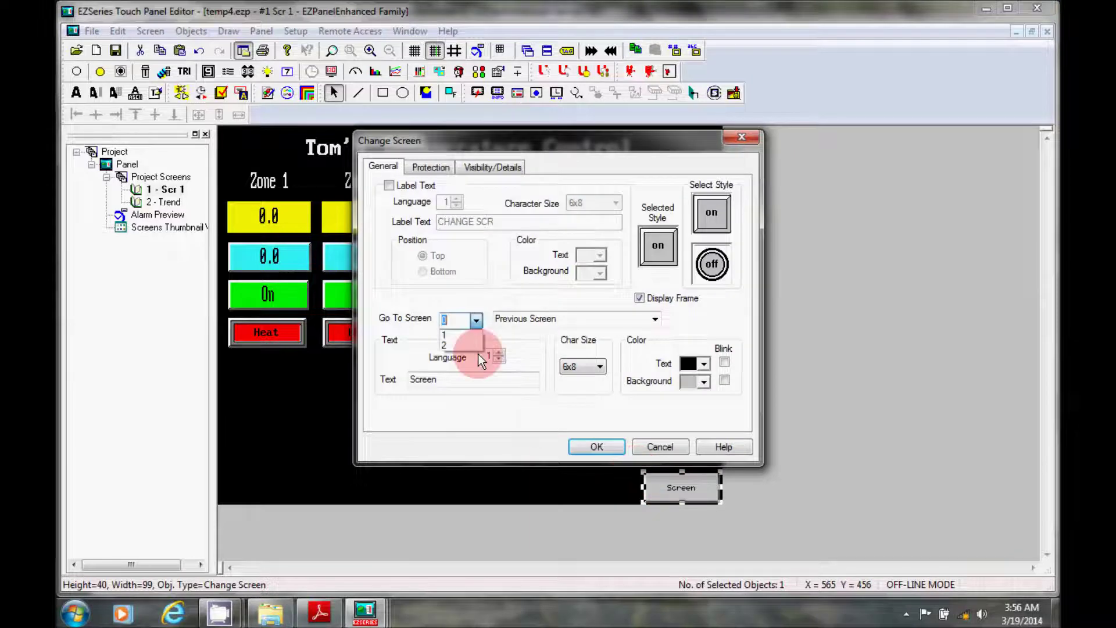
left_click(462, 346)
left_click(592, 442)
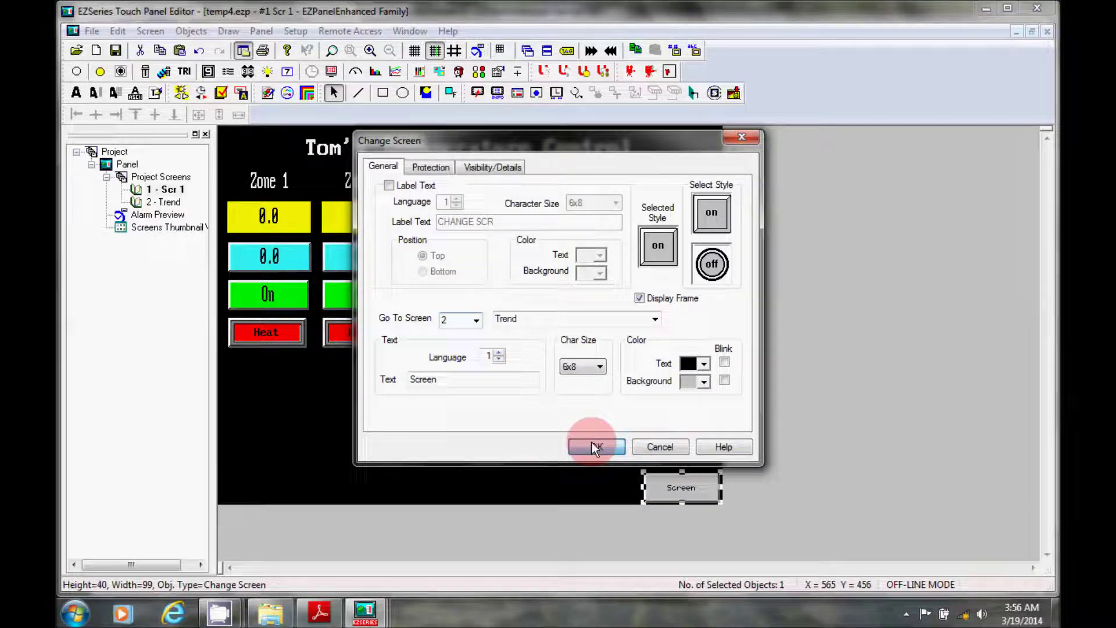
Start the simulation with the project saved, and set the ZONE 1 TEMPERATURE tag to 1250
left_click(712, 101)
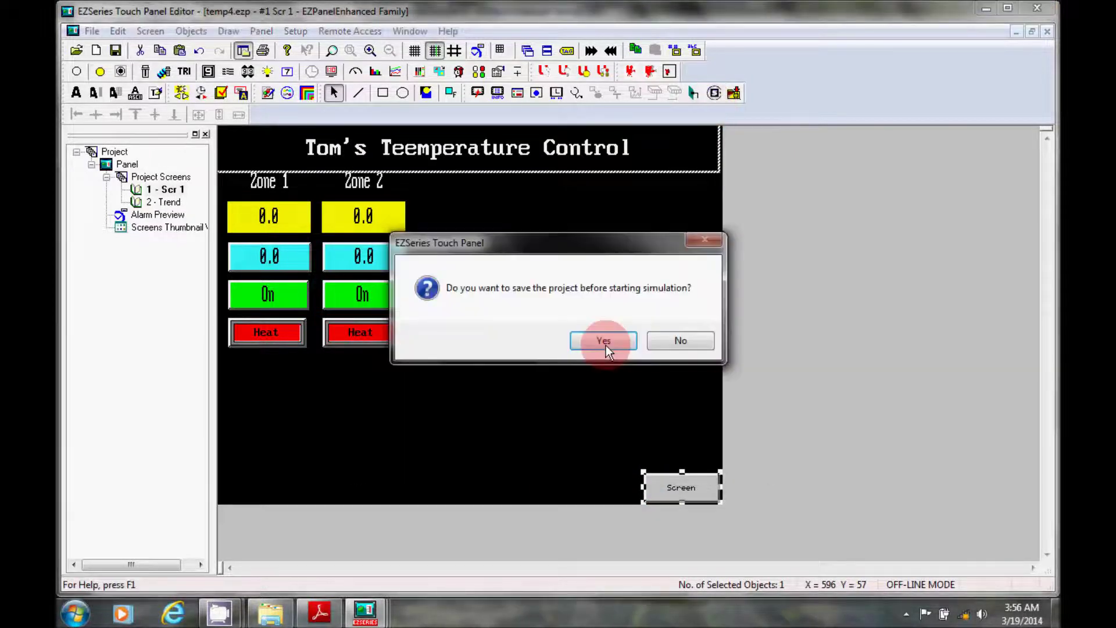
left_click(606, 345)
left_click(478, 333)
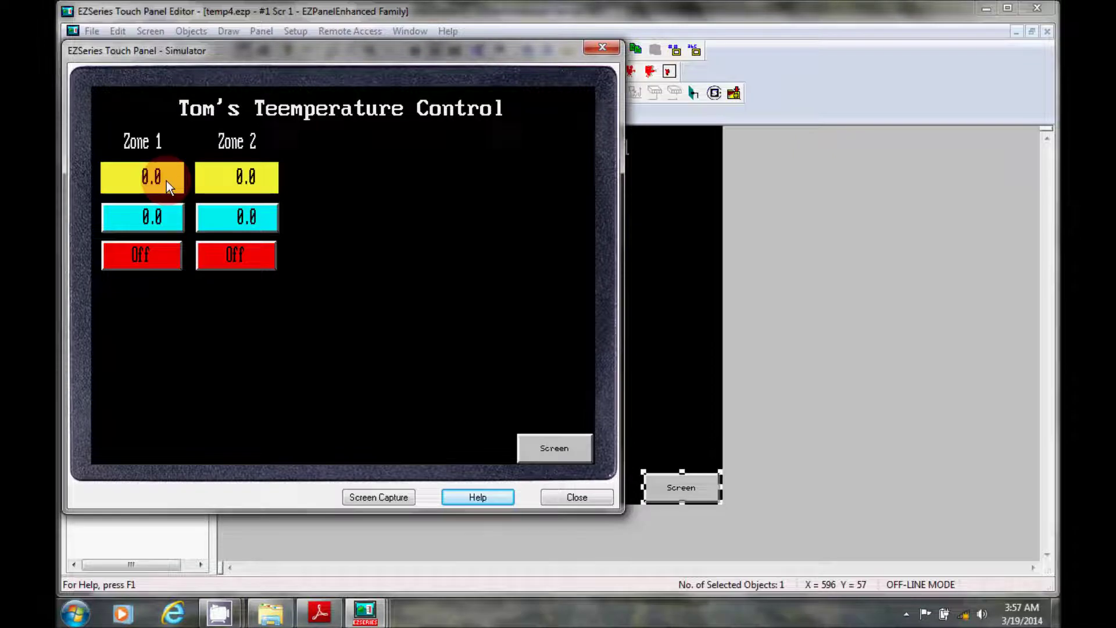
left_click(166, 180)
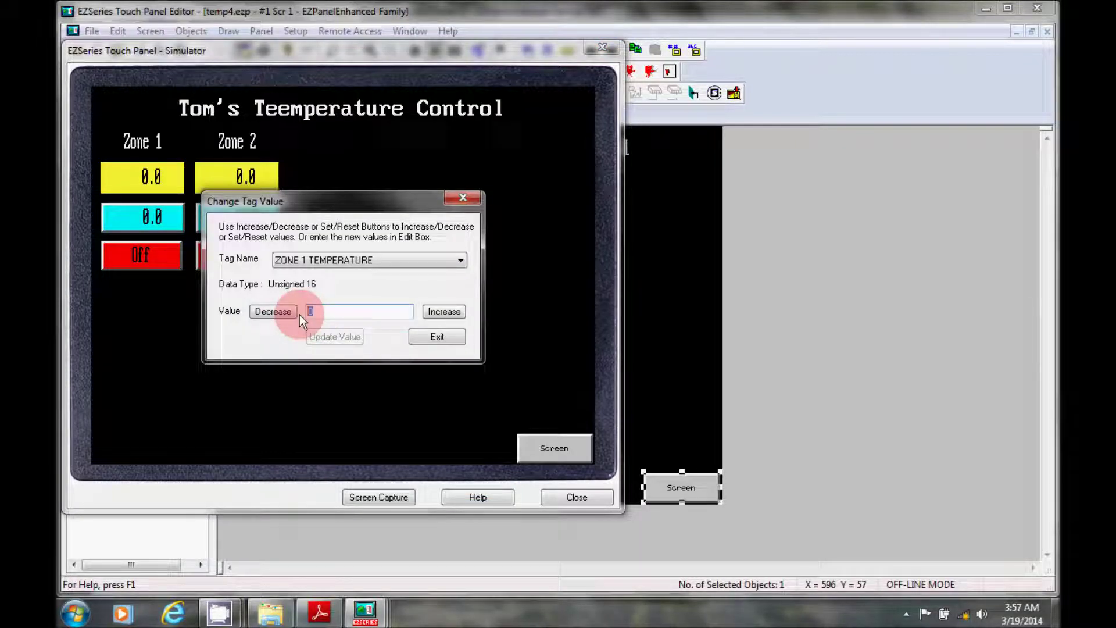
type("125")
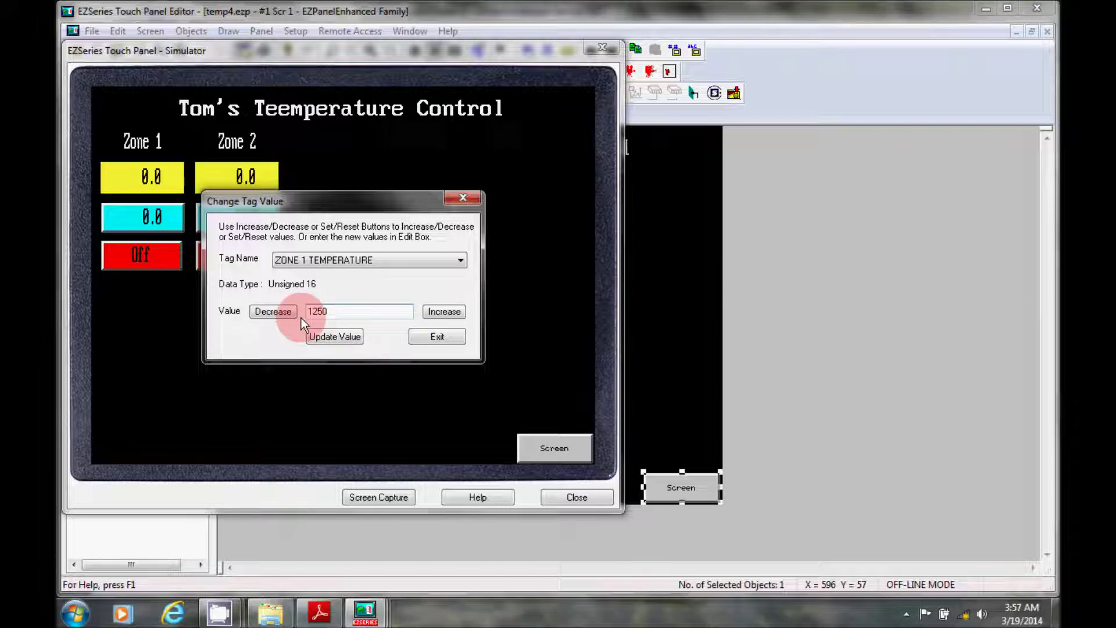
left_click(335, 337)
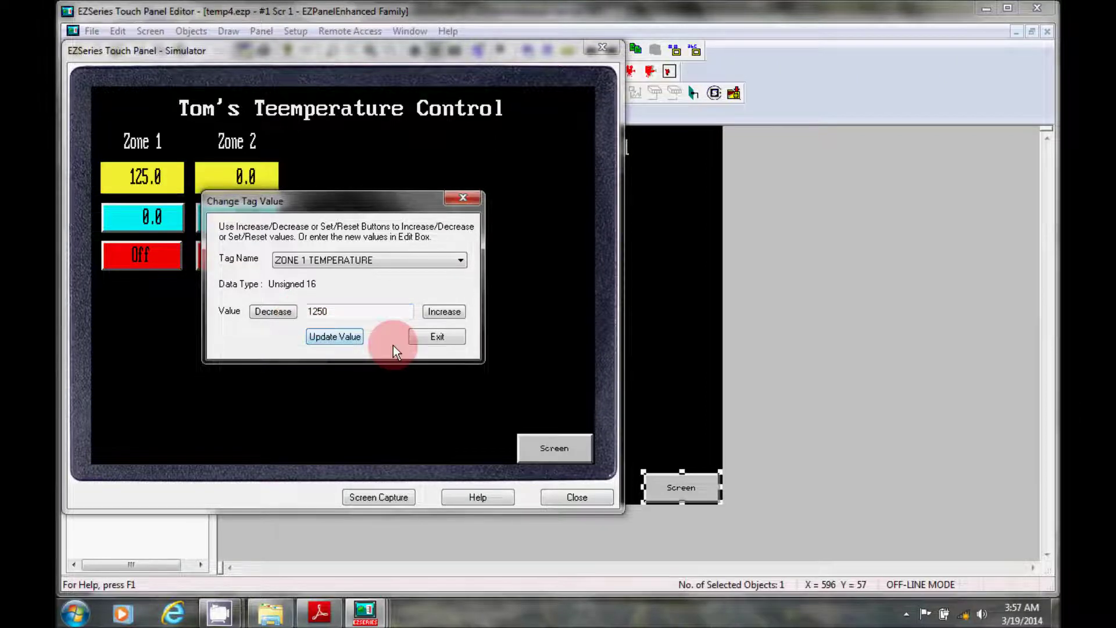
left_click(414, 337)
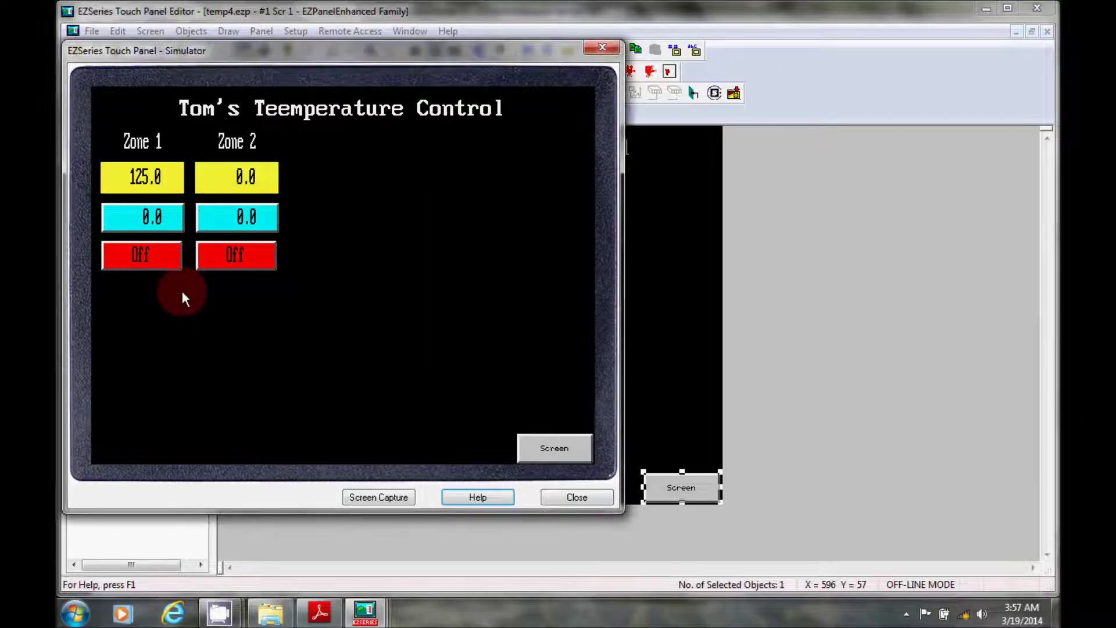
Enter a Zone 1 set point of 150.0 in the simulator and switch Zone 1 on
left_click(170, 215)
left_click(232, 260)
left_click(263, 227)
double_click(234, 288)
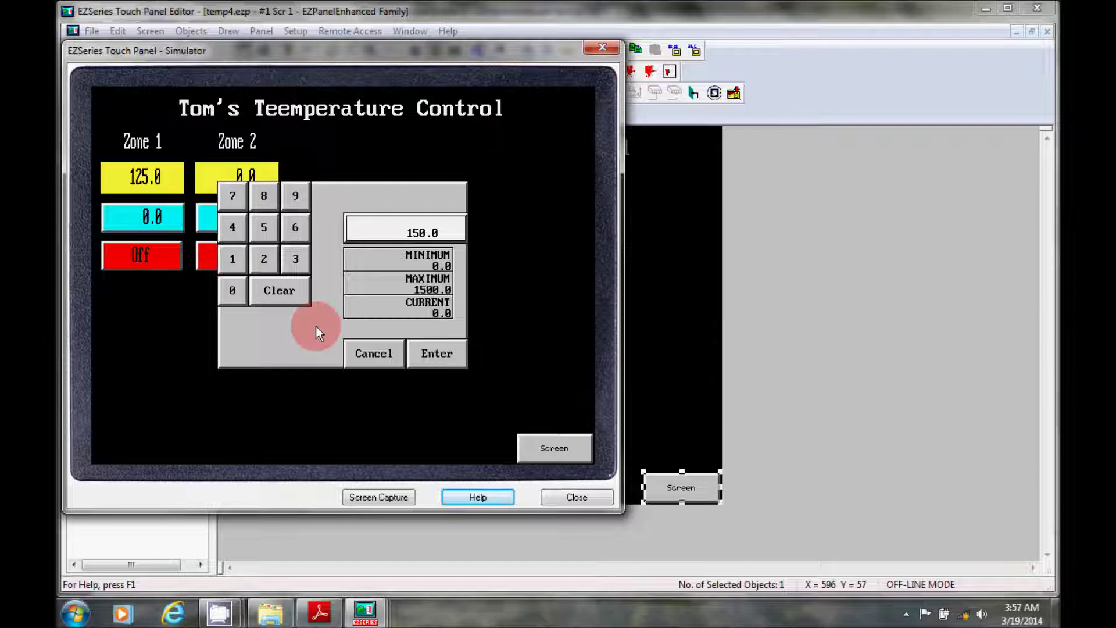
key("Return")
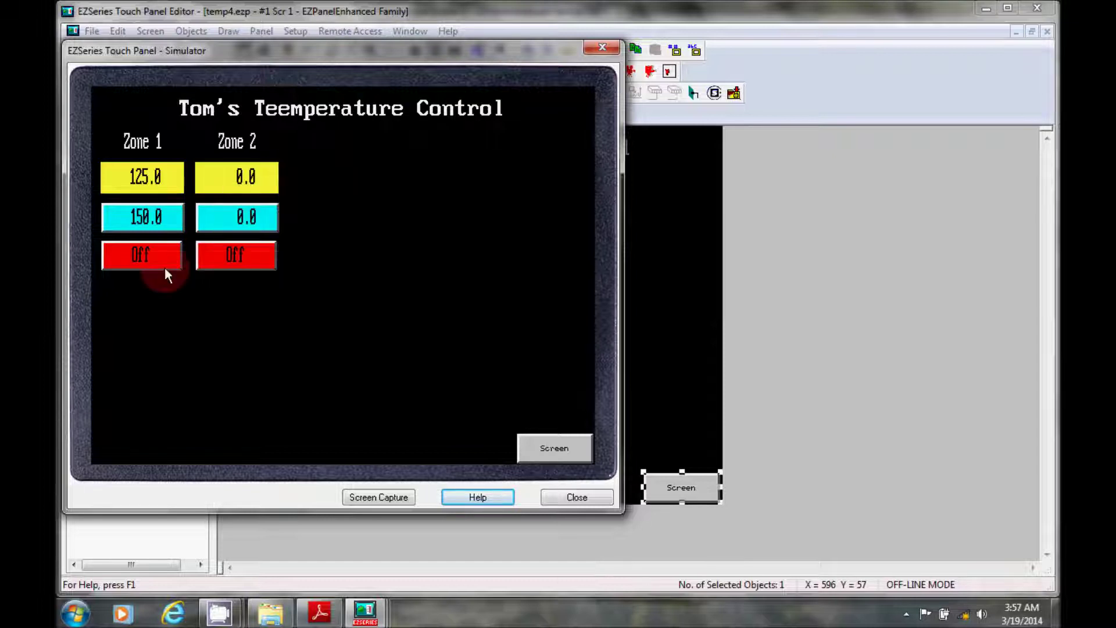
left_click(165, 268)
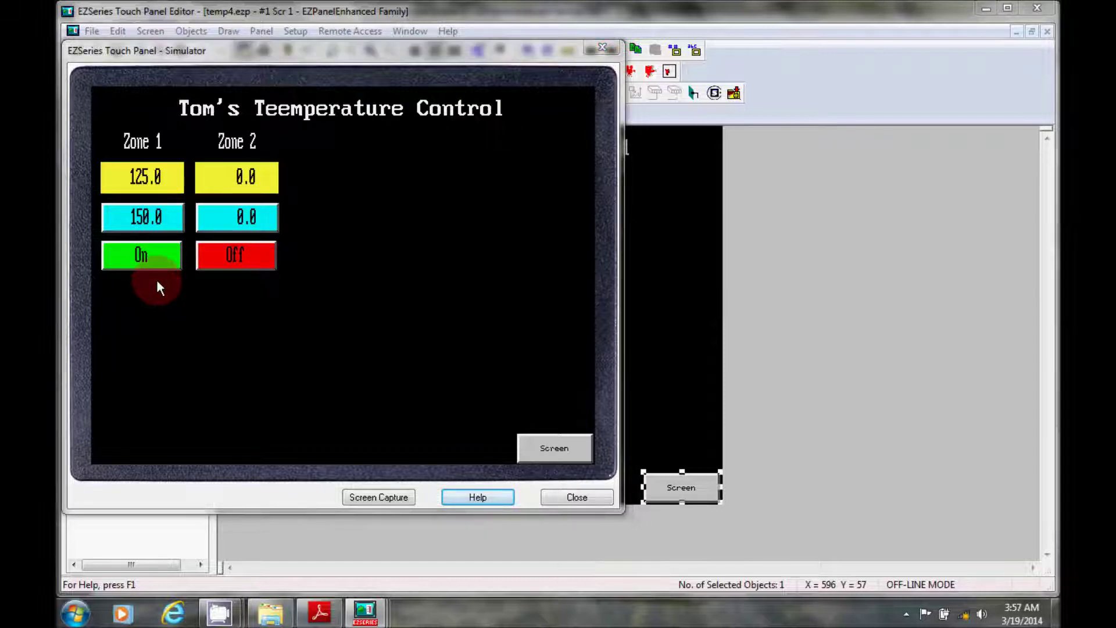
Switch the simulated panel to the Trend screen, check the line graph and close the simulator
left_click(158, 285)
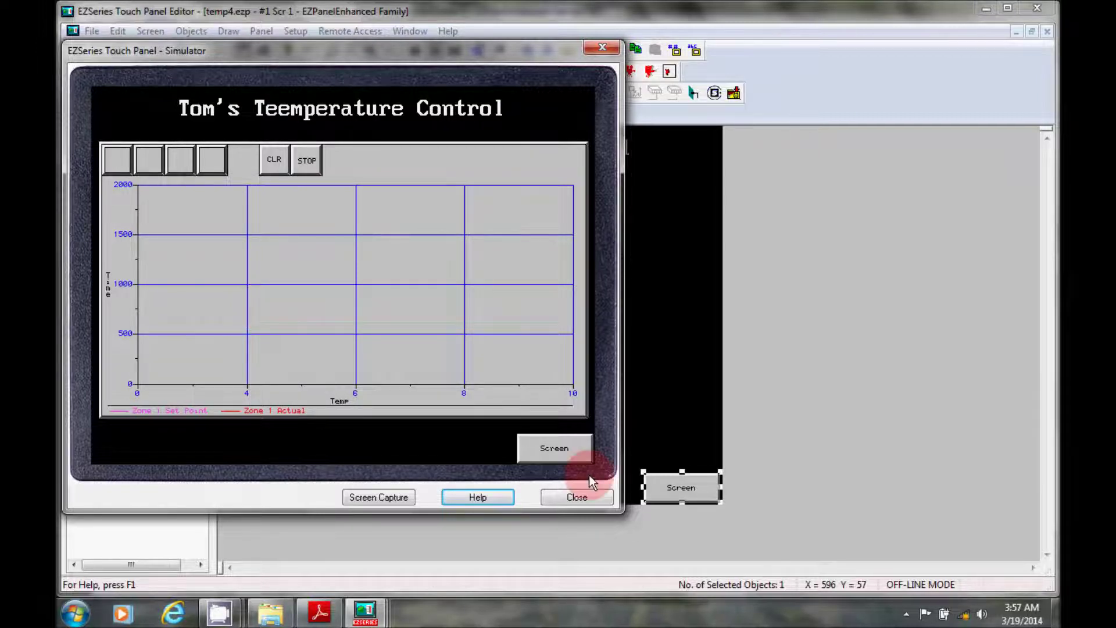
left_click(591, 497)
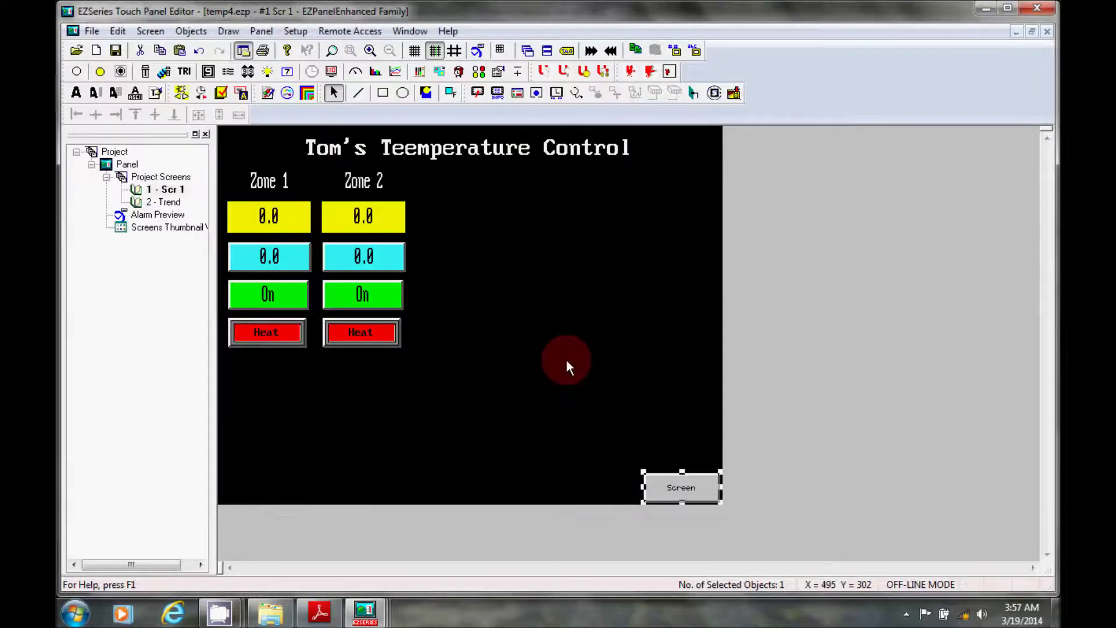
left_click(363, 295)
left_click(280, 291)
Open the Trend screen and set the line graph's timed sample rate to 1 second
left_click(169, 202)
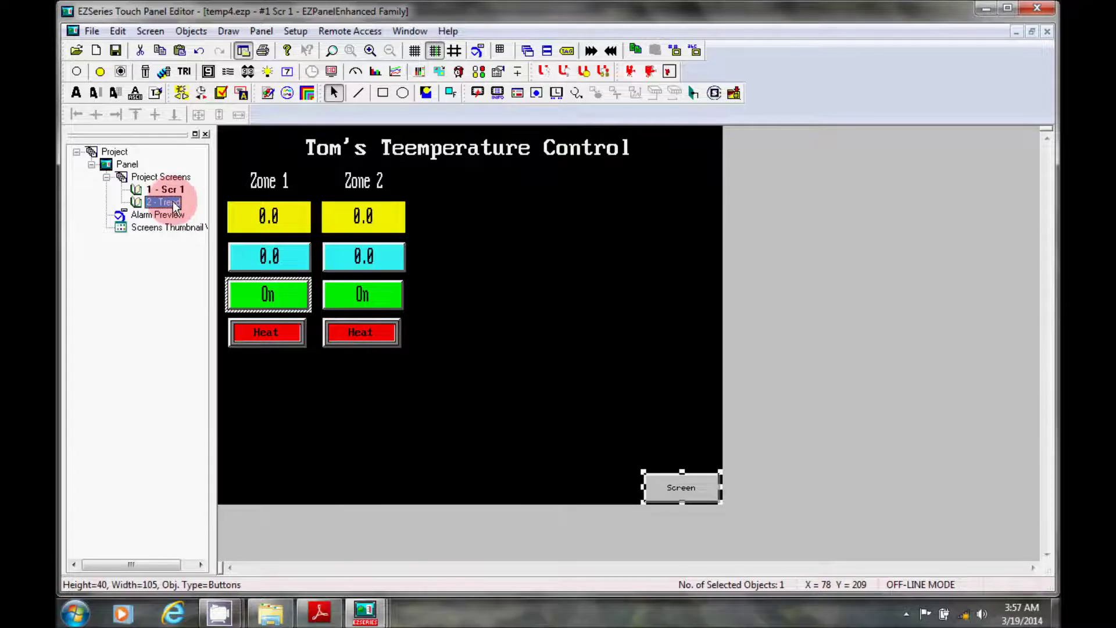
double_click(169, 201)
left_click(336, 281)
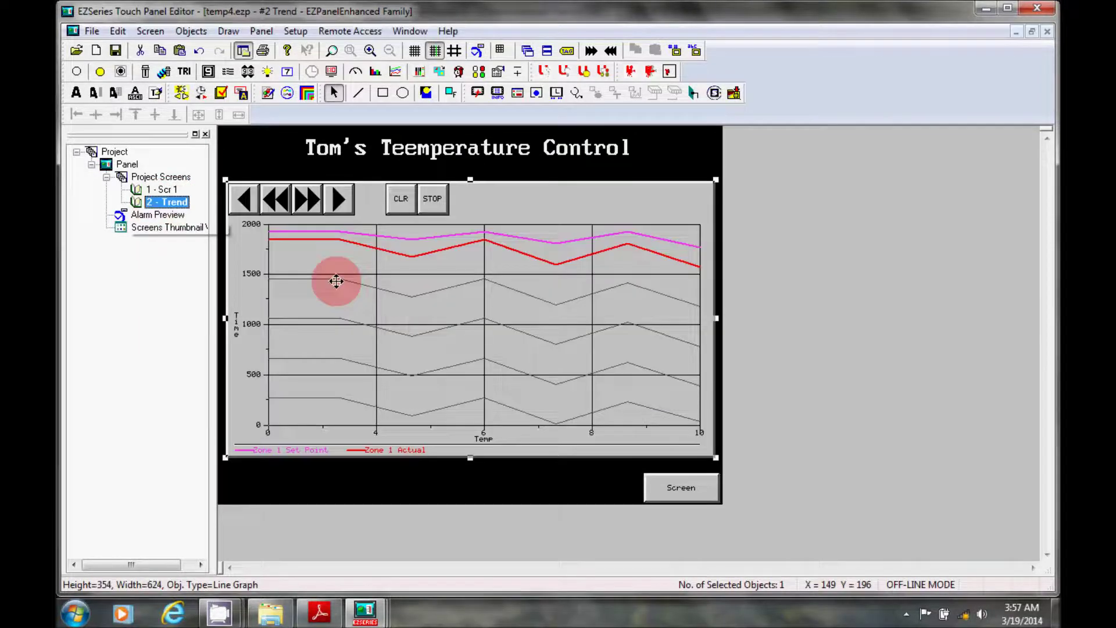
double_click(525, 323)
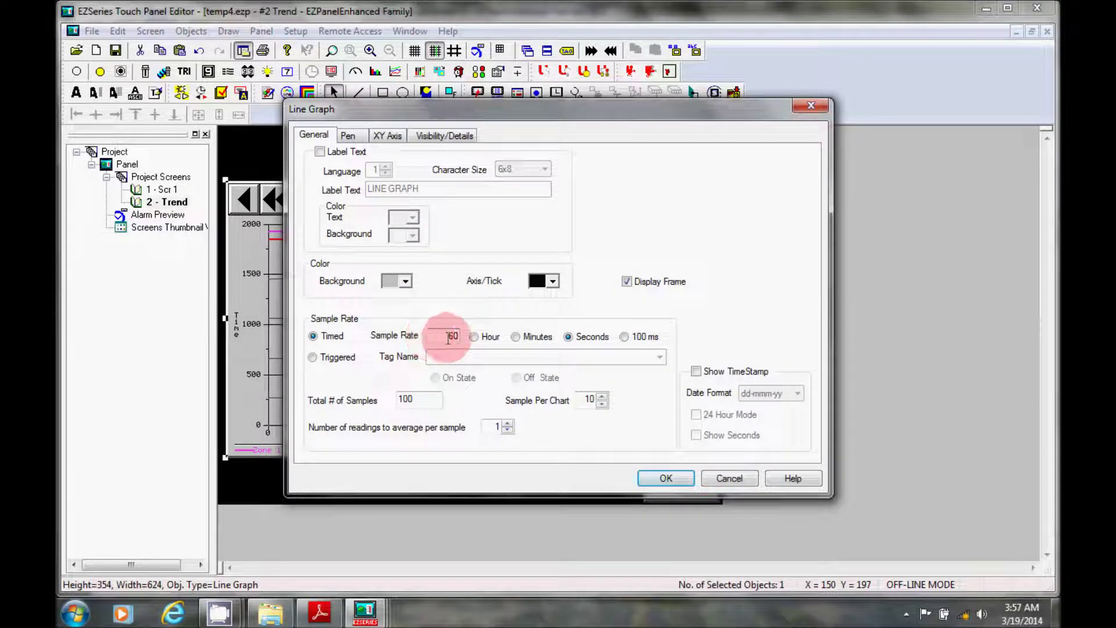
left_click(449, 337)
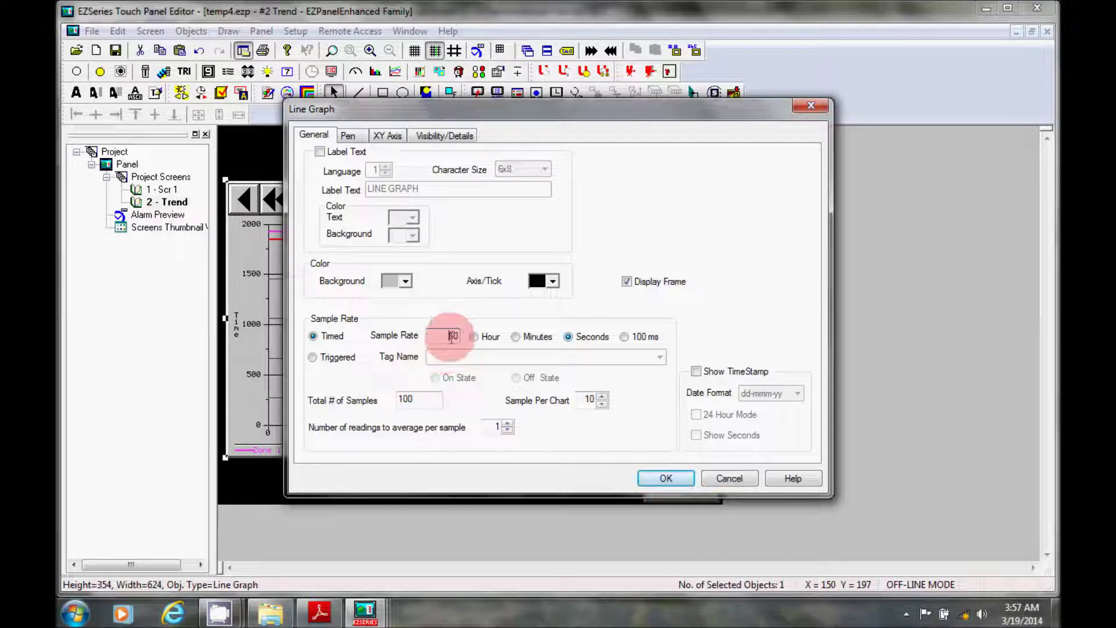
double_click(451, 336)
type("1")
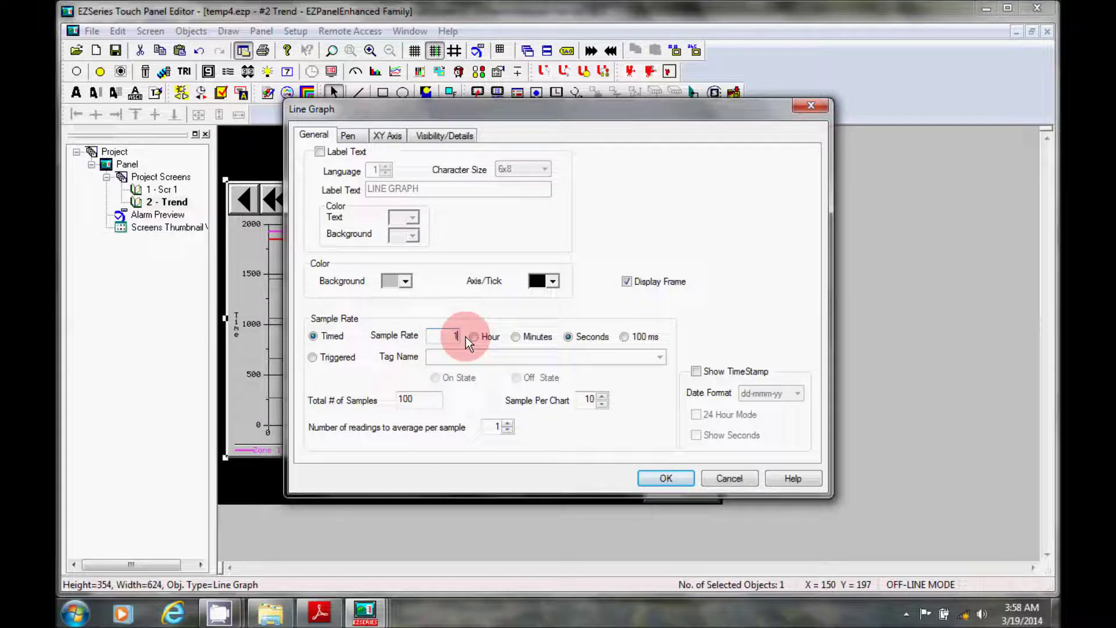
left_click(678, 479)
Save the project, start the simulation, and set the ZONE 1 TEMPERATURE tag to 1250
left_click(714, 93)
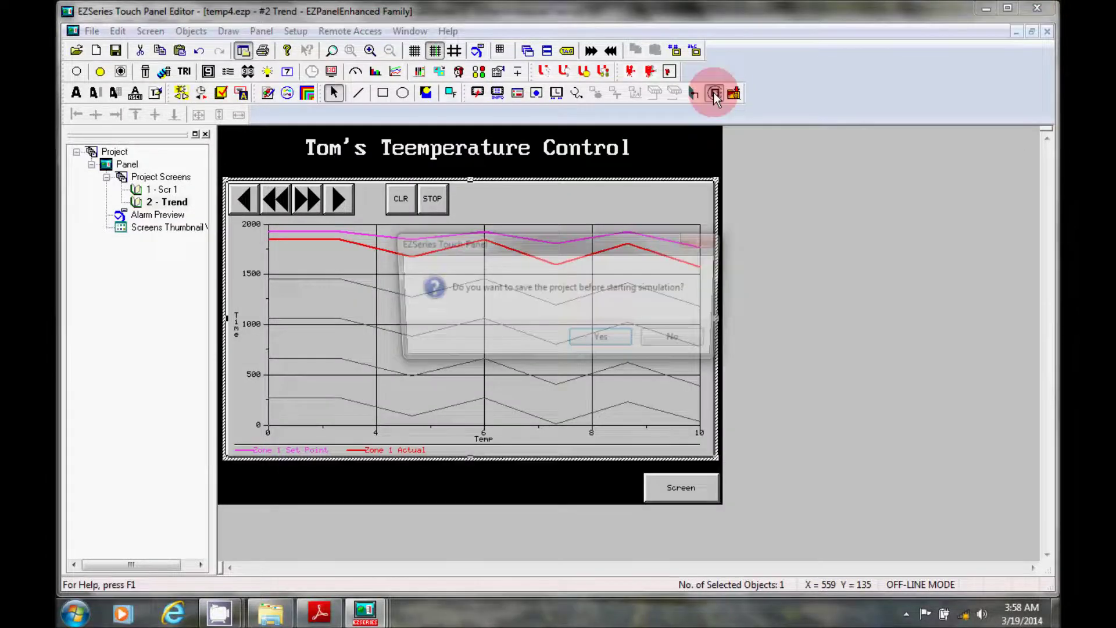
left_click(599, 338)
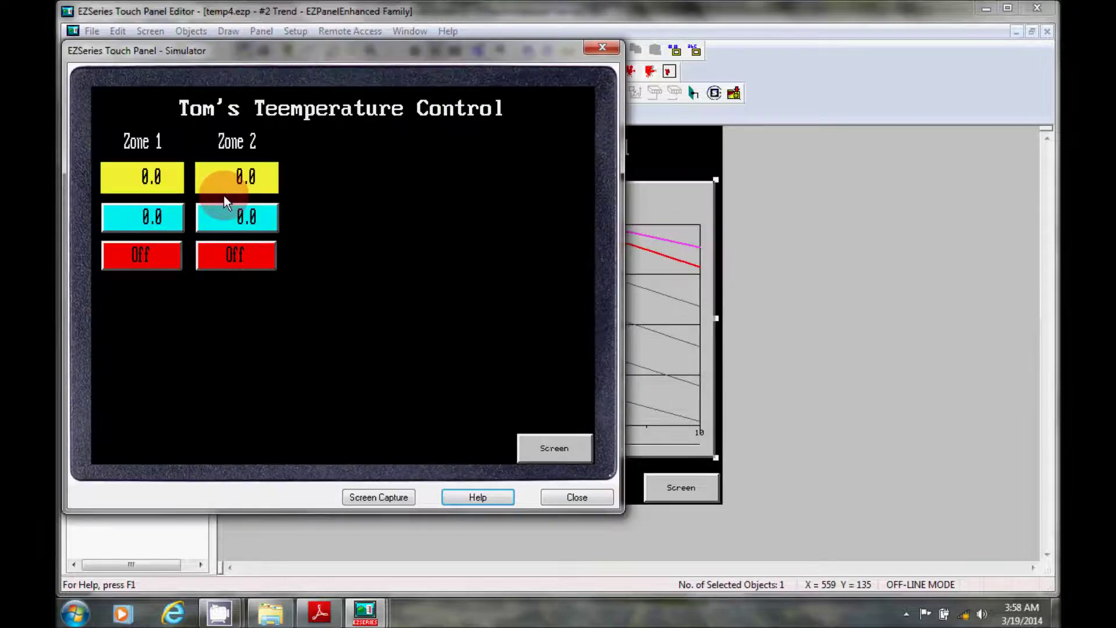
left_click(145, 175)
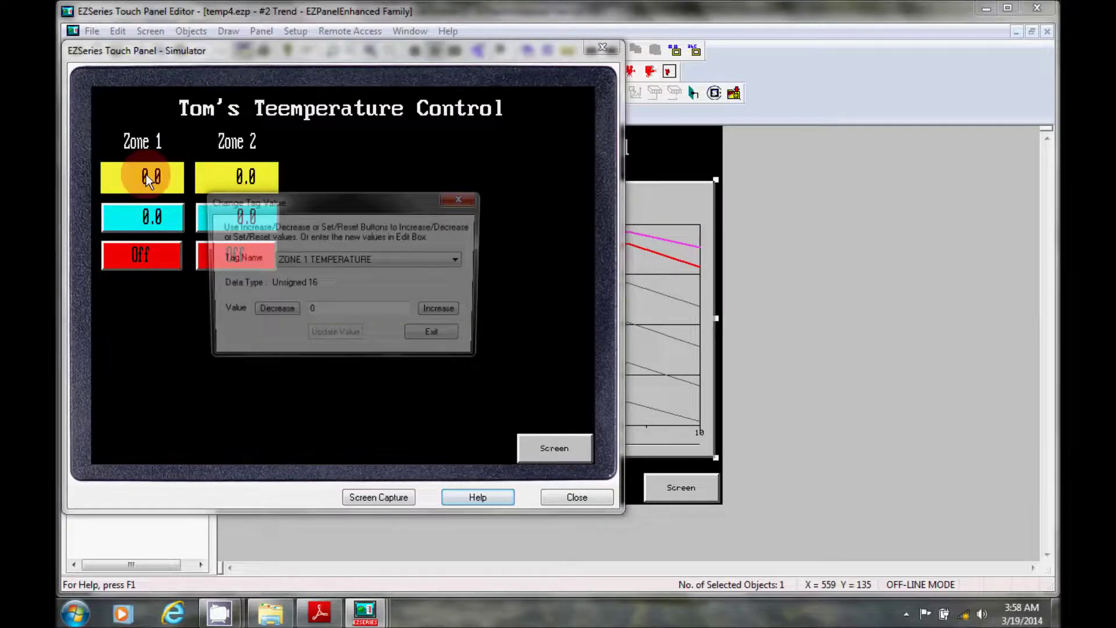
left_click(311, 312)
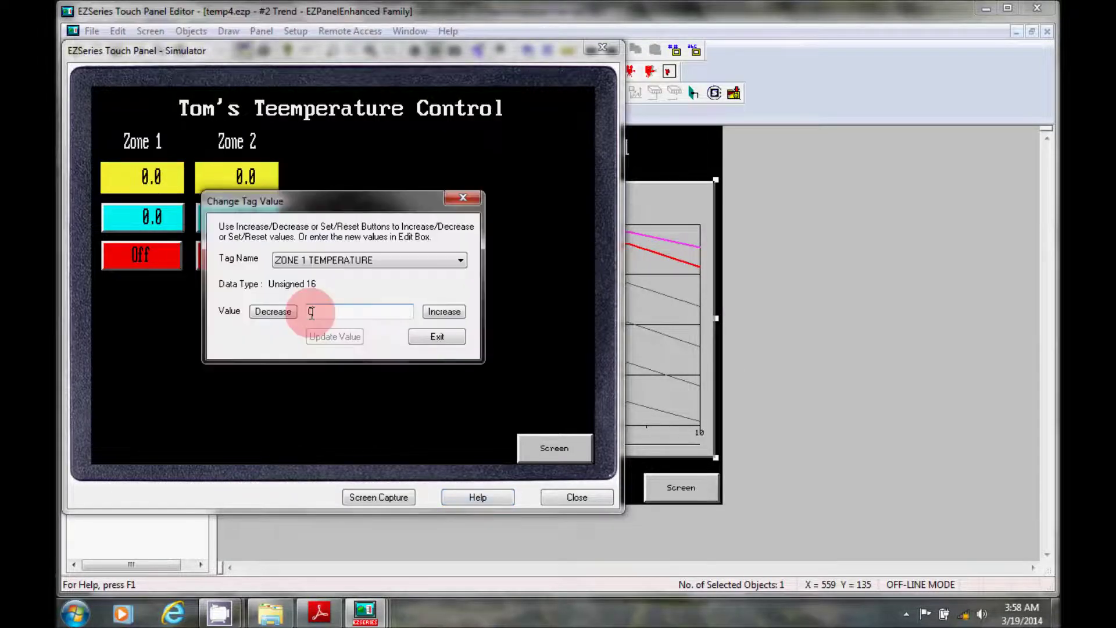
type("1250")
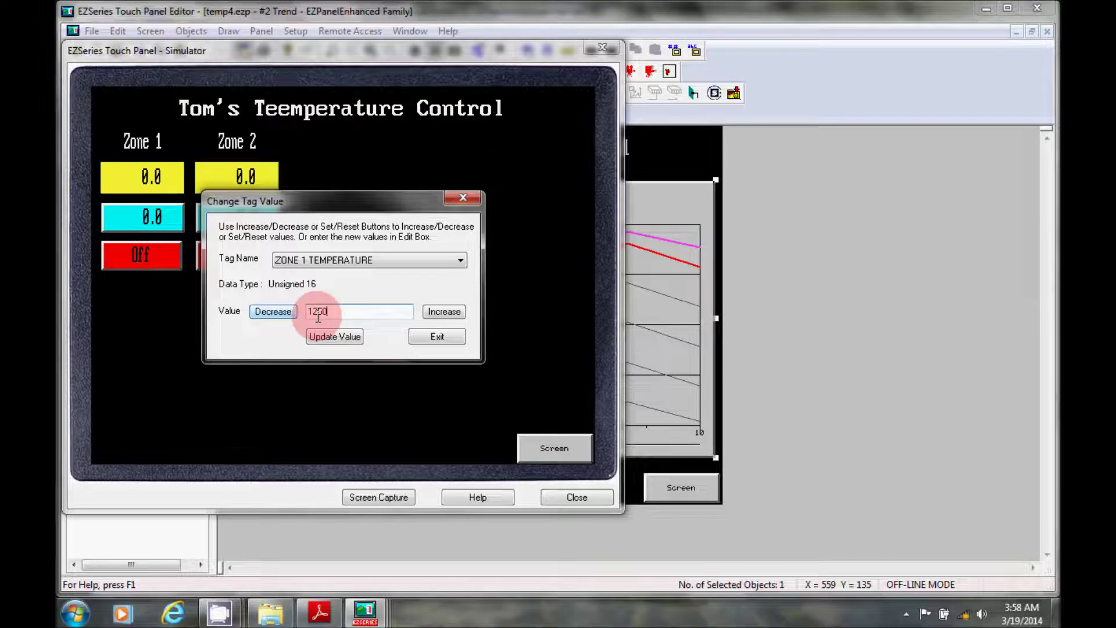
left_click(335, 336)
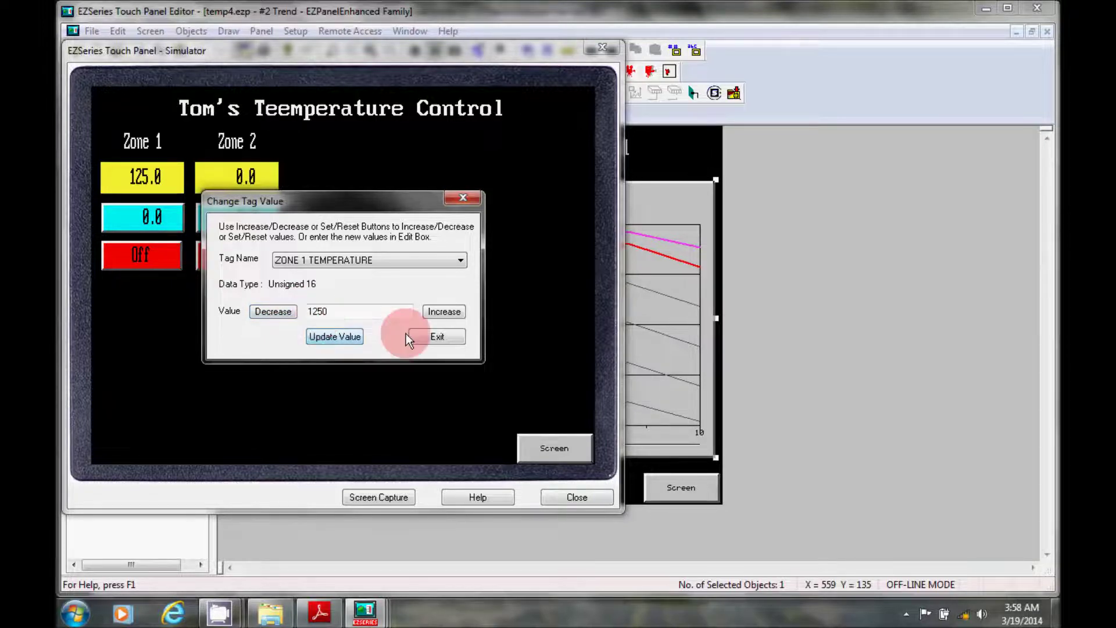
left_click(410, 335)
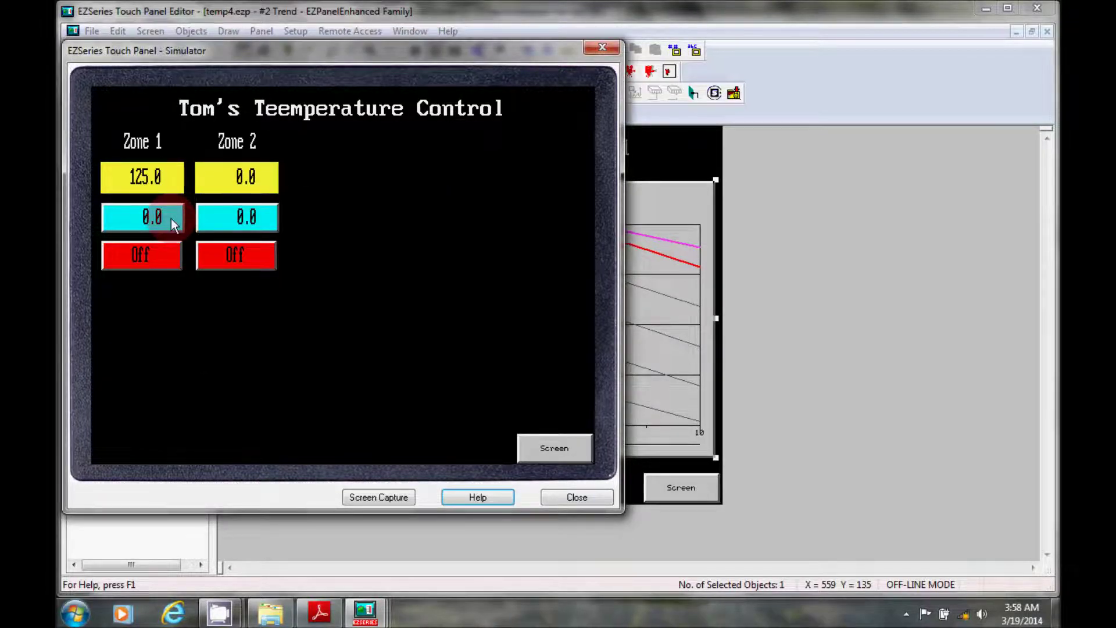
Enter a Zone 1 set point of 150.0 and turn Zone 1 on with its ZONE 1 HEAT tag set
left_click(171, 218)
left_click(236, 260)
left_click(236, 295)
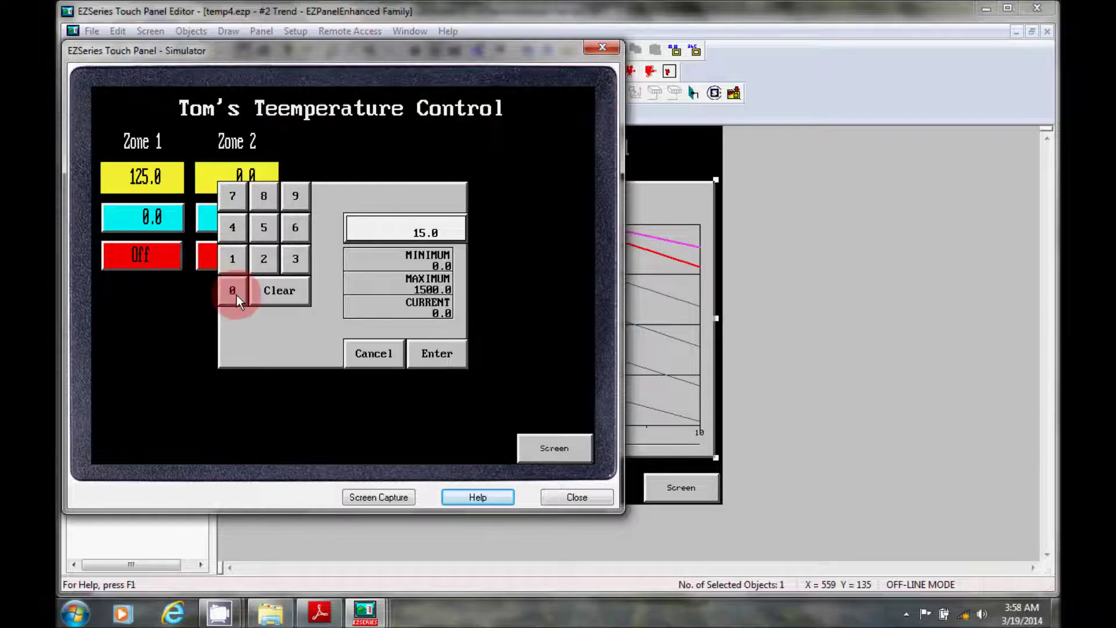
key("Return")
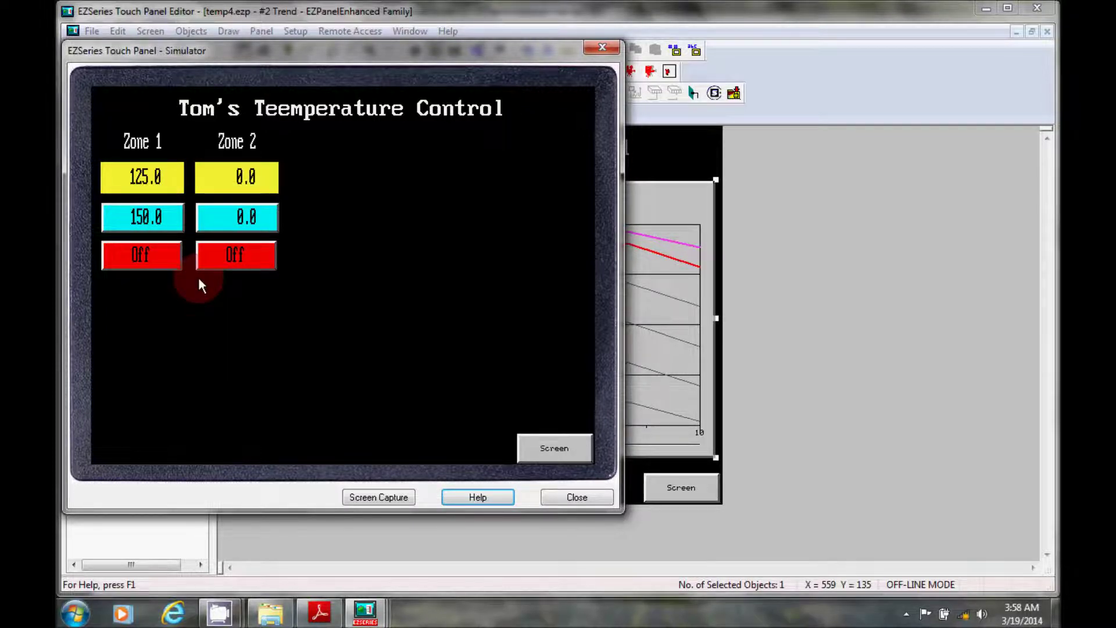
left_click(198, 278)
left_click(434, 313)
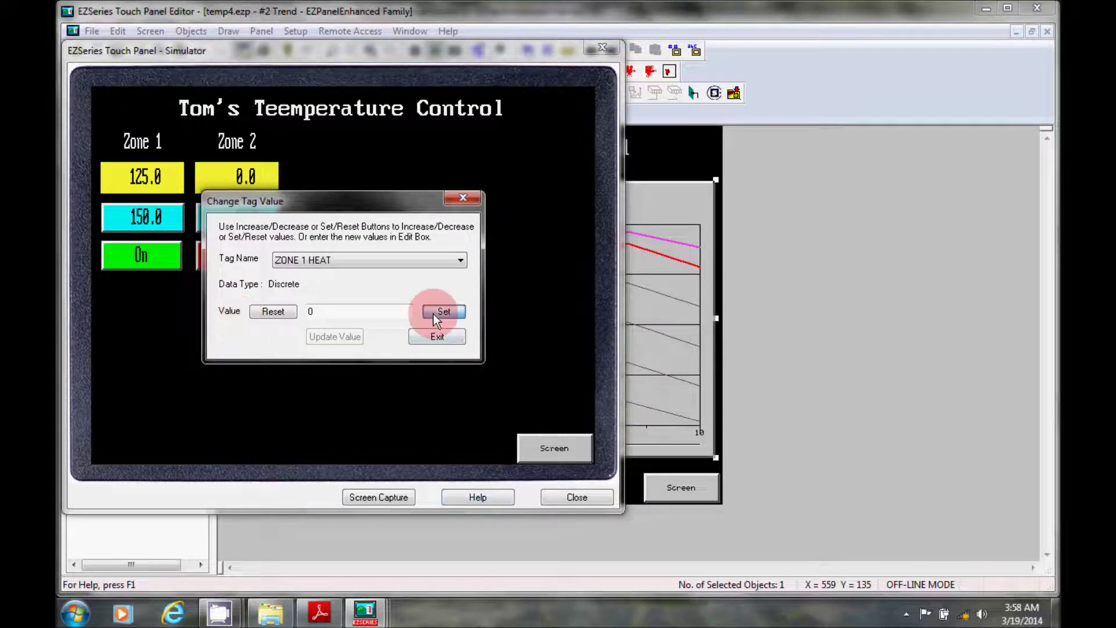
Switch the simulated panel to the Trend screen and page back and forward through the line graph's recorded samples
left_click(533, 448)
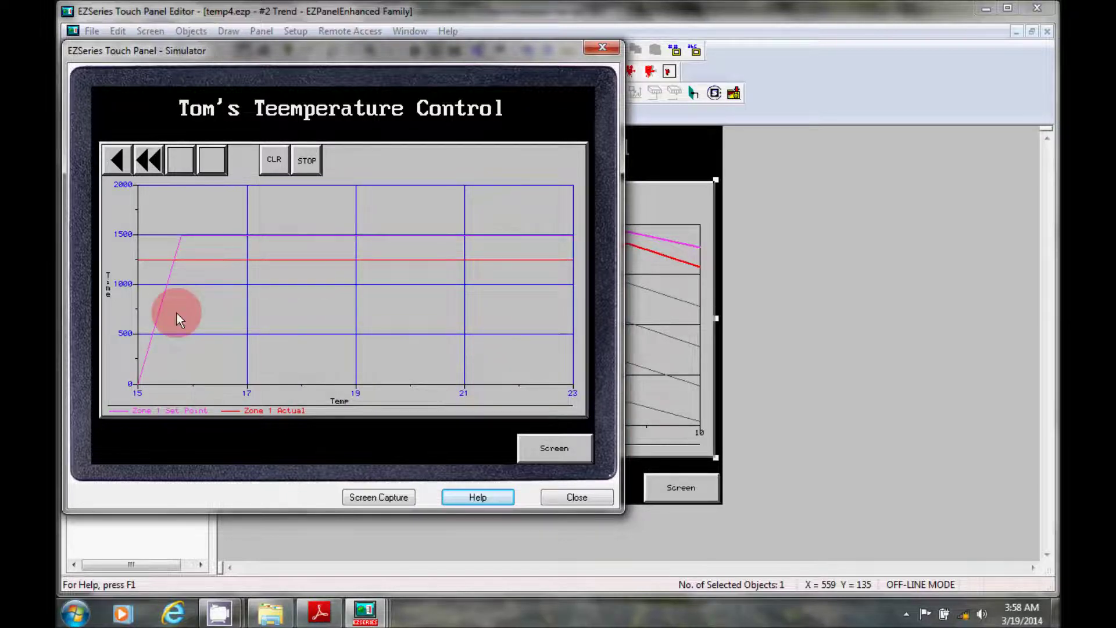
left_click(121, 162)
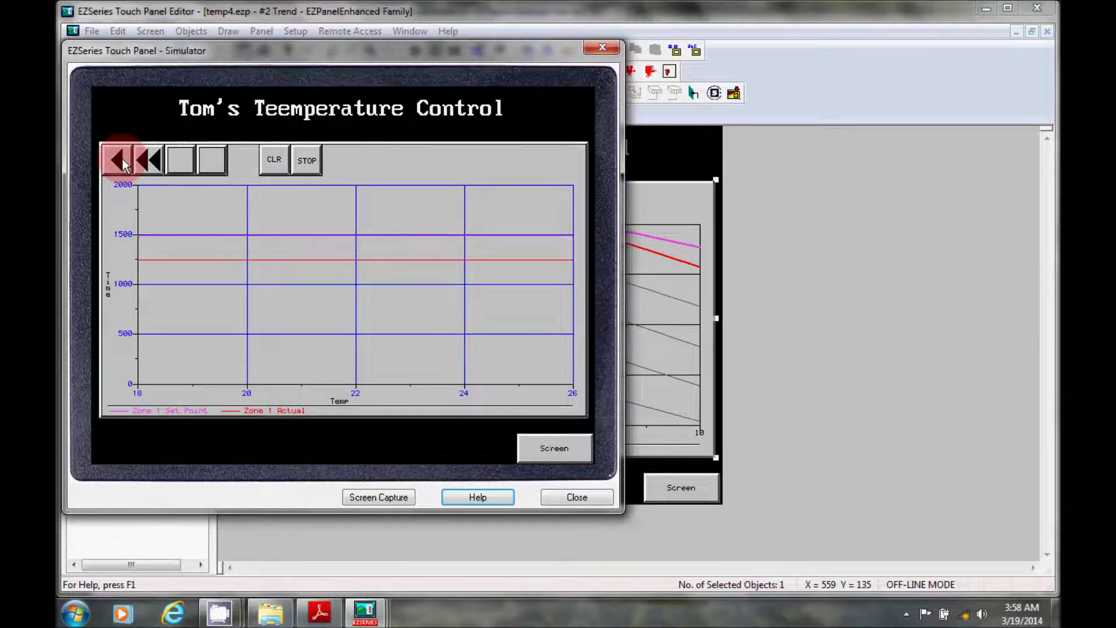
left_click(144, 157)
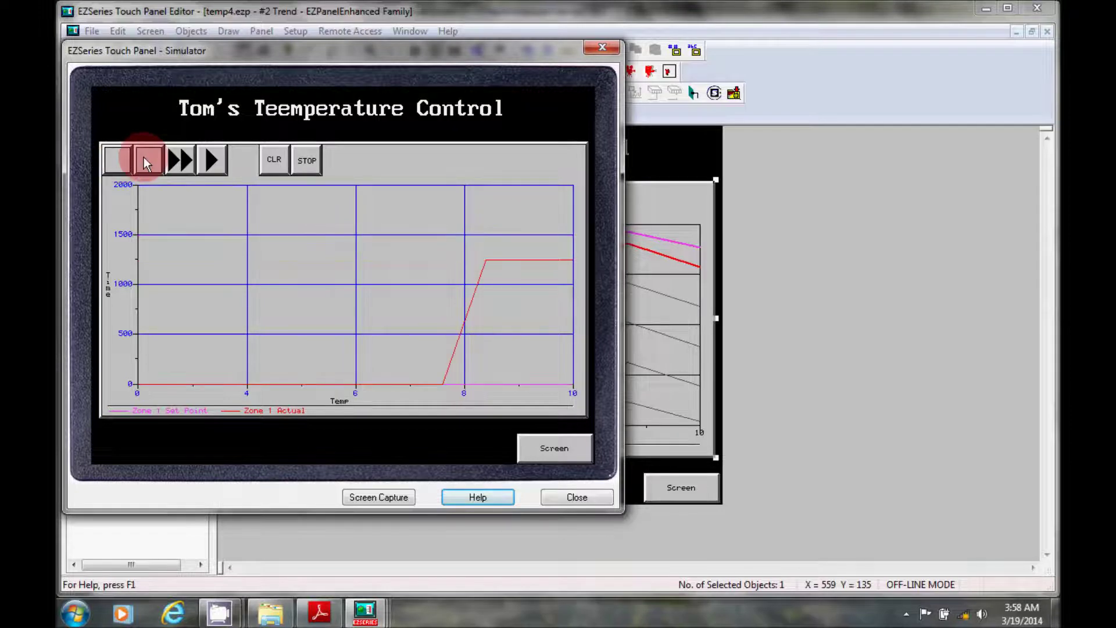
left_click(358, 320)
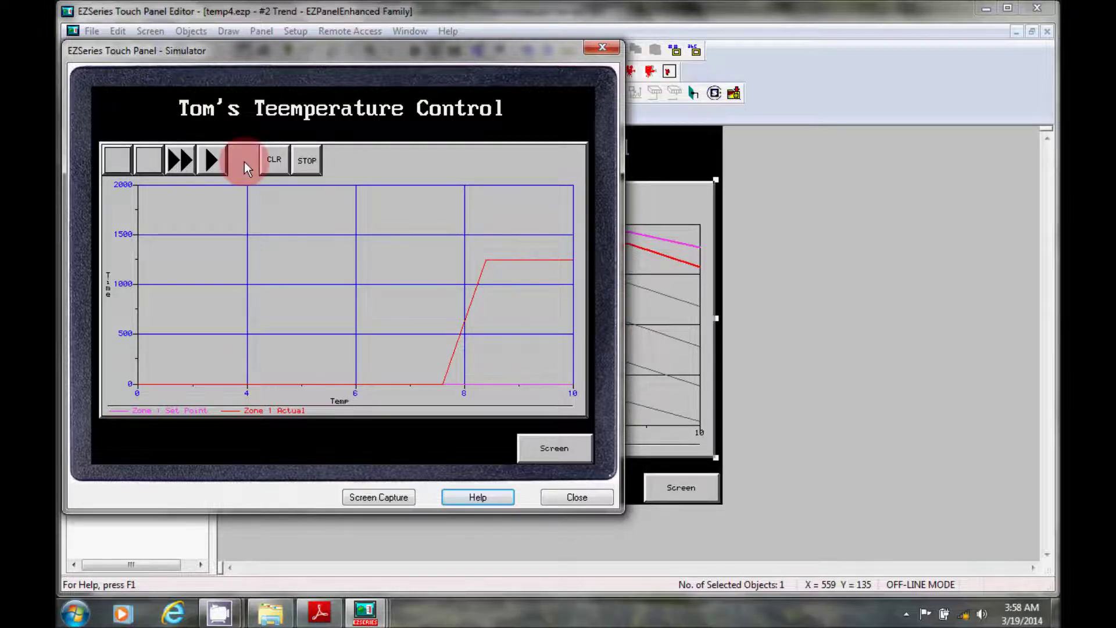
left_click(213, 161)
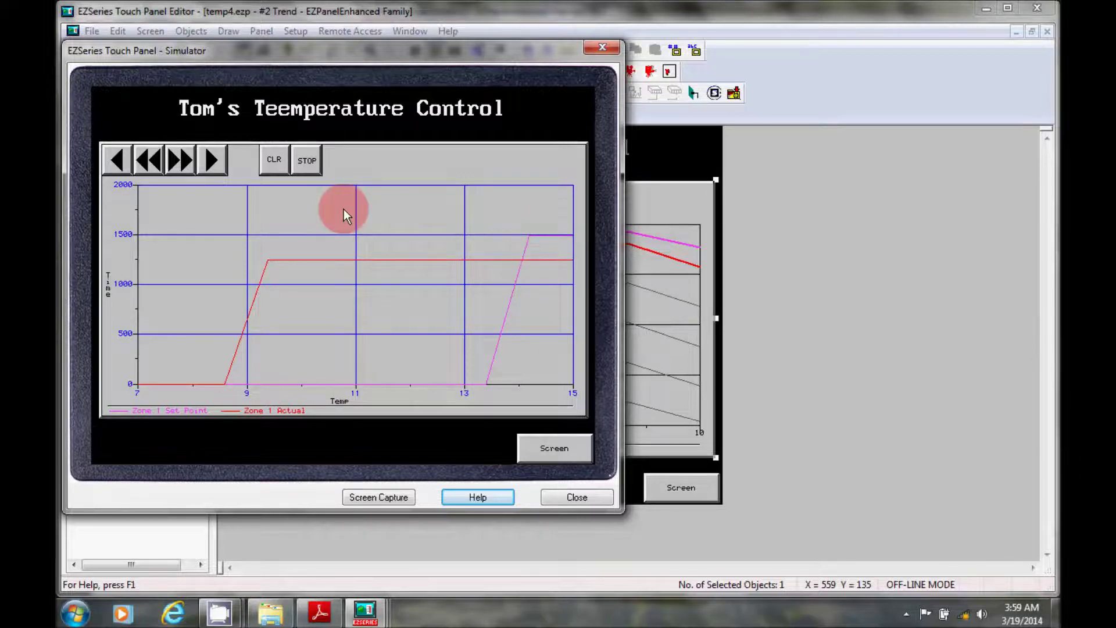
left_click(309, 163)
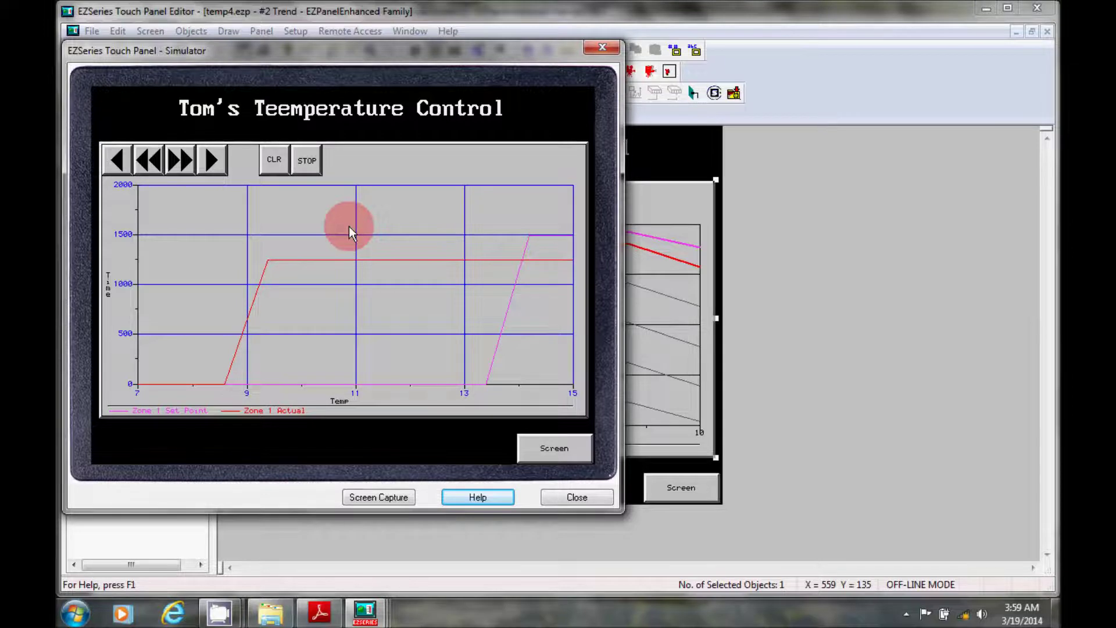
left_click(220, 160)
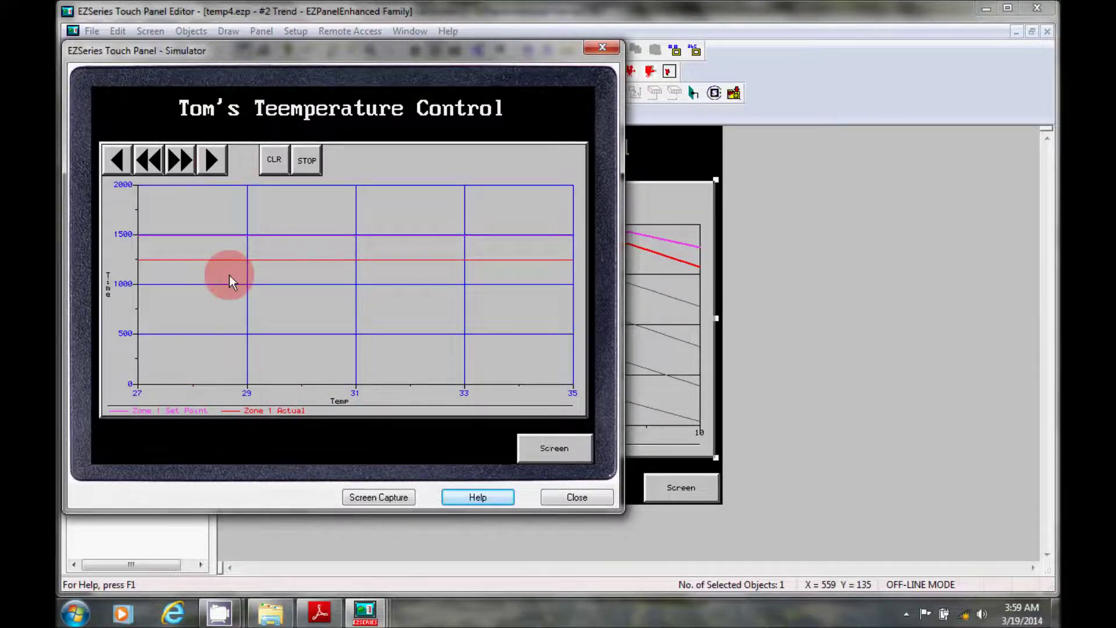
Return the simulated panel to the main screen and set the ZONE 1 TEMPERATURE tag to 1350
left_click(428, 441)
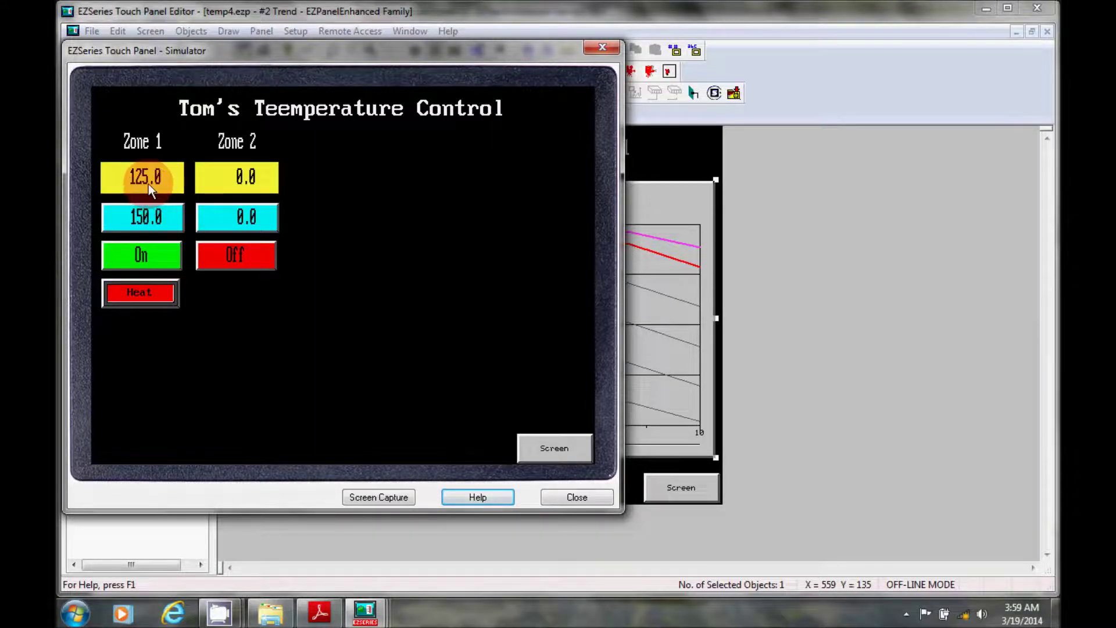
left_click(148, 184)
left_click_drag(337, 317, 316, 317)
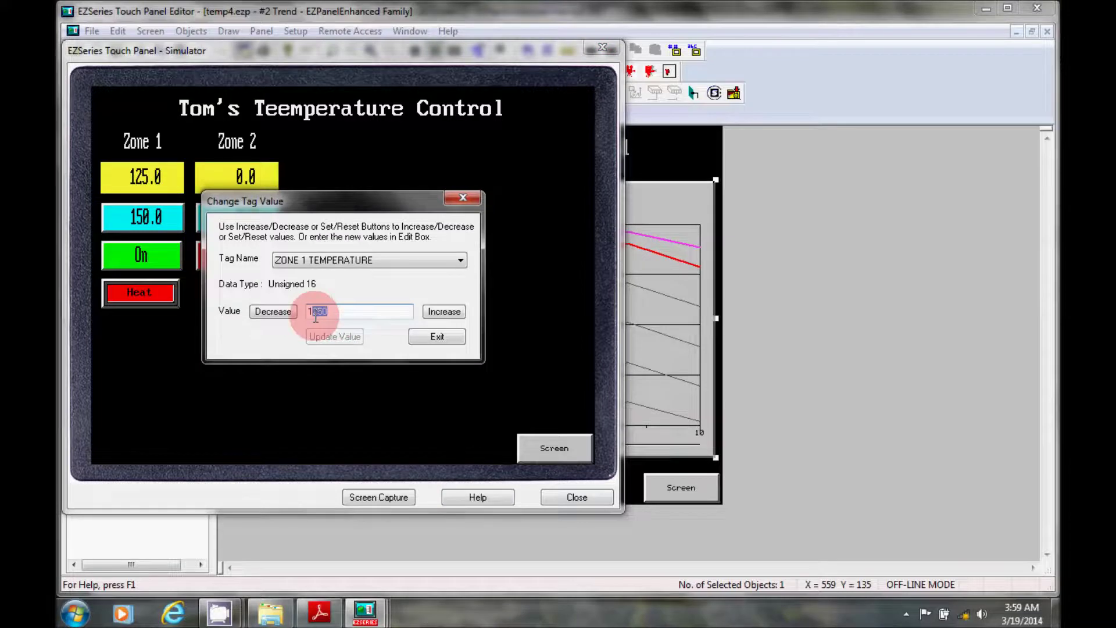
type("13")
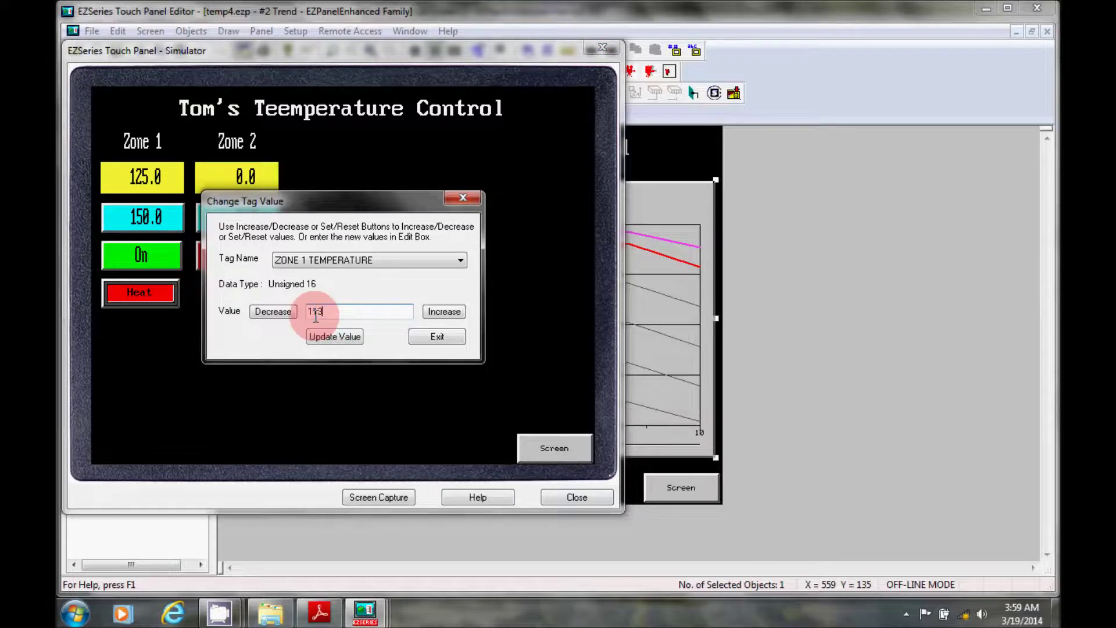
type("50")
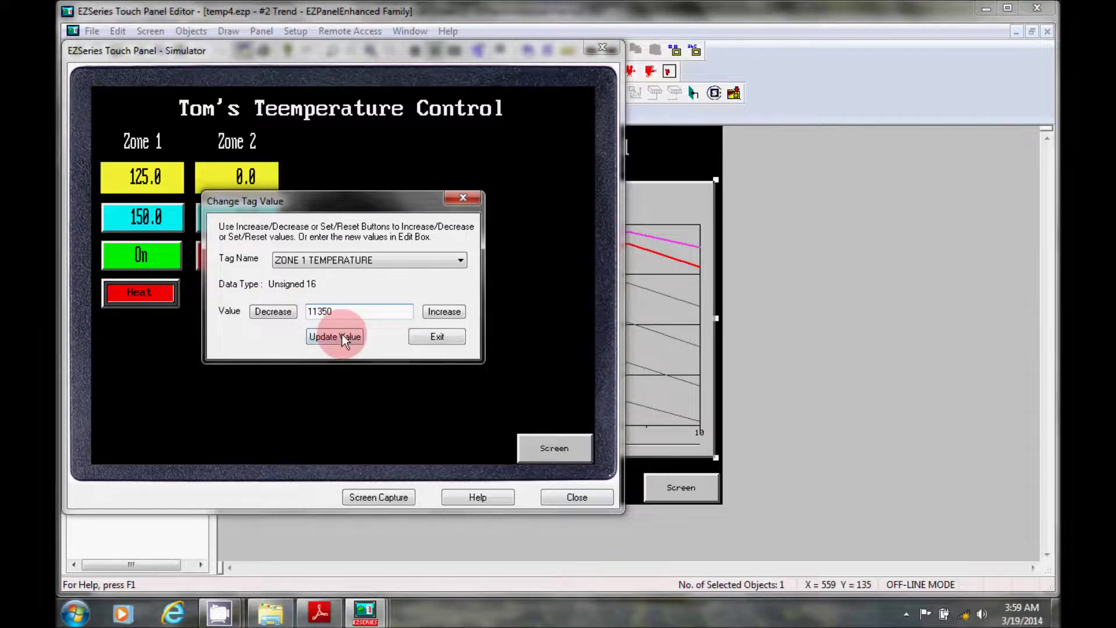
left_click(342, 337)
left_click(318, 312)
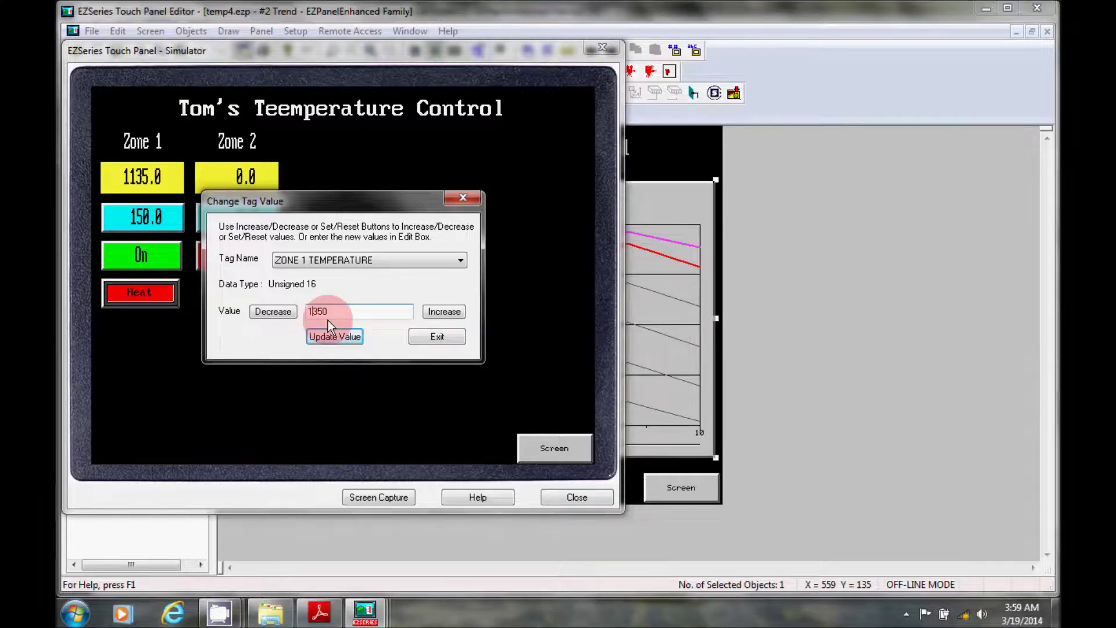
left_click(353, 337)
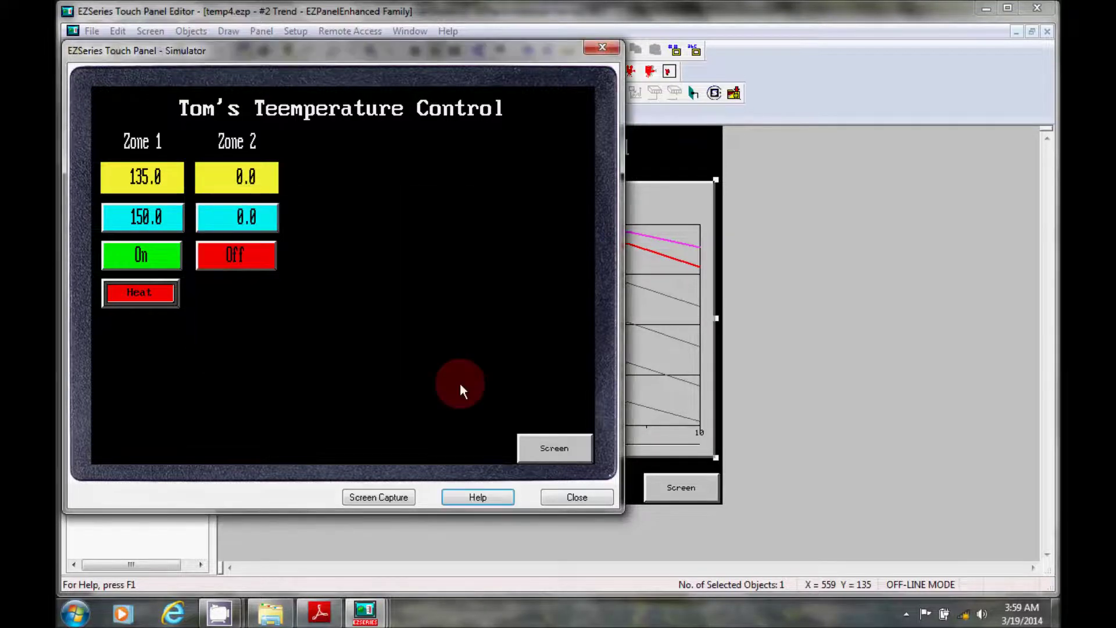
Check the updated Zone 1 lines on the simulated Trend screen and close the simulator
left_click(555, 449)
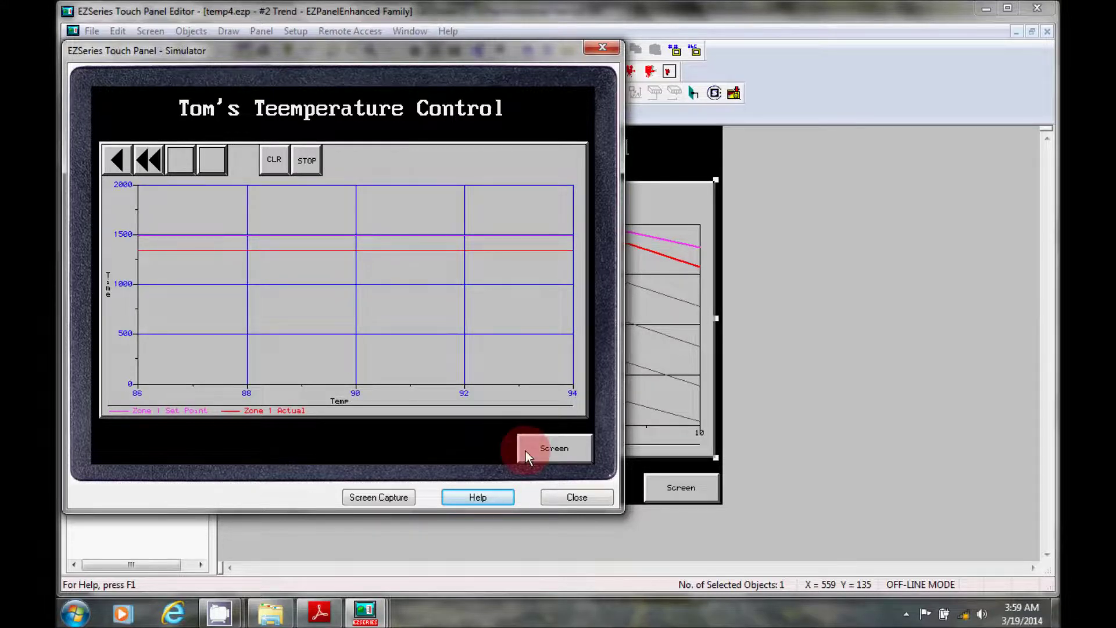
left_click(554, 500)
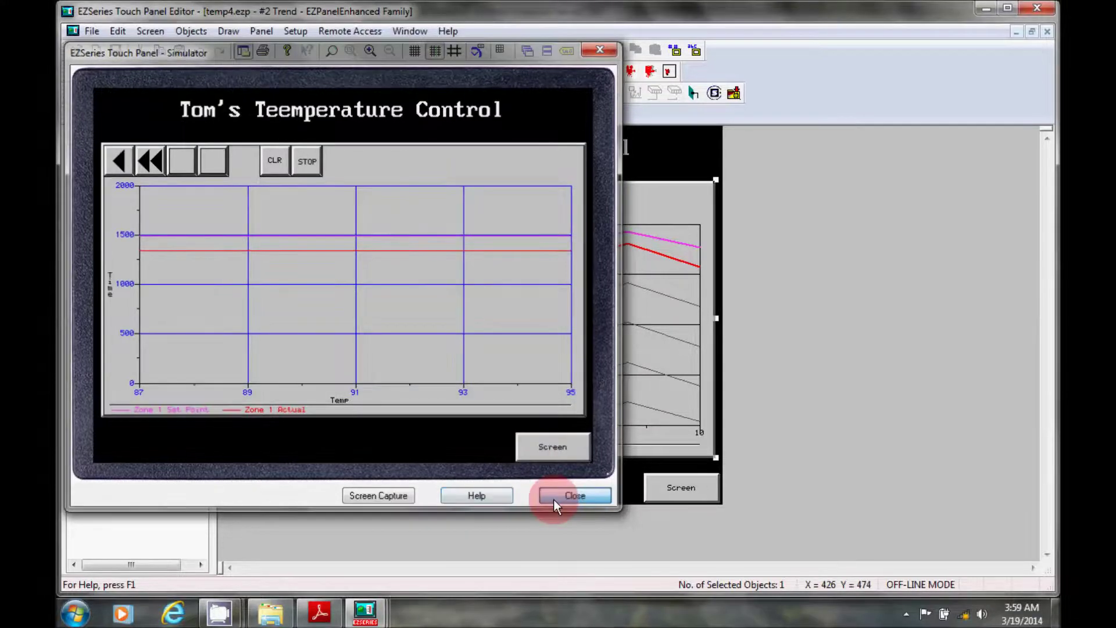
Review the sample rate and total samples settings of the Trend screen's line graph, leaving them without changes
left_click(184, 201)
left_click(343, 277)
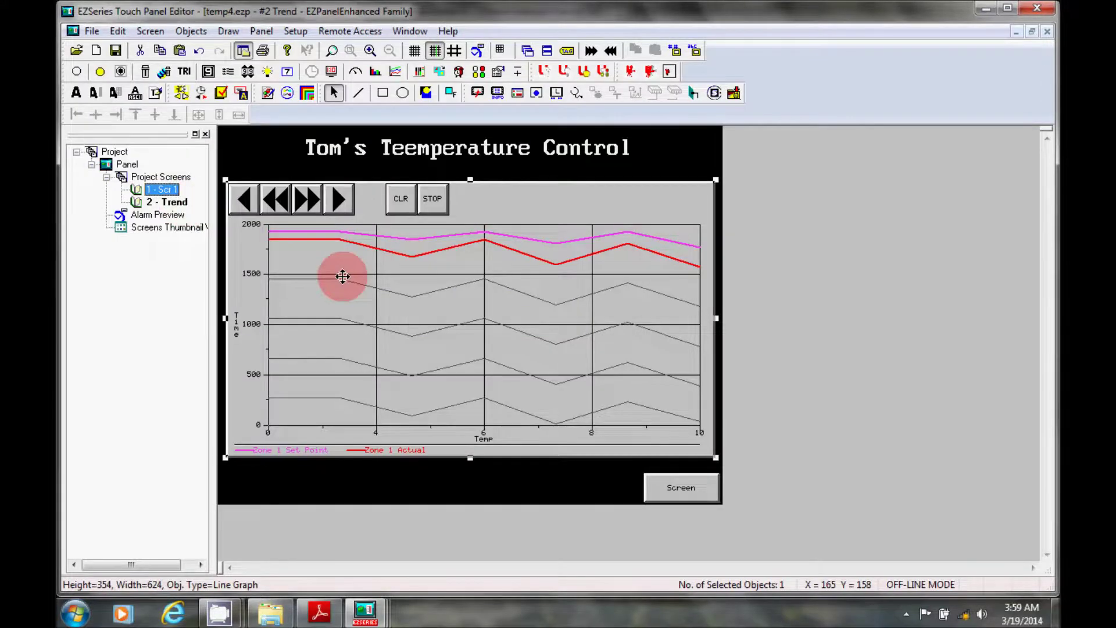
left_click(343, 287)
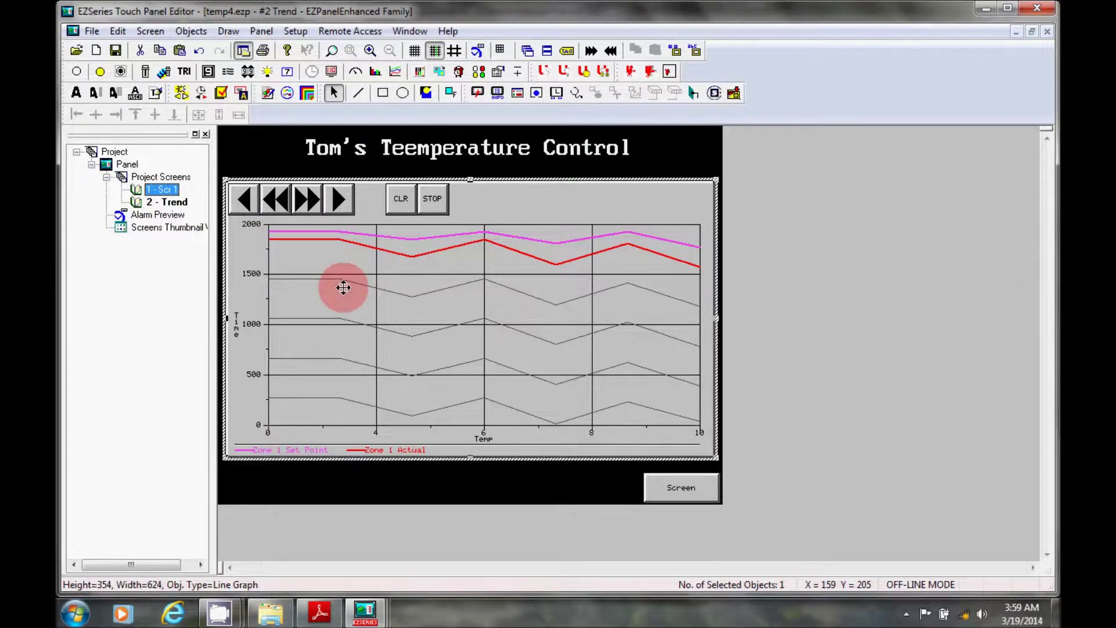
mouse_move(343, 288)
left_mouse_down()
mouse_move(312, 314)
mouse_move(338, 303)
mouse_move(299, 316)
mouse_move(341, 309)
mouse_move(401, 338)
left_mouse_up()
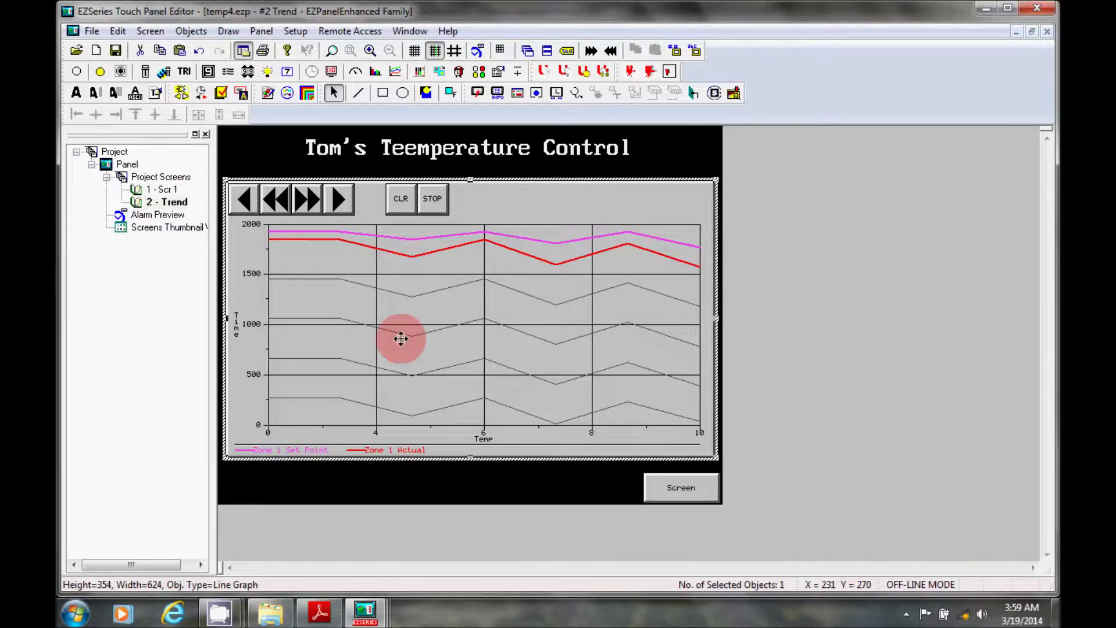
double_click(402, 338)
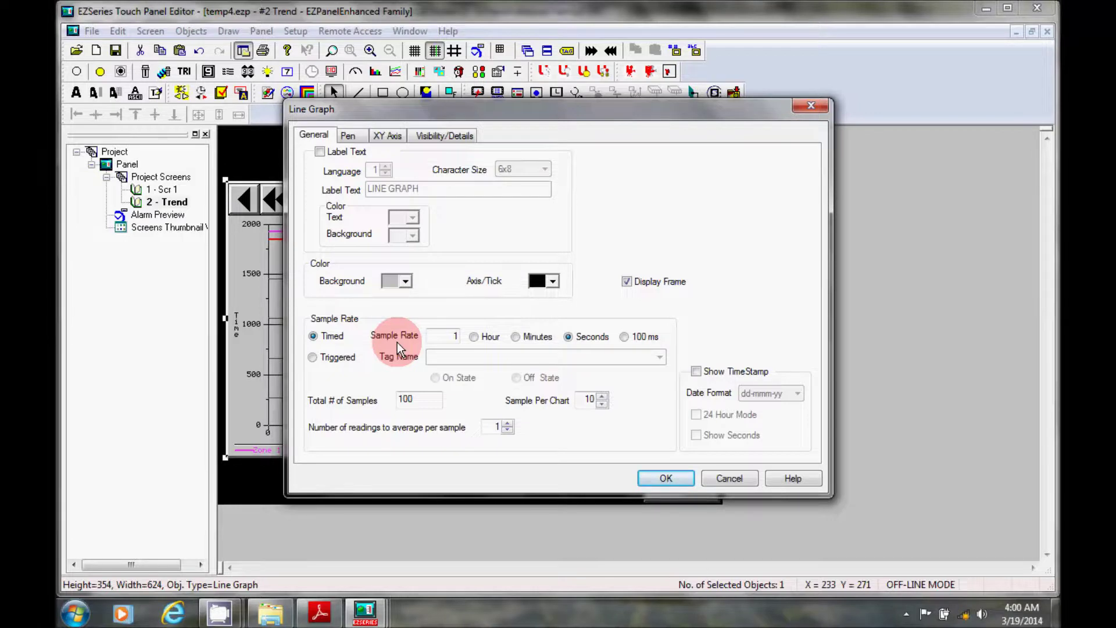
left_click(729, 478)
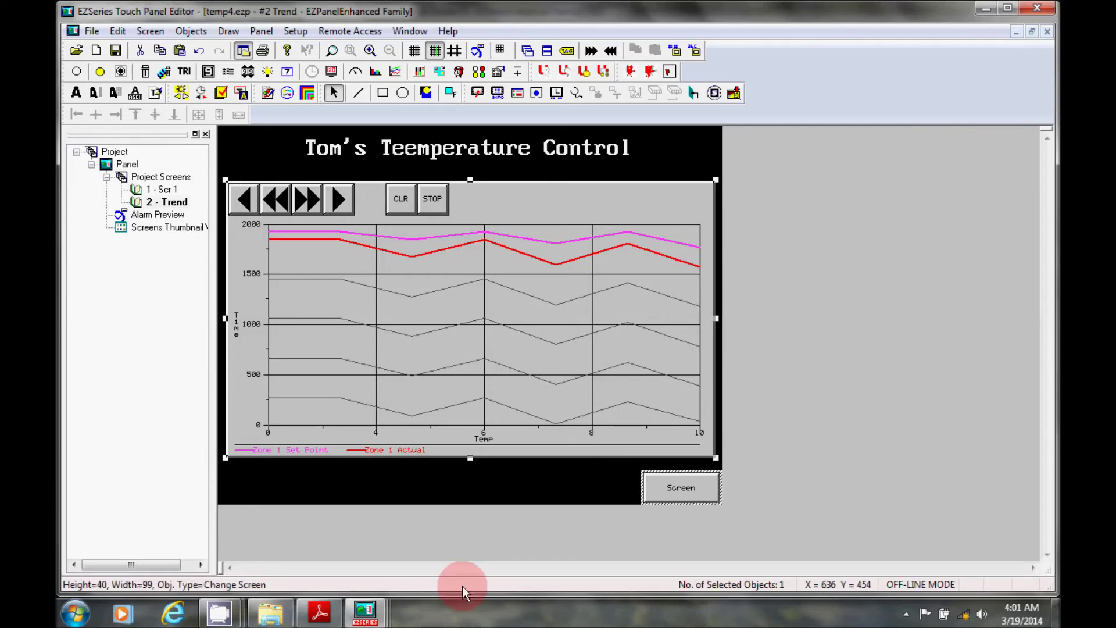
mouse_move(221, 615)
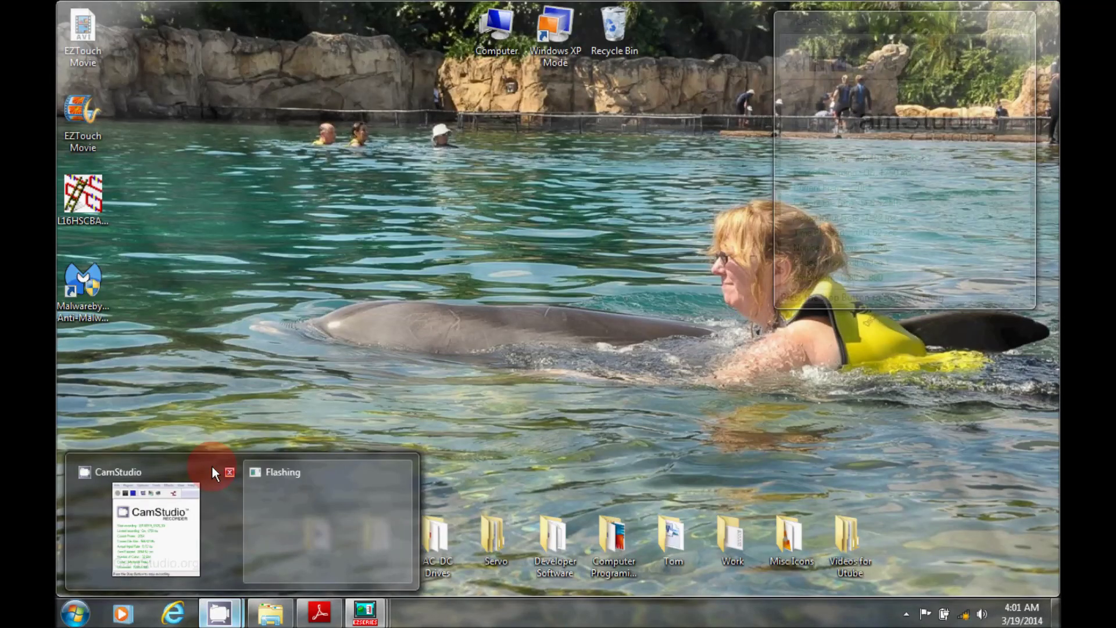